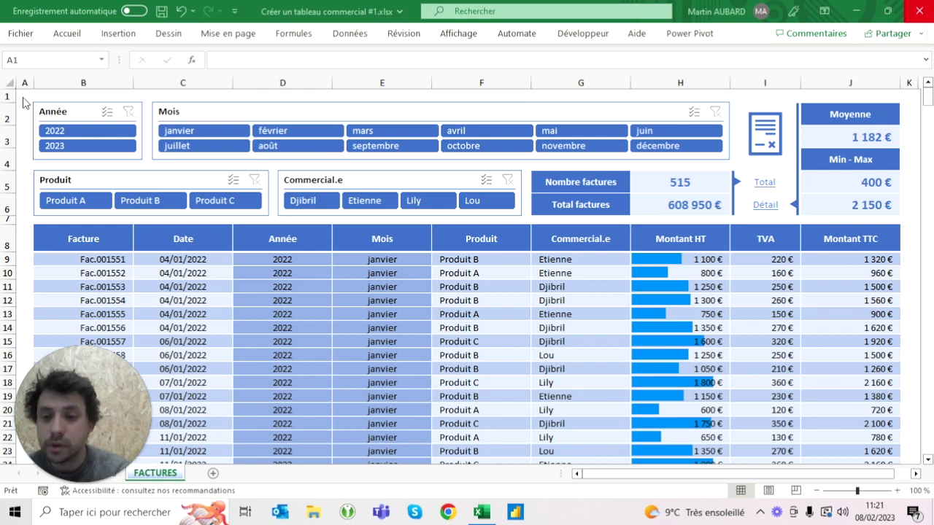
# - Look over the raw data on DONNEES, then return to the FACTURES dashboard
pyautogui.moveTo(83, 415); pyautogui.dragTo(253, 410)
pyautogui.moveTo(369, 438); pyautogui.dragTo(851, 416)
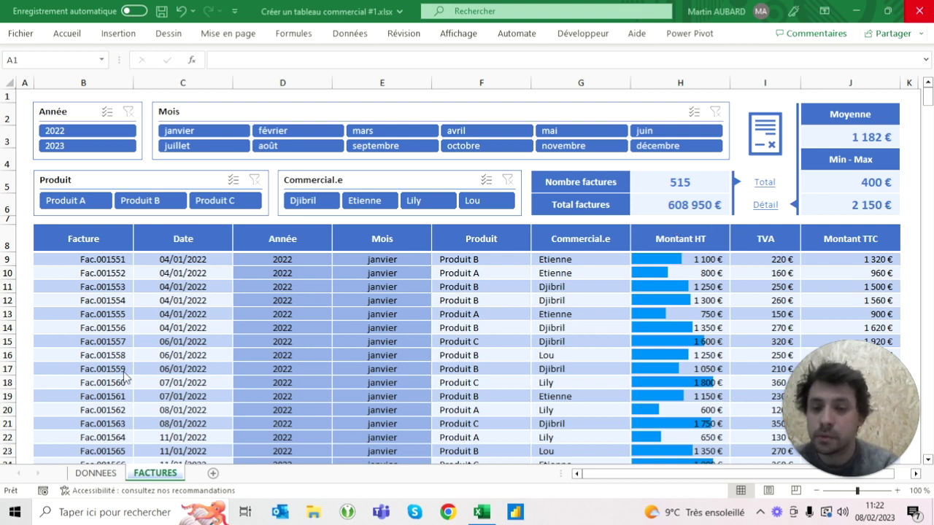
pyautogui.click(102, 478)
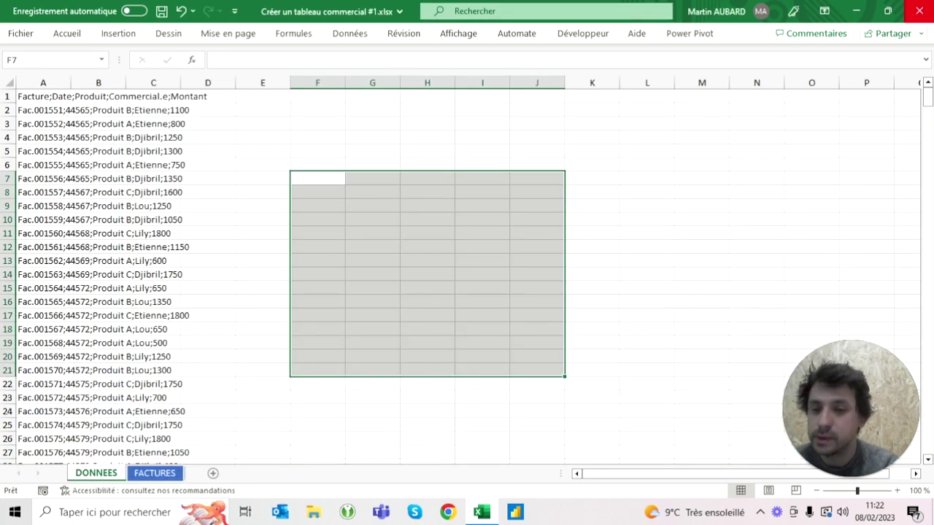
pyautogui.click(69, 165)
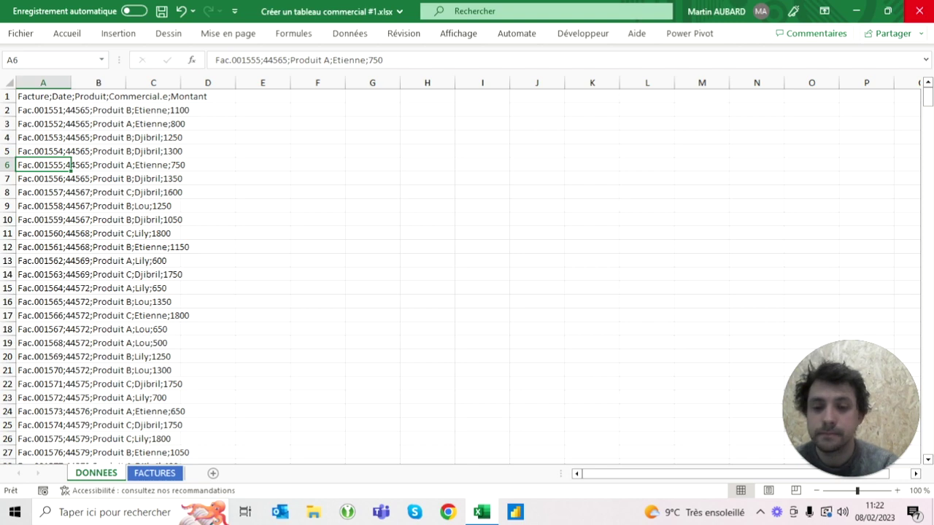
pyautogui.click(156, 473)
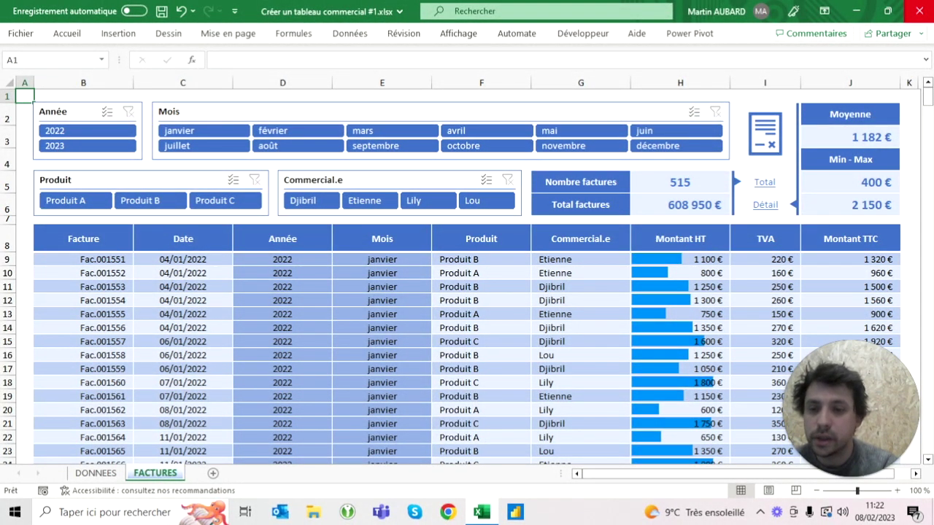
pyautogui.click(102, 259)
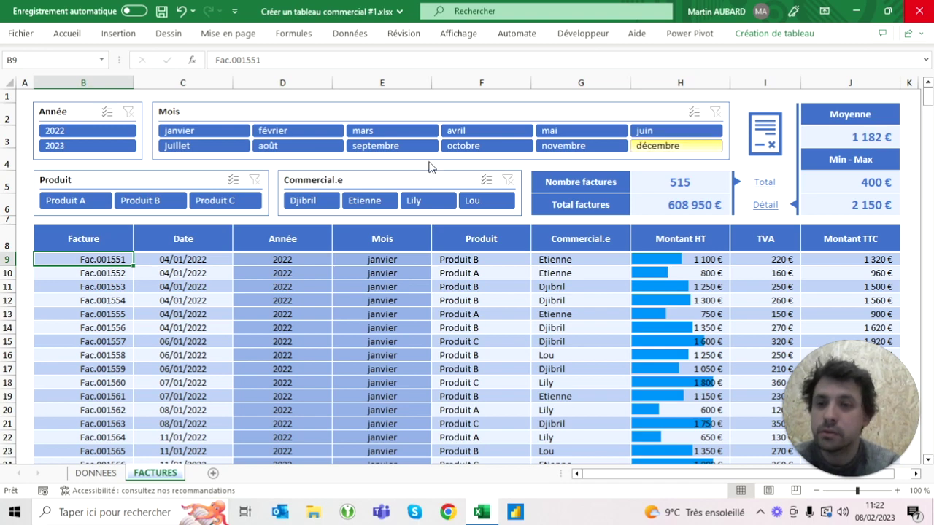
# - Try the dashboard filters for year 2023, Produit A and Produit C, then clear them
pyautogui.click(100, 148)
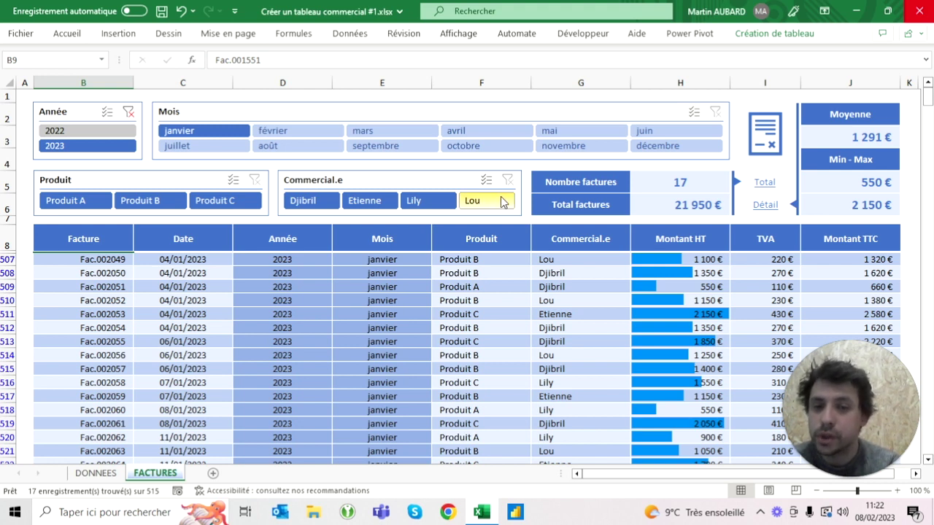
pyautogui.click(86, 208)
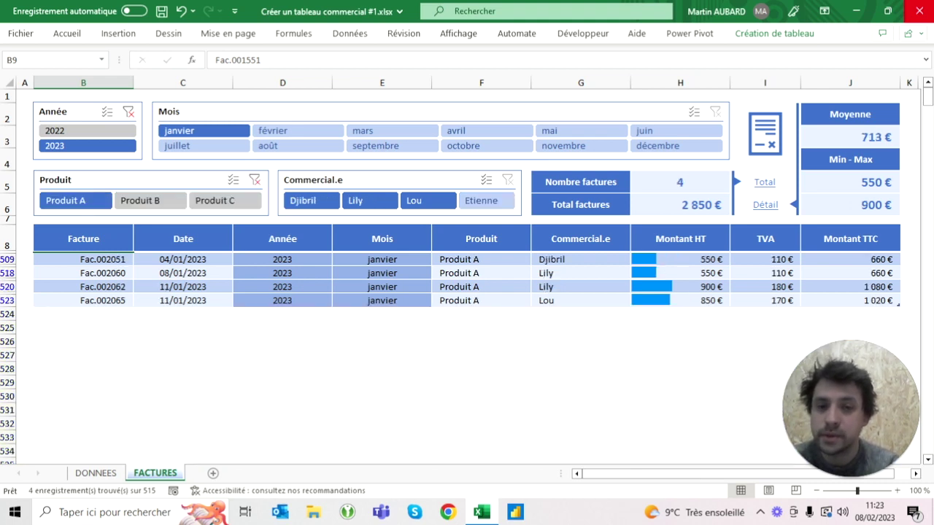
pyautogui.click(245, 211)
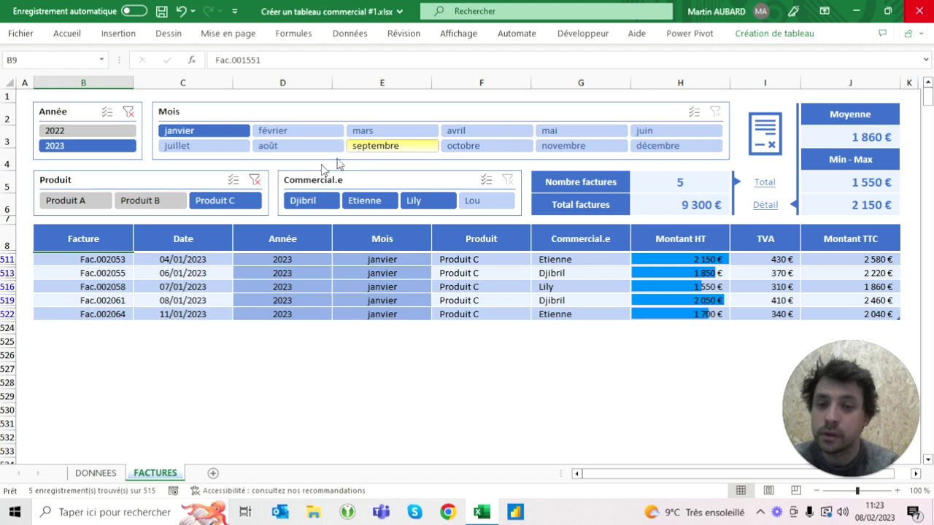
pyautogui.click(255, 180)
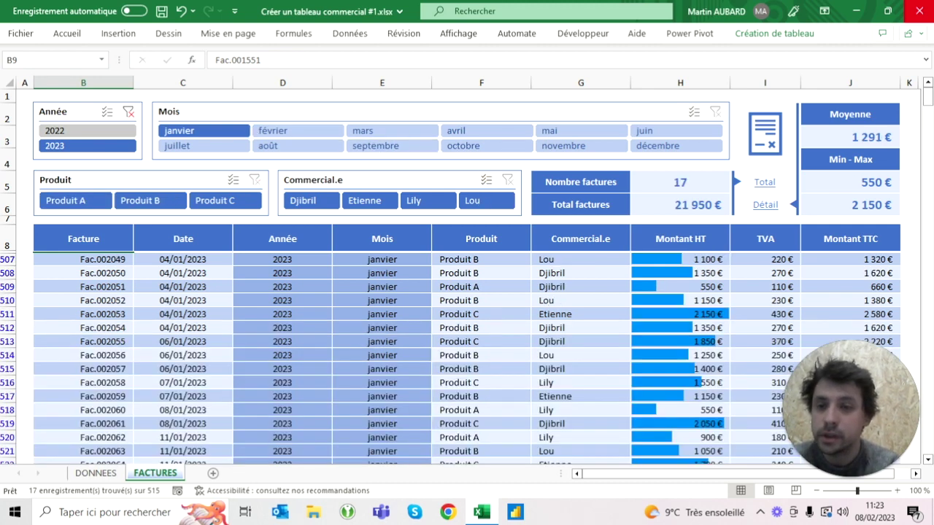
pyautogui.click(128, 112)
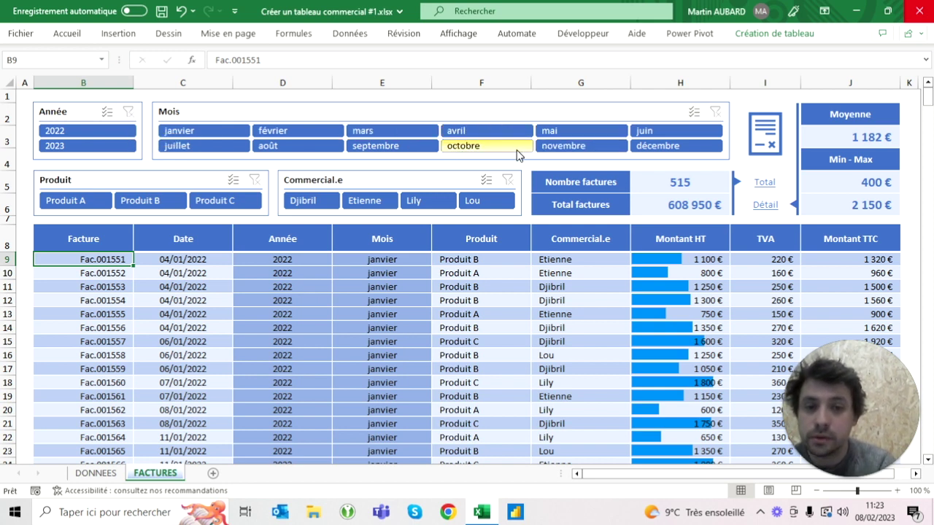
# - Filter to octobre–décembre, one salesperson and Produit B, then clear all filters and select A1
pyautogui.click(520, 152)
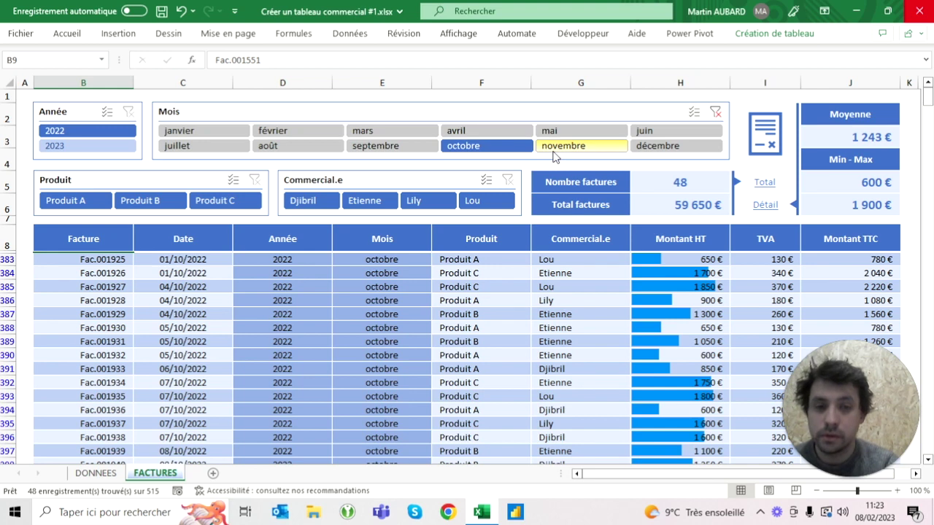
pyautogui.keyDown('ctrl'); pyautogui.click(588, 150); pyautogui.keyUp('ctrl')
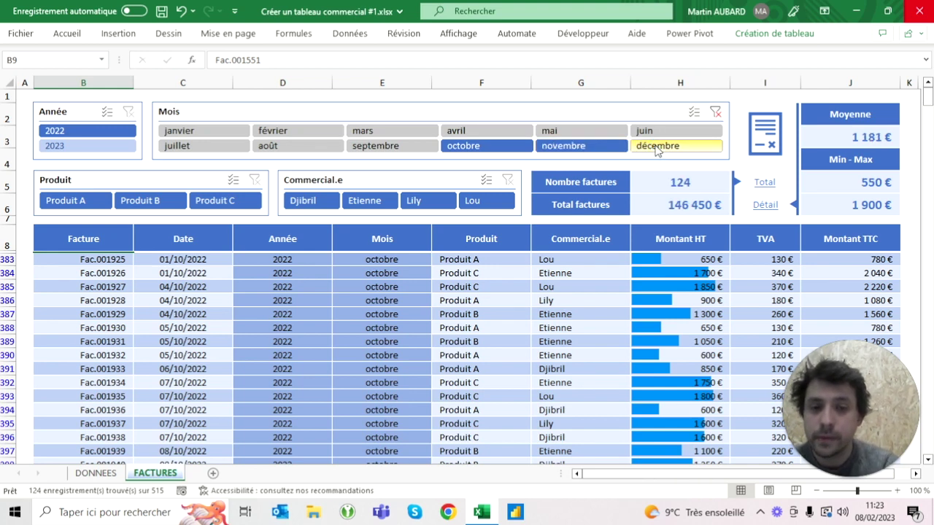
pyautogui.keyDown('ctrl'); pyautogui.click(657, 150); pyautogui.keyUp('ctrl')
pyautogui.click(357, 210)
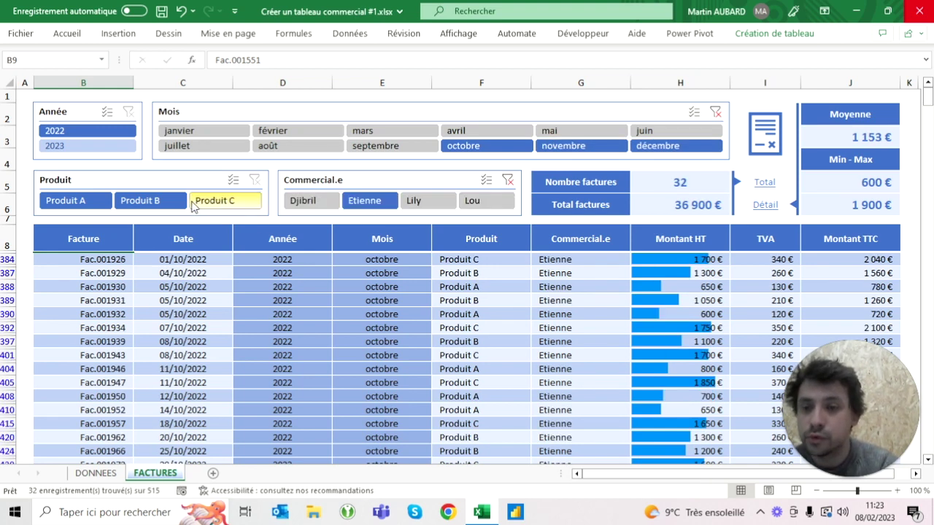
pyautogui.click(175, 206)
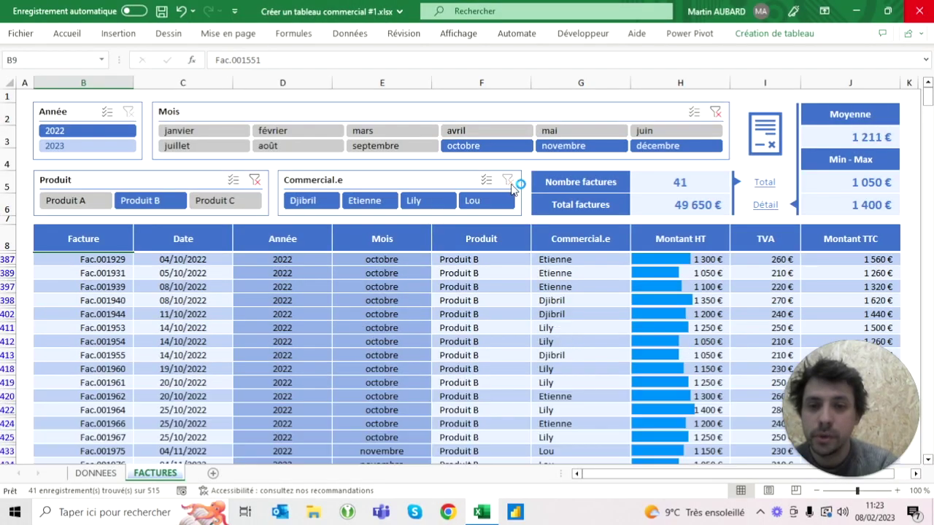
pyautogui.click(254, 182)
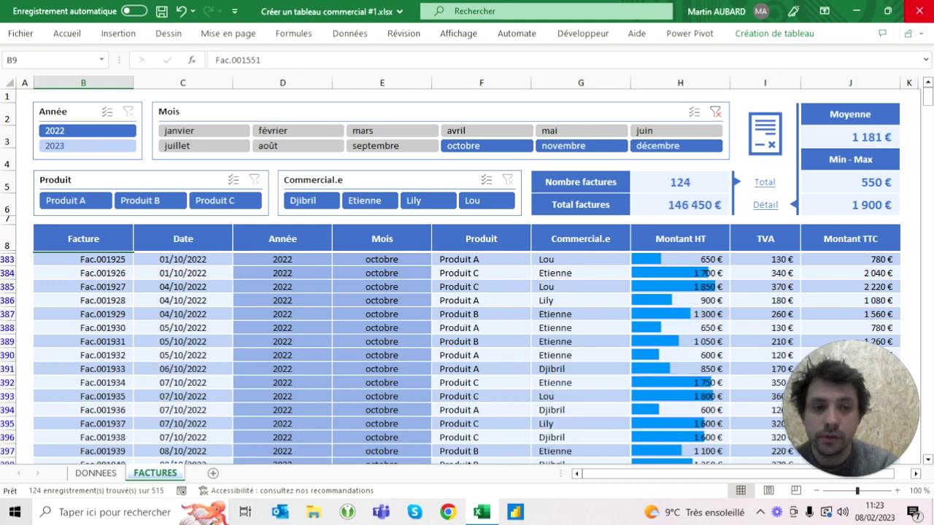
pyautogui.click(715, 113)
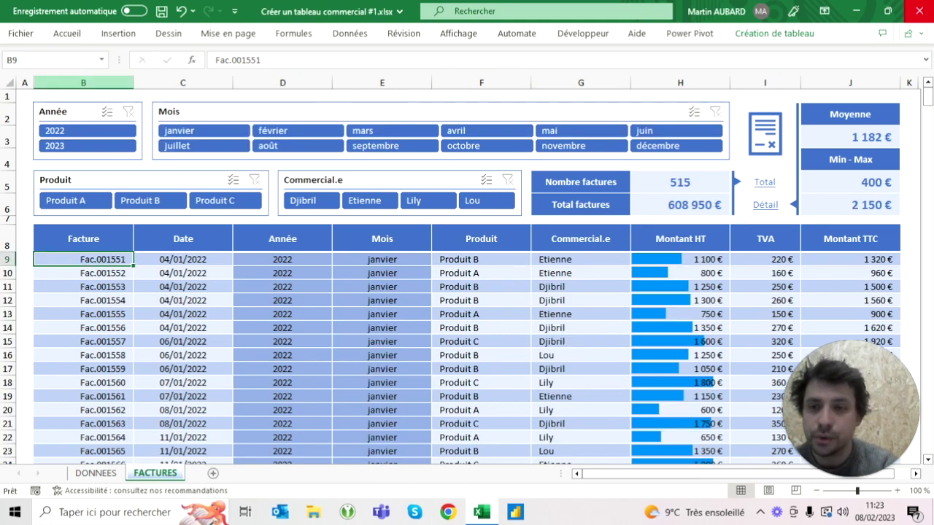
pyautogui.click(24, 95)
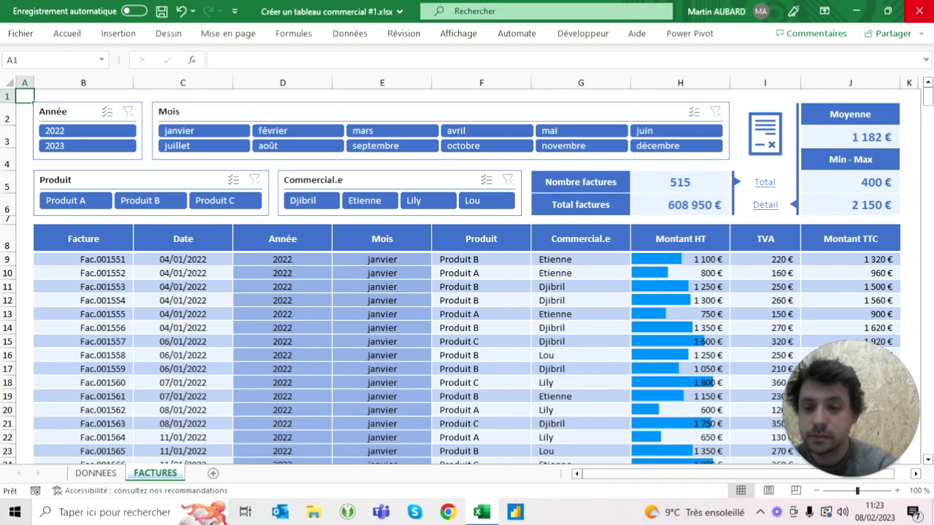
# - Paste the dashboard screenshot at J3 on DONNEES and set its height to 8 cm
pyautogui.click(96, 473)
pyautogui.click(536, 124)
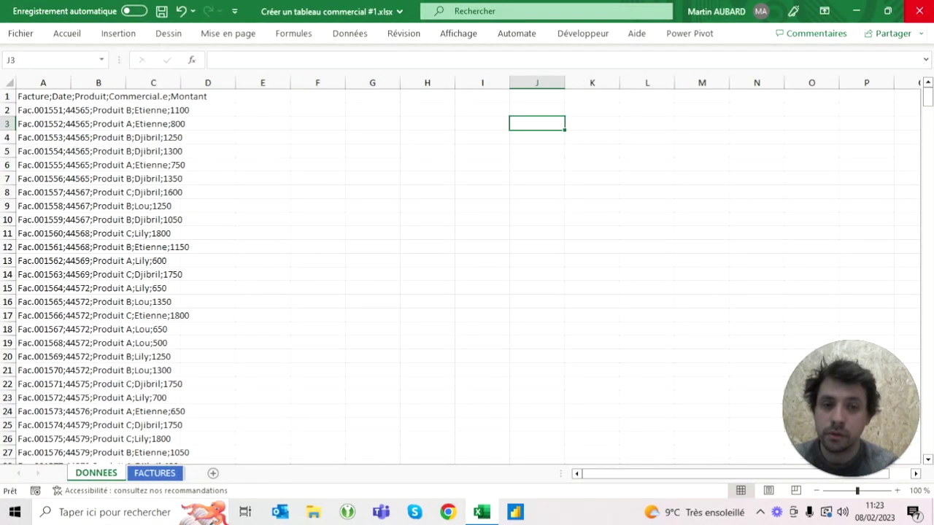
pyautogui.hotkey('ctrl', 'v')
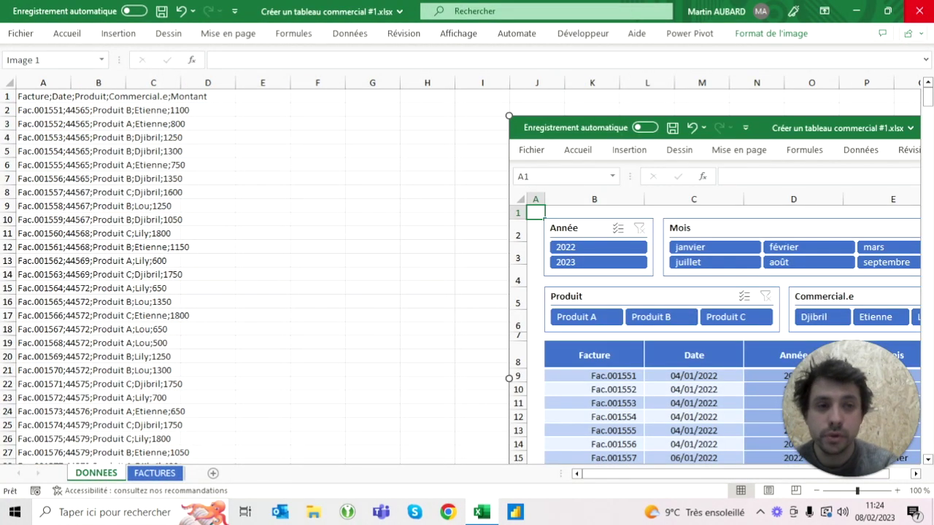
pyautogui.click(771, 34)
pyautogui.click(864, 59)
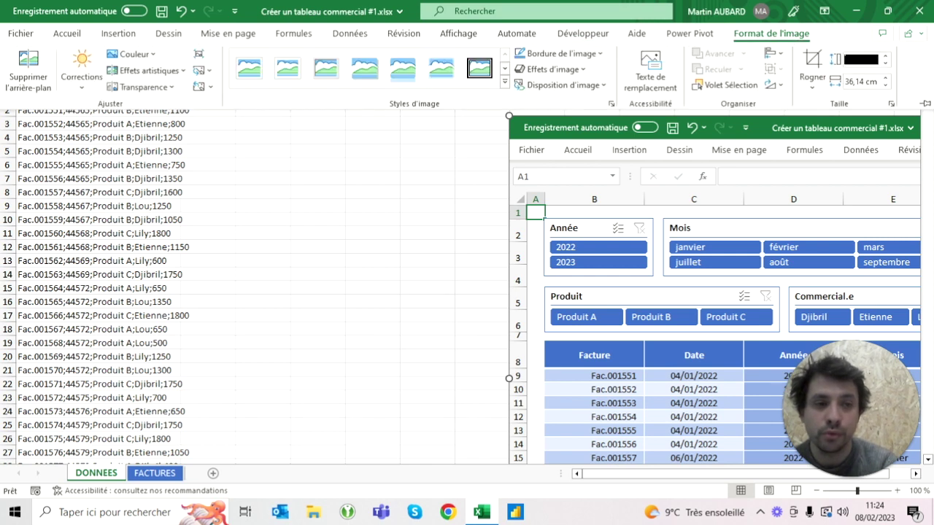
pyautogui.write('8')
pyautogui.press('Return')
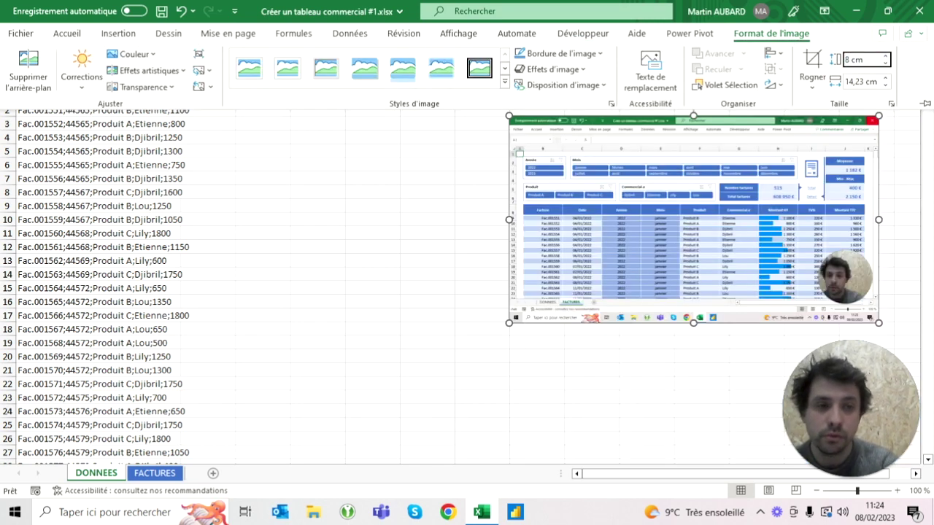
pyautogui.hotkey('ctrl', 'F1')
pyautogui.click(426, 234)
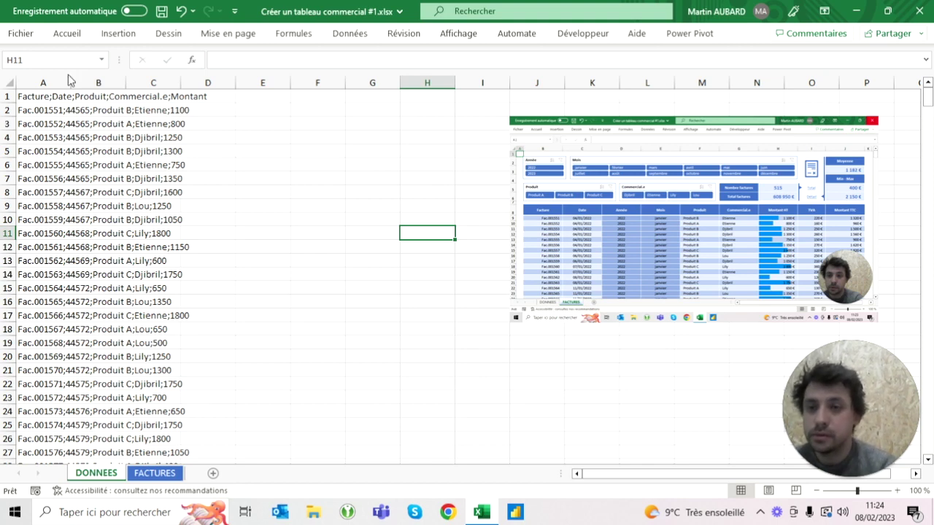
# - Widen column A twice and undo both times, keeping its original width
pyautogui.moveTo(71, 82); pyautogui.dragTo(233, 83)
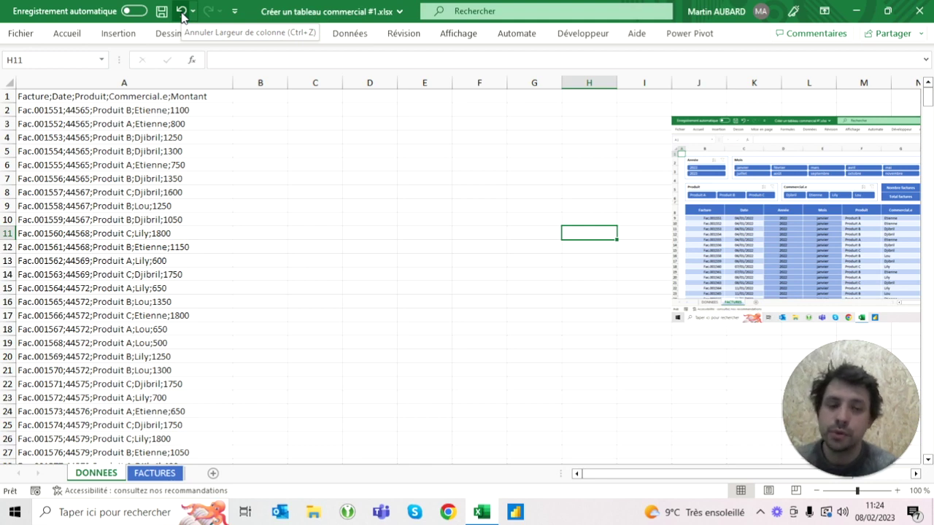
pyautogui.click(181, 11)
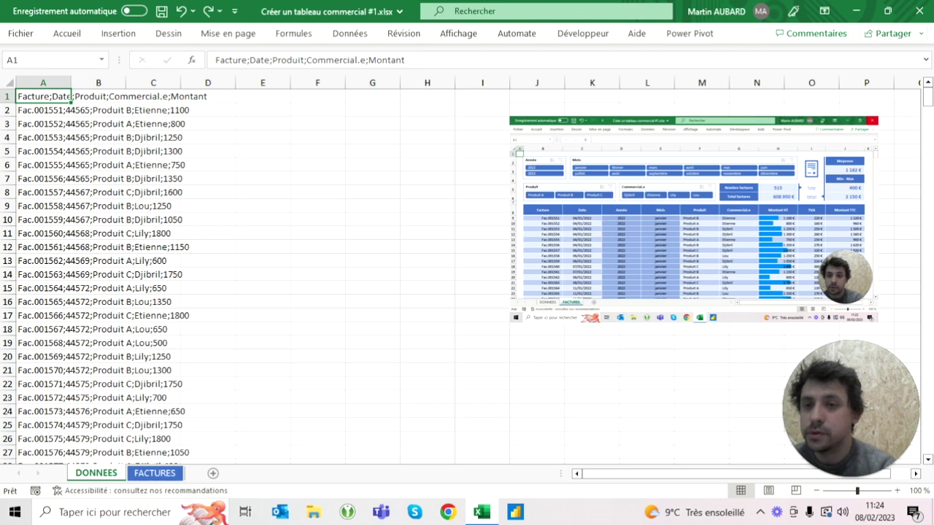
pyautogui.moveTo(71, 82); pyautogui.dragTo(193, 83)
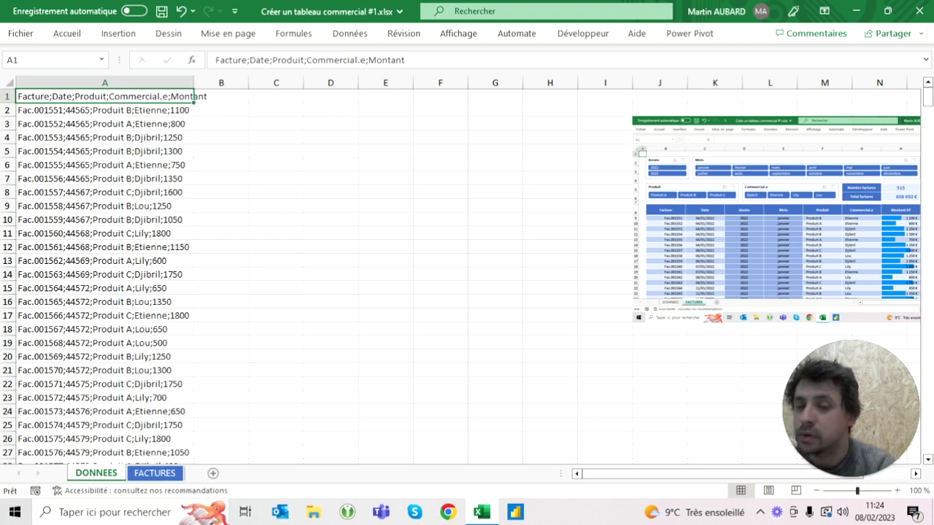
pyautogui.click(181, 11)
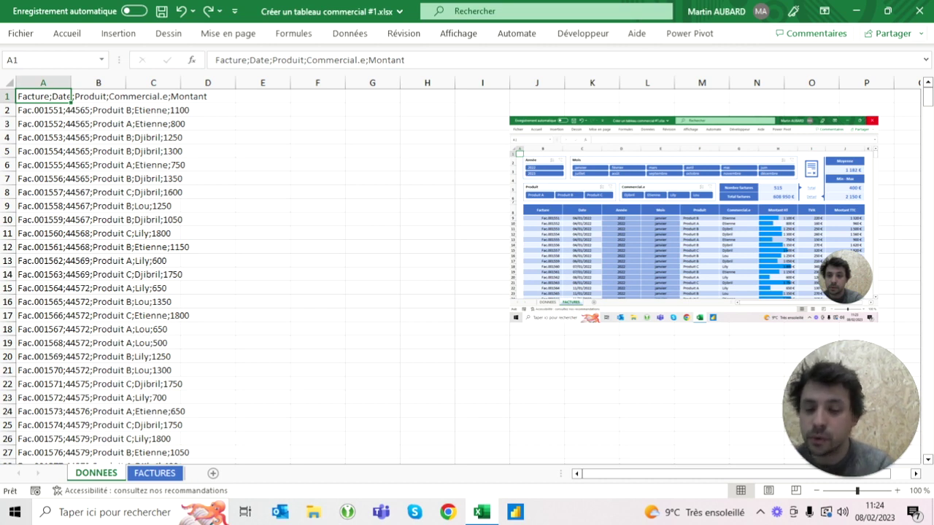
# - Check the data's last row with Ctrl+Down/Up, then select all of column A
pyautogui.hotkey('ctrl', 'Down')
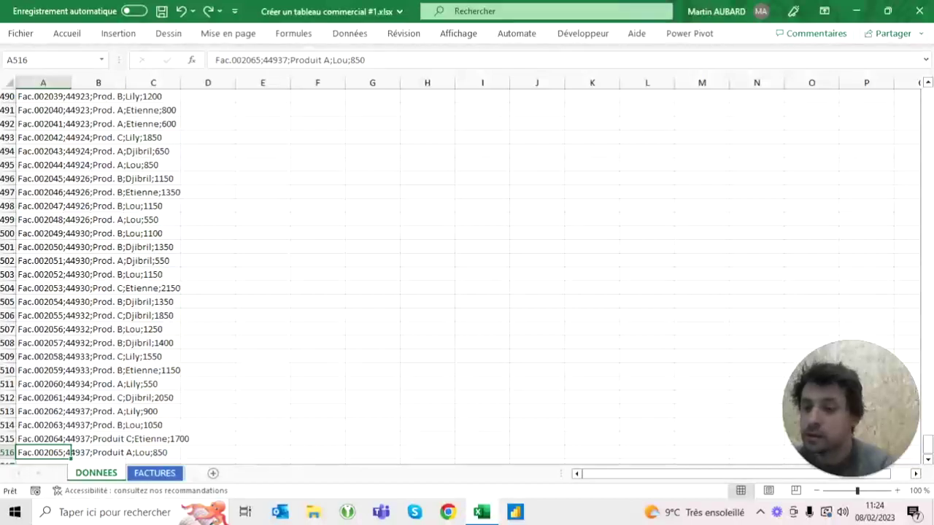
pyautogui.hotkey('ctrl', 'Up')
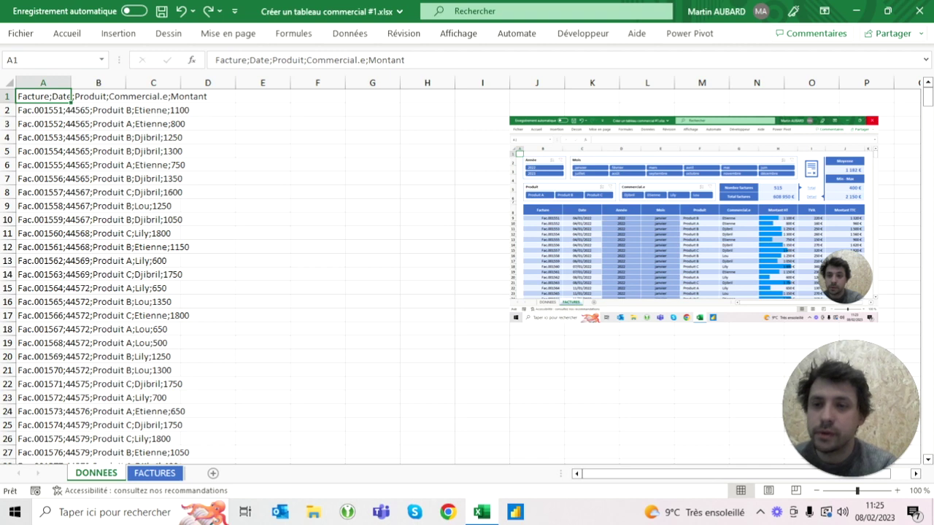
pyautogui.hotkey('ctrl', 'space')
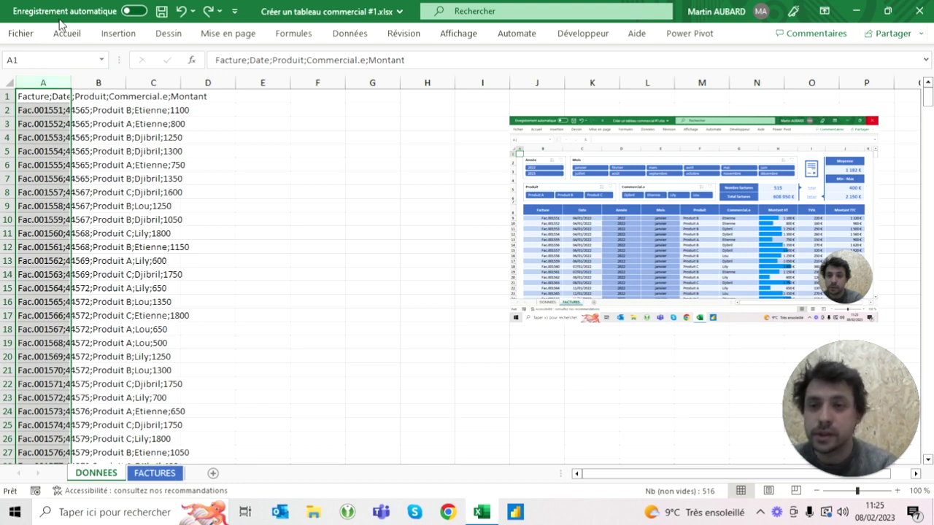
# - Convert column A to columns as Délimité, splitting on Point-virgule instead of Tabulation
pyautogui.click(358, 39)
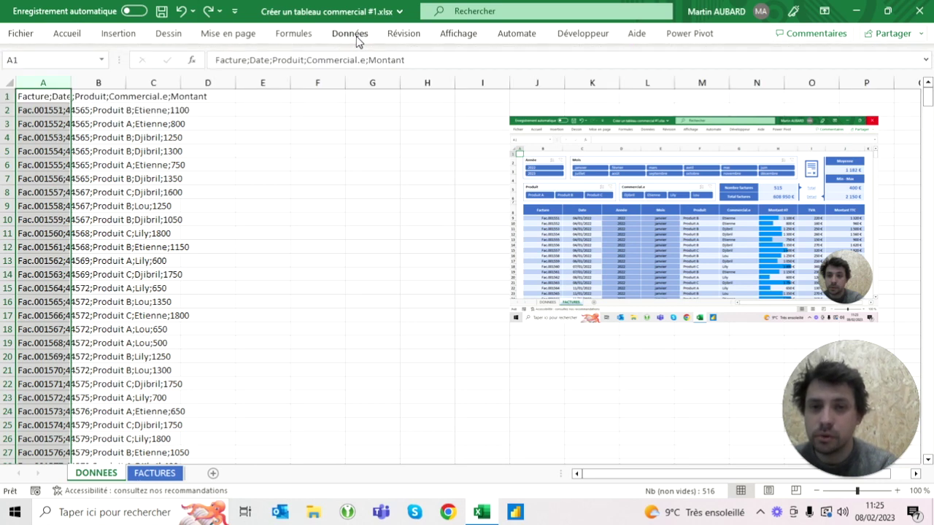
pyautogui.doubleClick(354, 36)
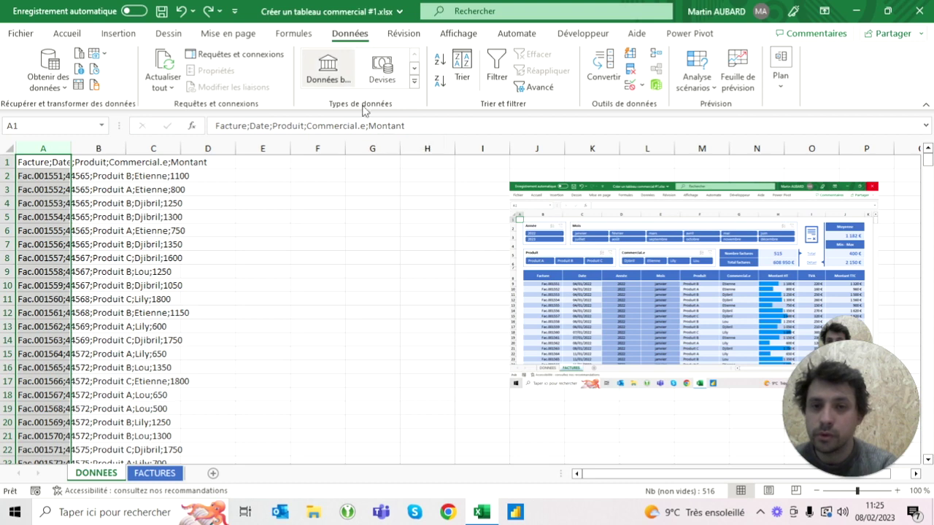
pyautogui.click(44, 148)
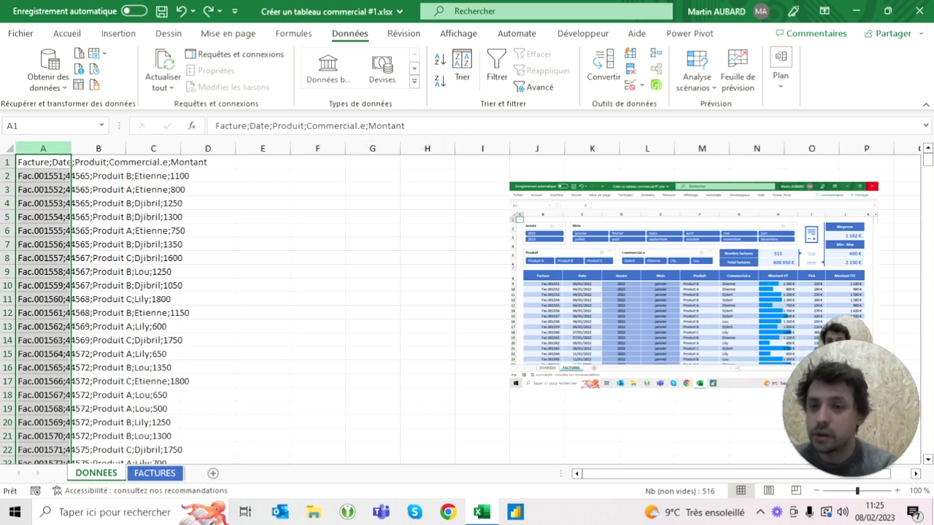
pyautogui.click(610, 79)
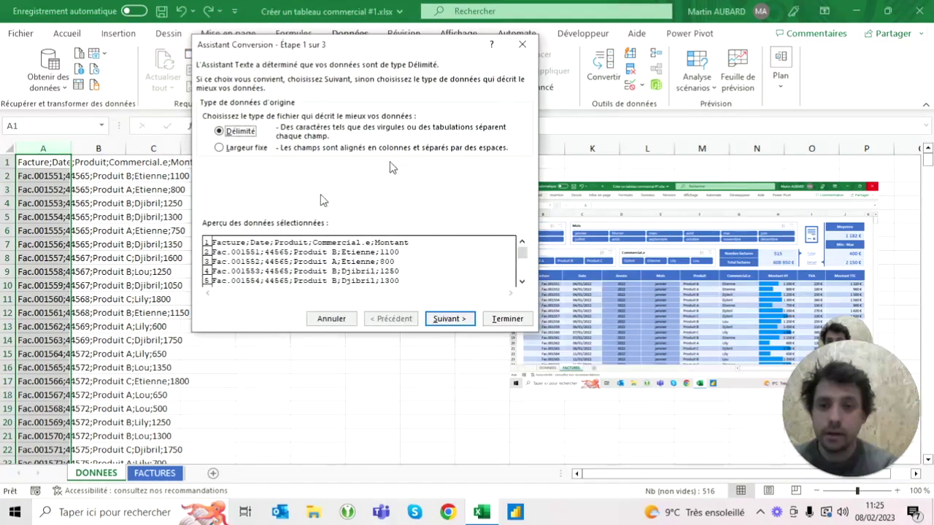
pyautogui.click(453, 321)
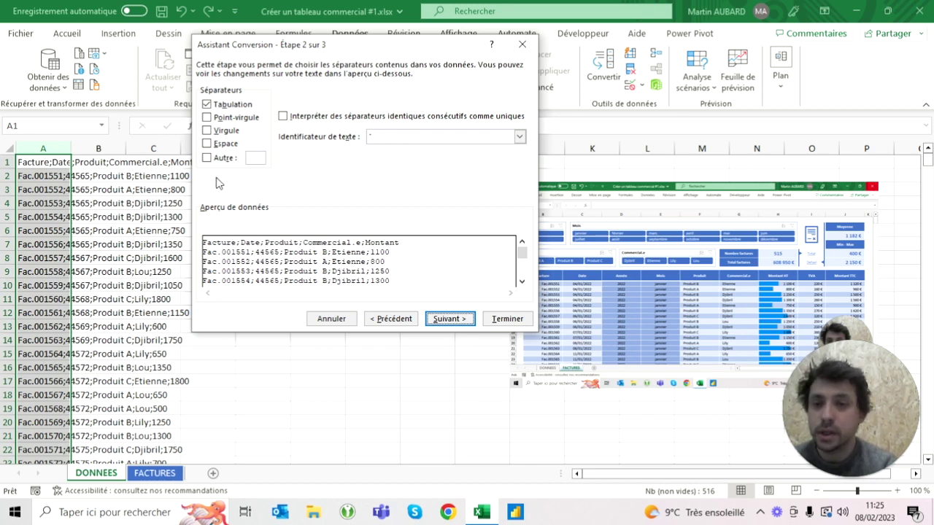
pyautogui.click(208, 119)
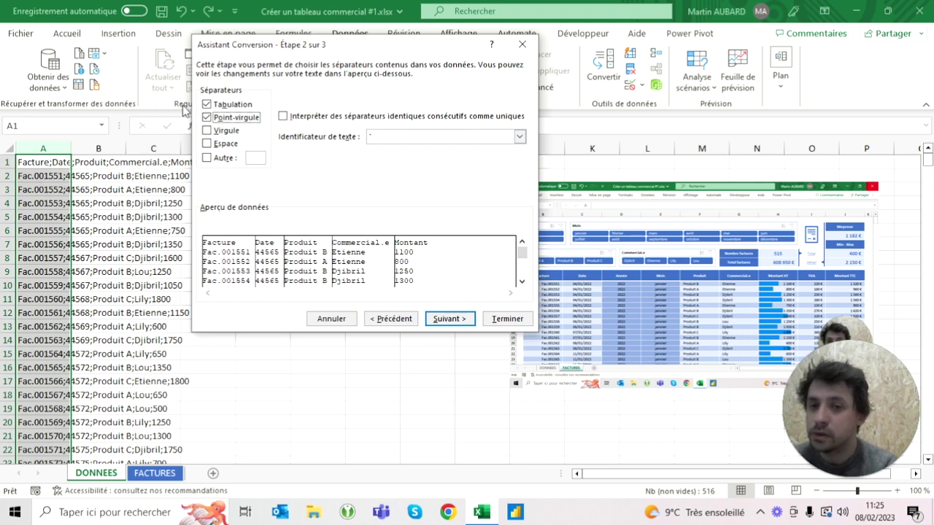
pyautogui.click(213, 107)
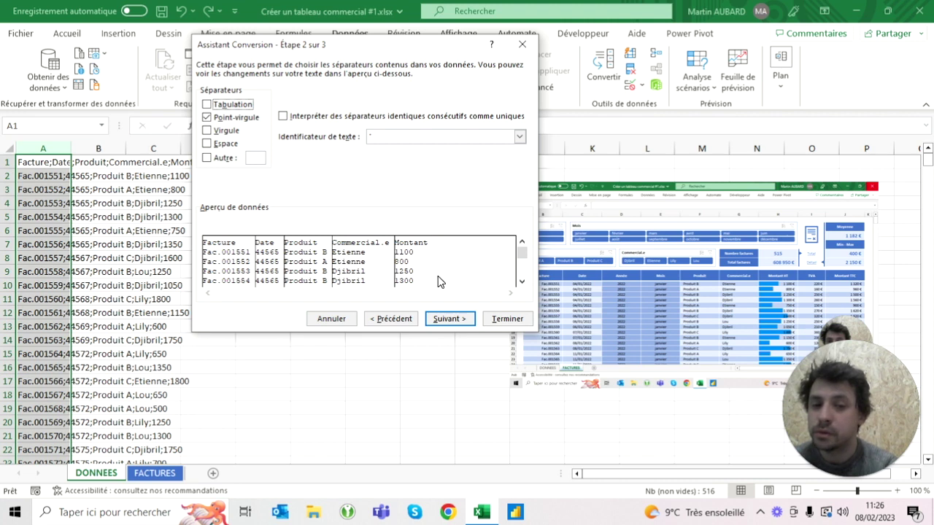
pyautogui.click(498, 325)
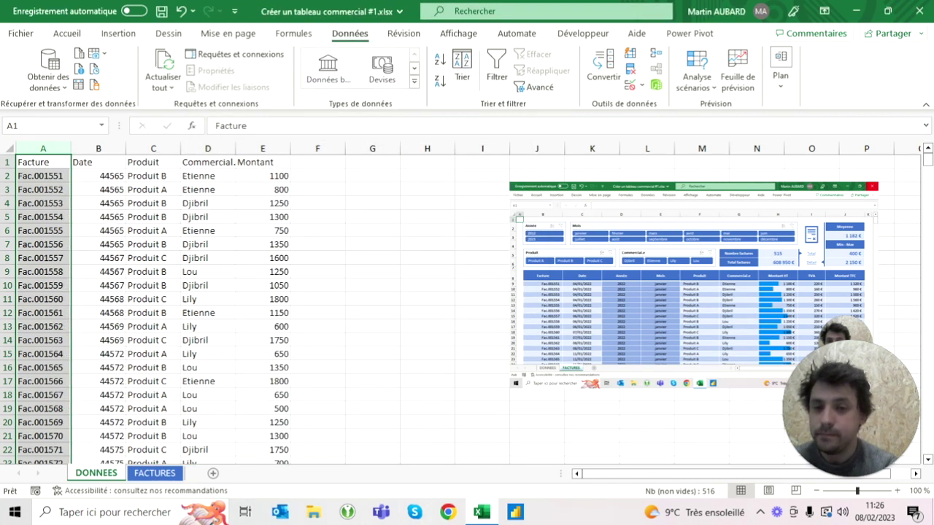
pyautogui.click(149, 244)
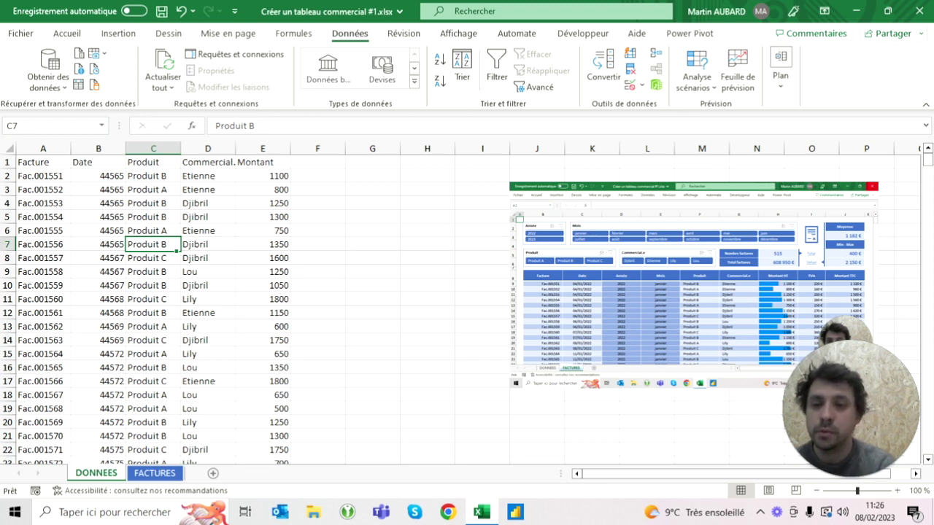
# - Select the whole invoice range from B4 with Ctrl+A and open the Mettre sous forme de tableau styles
pyautogui.click(98, 203)
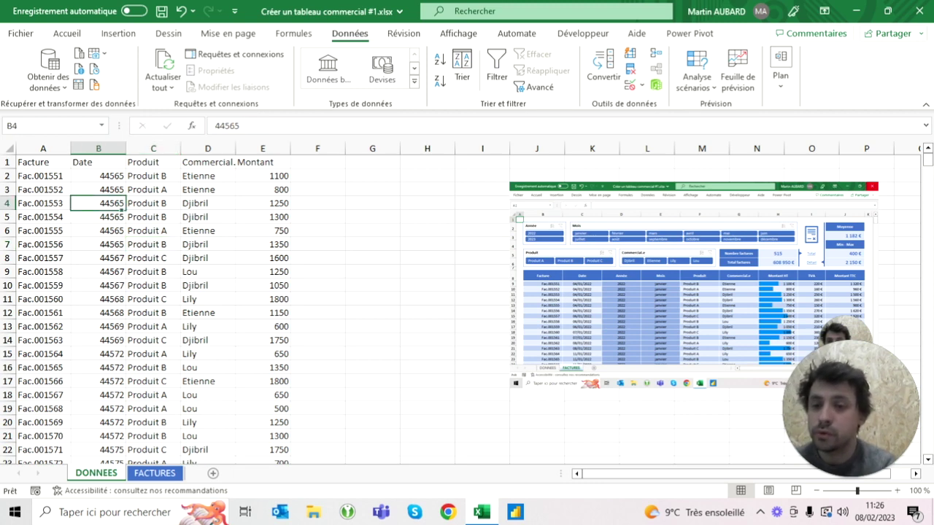
pyautogui.hotkey('ctrl', 'a')
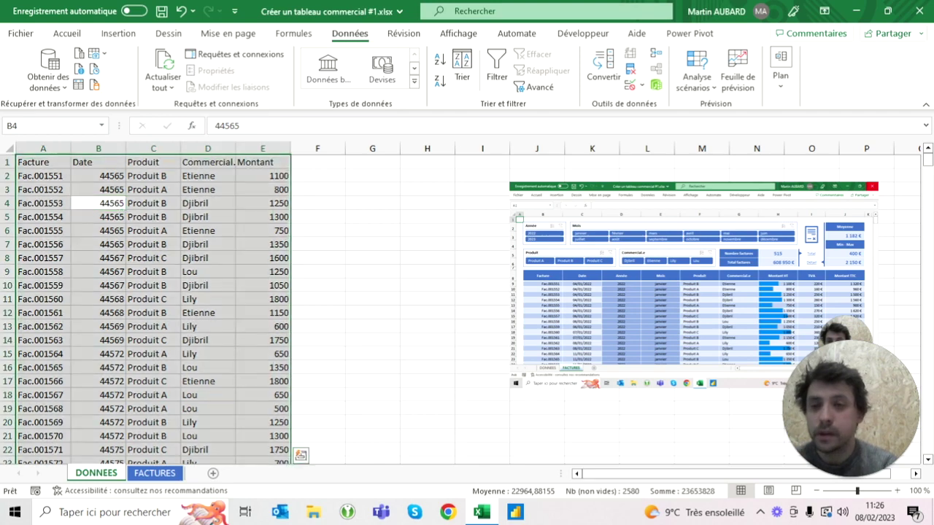
pyautogui.click(69, 34)
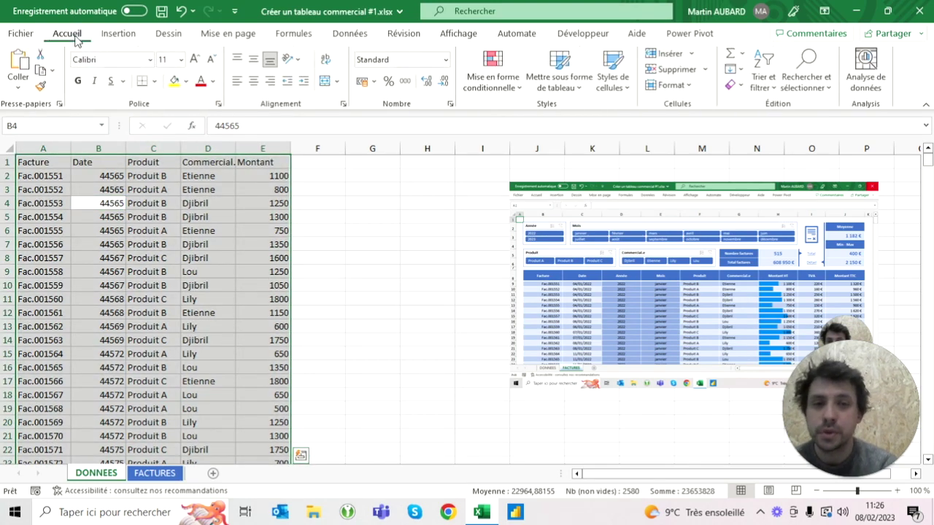
pyautogui.click(552, 85)
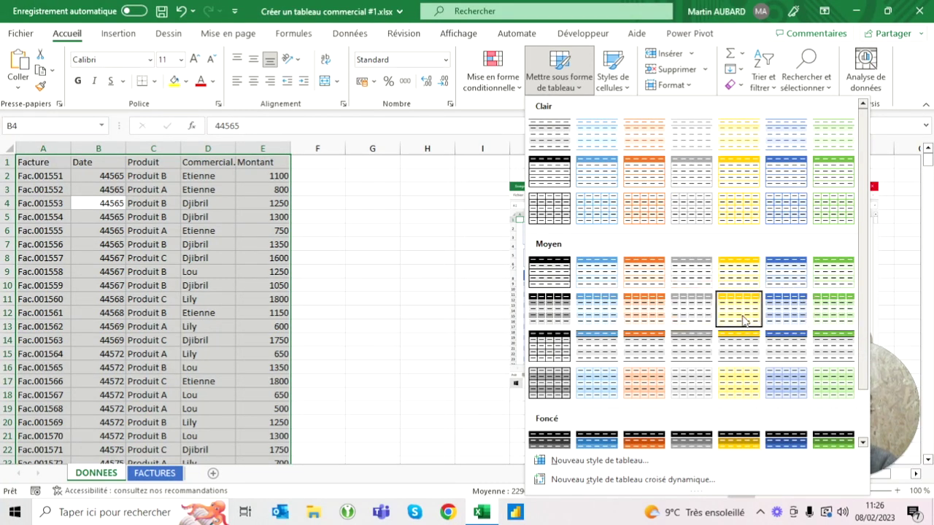
# - Format the data as a table in Style de tableau moyen 13 (blue), with headers
pyautogui.click(781, 320)
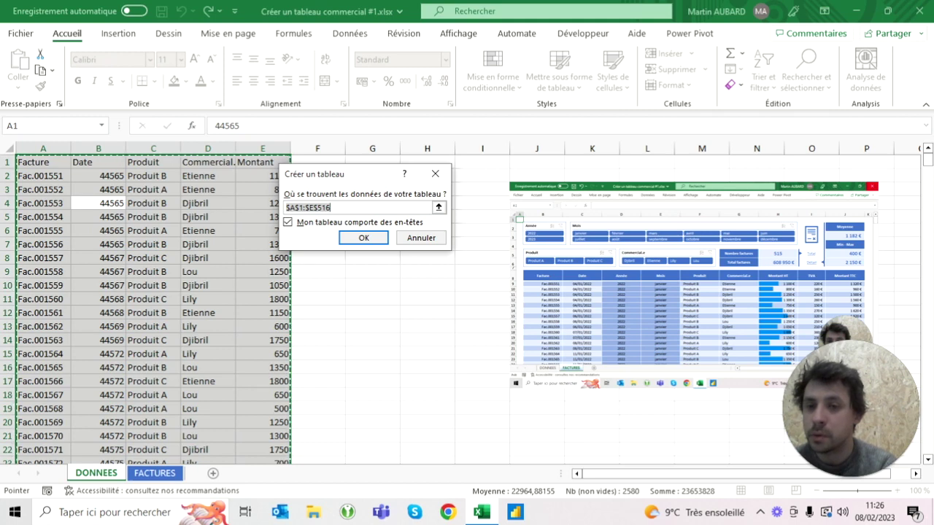
pyautogui.click(345, 240)
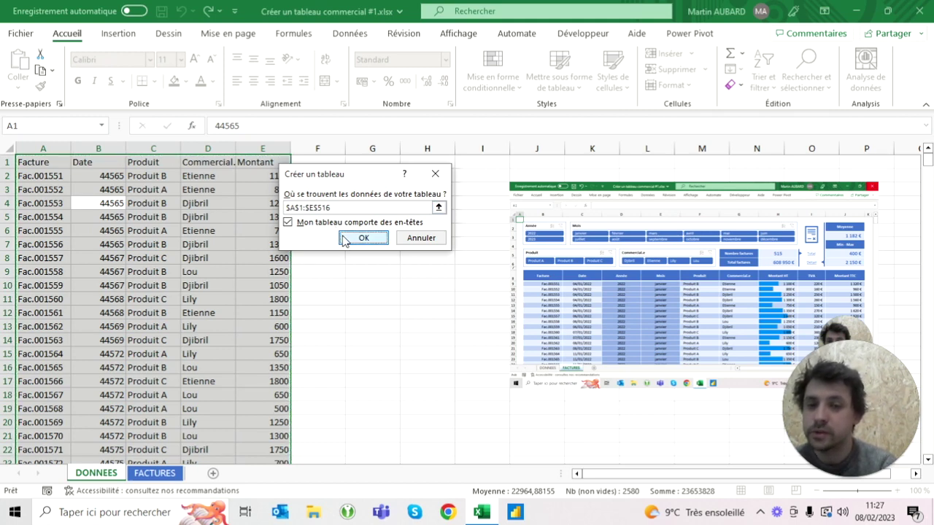
pyautogui.click(281, 257)
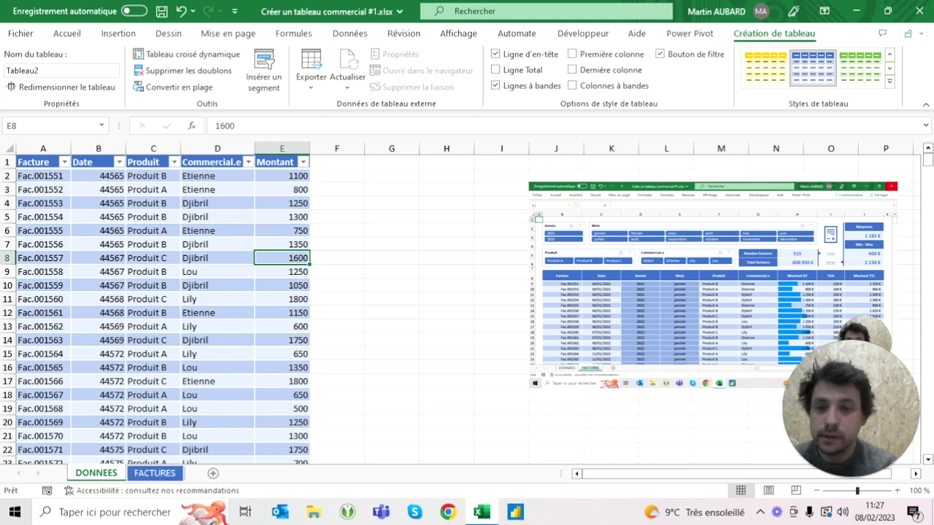
# - Insert a blank column A so the table shifts to columns B–F
pyautogui.click(43, 148)
pyautogui.hotkey('ctrl', '+')
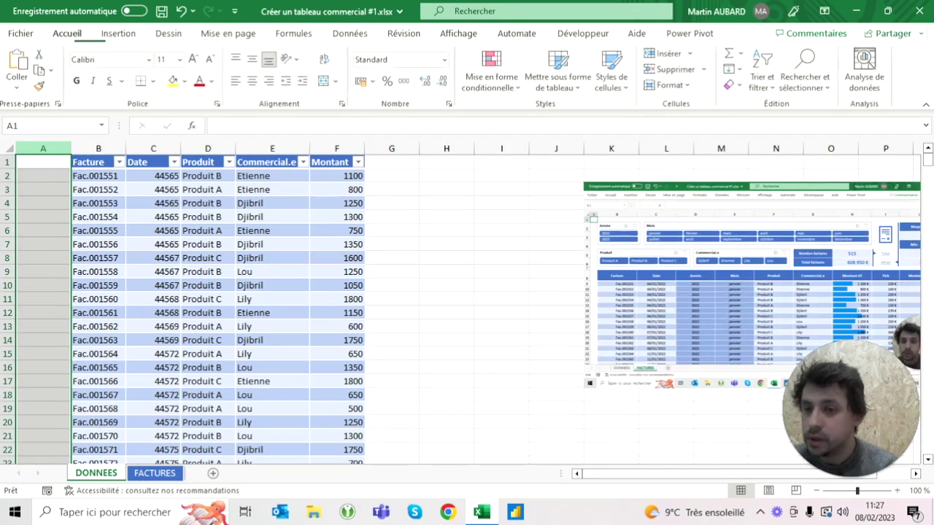
pyautogui.click(6, 161)
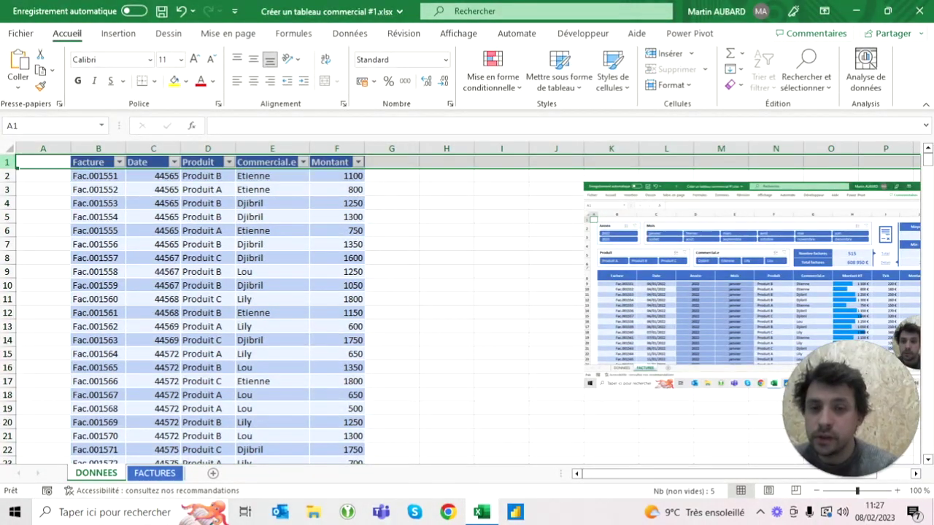
# - Insert blank rows above the table so its header lands in row 8, undoing a screenshot resize
pyautogui.hotkey('ctrl', '+')
pyautogui.hotkey('ctrl', '+')
pyautogui.hotkey('ctrl', '+')
pyautogui.hotkey('ctrl', '+')
pyautogui.hotkey('ctrl', '+')
pyautogui.hotkey('ctrl', '+')
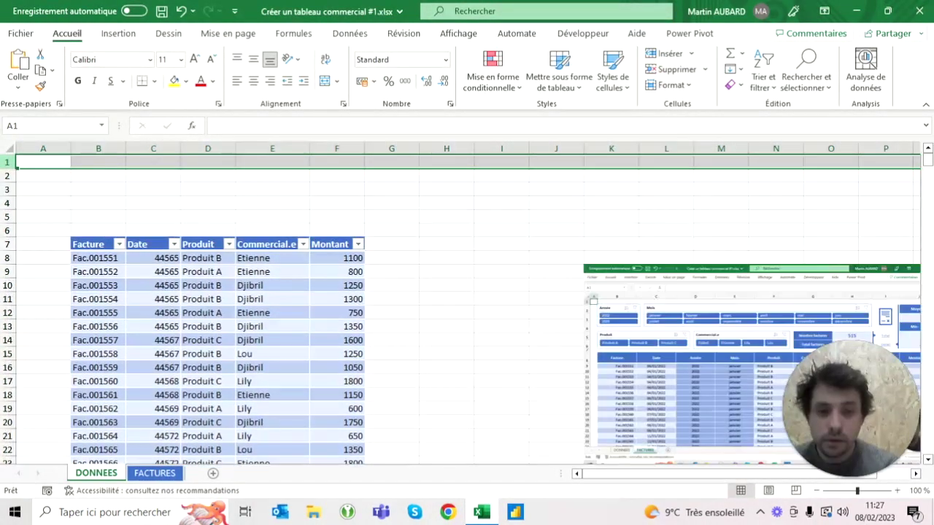
pyautogui.hotkey('ctrl', '+')
pyautogui.click(729, 365)
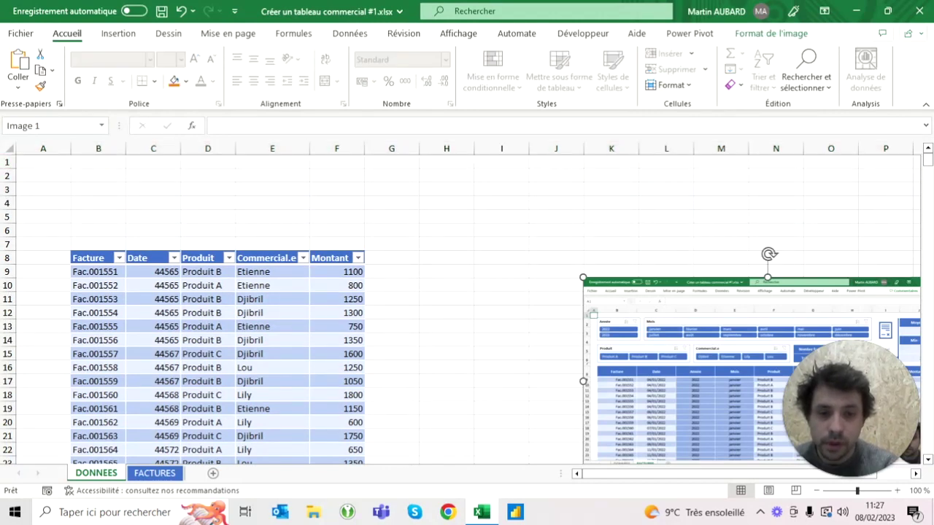
pyautogui.moveTo(583, 278); pyautogui.dragTo(392, 170)
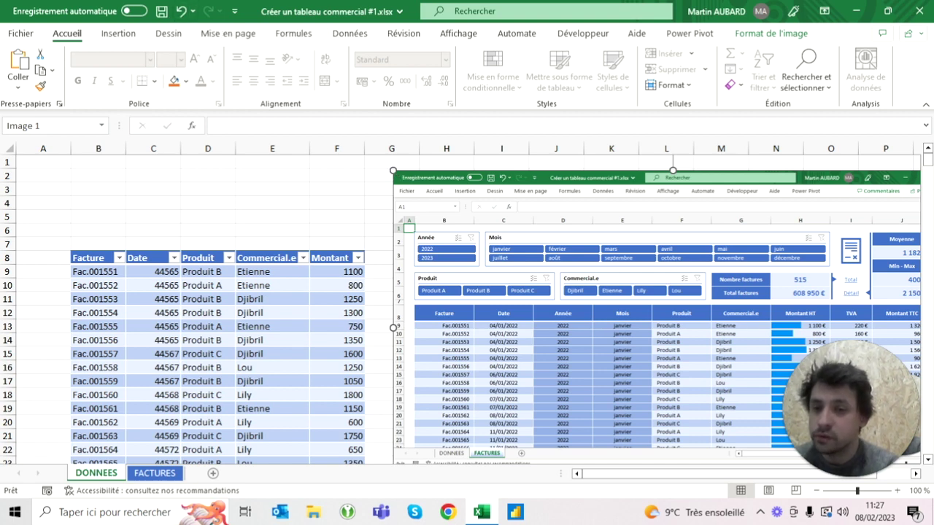
pyautogui.click(181, 11)
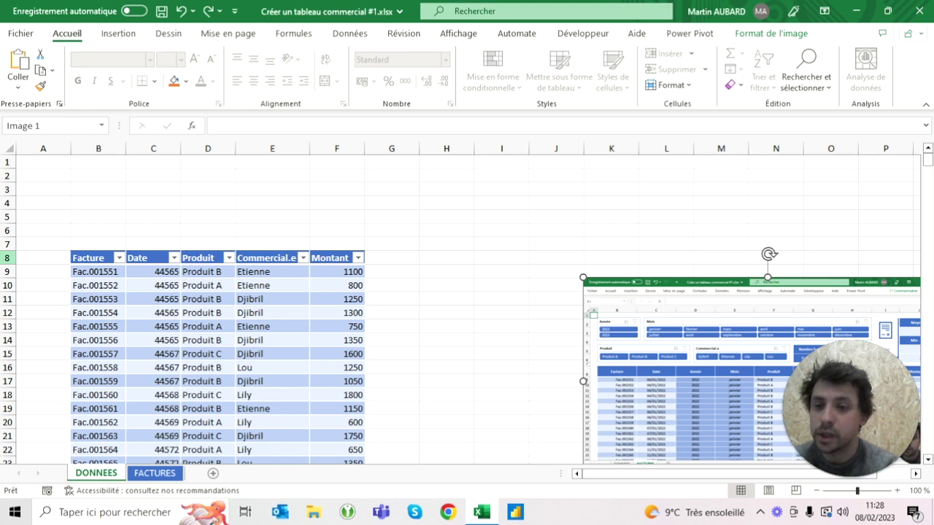
pyautogui.click(7, 258)
# - Set the header row 8 height to 30
pyautogui.rightClick(8, 258)
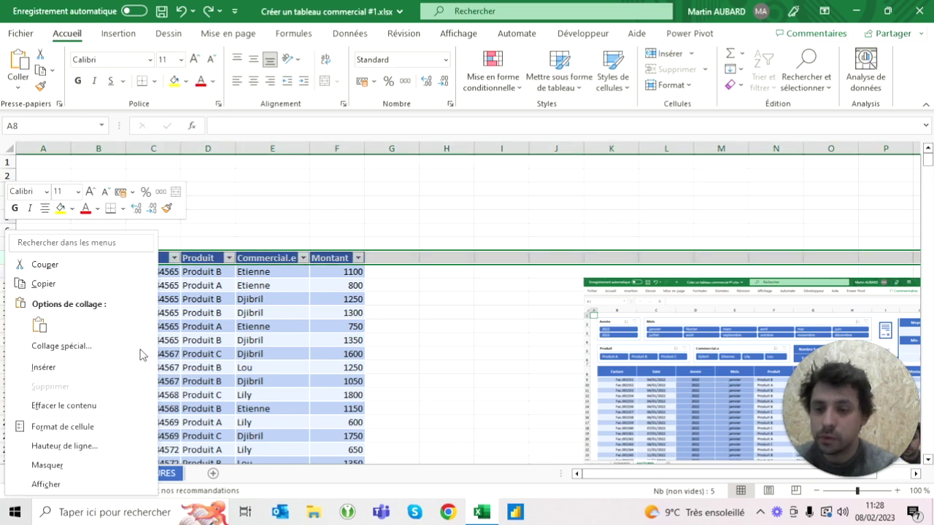
pyautogui.click(99, 445)
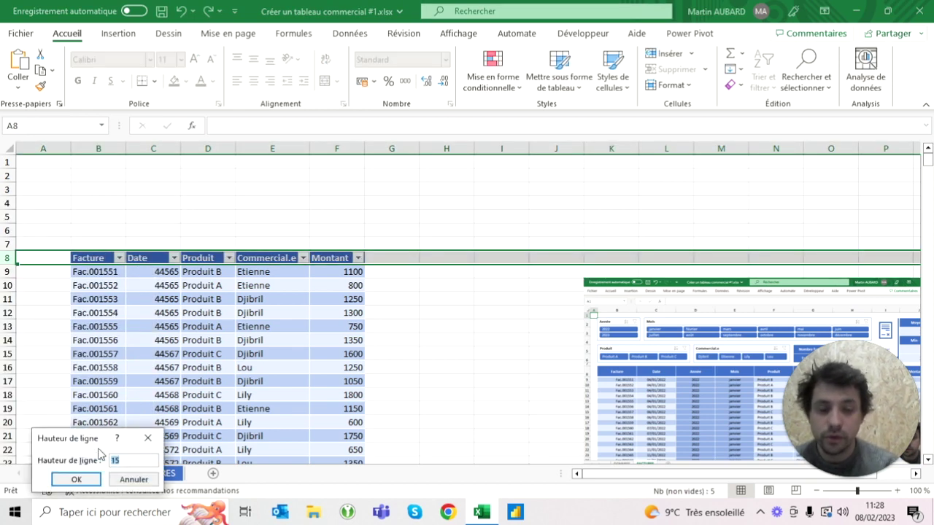
pyautogui.write('30')
pyautogui.press('Return')
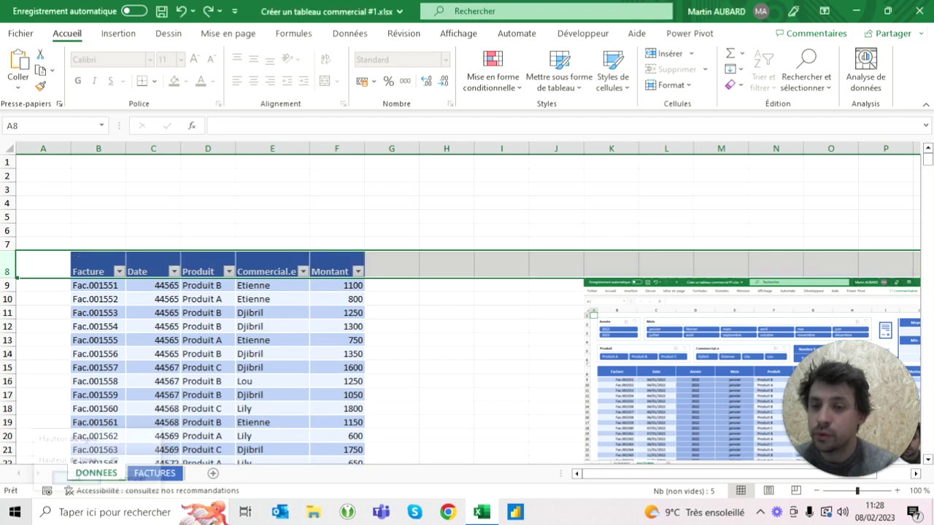
pyautogui.moveTo(8, 278); pyautogui.dragTo(8, 294)
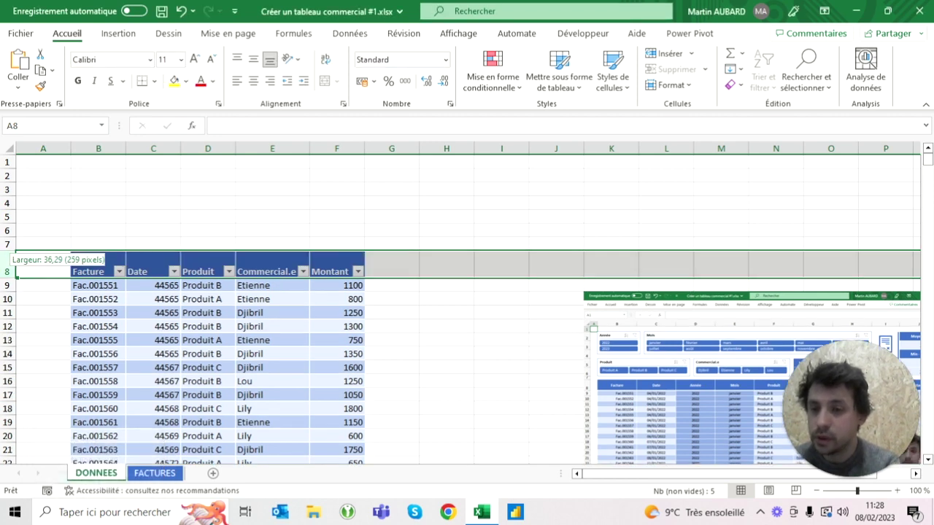
pyautogui.click(181, 11)
pyautogui.rightClick(9, 268)
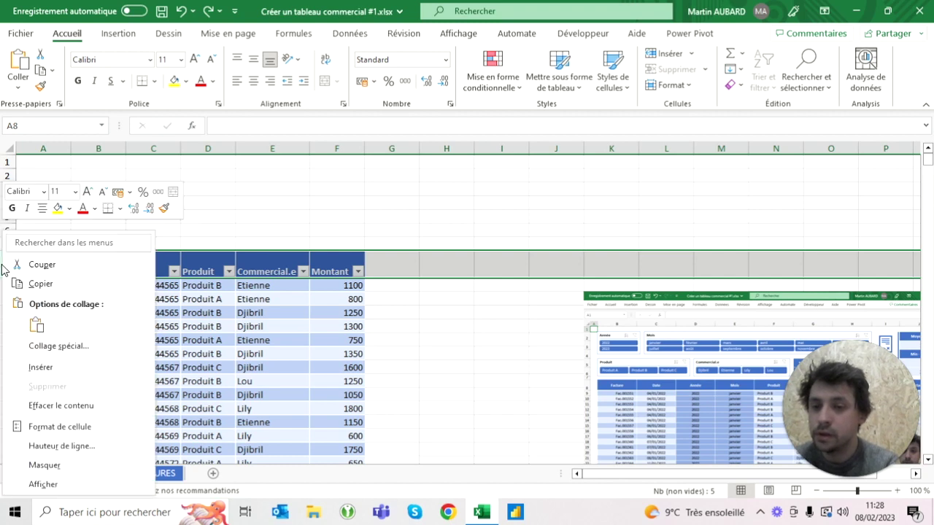
pyautogui.click(55, 447)
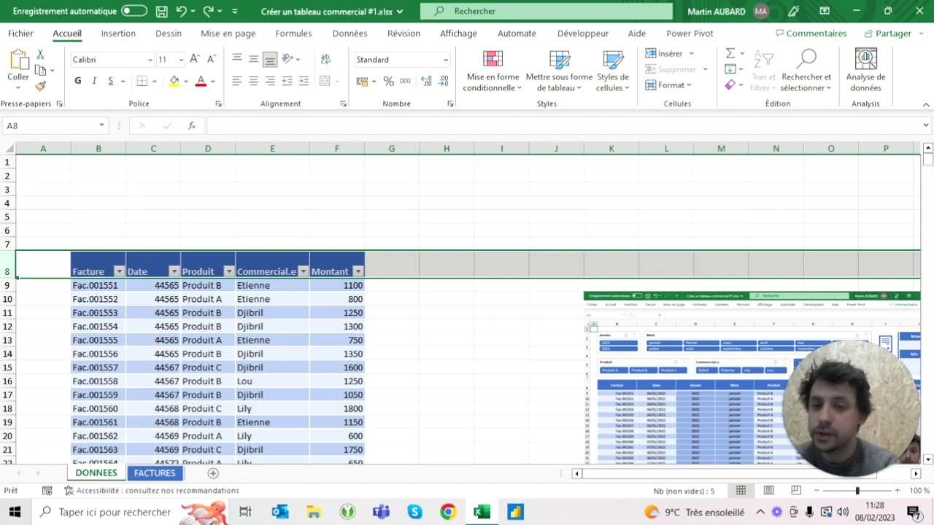
# - Centre the B8:F8 header text horizontally and vertically
pyautogui.click(95, 265)
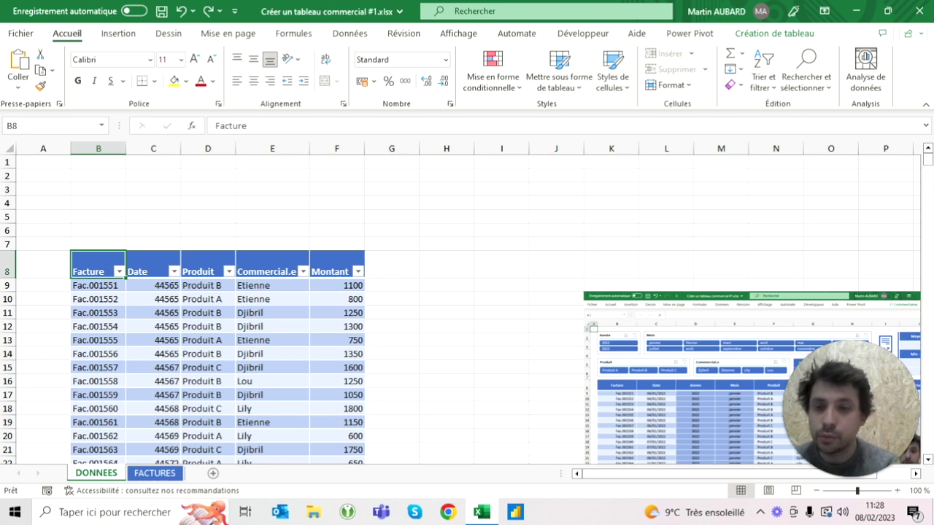
pyautogui.moveTo(94, 264); pyautogui.dragTo(335, 265)
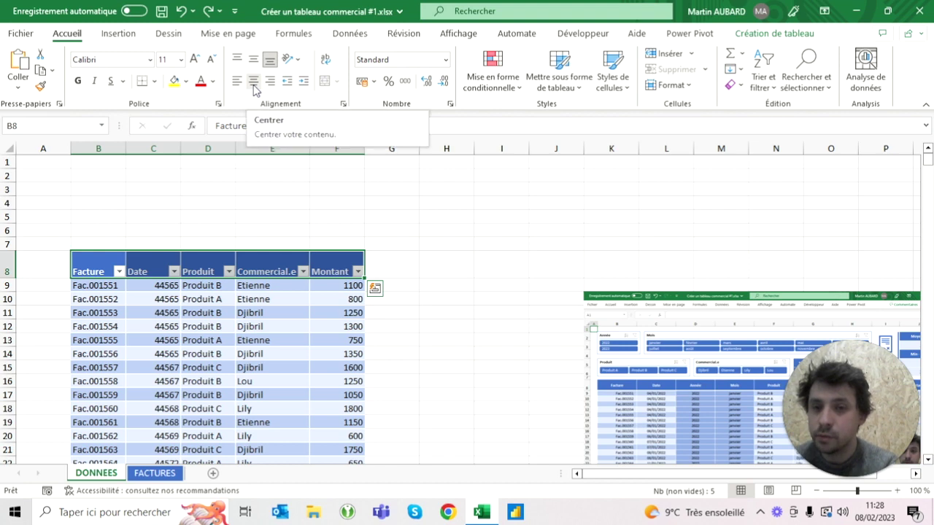
pyautogui.click(253, 85)
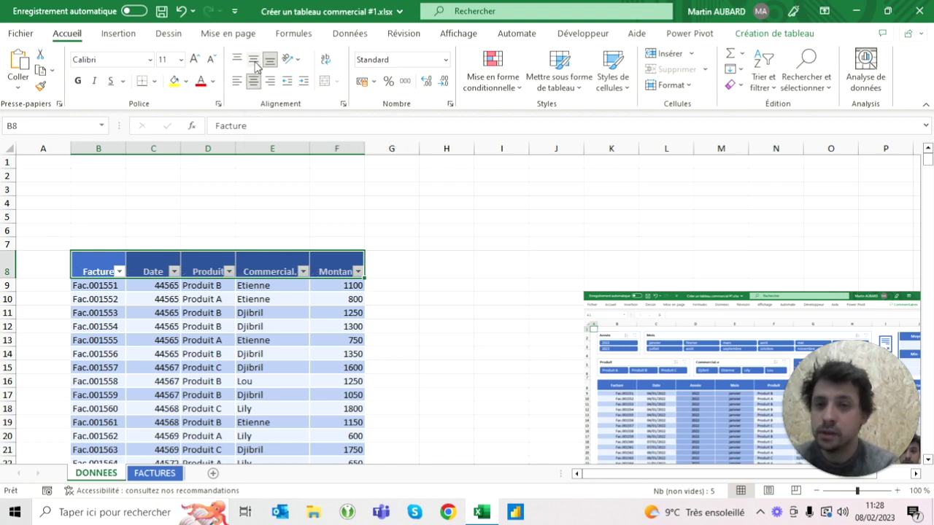
pyautogui.click(253, 62)
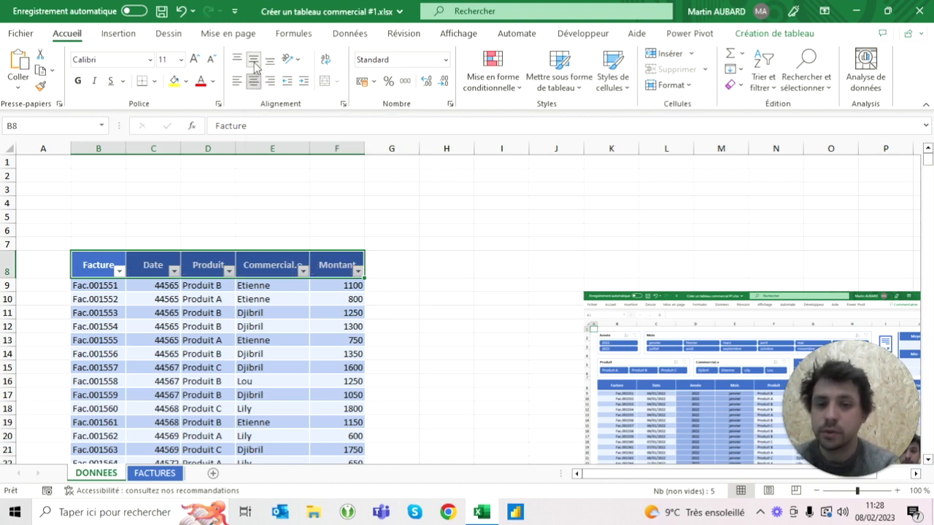
# - Select the table area and widen columns B through F to one equal width
pyautogui.click(99, 162)
pyautogui.hotkey('ctrl', 'shift', 'Down')
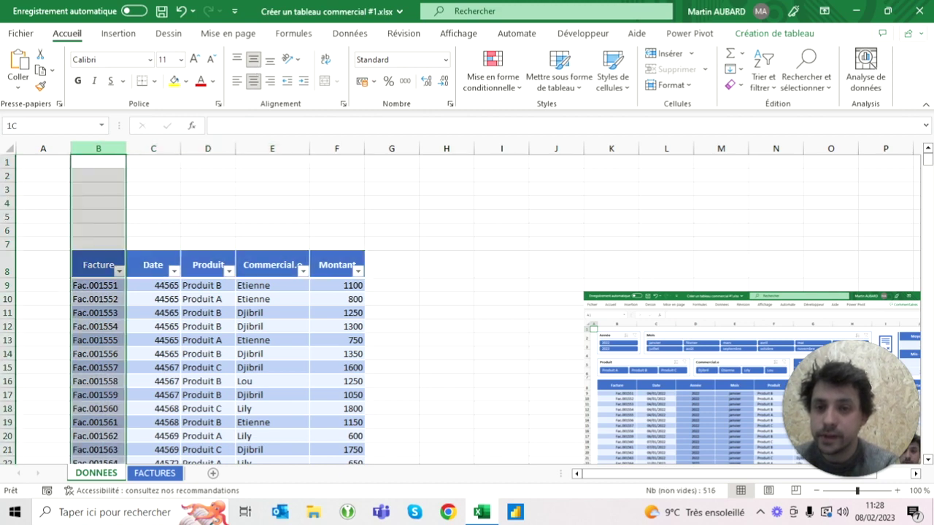
pyautogui.hotkey('ctrl', 'shift', 'Right')
pyautogui.moveTo(309, 148); pyautogui.dragTo(332, 148)
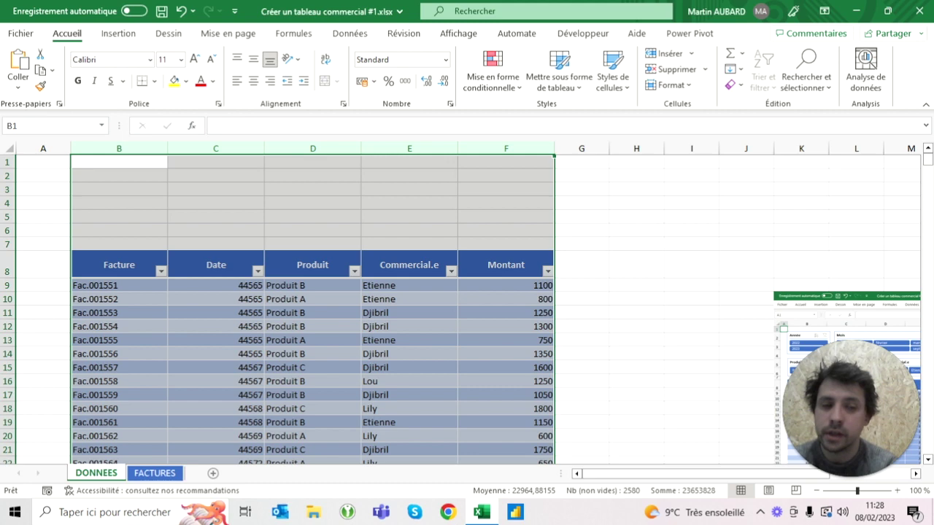
# - Move and enlarge the dashboard screenshot beside the table
pyautogui.click(838, 313)
pyautogui.moveTo(774, 293); pyautogui.dragTo(636, 188)
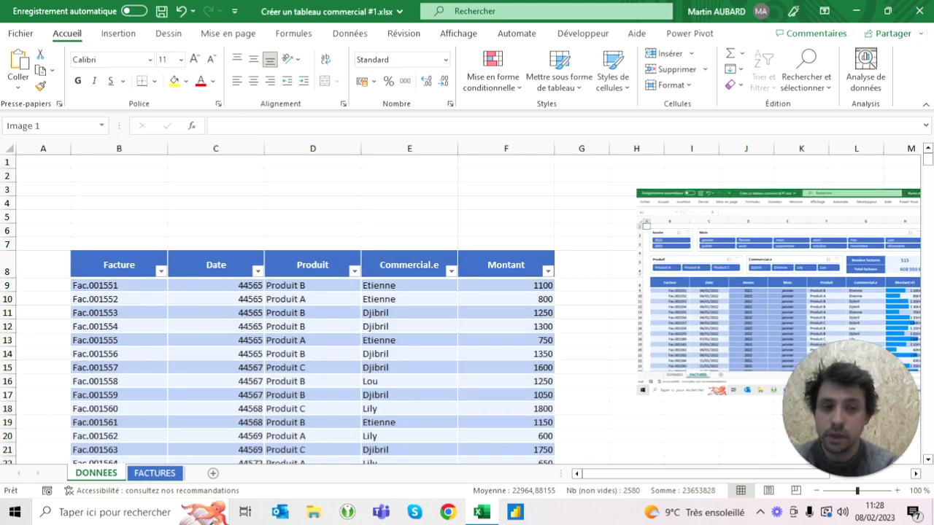
pyautogui.click(505, 394)
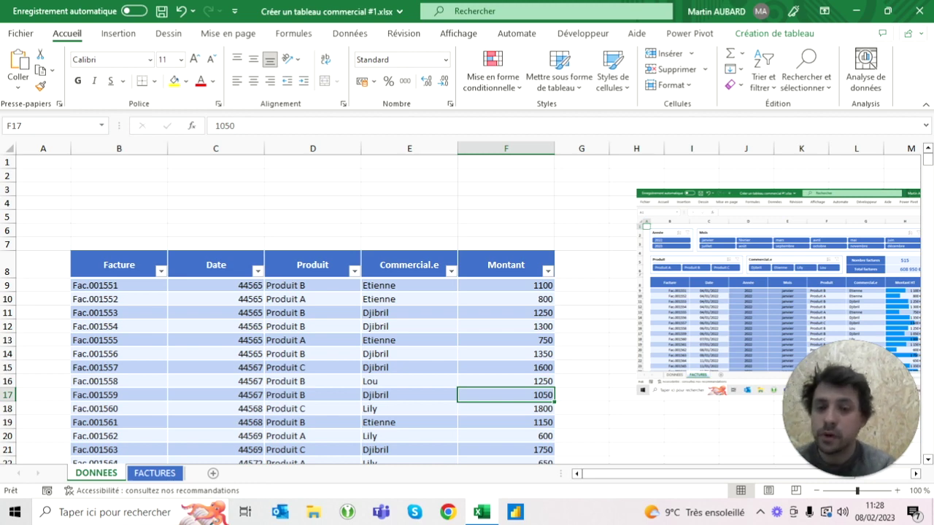
pyautogui.click(216, 285)
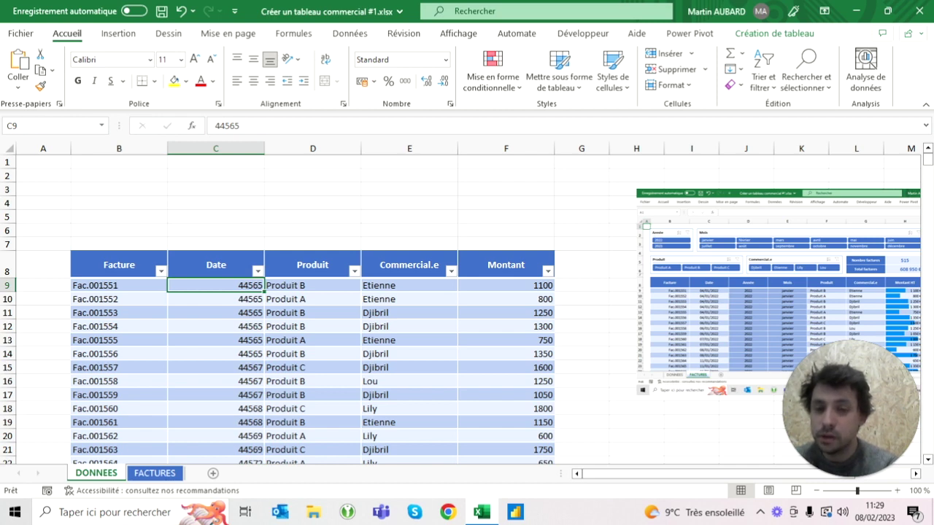
# - Format the Date column from C9 down as Date courte, e.g. 04/01/2022
pyautogui.hotkey('ctrl', 'shift', 'Down')
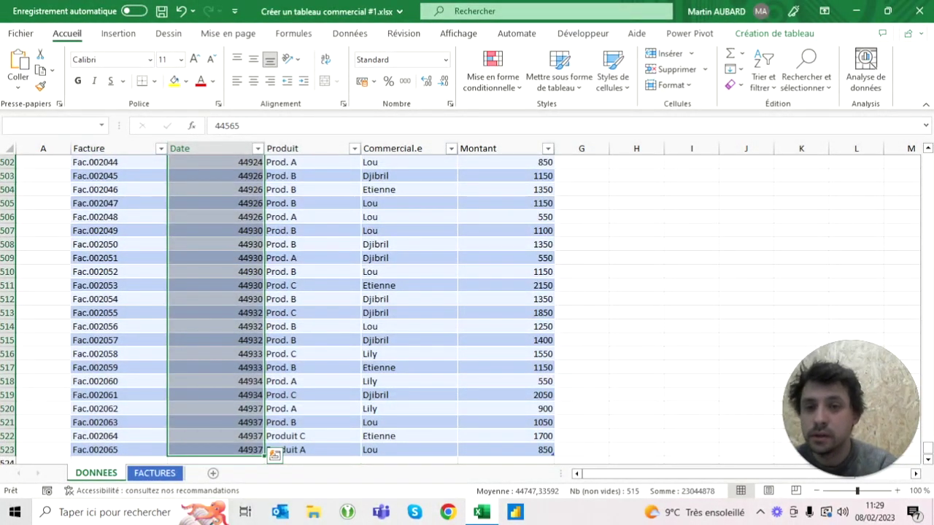
pyautogui.click(446, 61)
pyautogui.click(446, 61)
pyautogui.click(445, 62)
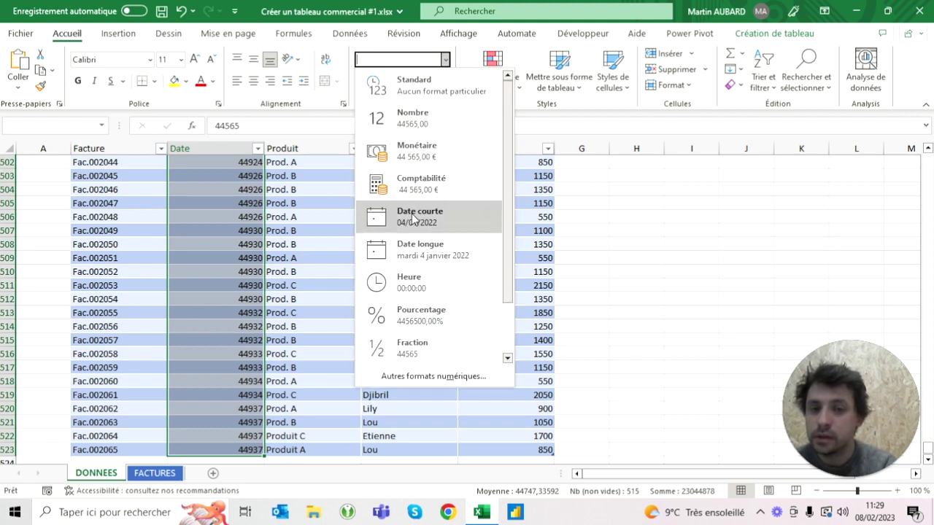
pyautogui.click(413, 218)
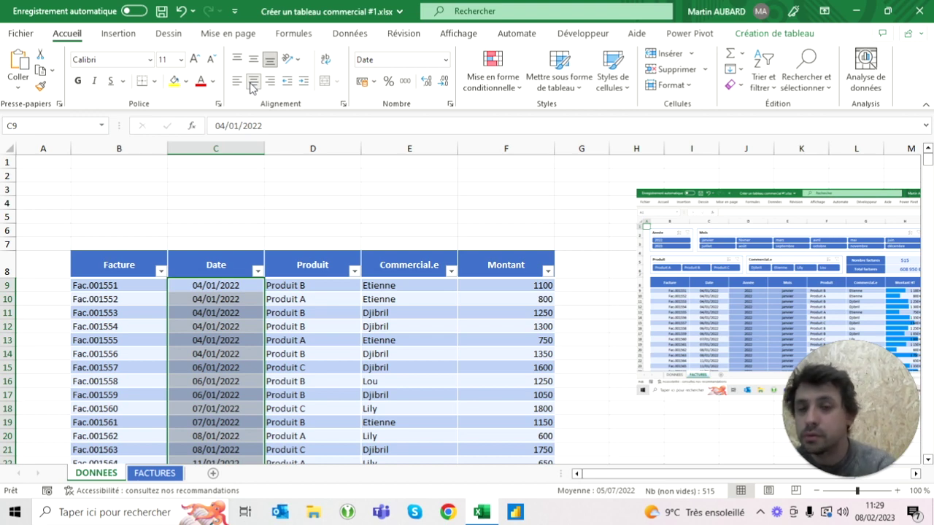
pyautogui.click(182, 11)
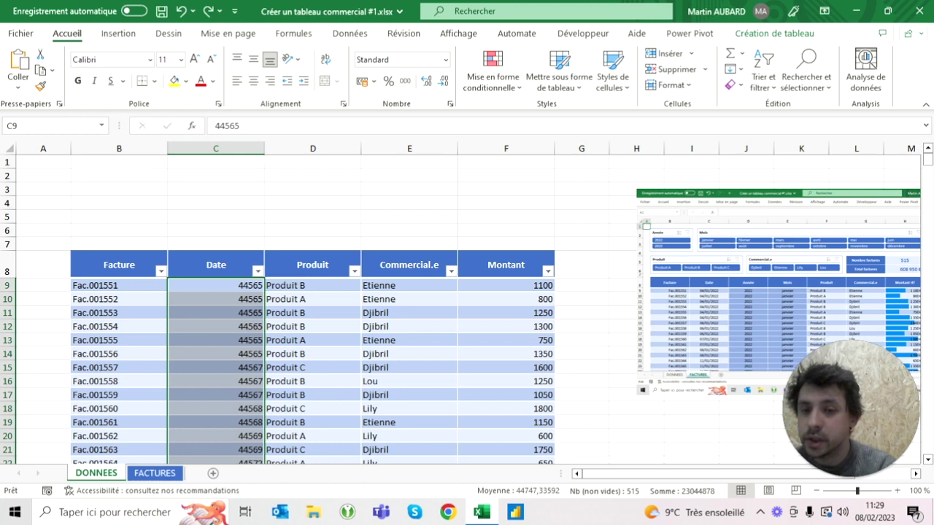
pyautogui.click(208, 11)
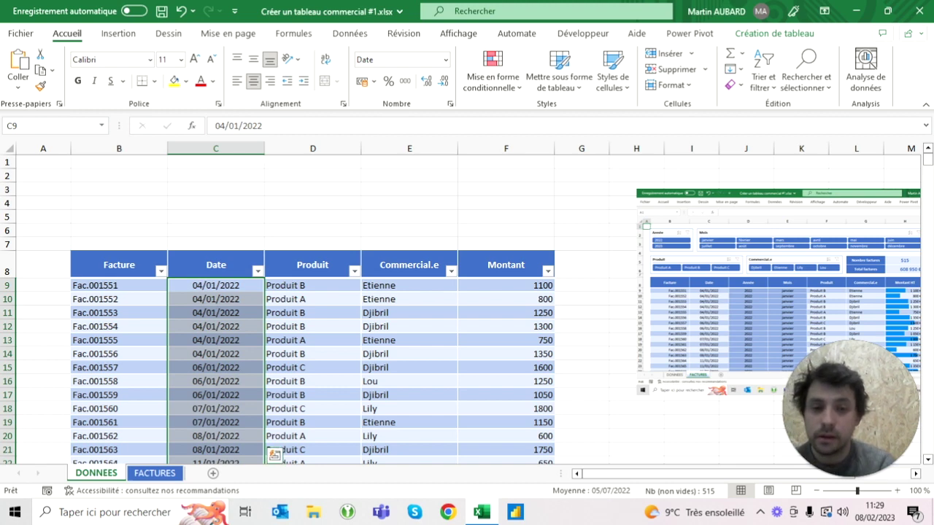
pyautogui.click(506, 253)
pyautogui.click(505, 285)
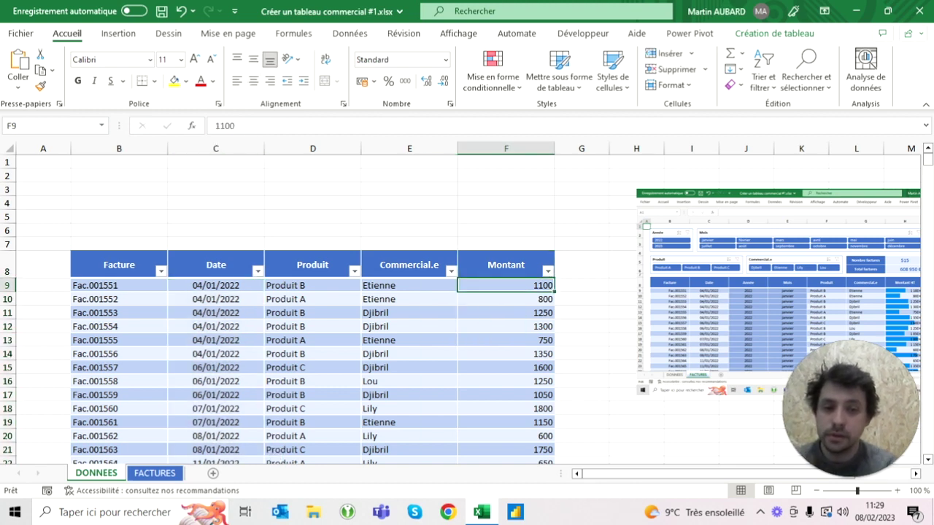
# - Format Montant from F9 down as Monétaire euros with no decimals and one indent
pyautogui.hotkey('ctrl', 'shift', 'Down')
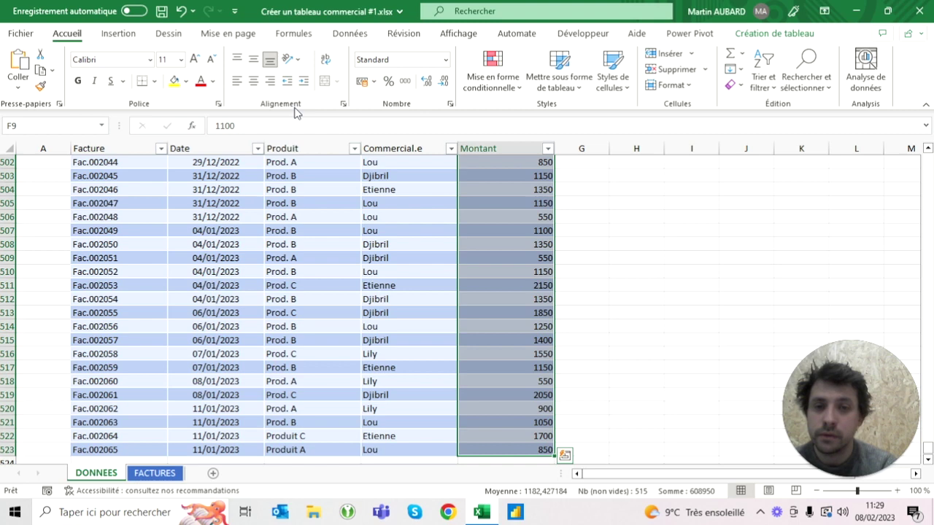
pyautogui.click(444, 59)
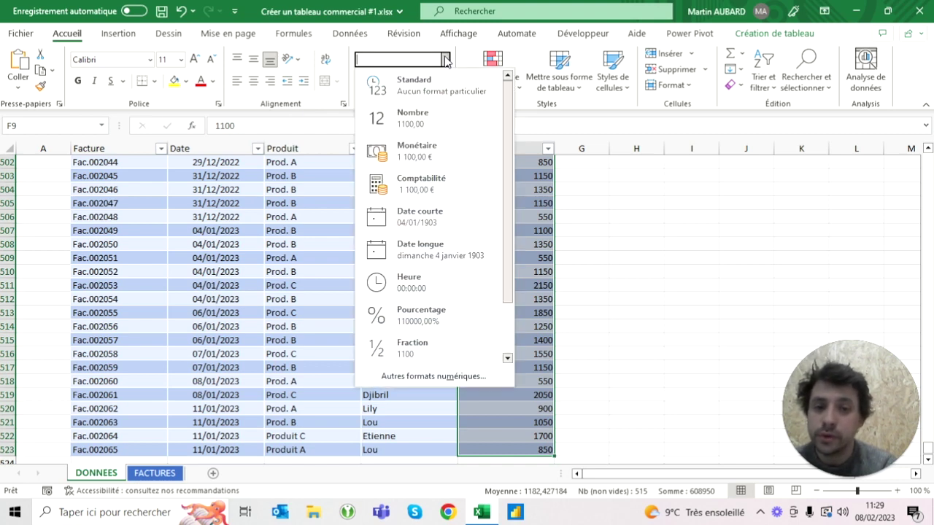
pyautogui.click(431, 153)
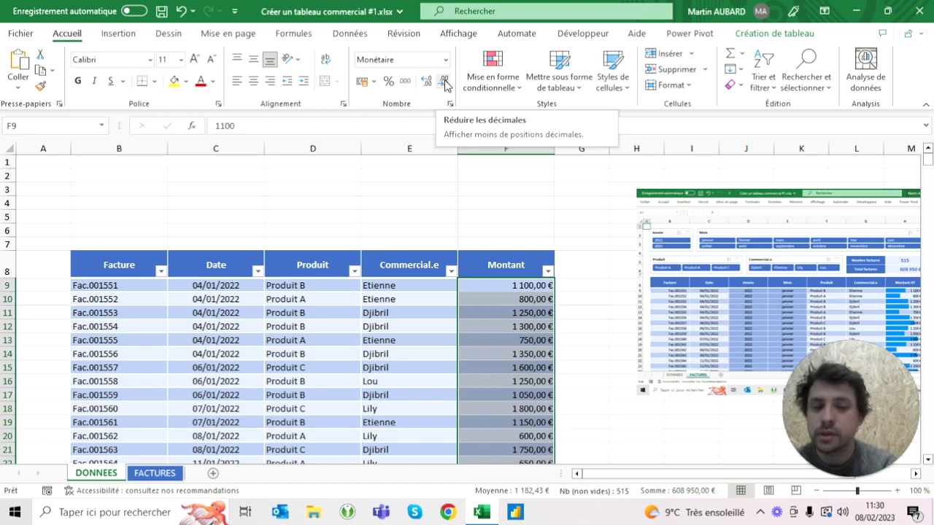
pyautogui.doubleClick(445, 83)
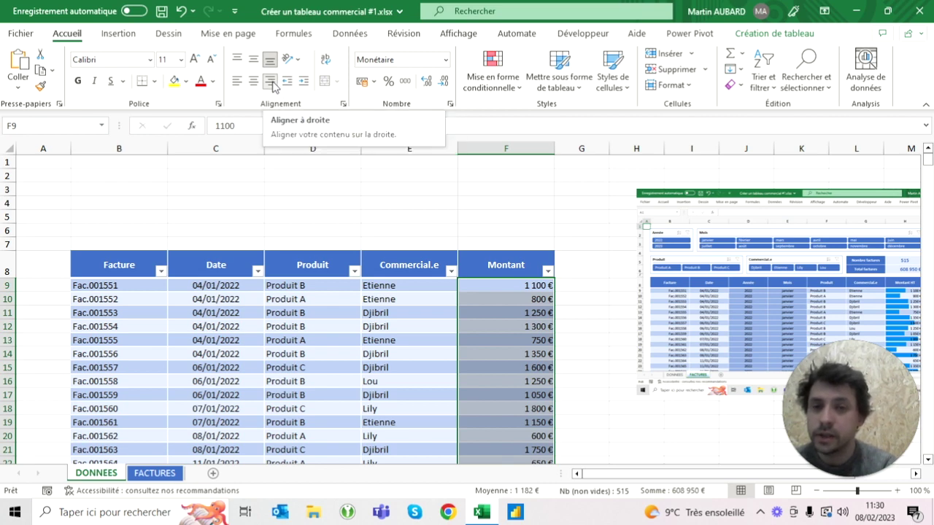
pyautogui.click(303, 85)
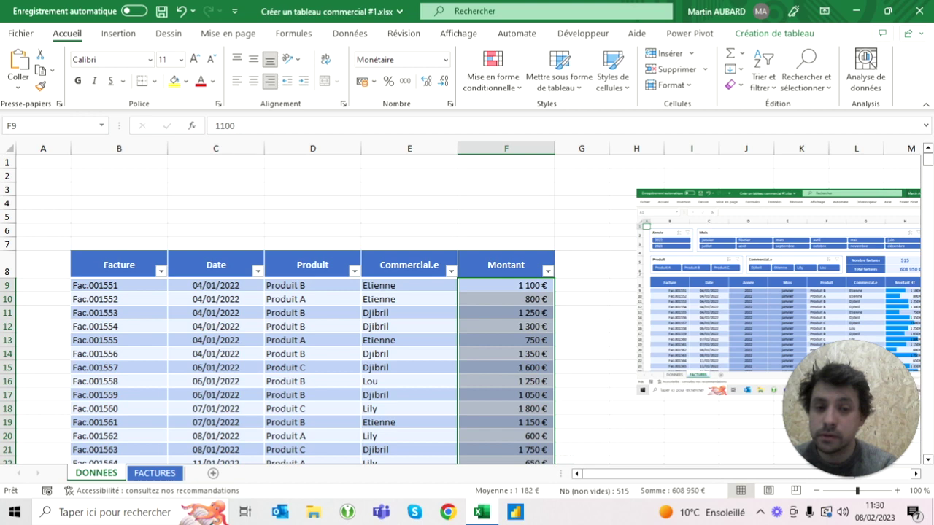
pyautogui.click(312, 285)
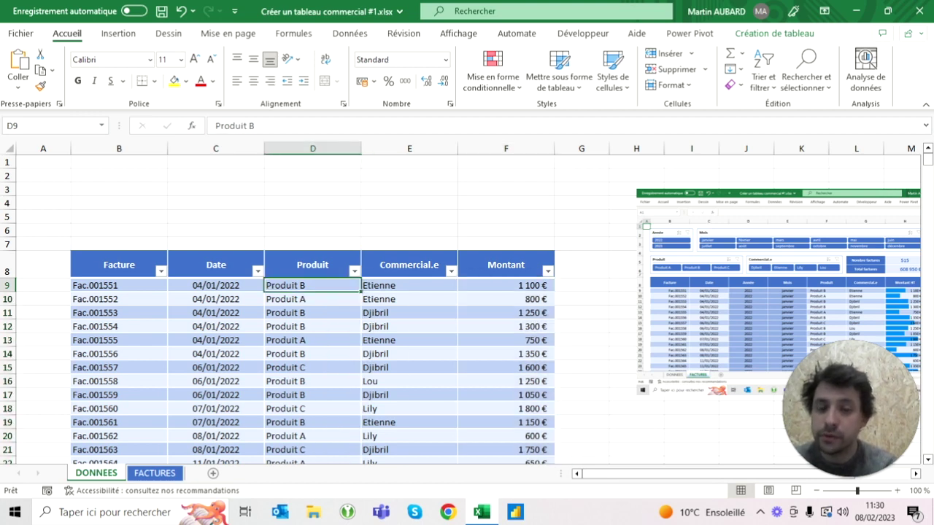
# - Select the Facture column, then the Produit and Commercial.e columns, down to the last row
pyautogui.click(119, 285)
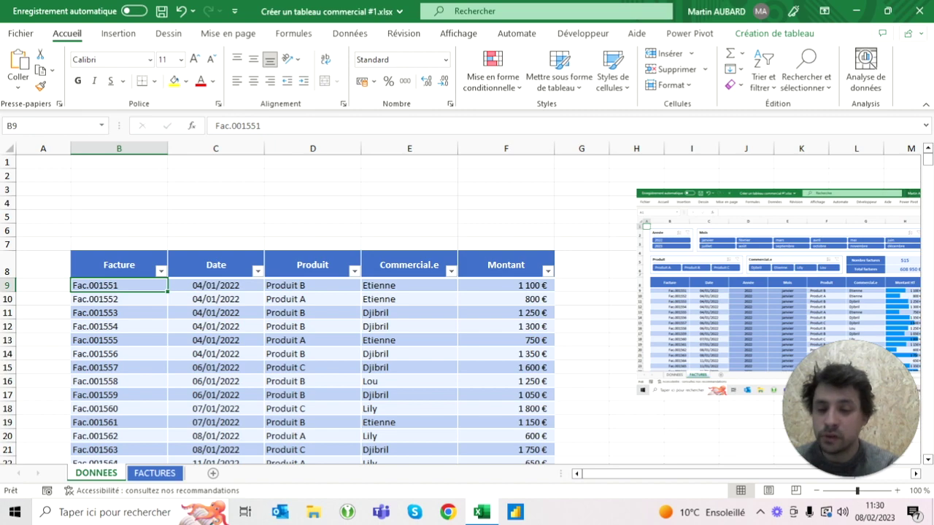
pyautogui.hotkey('ctrl', 'shift', 'Down')
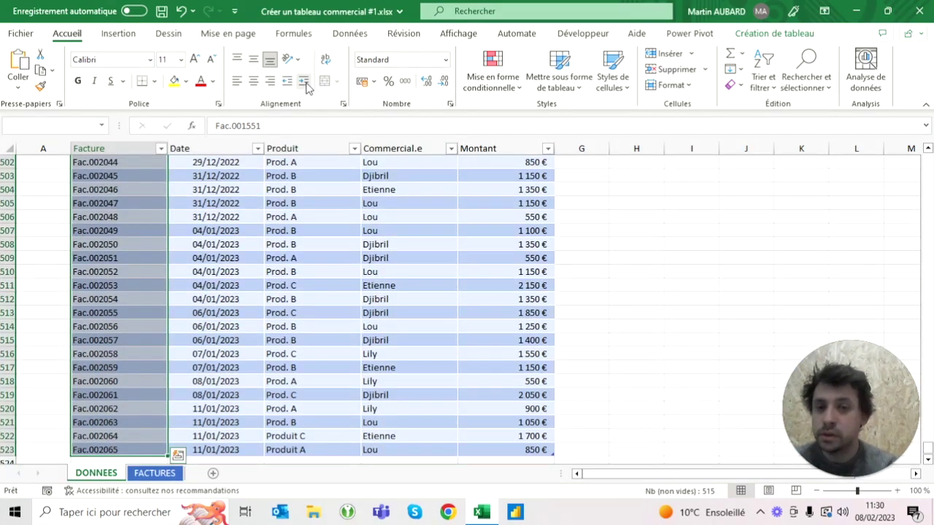
pyautogui.hotkey('ctrl', 'BackSpace')
pyautogui.press('Right')
pyautogui.press('Right')
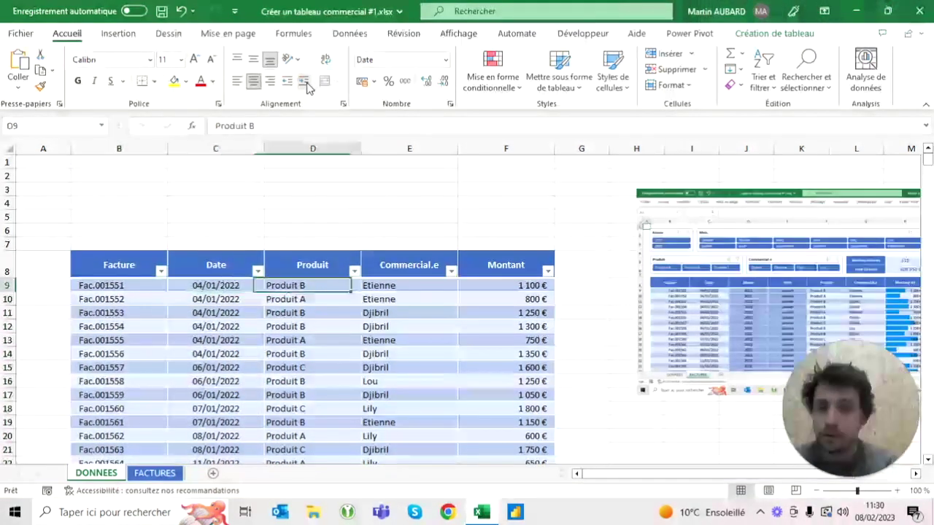
pyautogui.hotkey('shift', 'Right')
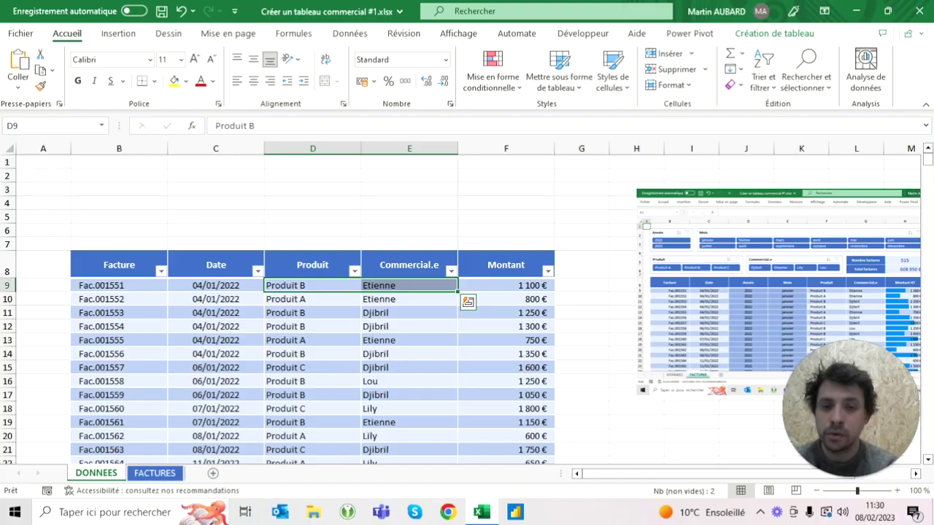
pyautogui.hotkey('ctrl', 'shift', 'Down')
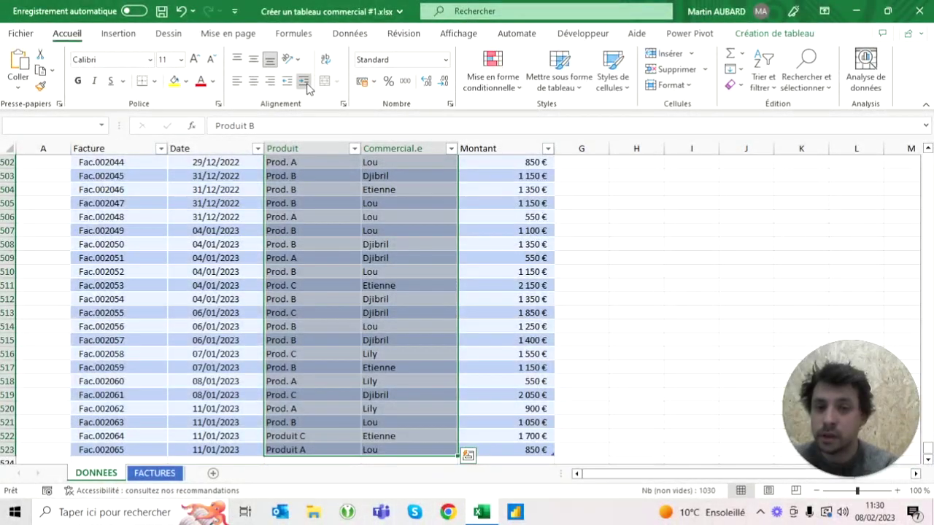
pyautogui.hotkey('ctrl', 'BackSpace')
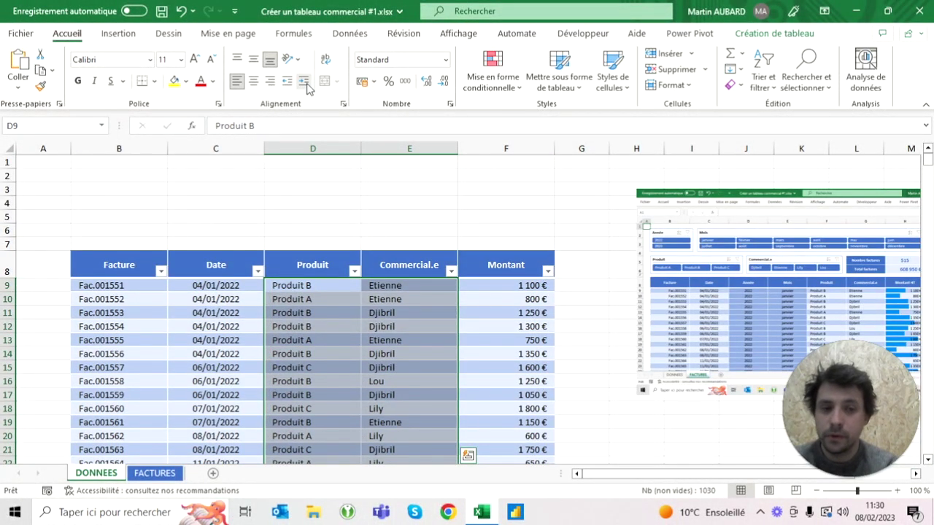
pyautogui.press('Left')
pyautogui.press('Left')
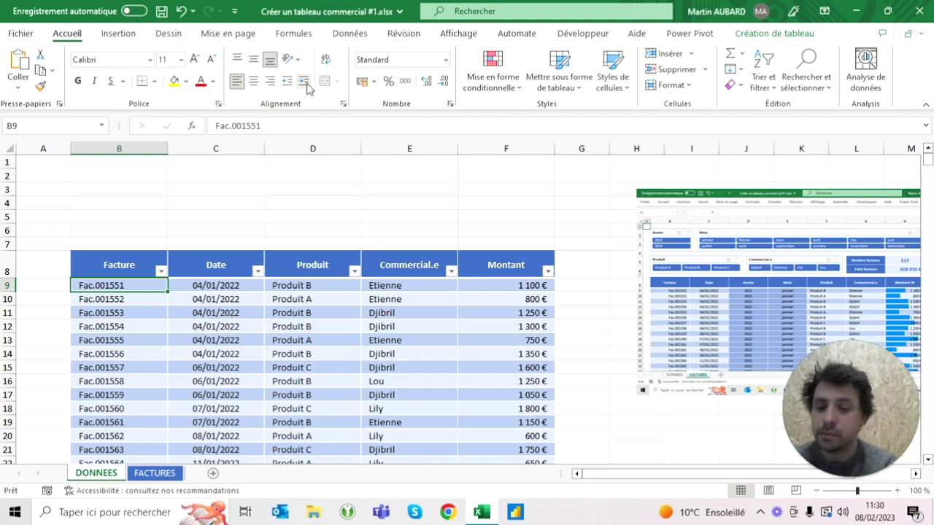
pyautogui.hotkey('ctrl', 'shift', 'Down')
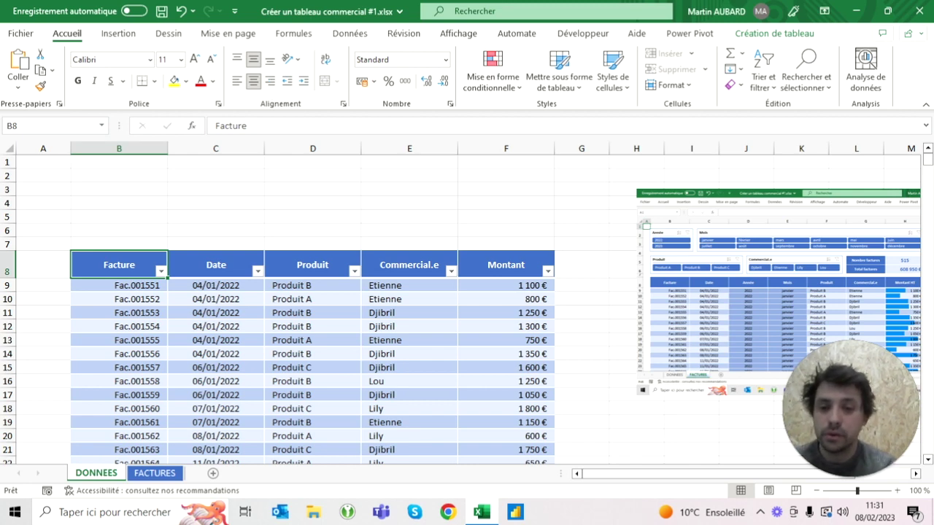
# - Hide the gridlines on the DONNEES sheet
pyautogui.click(312, 285)
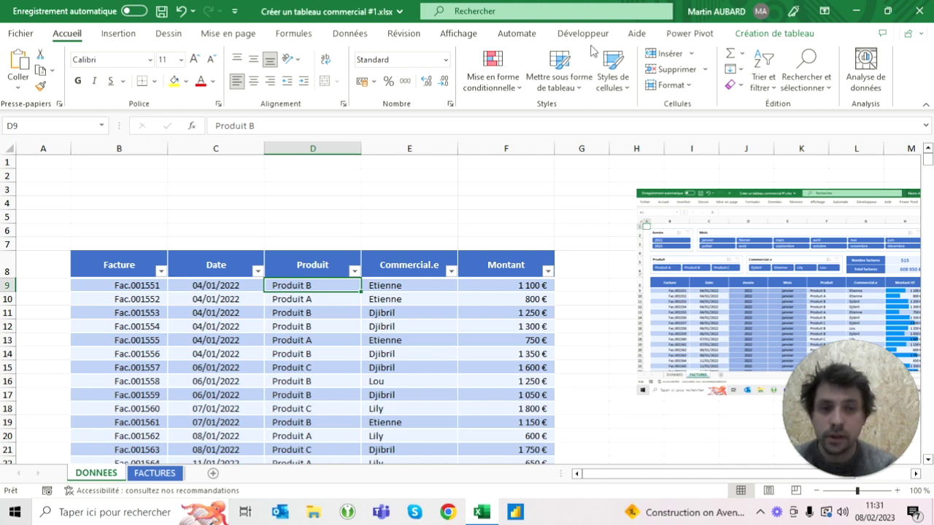
pyautogui.click(458, 34)
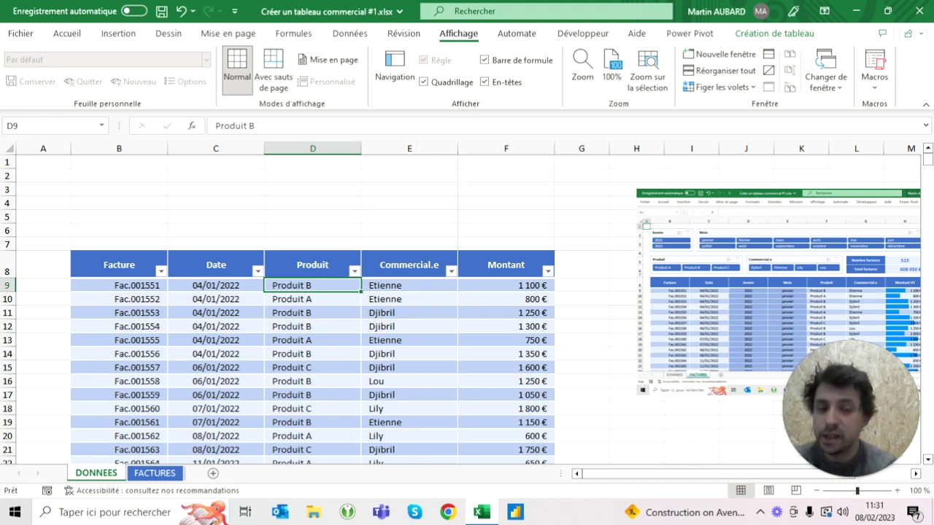
pyautogui.click(424, 83)
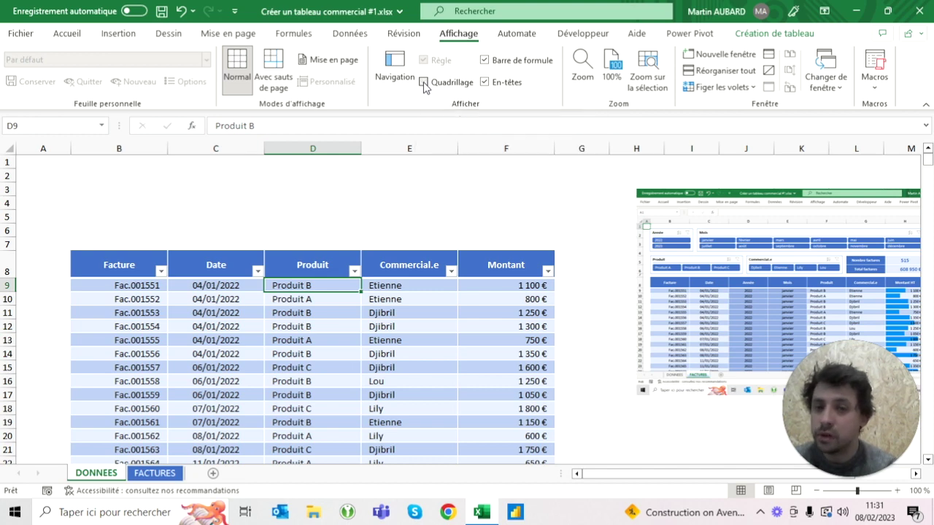
pyautogui.click(313, 189)
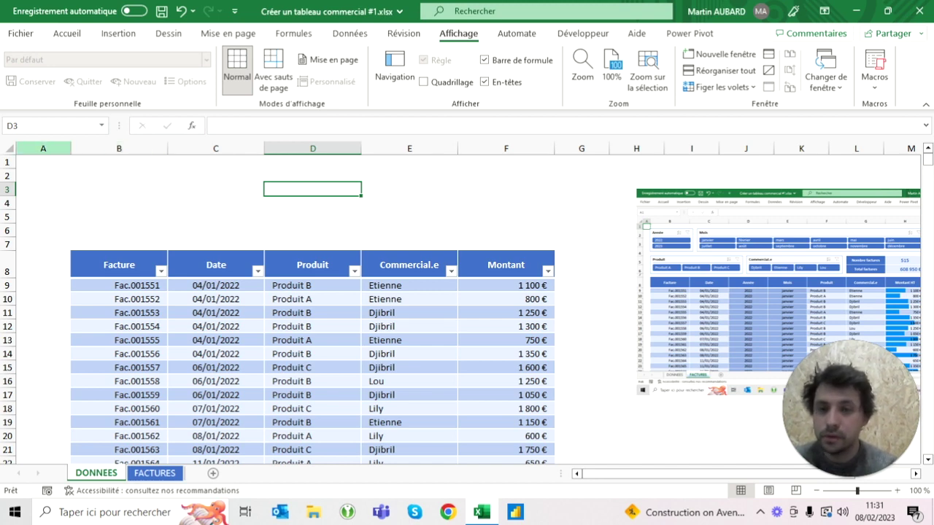
# - Narrow the empty column A to a width of 3 as a slim margin
pyautogui.click(55, 149)
pyautogui.rightClick(56, 150)
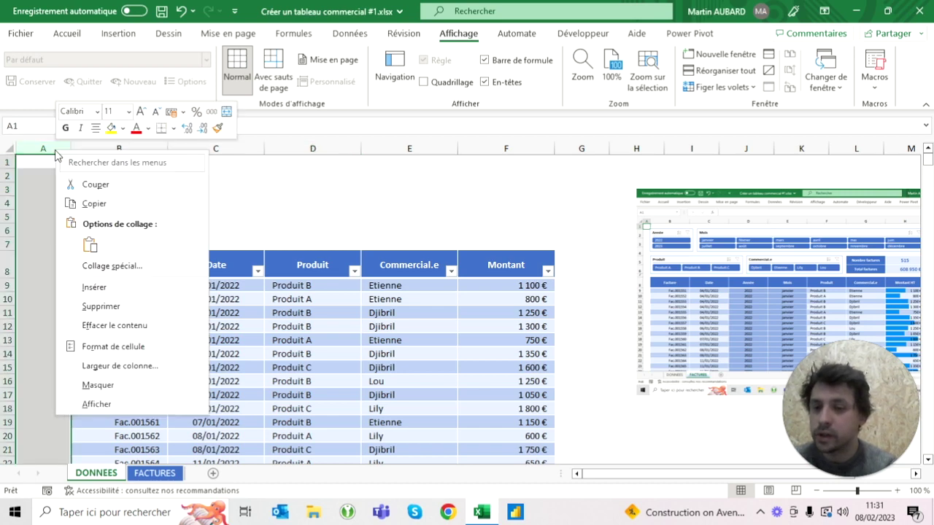
pyautogui.click(116, 365)
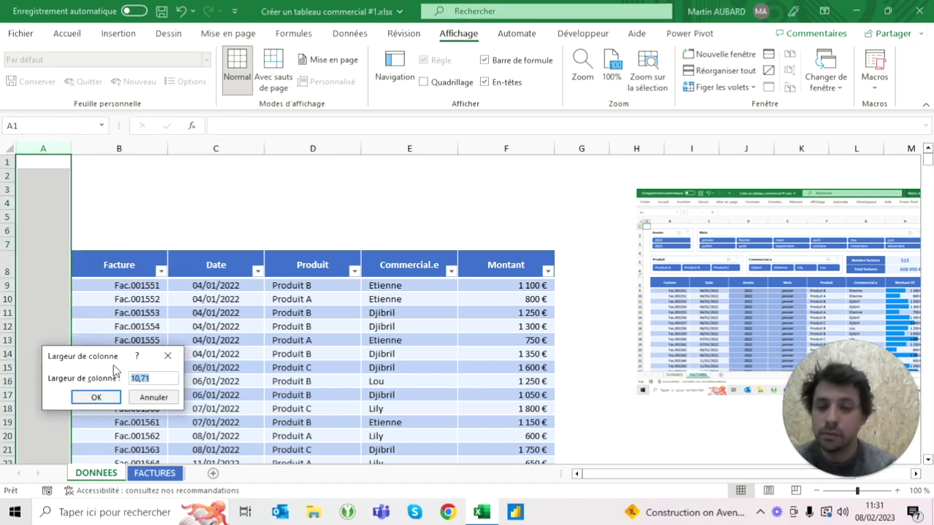
pyautogui.write('3')
pyautogui.click(96, 397)
pyautogui.click(81, 326)
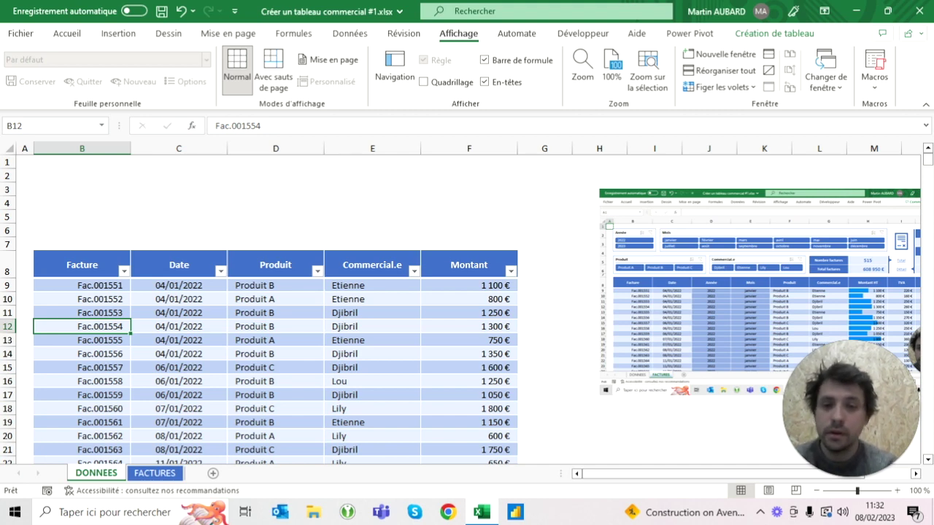
pyautogui.click(372, 312)
pyautogui.click(372, 264)
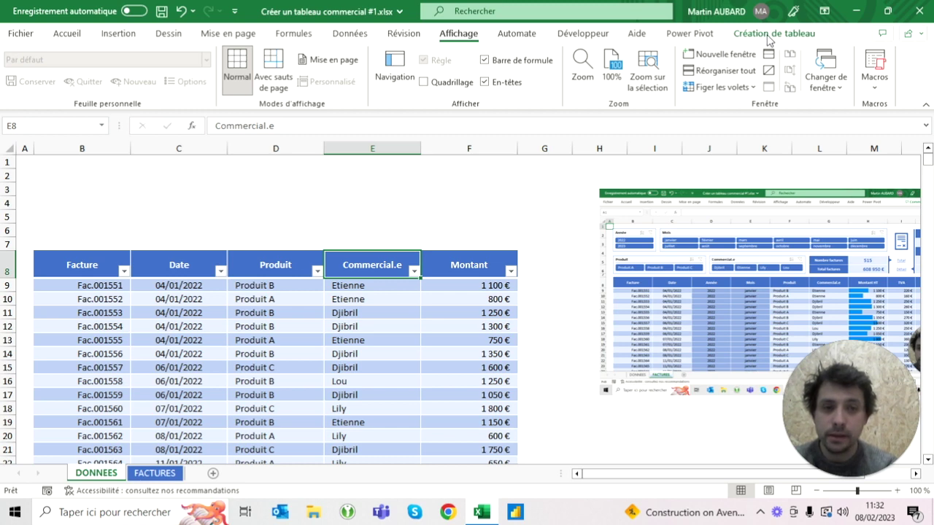
# - Uncheck Bouton de filtre so the table headers show no filter arrows
pyautogui.press('Down')
pyautogui.press('Down')
pyautogui.press('Down')
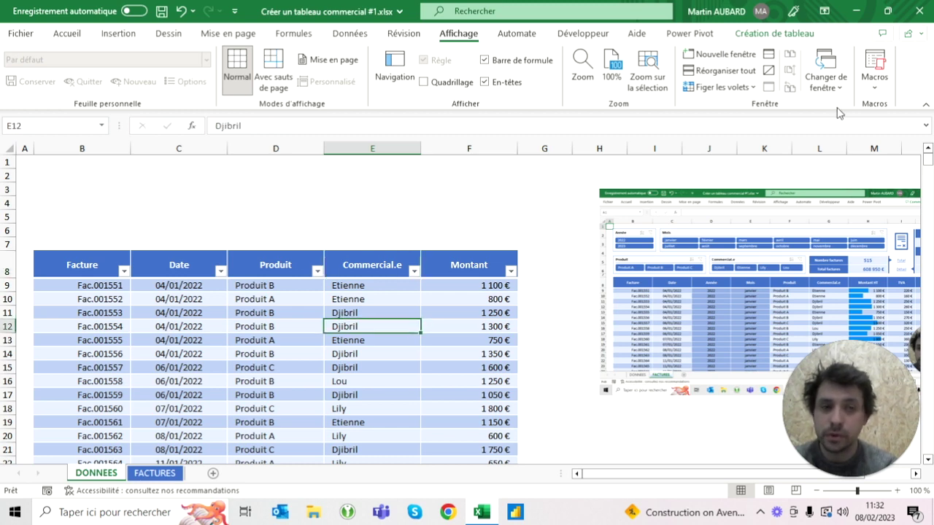
pyautogui.click(774, 34)
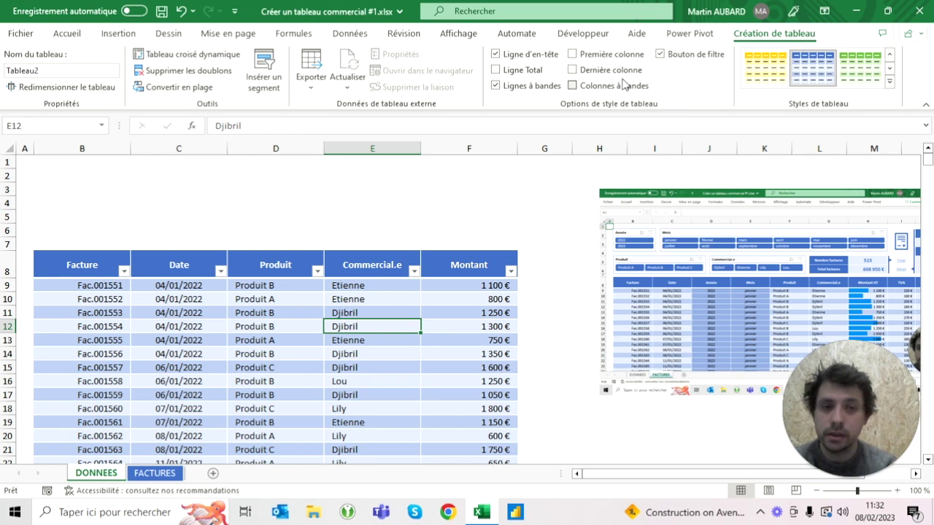
pyautogui.click(660, 56)
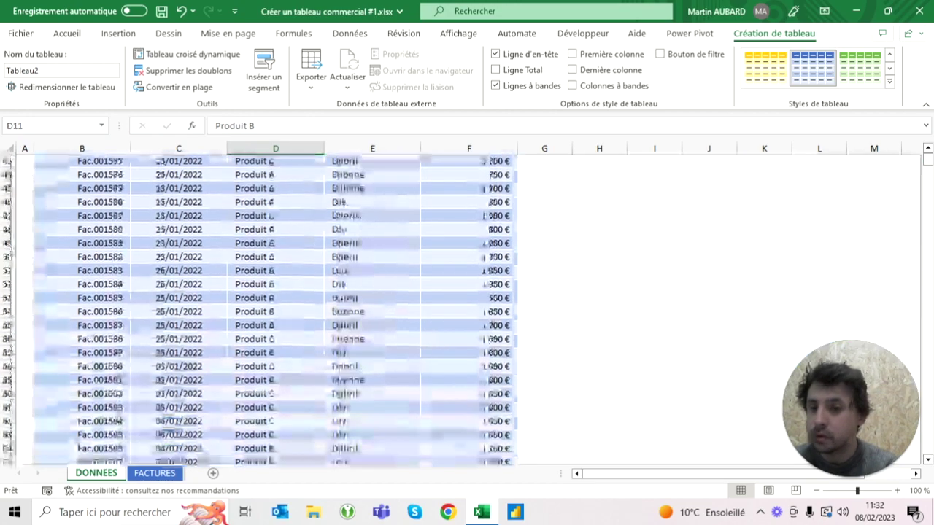
pyautogui.scroll(-15, 274, 306)
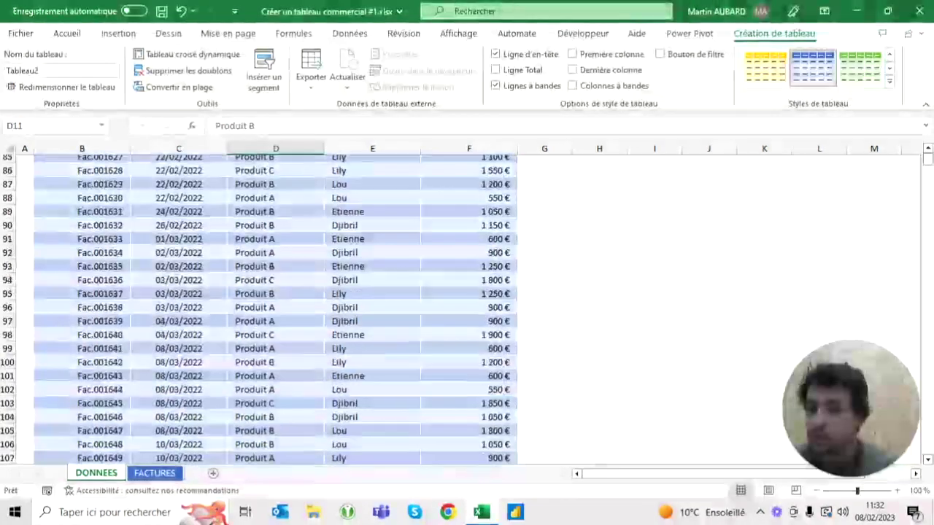
# - Scroll through the invoice table to review its rows and header position
pyautogui.scroll(20, 275, 307)
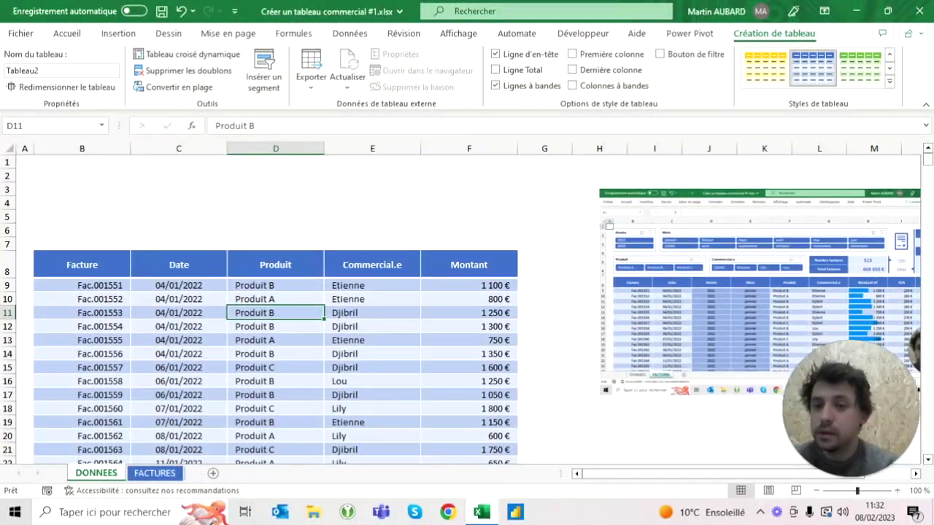
pyautogui.click(8, 285)
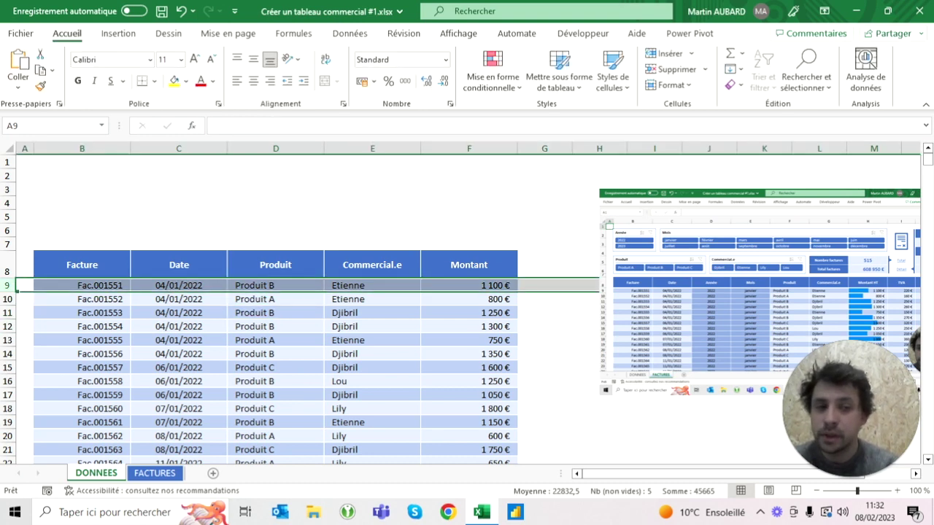
pyautogui.click(7, 265)
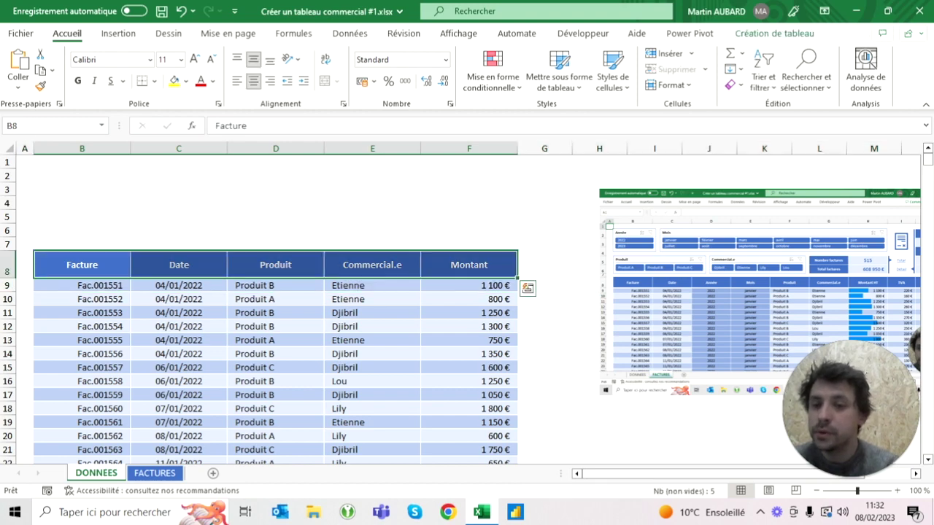
pyautogui.click(82, 340)
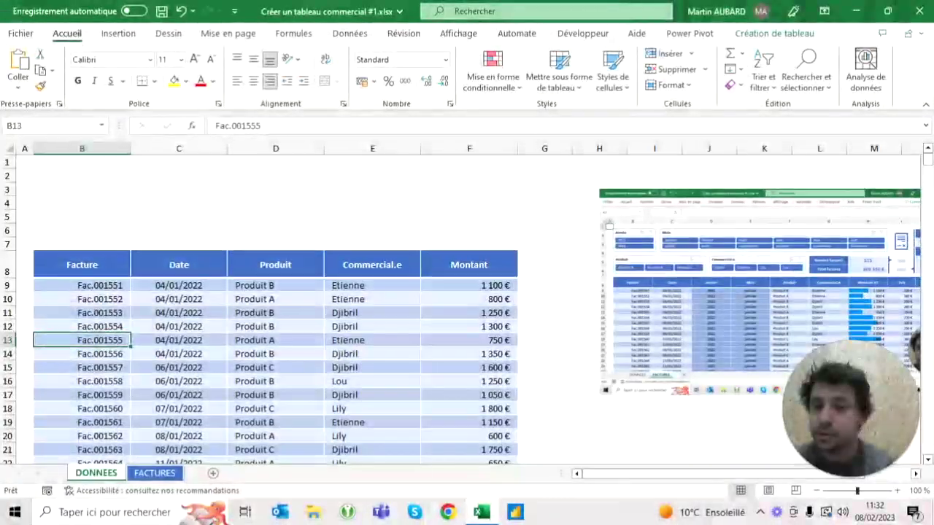
pyautogui.scroll(-7, 275, 307)
pyautogui.scroll(-5, 275, 306)
pyautogui.scroll(-9, 275, 306)
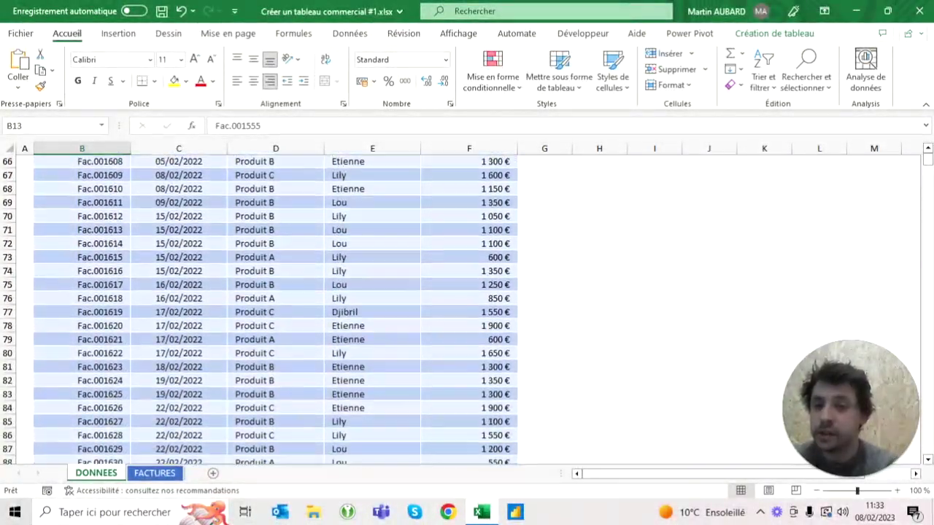
pyautogui.scroll(-20, 274, 306)
pyautogui.scroll(-9, 275, 307)
pyautogui.scroll(19, 275, 307)
pyautogui.scroll(20, 275, 306)
pyautogui.scroll(18, 275, 307)
pyautogui.scroll(7, 275, 307)
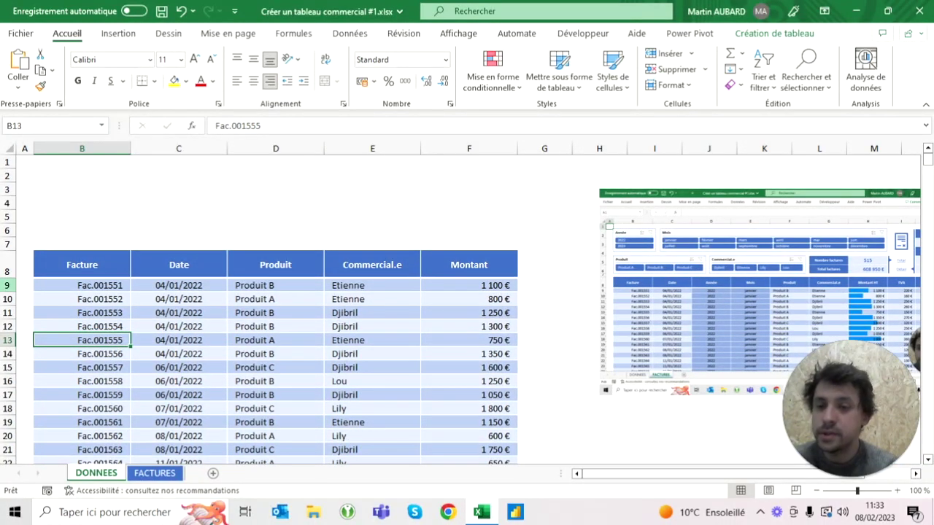
# - Freeze the panes above row 9 so the table headers stay visible
pyautogui.click(8, 285)
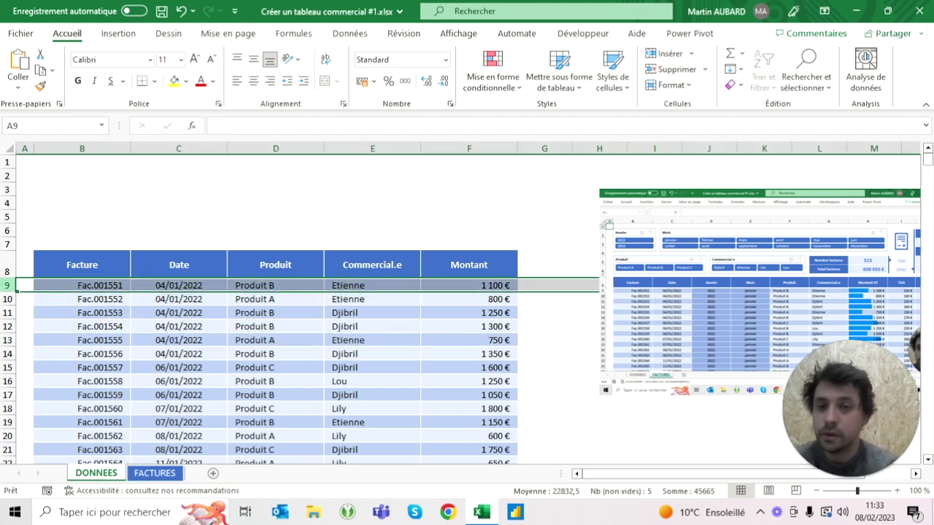
pyautogui.click(458, 33)
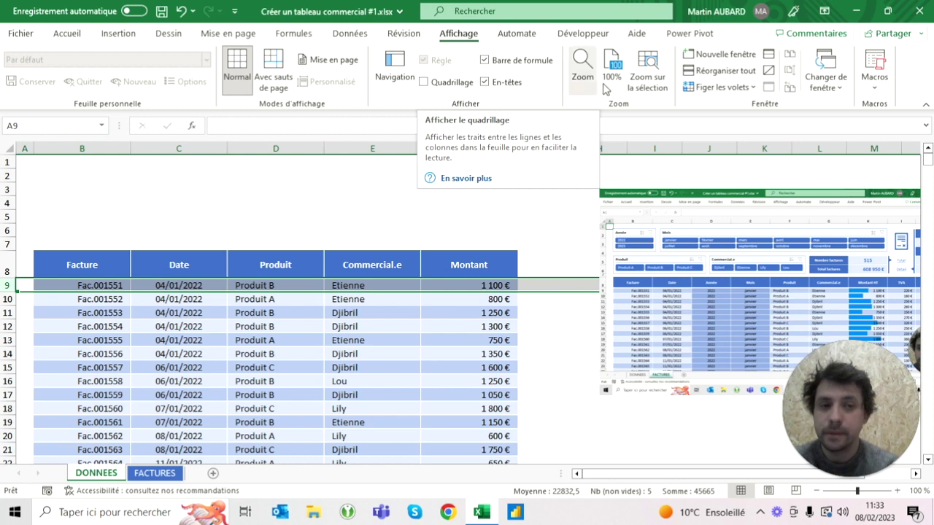
pyautogui.click(717, 88)
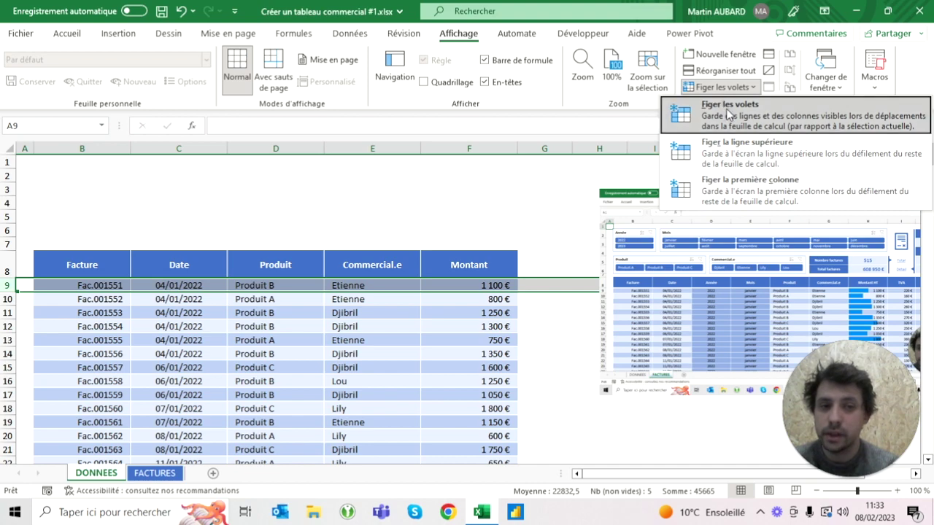
pyautogui.click(728, 113)
# - Scroll down and jump to the last invoice row and back to confirm the frozen headers
pyautogui.click(469, 368)
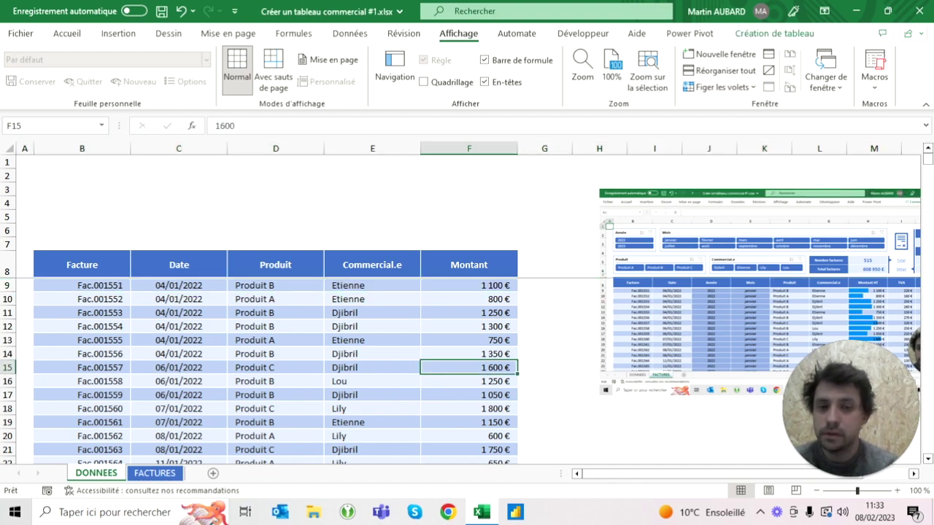
pyautogui.scroll(-3, 469, 368)
pyautogui.scroll(-11, 469, 368)
pyautogui.scroll(-3, 469, 368)
pyautogui.scroll(-10, 469, 368)
pyautogui.scroll(-4, 469, 367)
pyautogui.scroll(-1, 469, 367)
pyautogui.scroll(-5, 469, 367)
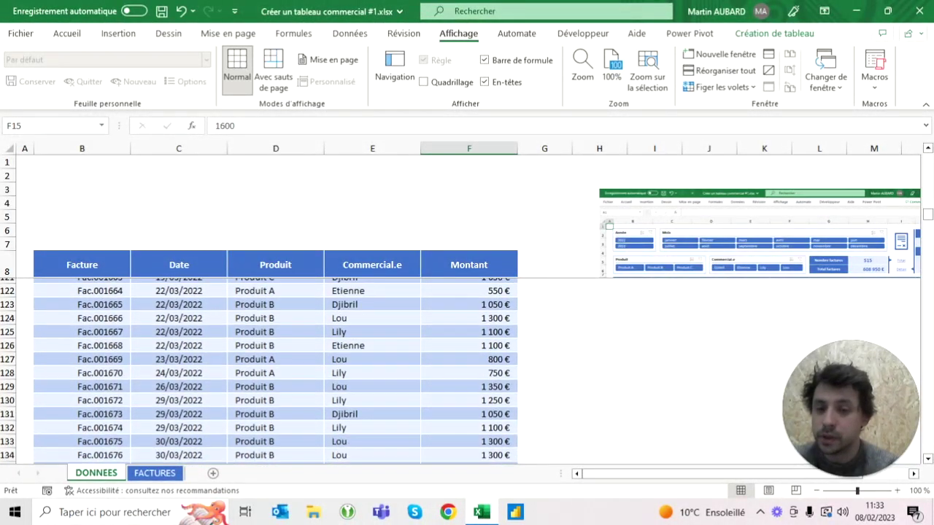
pyautogui.click(81, 382)
pyautogui.hotkey('ctrl', 'Down')
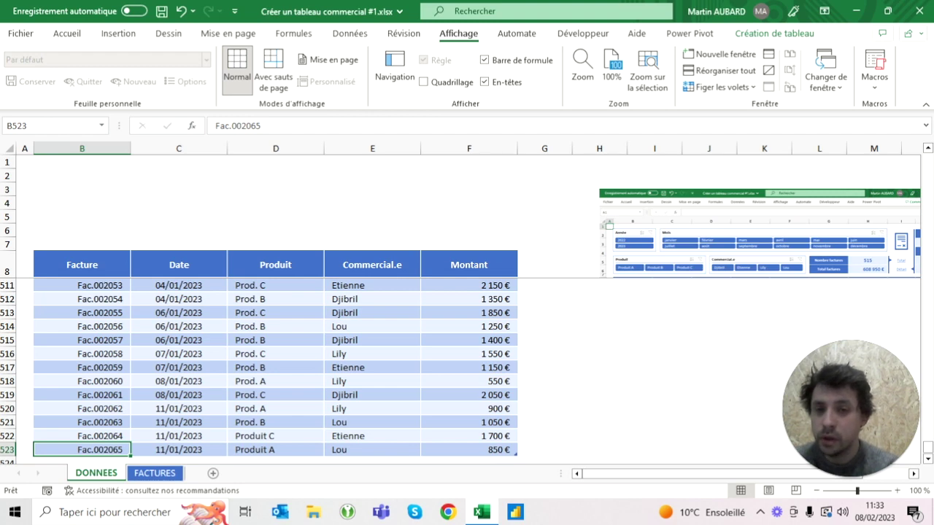
pyautogui.hotkey('ctrl', 'Up')
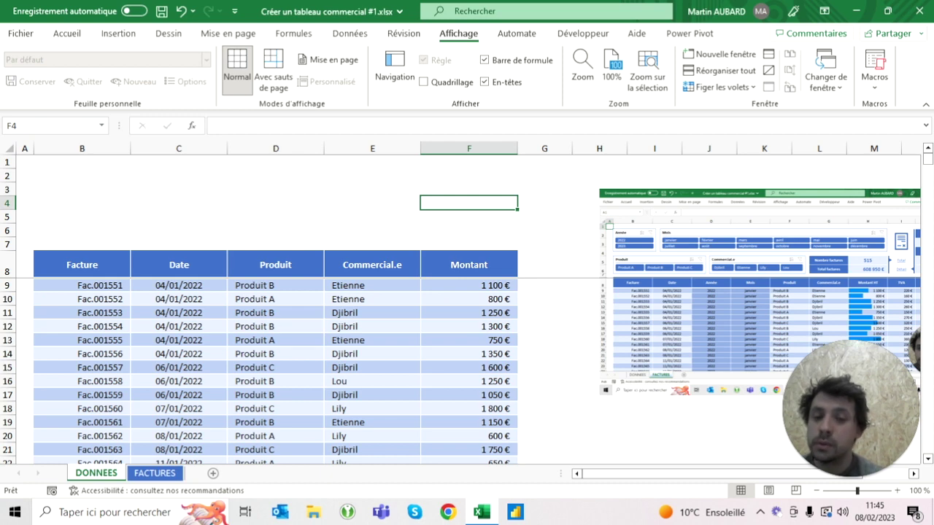
# - Insert two blank table columns before Produit, after Date
pyautogui.click(179, 264)
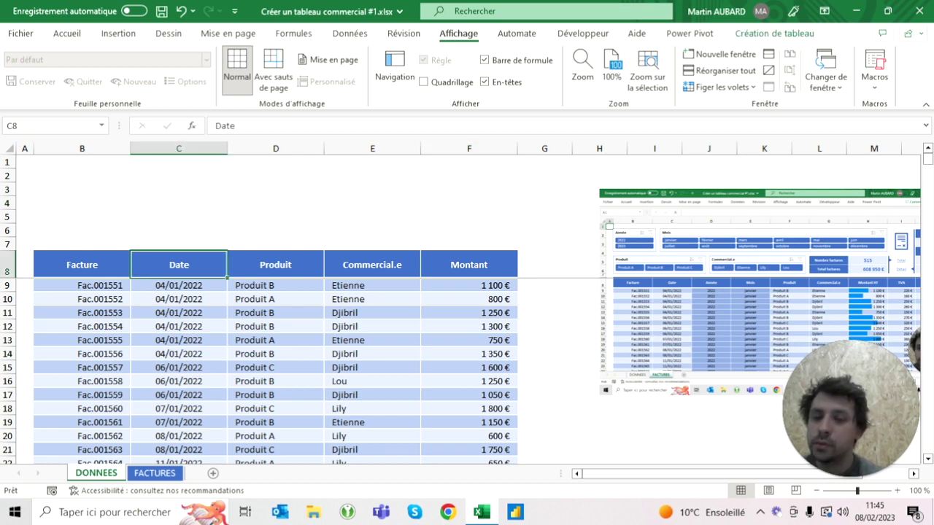
pyautogui.click(276, 148)
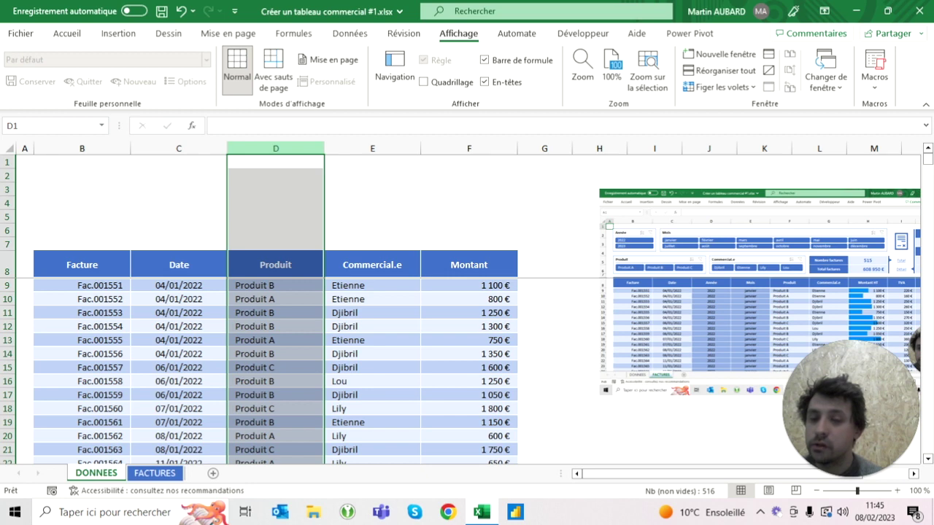
pyautogui.hotkey('ctrl', '+')
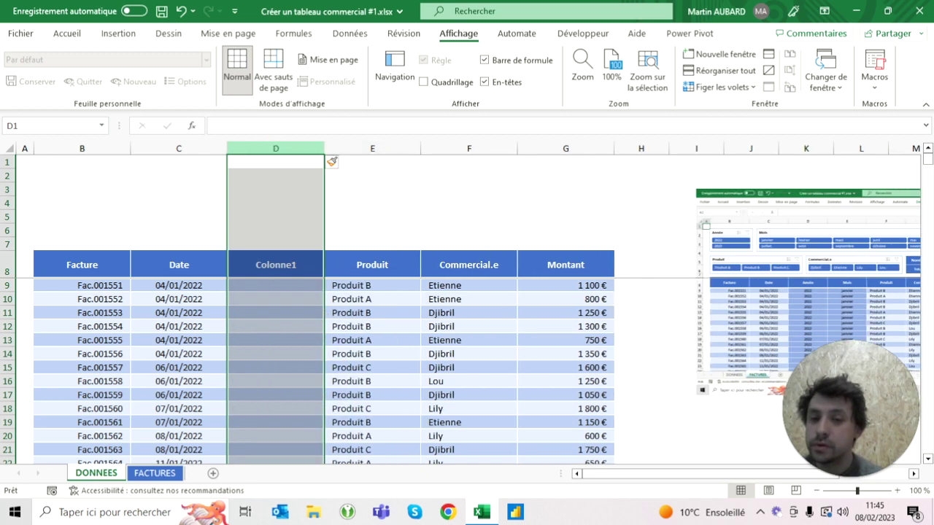
pyautogui.hotkey('ctrl', '+')
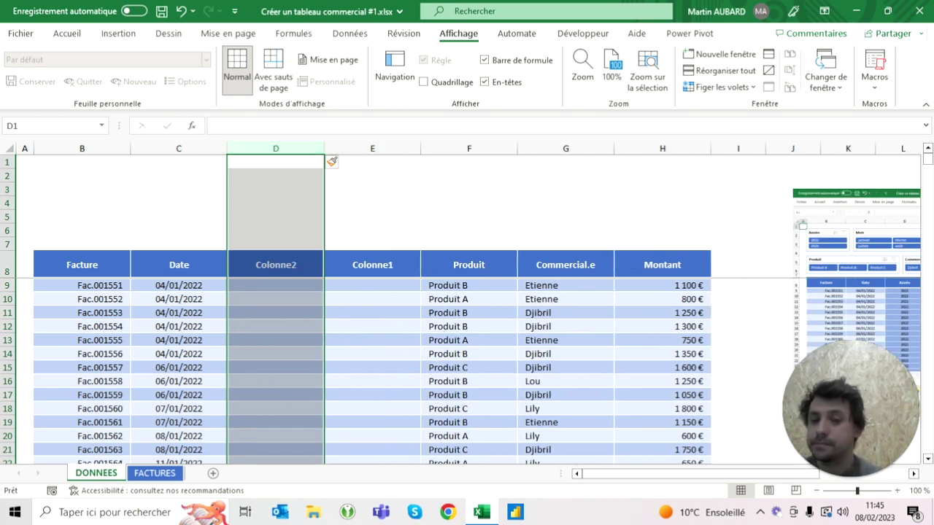
# - Head the two new columns Année and Mois
pyautogui.click(275, 265)
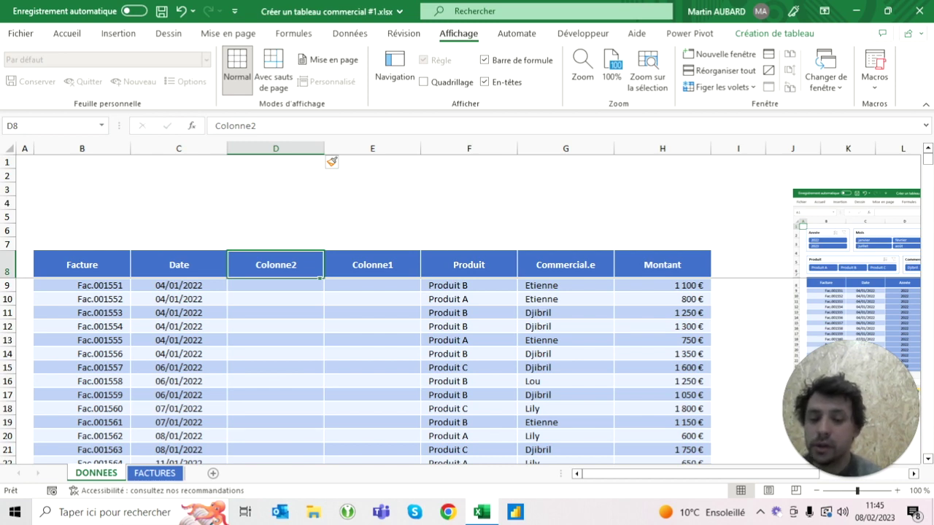
pyautogui.write('Année')
pyautogui.press('Tab')
pyautogui.write('Mois')
pyautogui.press('Return')
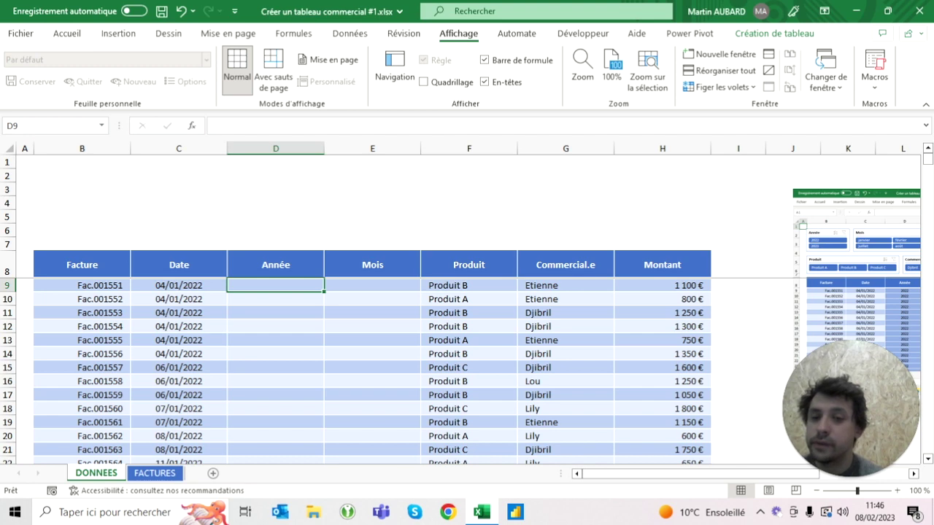
pyautogui.click(178, 286)
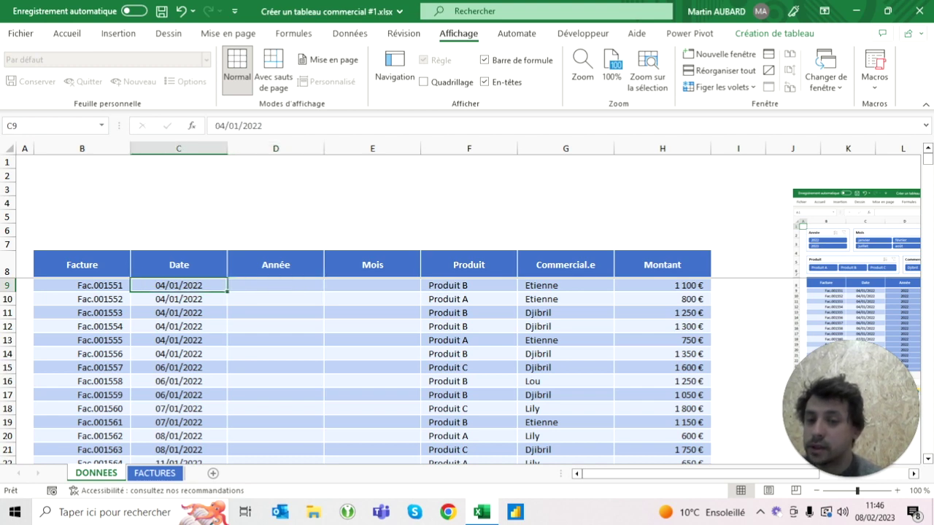
# - Give columns B to H one equal, narrower width
pyautogui.moveTo(82, 162); pyautogui.dragTo(663, 460)
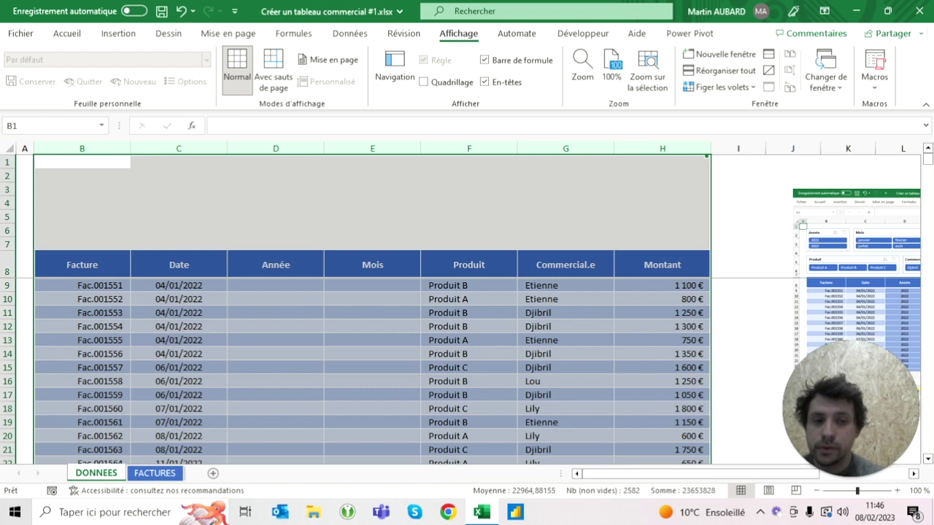
pyautogui.moveTo(614, 148); pyautogui.dragTo(601, 148)
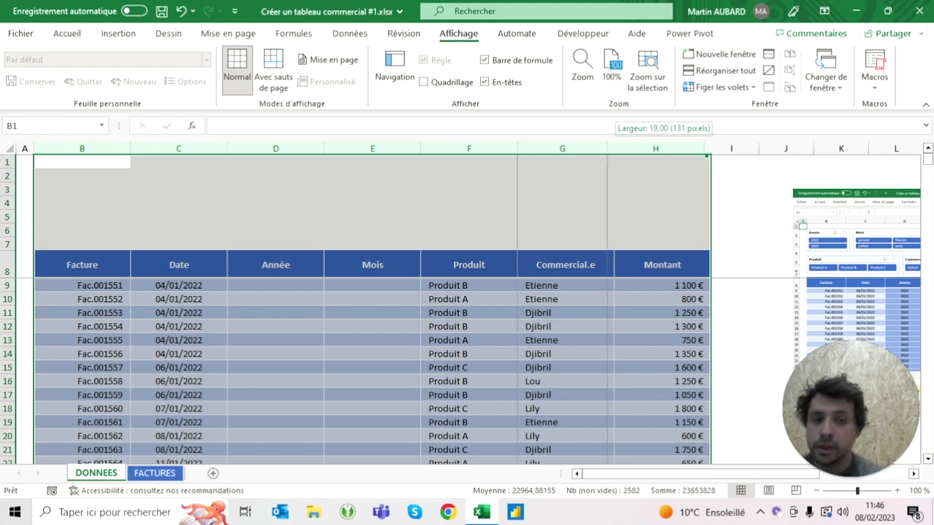
pyautogui.moveTo(535, 148); pyautogui.dragTo(514, 149)
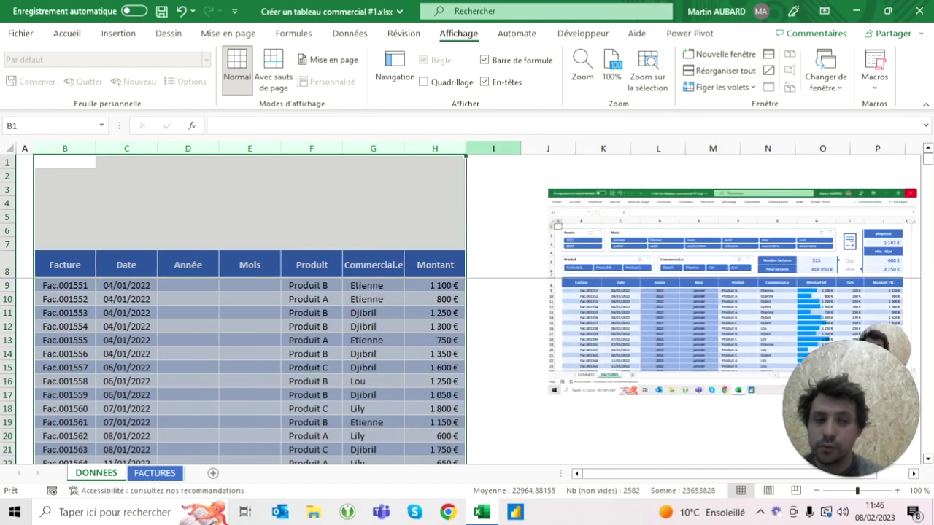
pyautogui.click(729, 292)
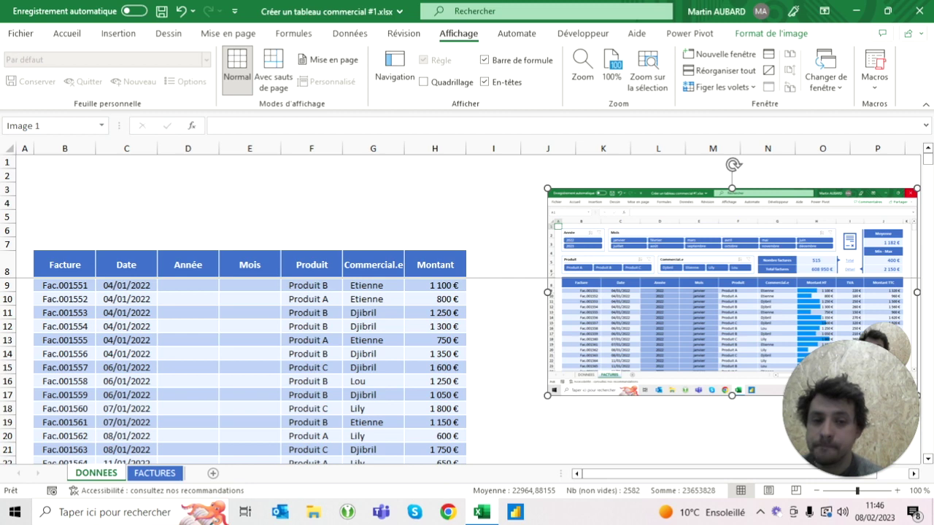
pyautogui.click(493, 264)
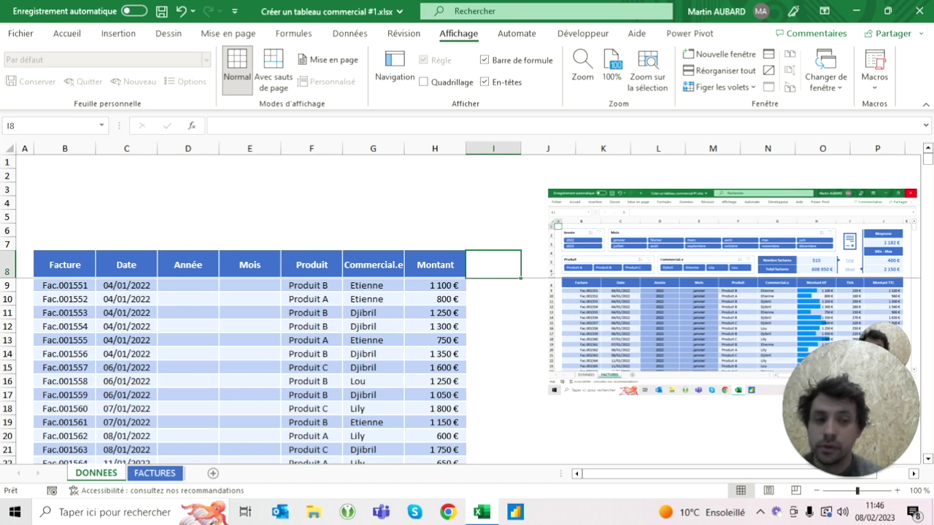
pyautogui.click(434, 264)
# - Rename the Montant header to Montant HT
pyautogui.press('F2')
pyautogui.write('HT')
pyautogui.click(64, 286)
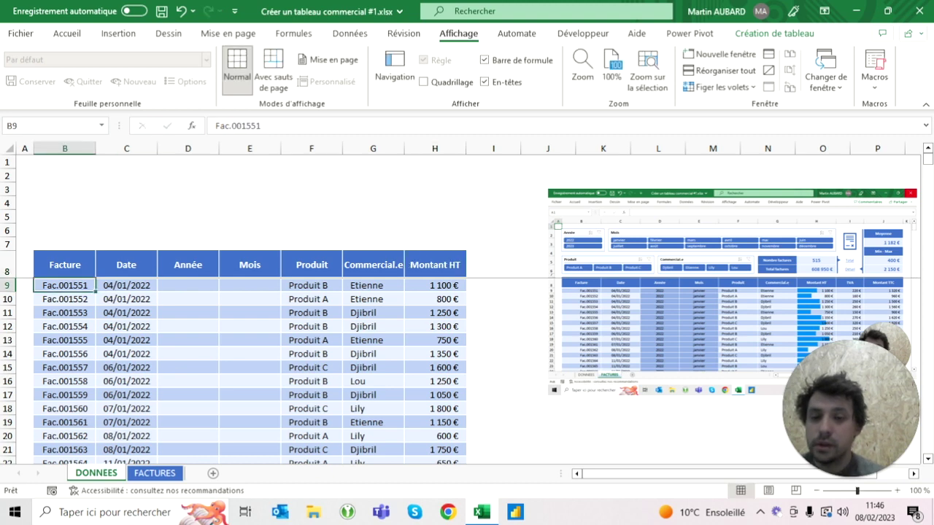
# - Add TVA and Montant TTC headers after Montant HT, undoing the accidental screenshot move
pyautogui.click(493, 264)
pyautogui.write('TVA')
pyautogui.press('Tab')
pyautogui.write('Montant TTC')
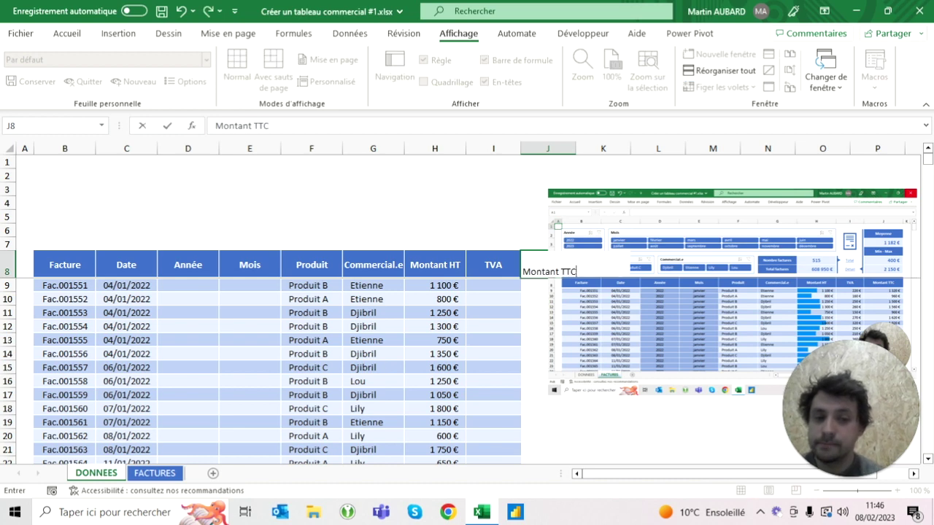
pyautogui.press('Return')
pyautogui.click(581, 270)
pyautogui.hotkey('ctrl', 'z')
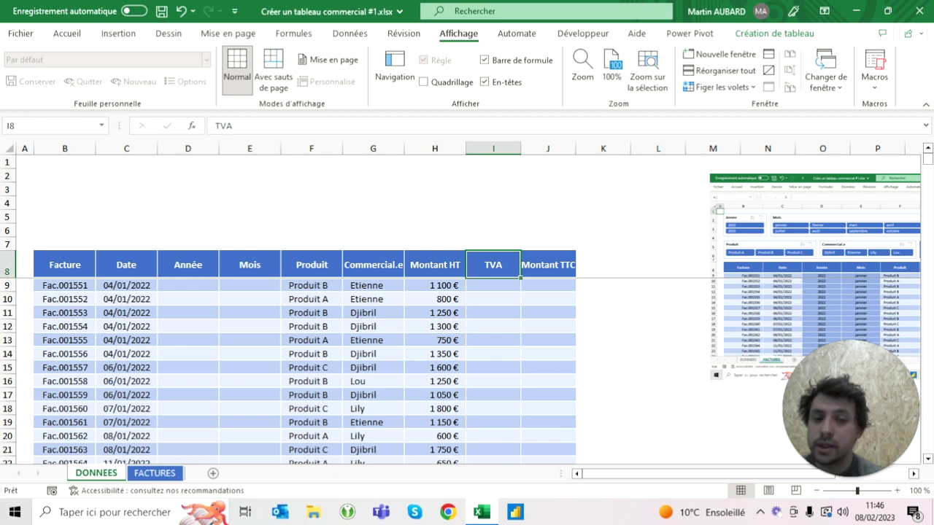
pyautogui.click(493, 286)
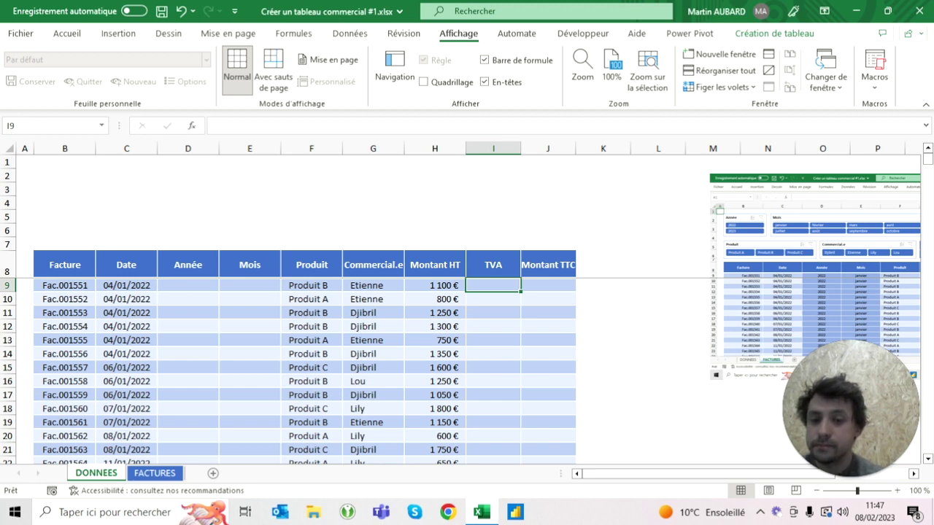
pyautogui.moveTo(187, 285); pyautogui.dragTo(249, 286)
pyautogui.keyDown('ctrl'); pyautogui.moveTo(493, 285); pyautogui.dragTo(546, 286); pyautogui.keyUp('ctrl')
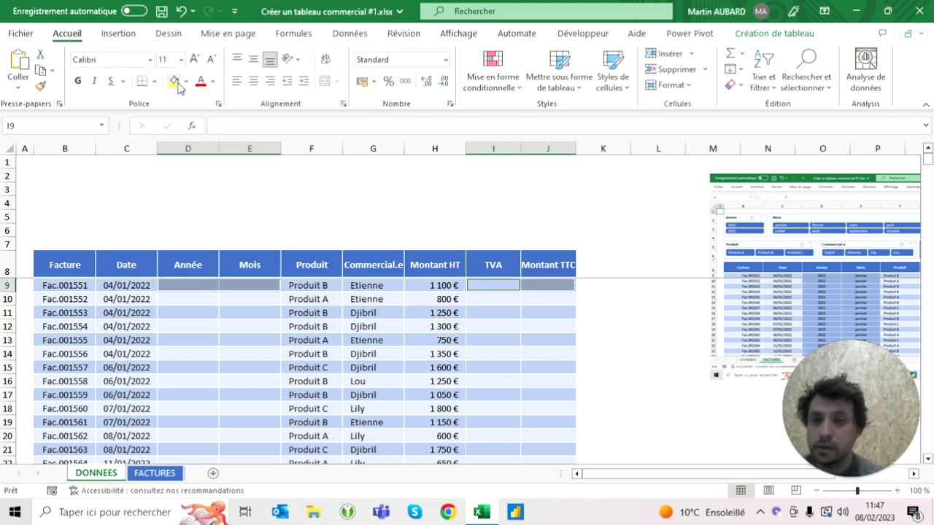
pyautogui.click(186, 81)
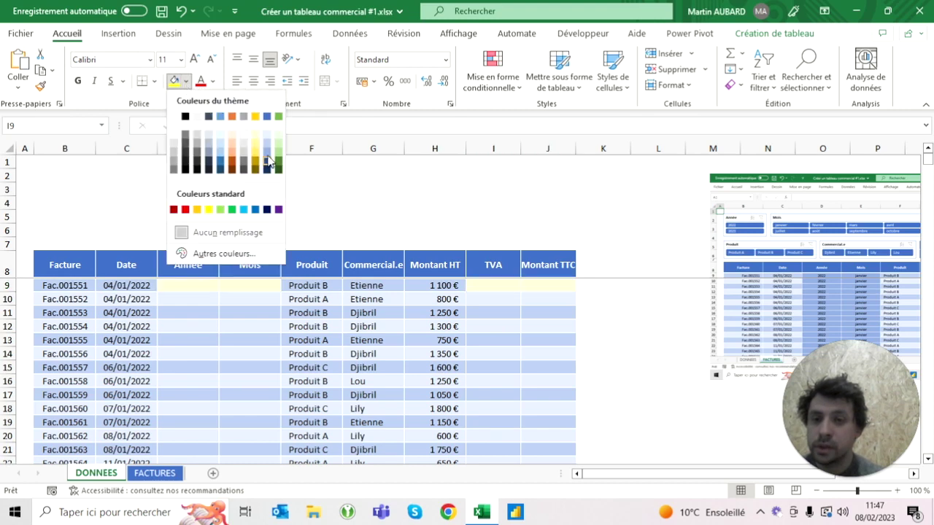
pyautogui.press('Escape')
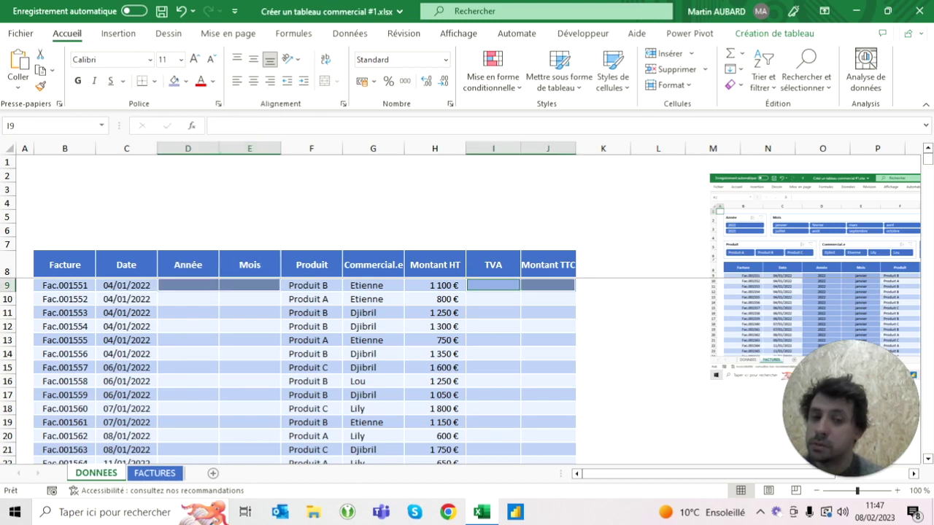
pyautogui.click(187, 285)
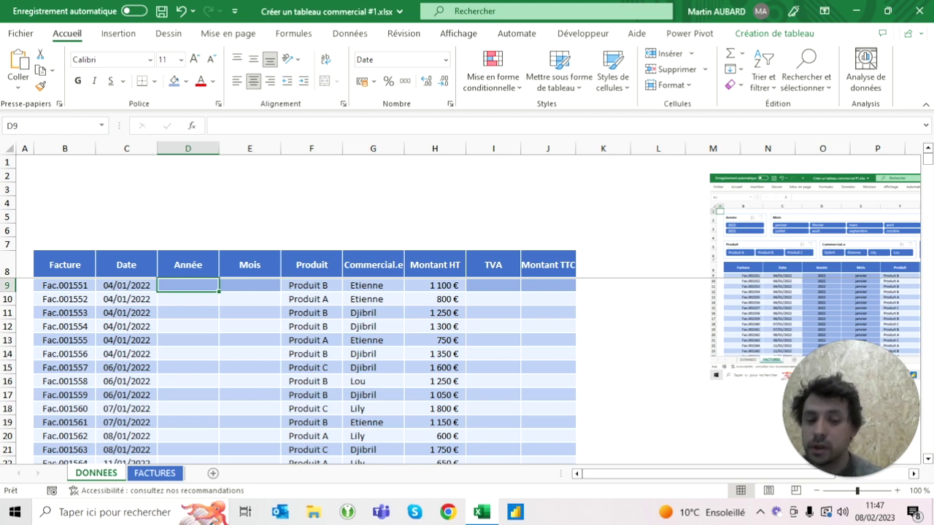
pyautogui.write('=anne')
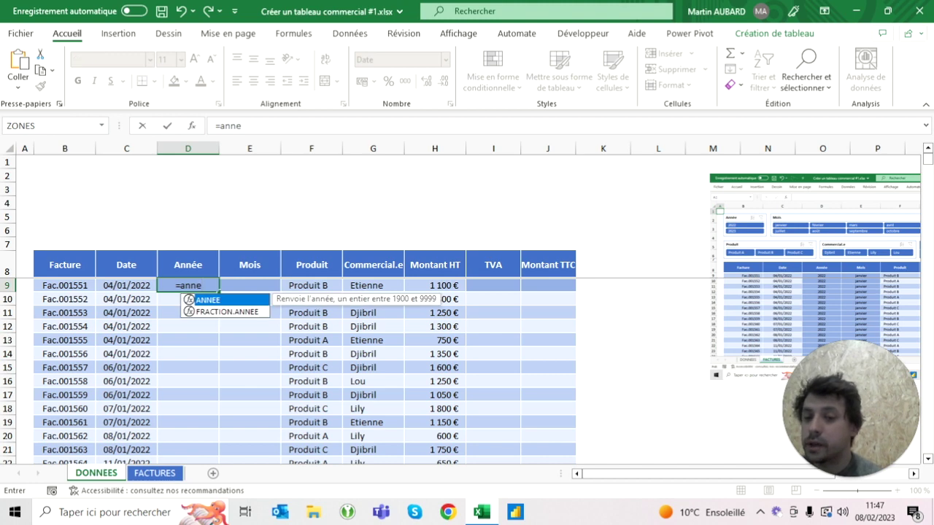
pyautogui.write('e')
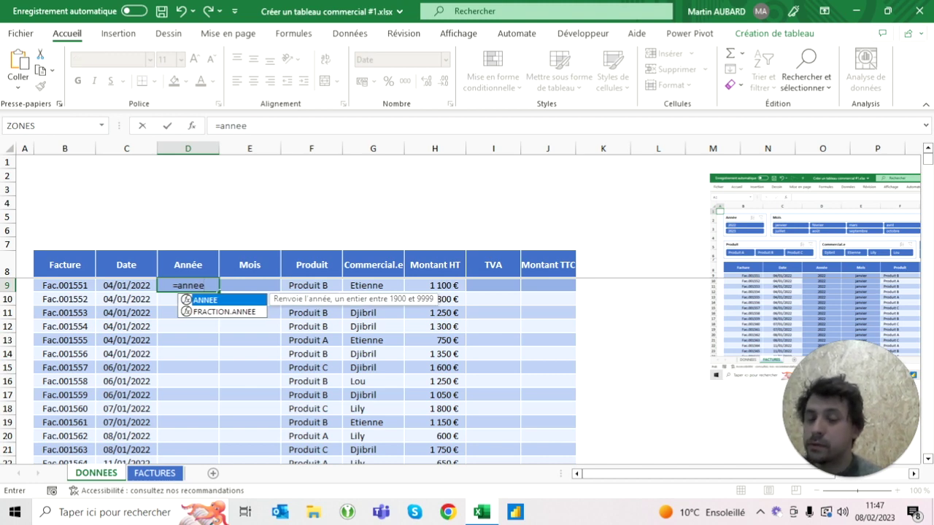
pyautogui.press('Escape')
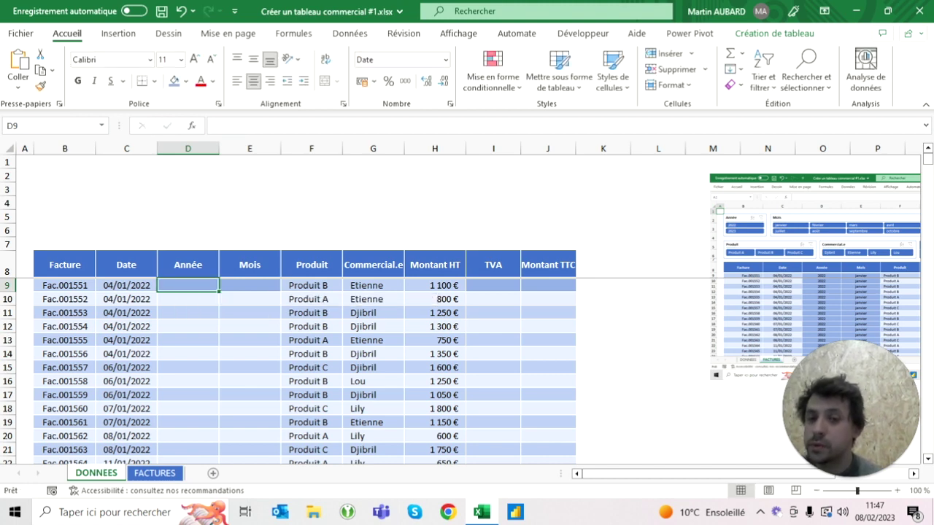
pyautogui.click(306, 37)
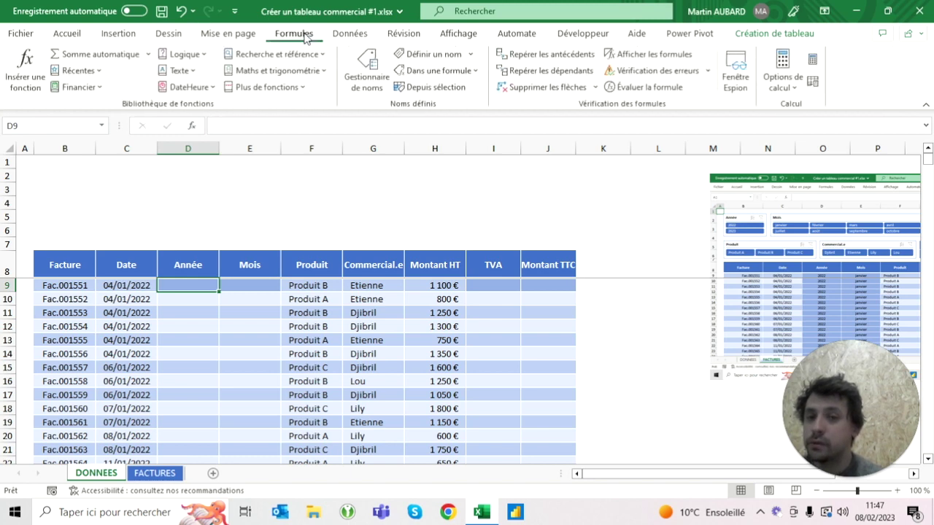
pyautogui.click(207, 89)
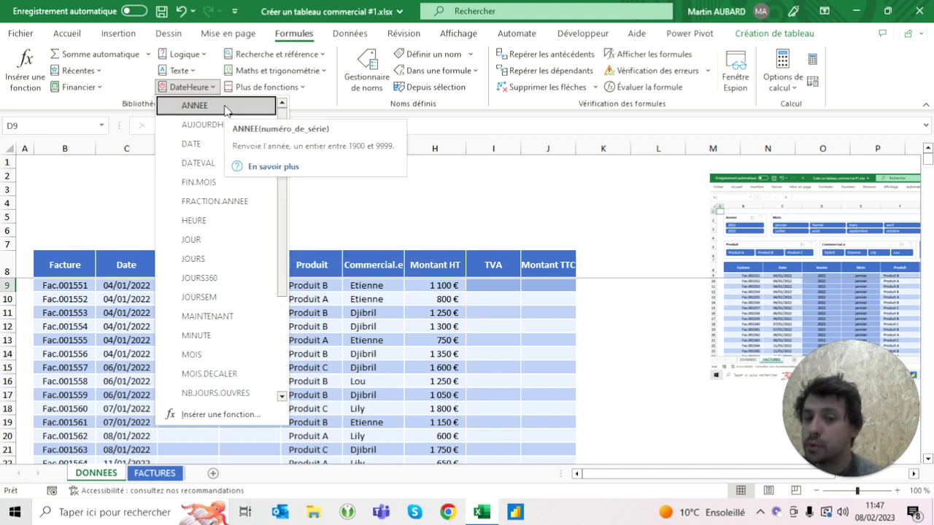
pyautogui.press('Escape')
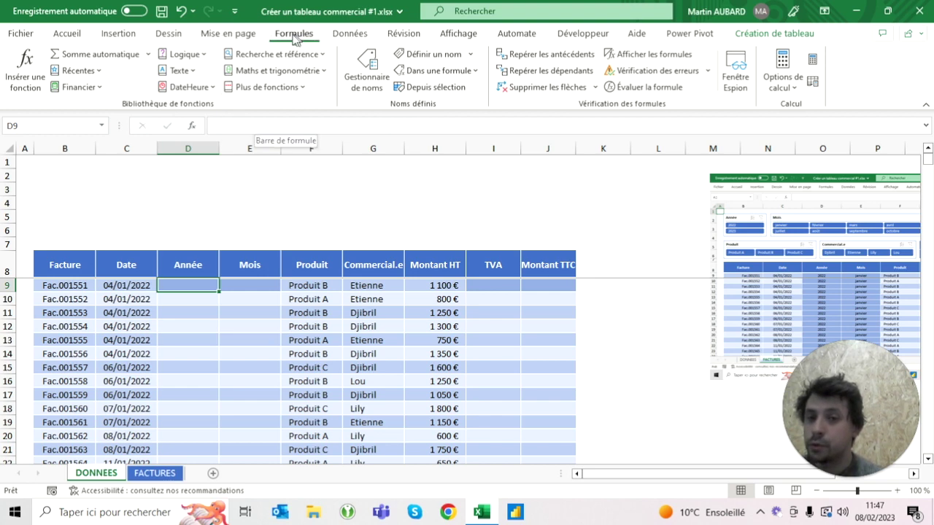
pyautogui.click(187, 87)
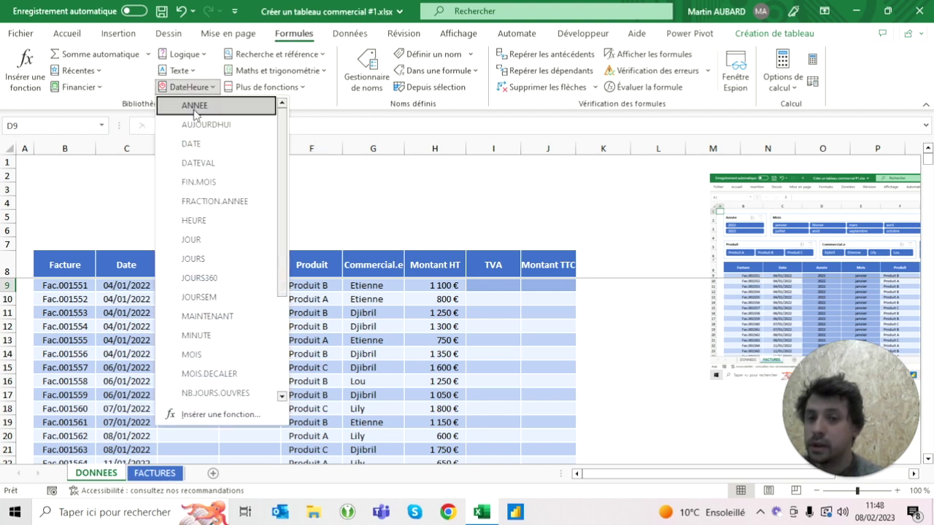
pyautogui.click(194, 102)
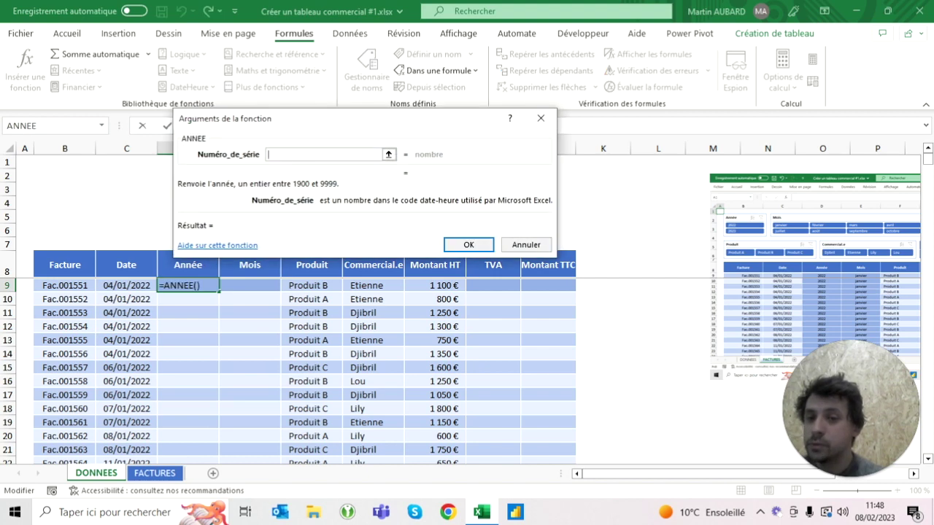
pyautogui.click(126, 285)
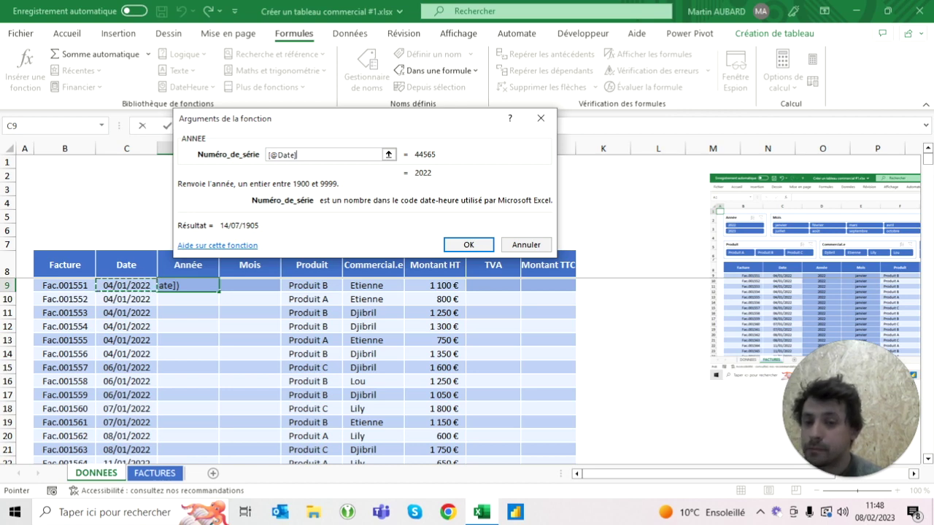
pyautogui.click(470, 245)
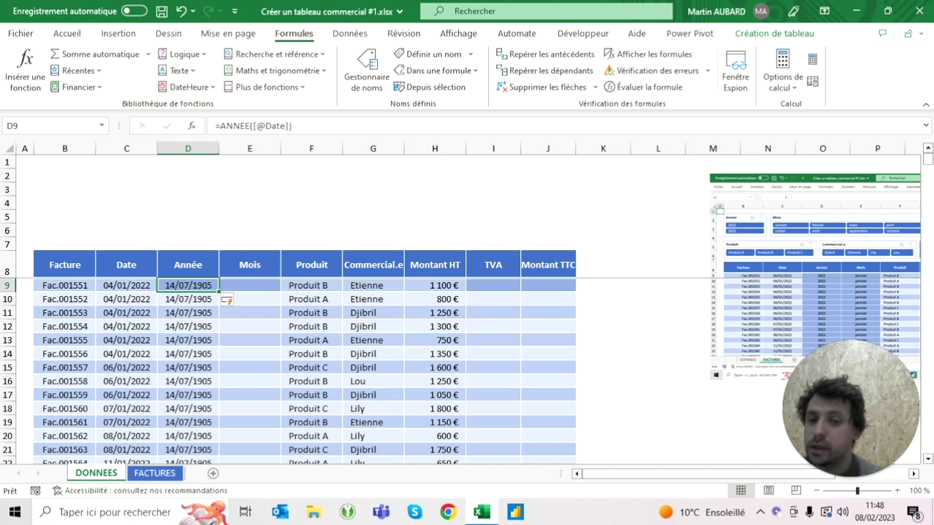
# - Apply the Standard number format to the Année column so it shows years like 2022
pyautogui.click(69, 35)
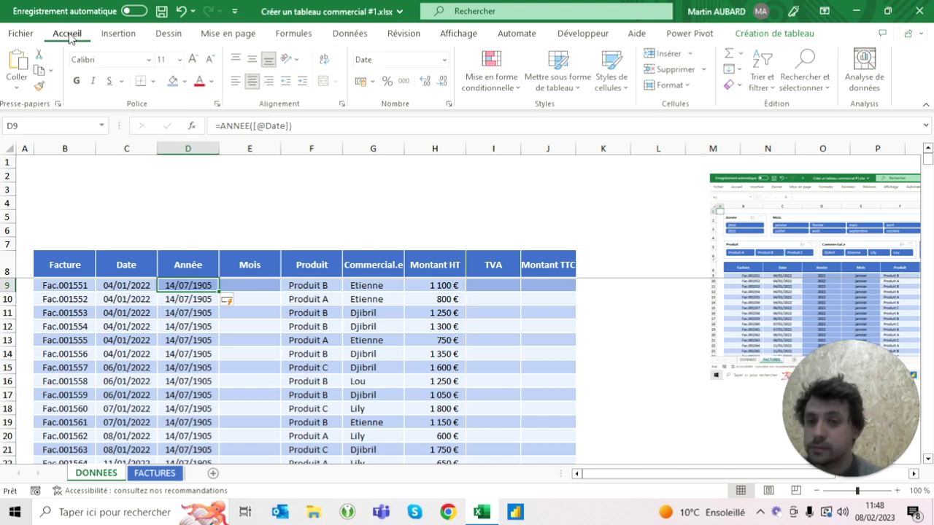
pyautogui.click(445, 60)
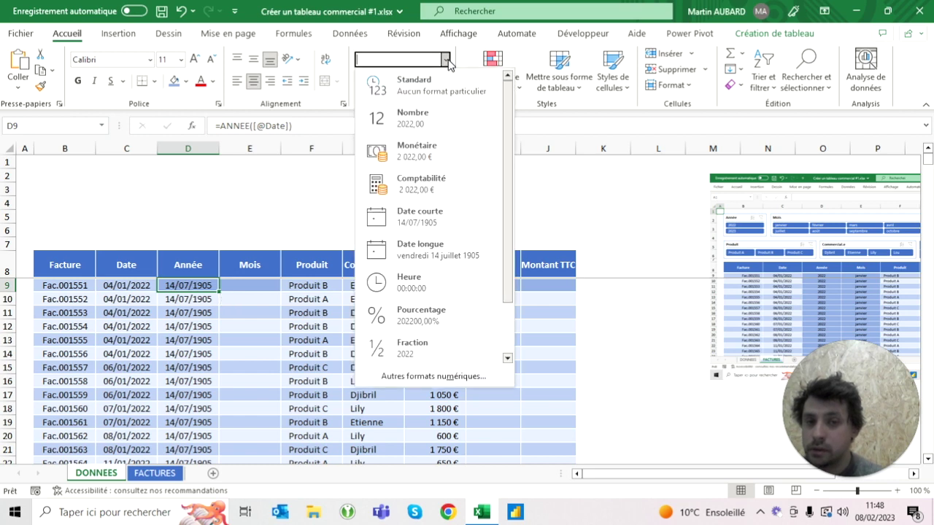
pyautogui.click(433, 98)
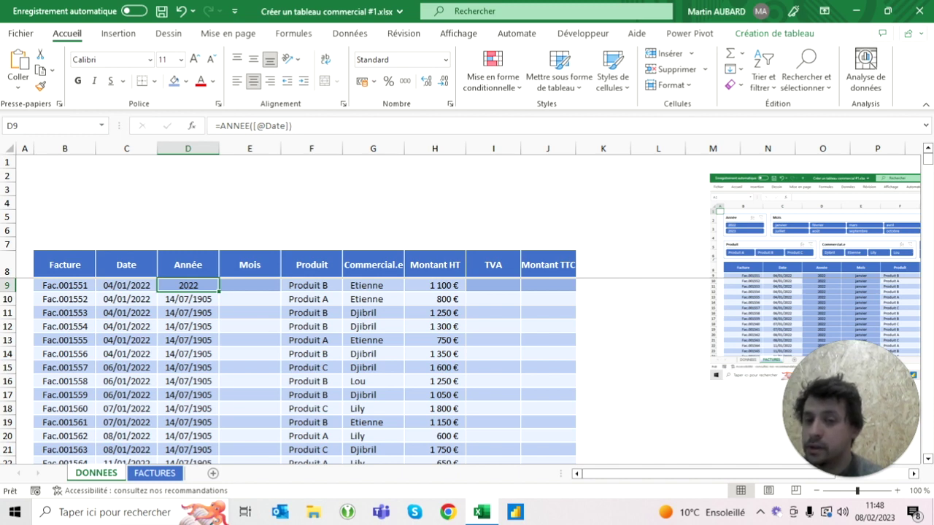
pyautogui.moveTo(187, 299); pyautogui.dragTo(188, 459)
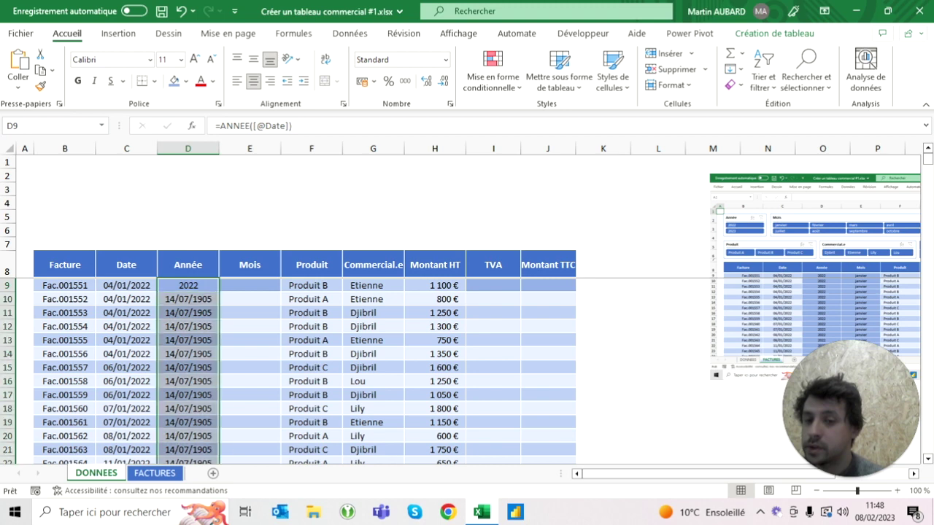
pyautogui.click(126, 299)
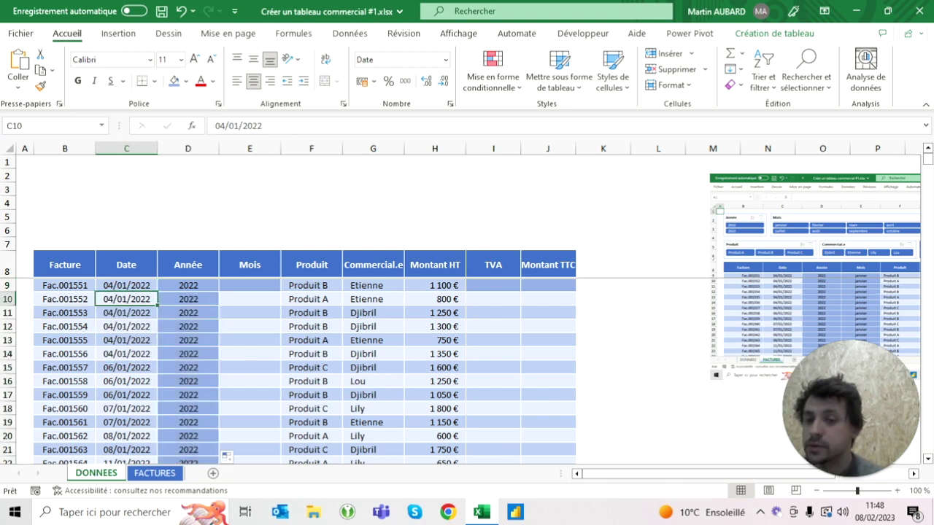
# - Jump to the table's end to confirm Année shows 2023 from row 507 onward
pyautogui.hotkey('ctrl', 'Down')
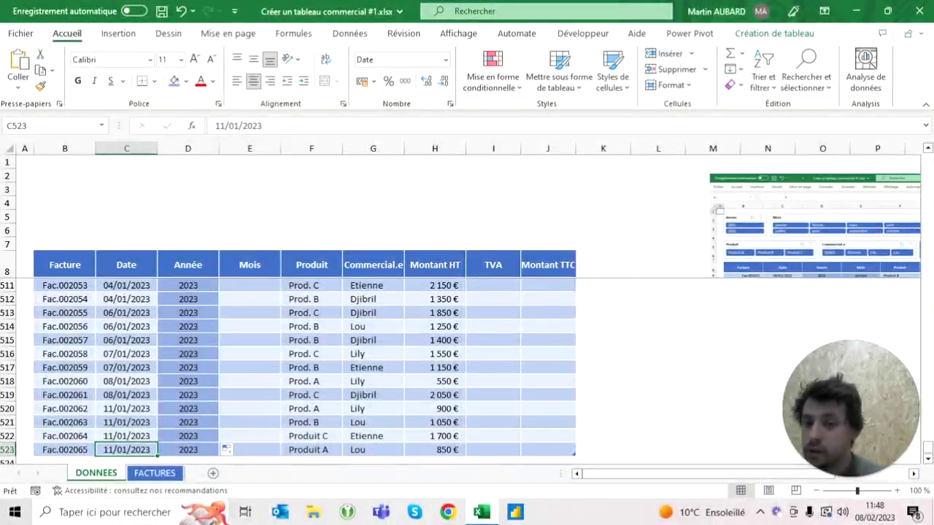
pyautogui.scroll(7, 304, 372)
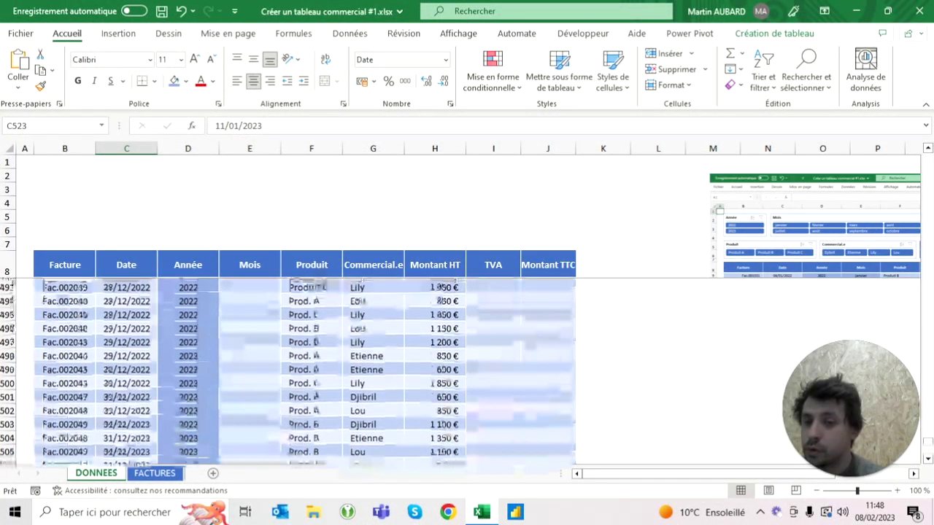
pyautogui.scroll(-3, 304, 372)
pyautogui.click(126, 410)
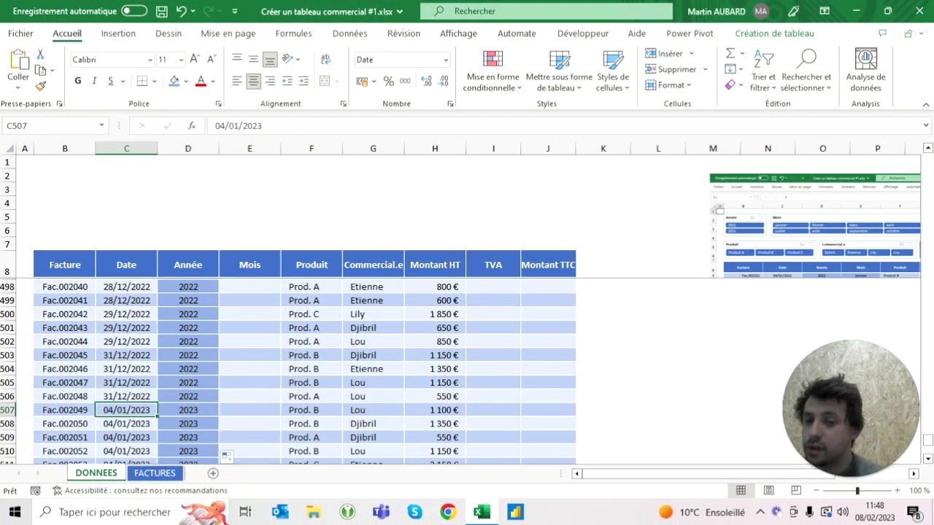
pyautogui.press('Right')
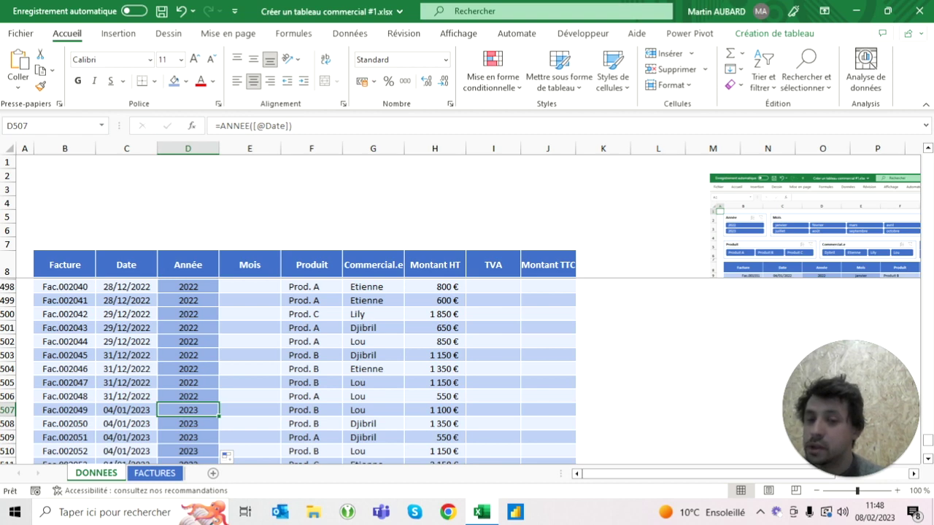
pyautogui.hotkey('ctrl', 'Up')
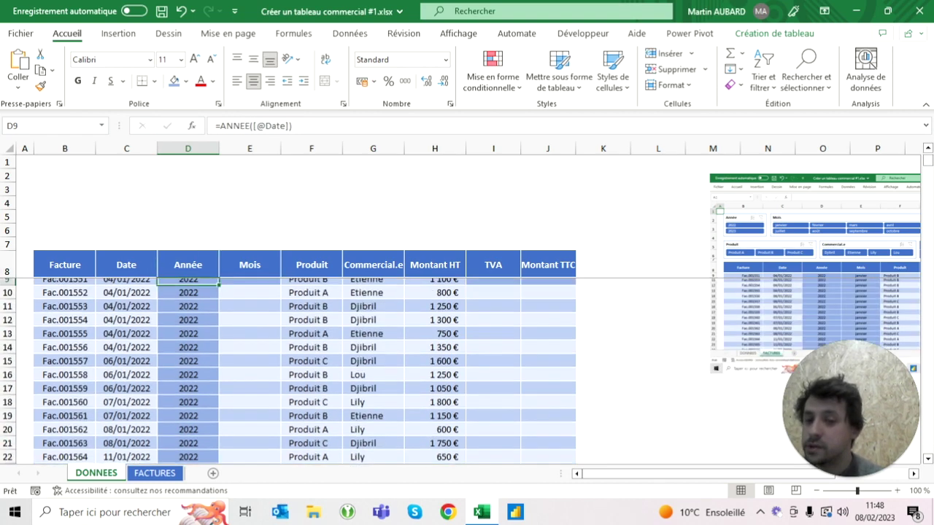
pyautogui.click(250, 286)
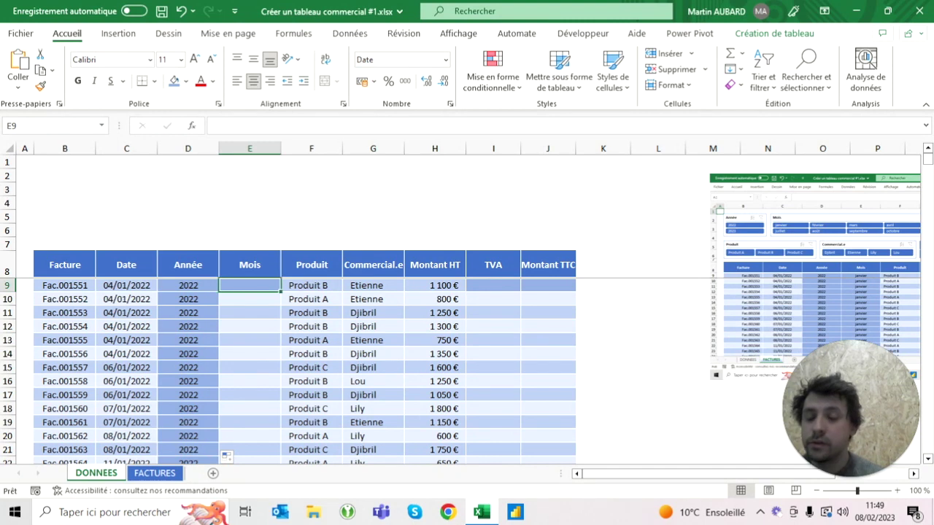
pyautogui.write('=moi')
pyautogui.press('Tab')
pyautogui.press('Left')
pyautogui.press('Left')
pyautogui.hotkey('ctrl', 'Return')
pyautogui.press('Escape')
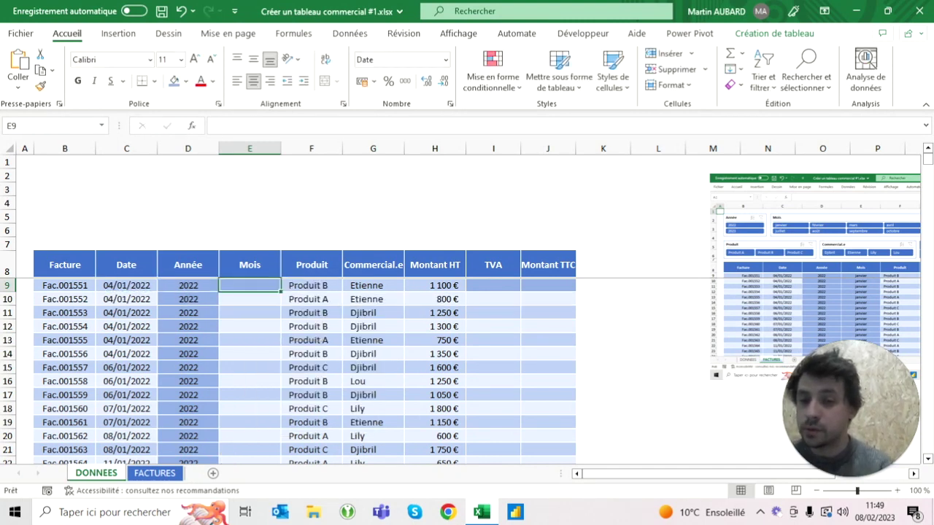
pyautogui.write('=')
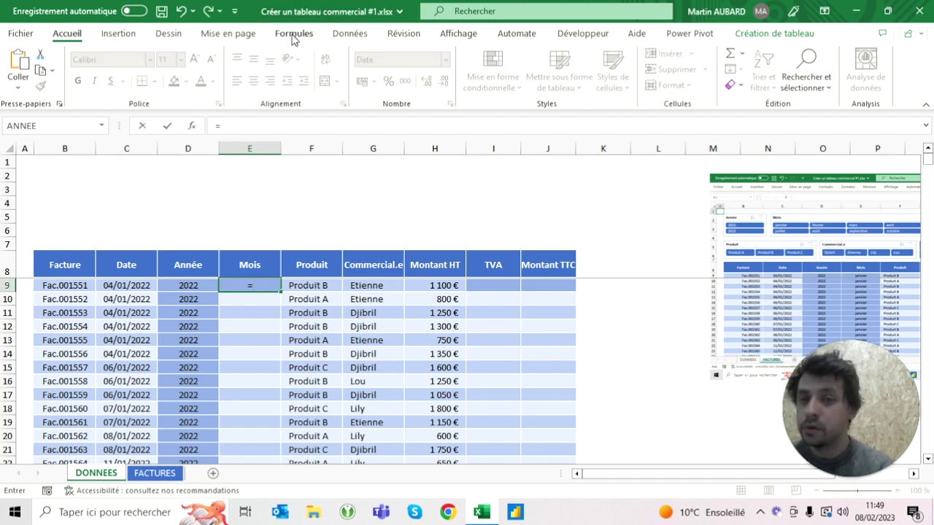
pyautogui.write('mois(')
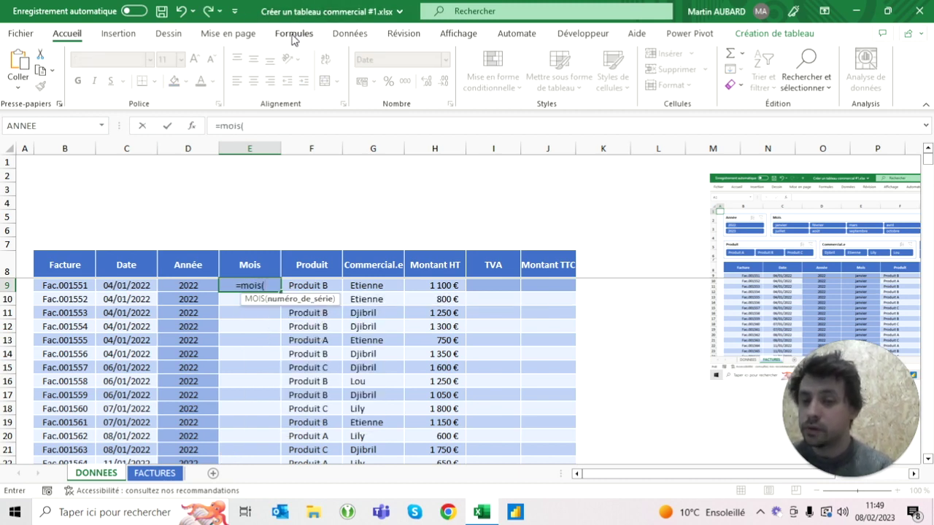
pyautogui.write('e')
pyautogui.press('BackSpace')
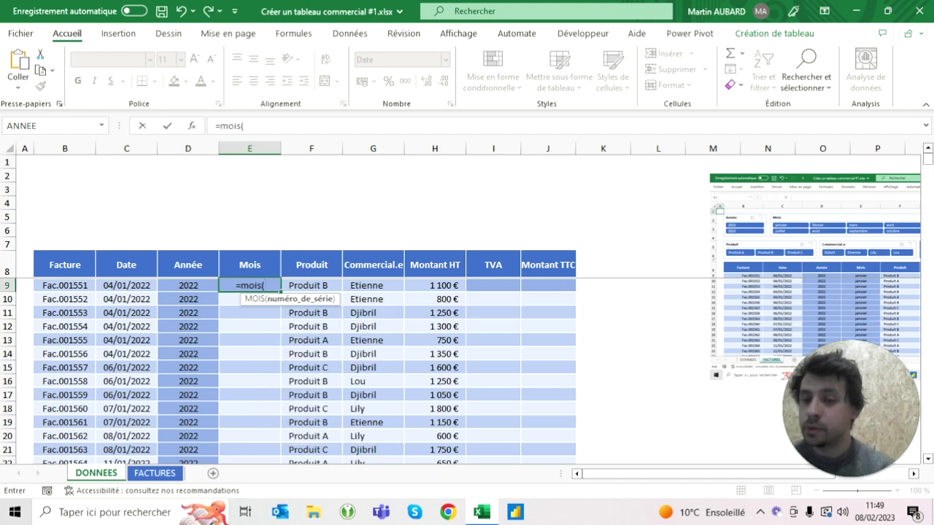
pyautogui.press('Left')
pyautogui.press('Left')
pyautogui.write(')')
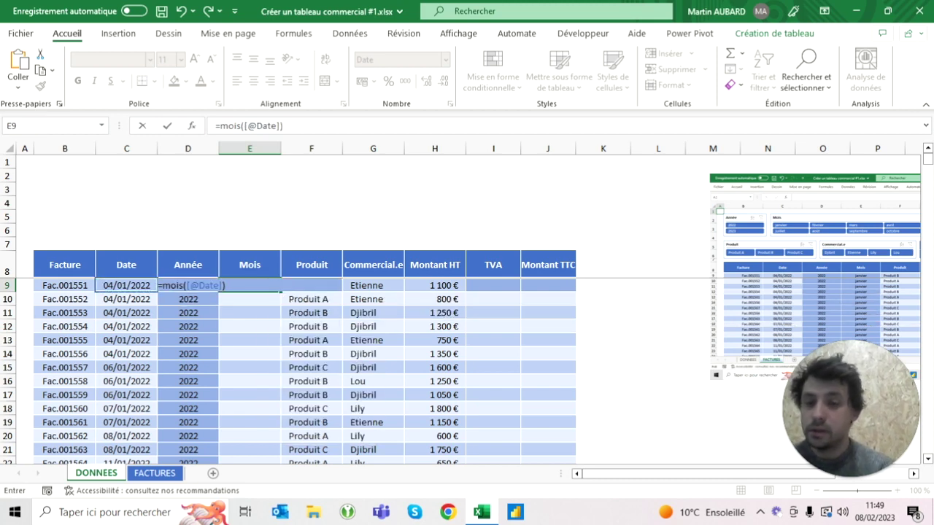
pyautogui.press('Return')
pyautogui.press('Up')
# - Set the Mois results to Standard number format so E9 shows 1
pyautogui.click(446, 65)
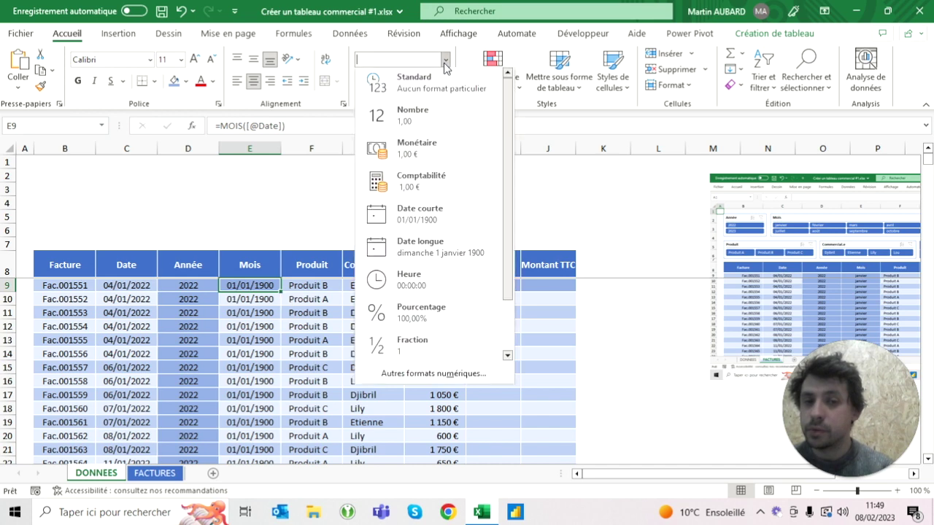
pyautogui.click(426, 79)
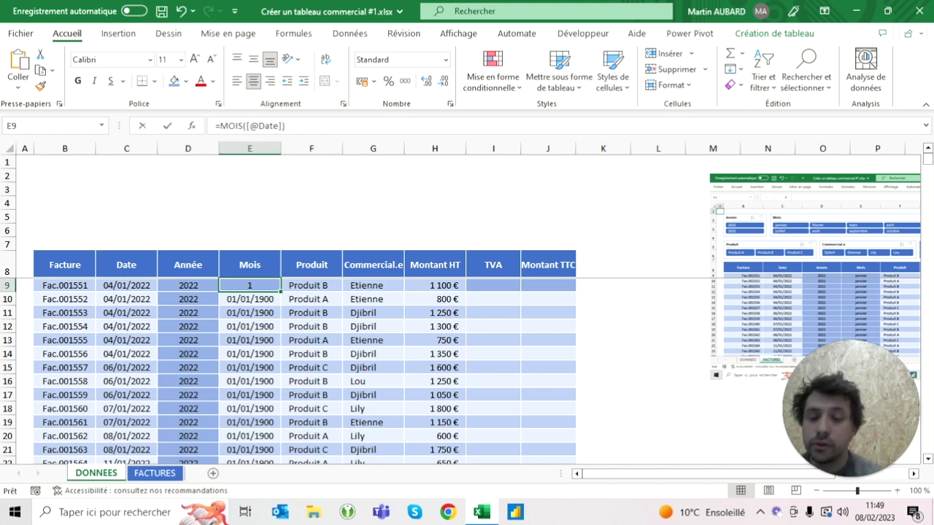
pyautogui.write('=e=')
pyautogui.press('BackSpace')
pyautogui.press('BackSpace')
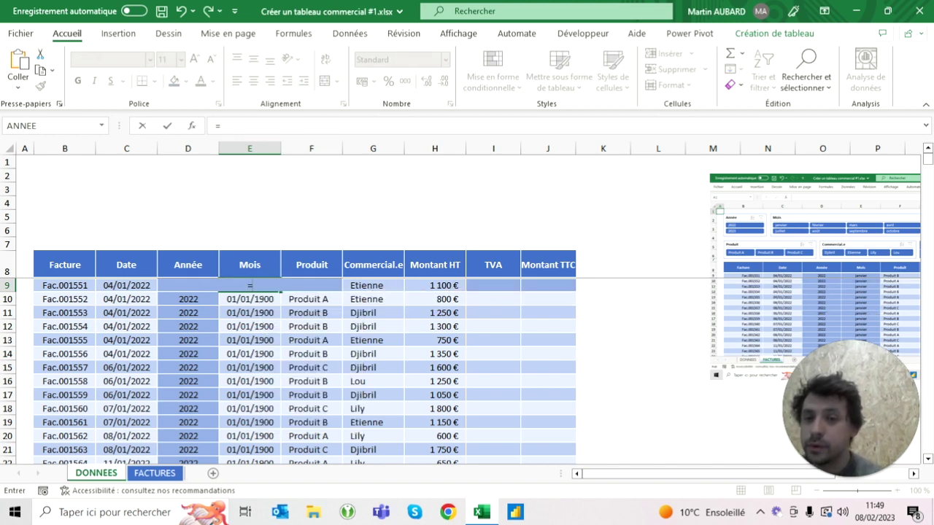
pyautogui.write('texte(')
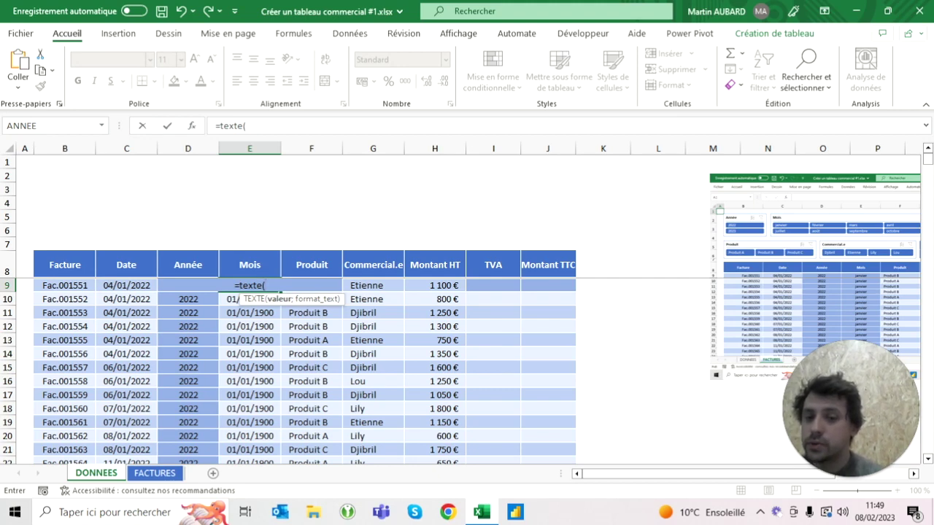
pyautogui.click(126, 286)
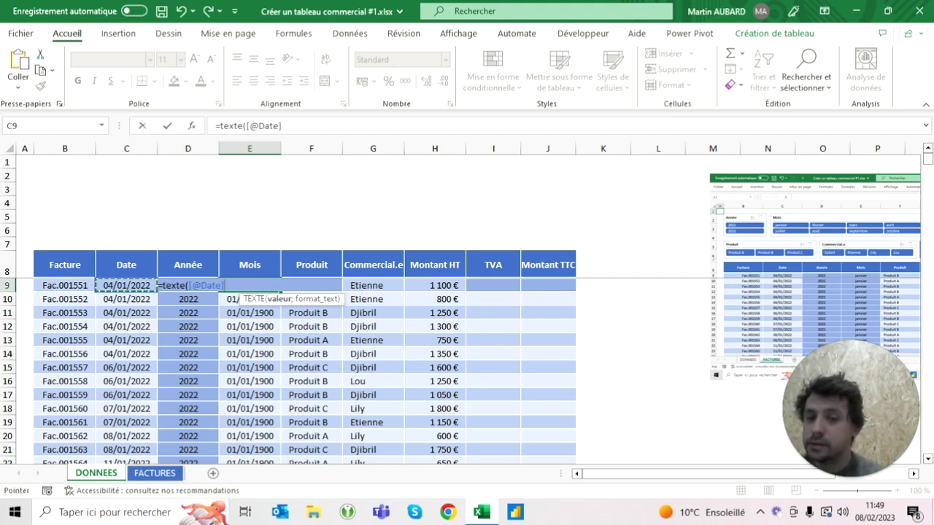
pyautogui.write(';"')
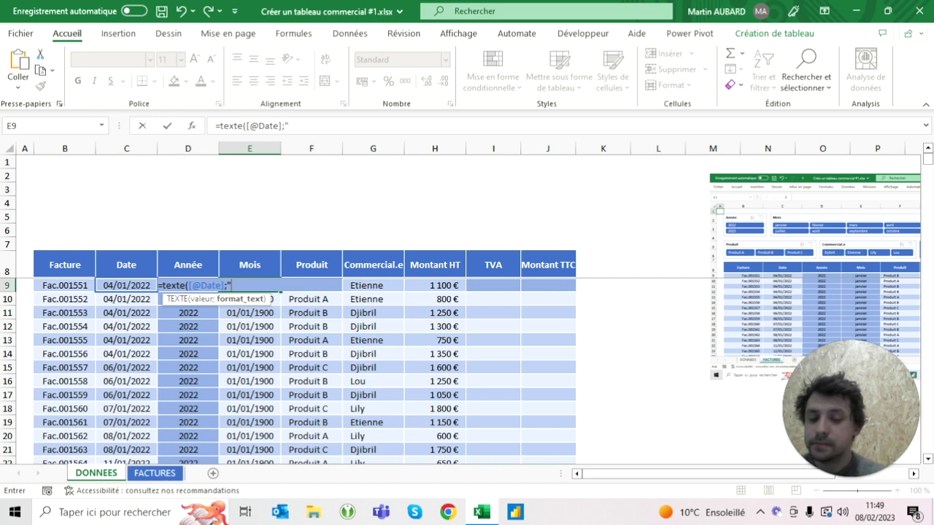
pyautogui.write('mmm')
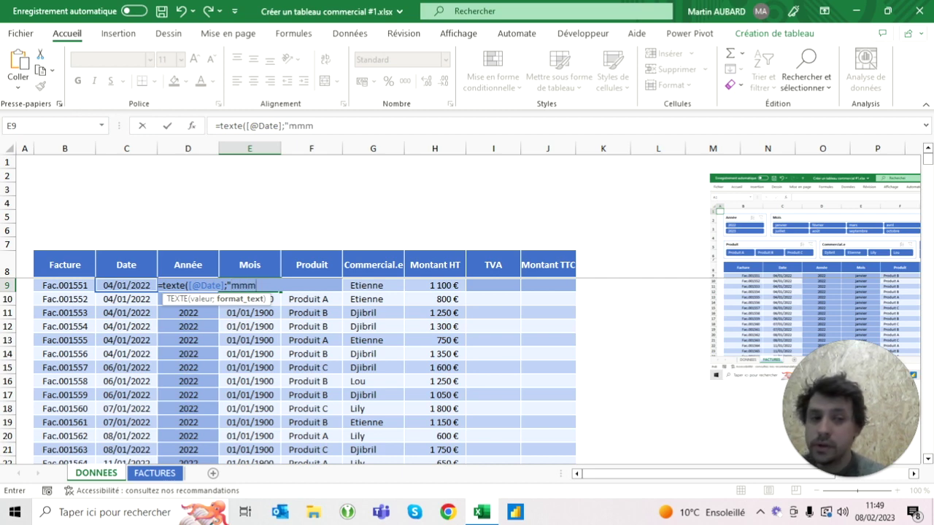
pyautogui.write('m')
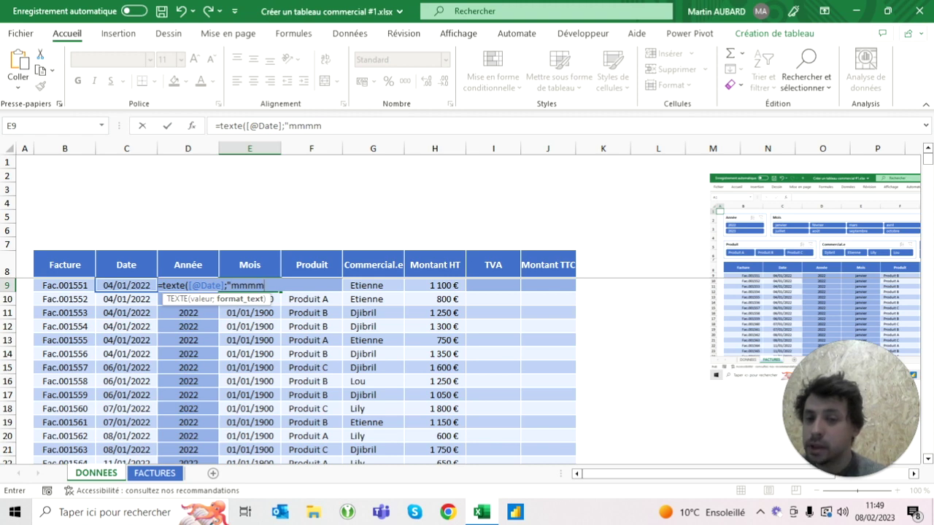
pyautogui.write('"')
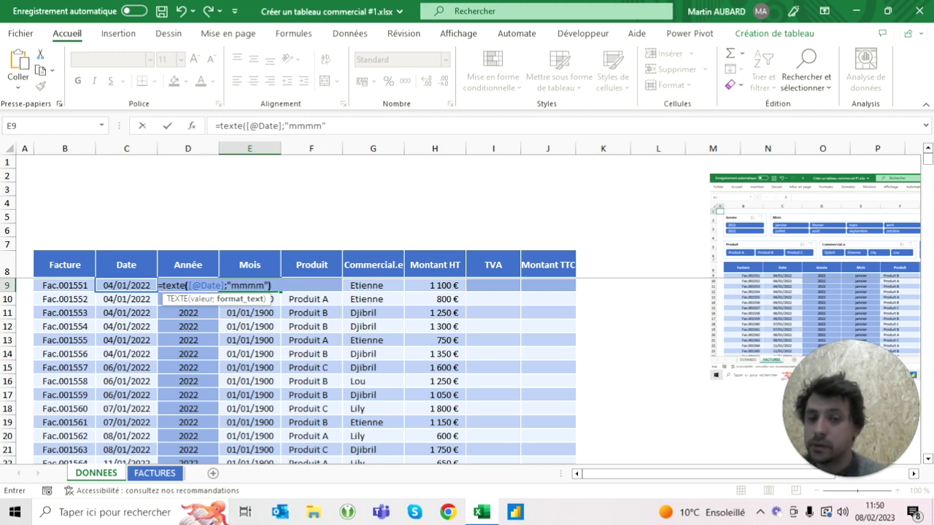
pyautogui.press('Return')
# - Scroll down the table to check month names like février, mars and avril
pyautogui.click(249, 285)
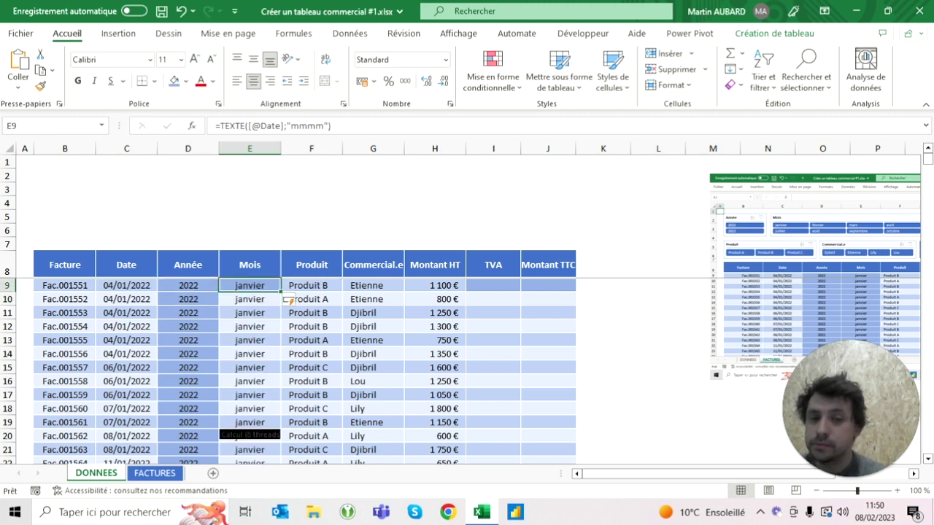
pyautogui.press('pagedown')
pyautogui.press('pagedown')
pyautogui.press('pagedown')
pyautogui.press('pagedown')
pyautogui.press('pagedown')
pyautogui.press('pagedown')
pyautogui.press('pagedown')
pyautogui.press('pagedown')
pyautogui.scroll(-3, 305, 370)
pyautogui.scroll(-2, 305, 371)
pyautogui.scroll(20, 305, 370)
pyautogui.scroll(1, 305, 370)
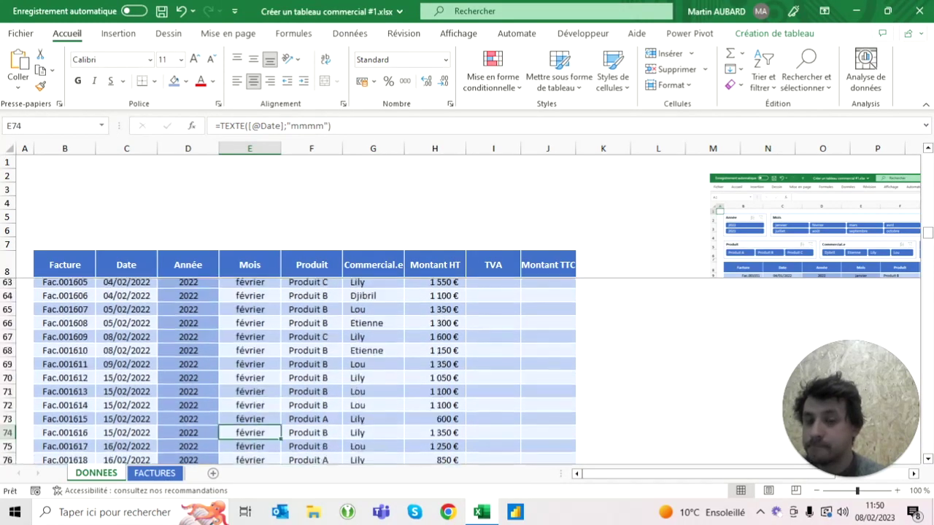
pyautogui.scroll(18, 304, 370)
pyautogui.click(249, 286)
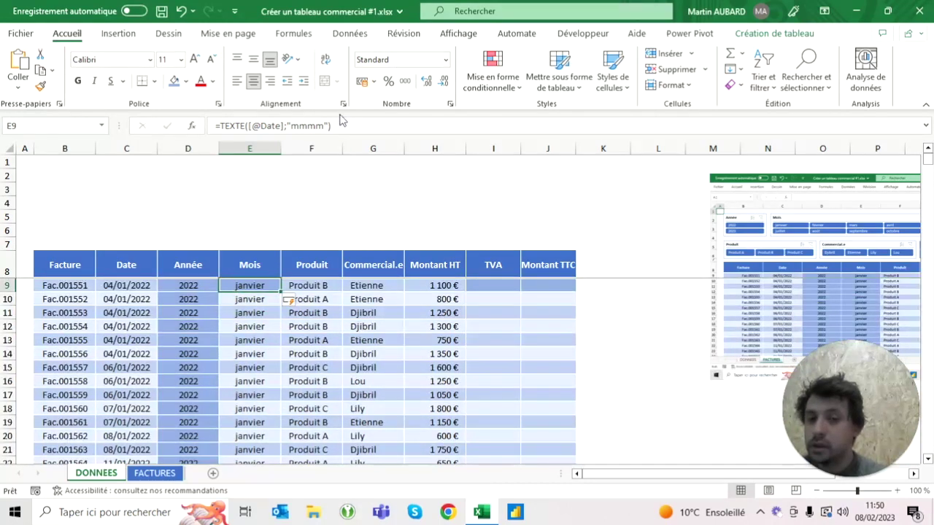
pyautogui.click(341, 119)
pyautogui.press('Left')
pyautogui.press('Left')
pyautogui.press('BackSpace')
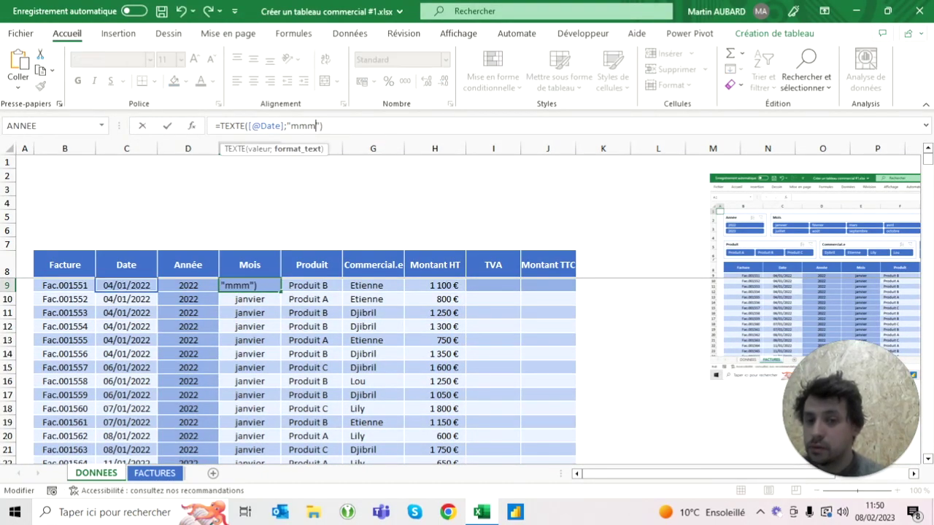
pyautogui.hotkey('ctrl', 'Return')
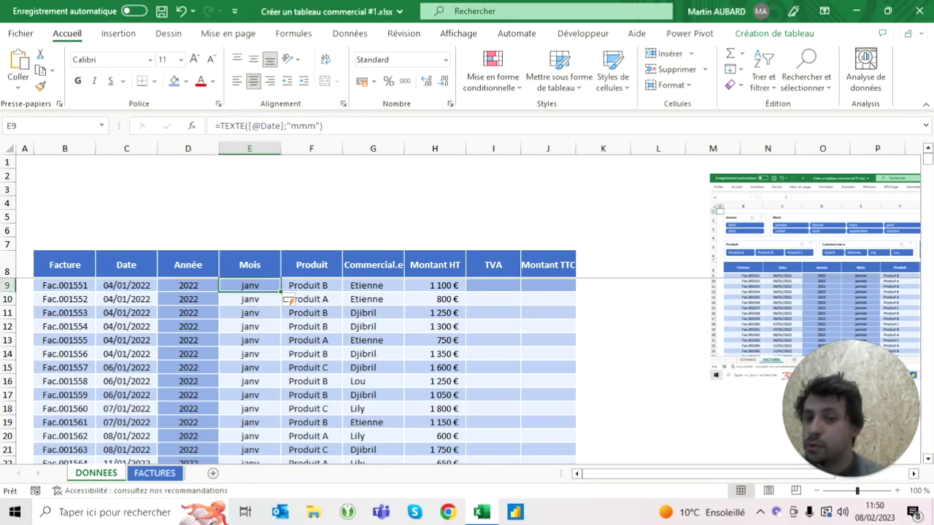
pyautogui.click(310, 126)
pyautogui.press('BackSpace')
pyautogui.press('Return')
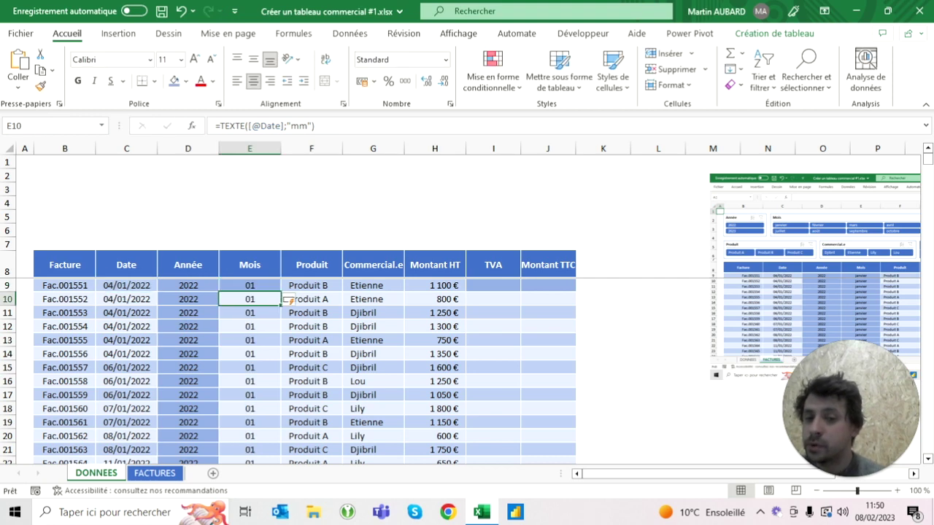
pyautogui.click(309, 125)
pyautogui.press('BackSpace')
pyautogui.press('Return')
pyautogui.click(250, 286)
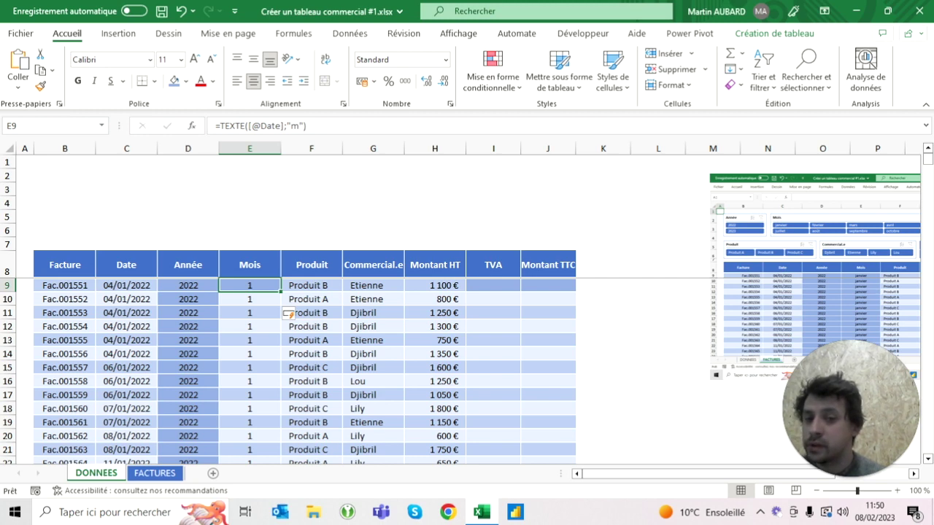
pyautogui.click(301, 126)
pyautogui.press('BackSpace')
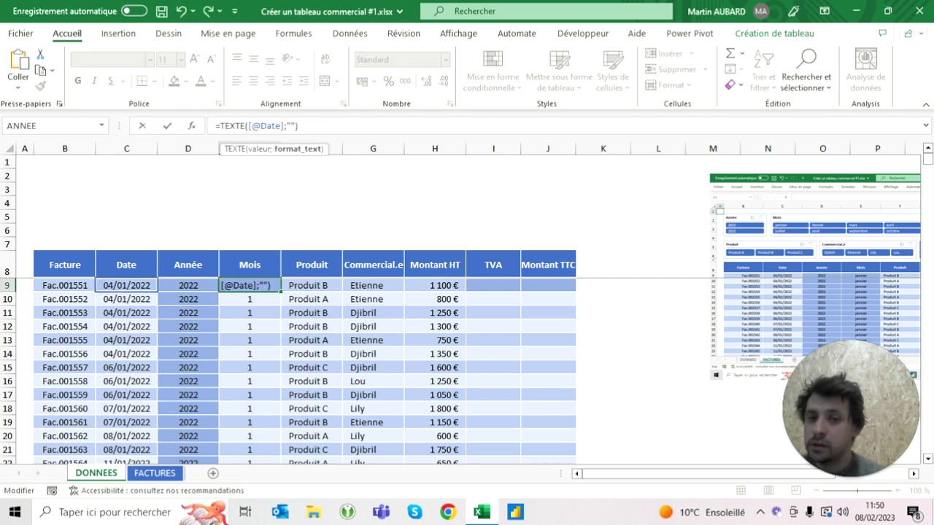
pyautogui.write('jjjj')
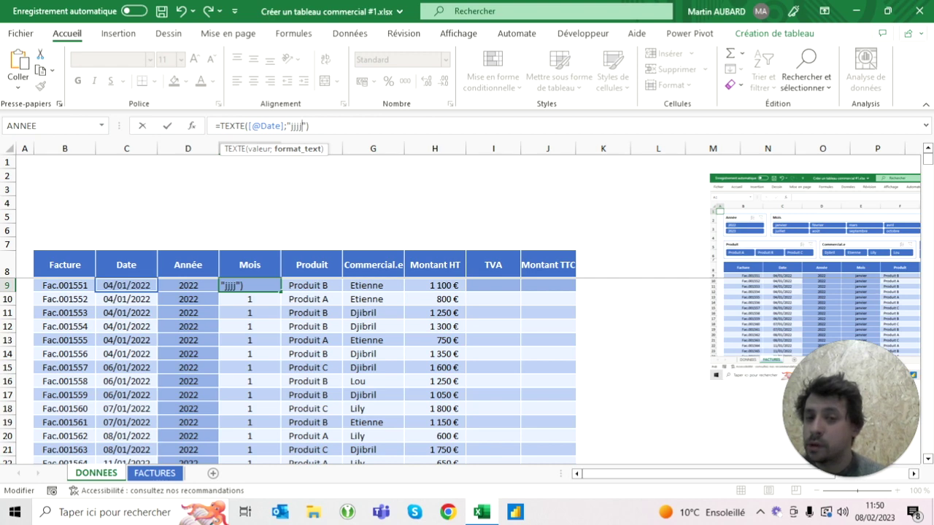
pyautogui.press('Return')
pyautogui.click(250, 286)
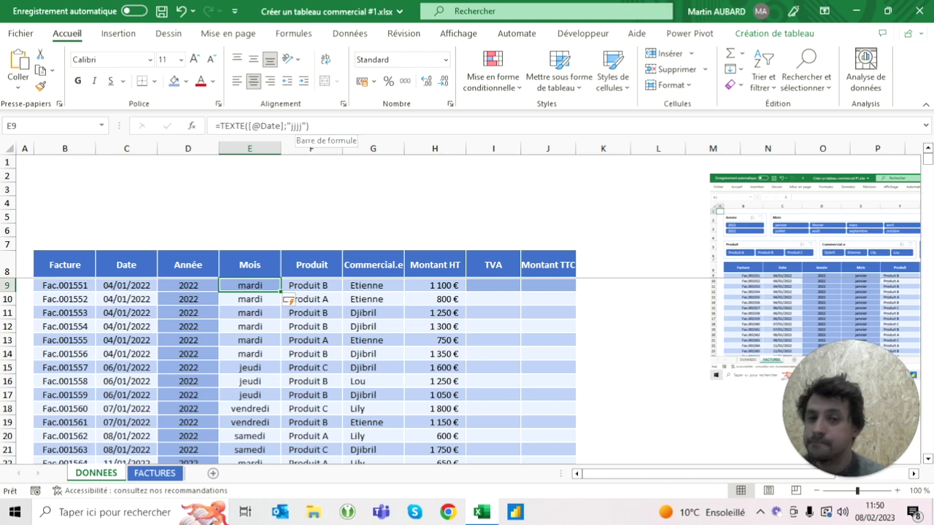
pyautogui.doubleClick(298, 125)
pyautogui.press('BackSpace')
pyautogui.write('mmmm')
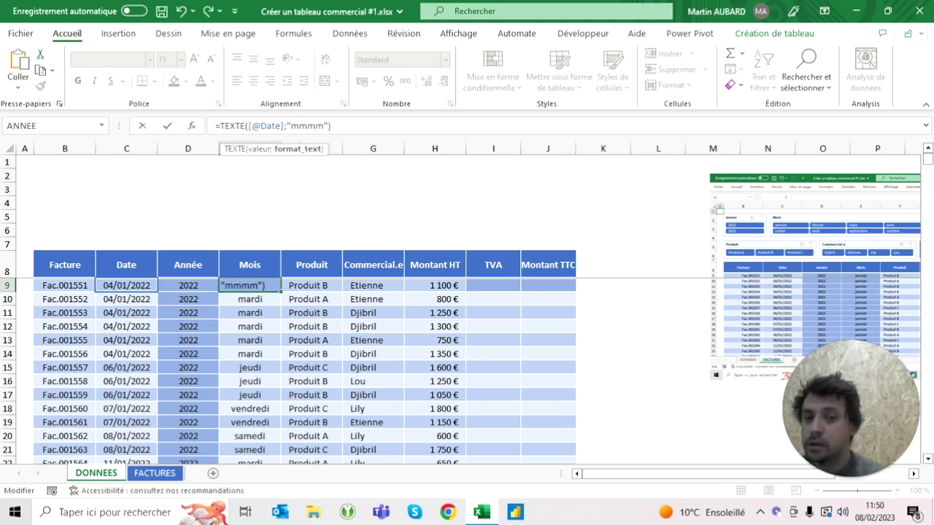
pyautogui.hotkey('ctrl', 'Return')
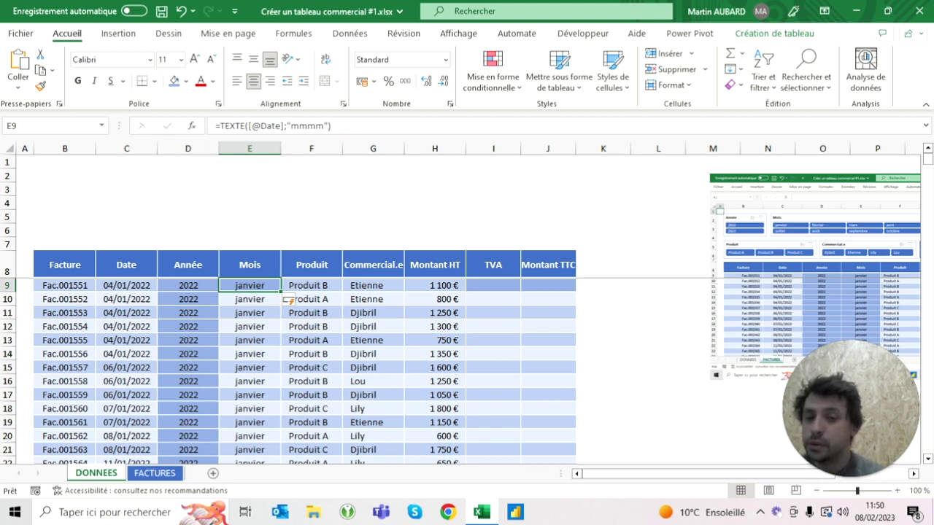
pyautogui.hotkey('ctrl', 'shift', 'Down')
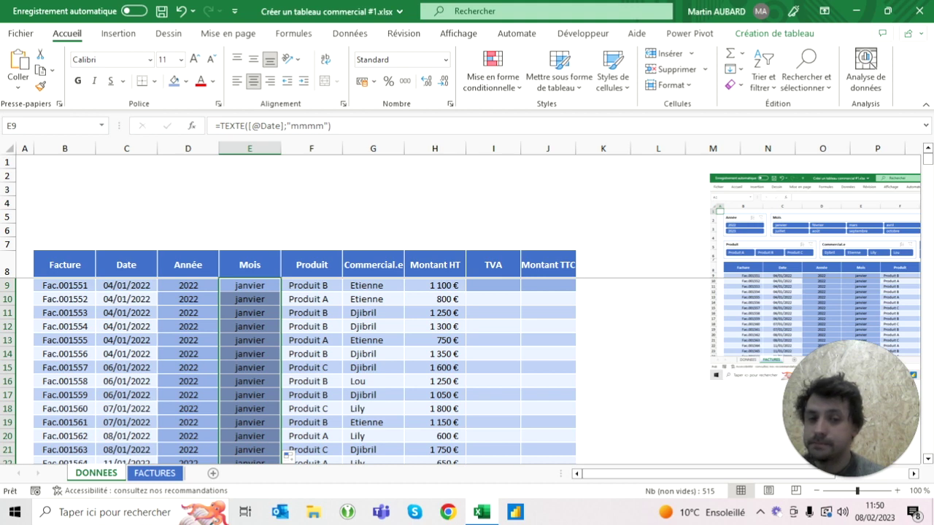
pyautogui.click(493, 285)
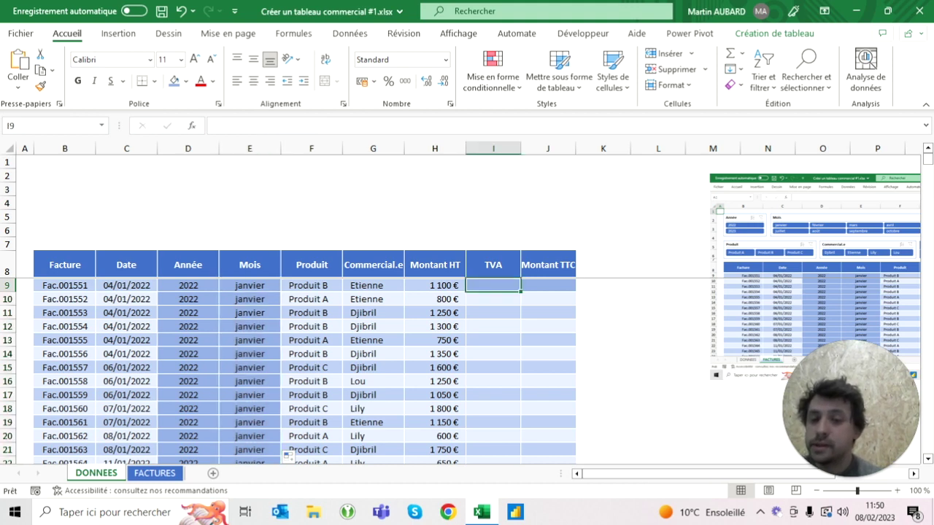
# - Fill the TVA column with =[@[Montant HT]]*20% and change the TVA values' horizontal alignment
pyautogui.click(435, 286)
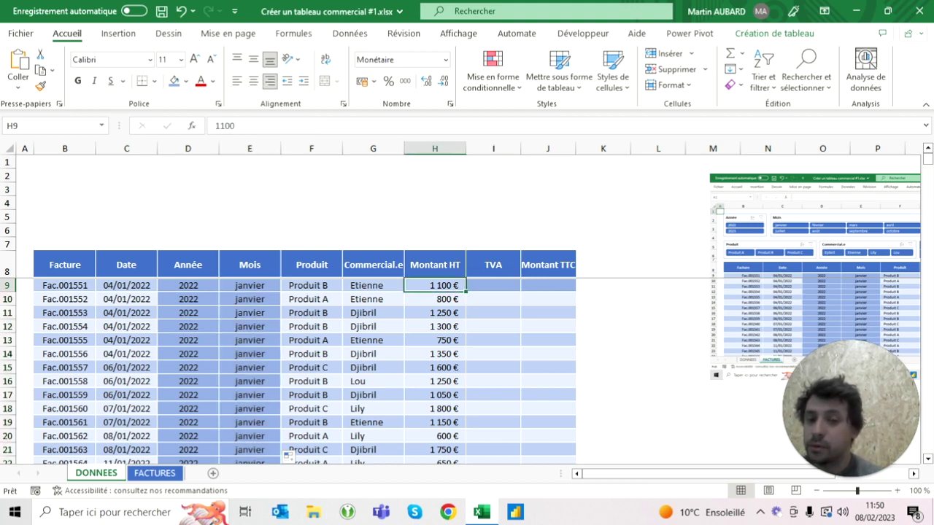
pyautogui.click(493, 285)
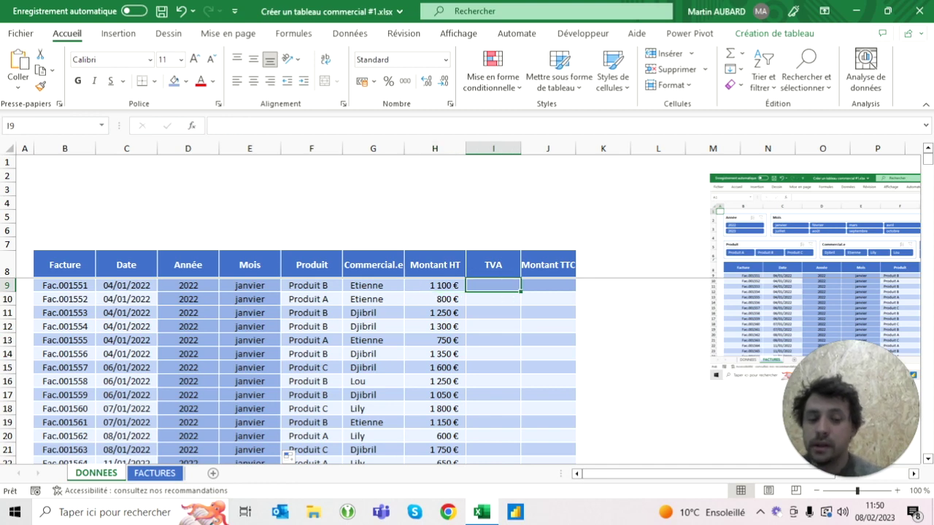
pyautogui.write('=')
pyautogui.click(435, 285)
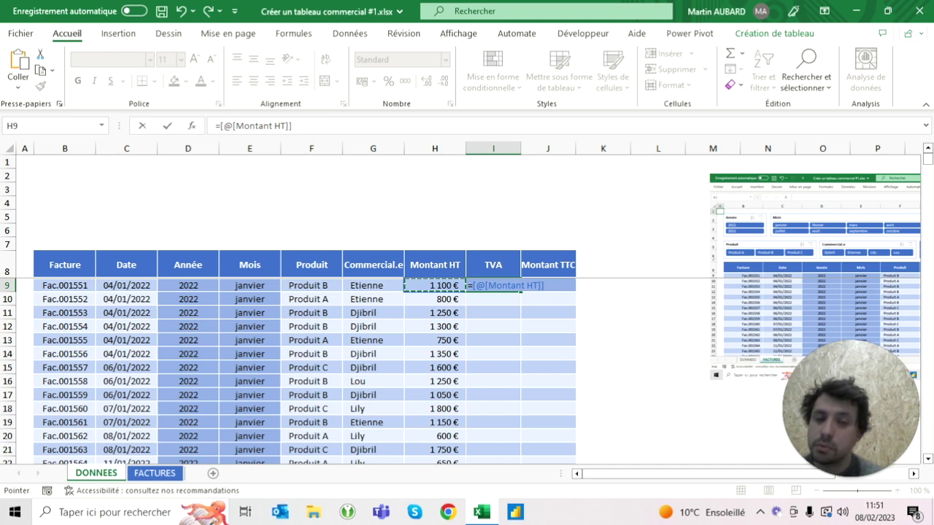
pyautogui.write('*20')
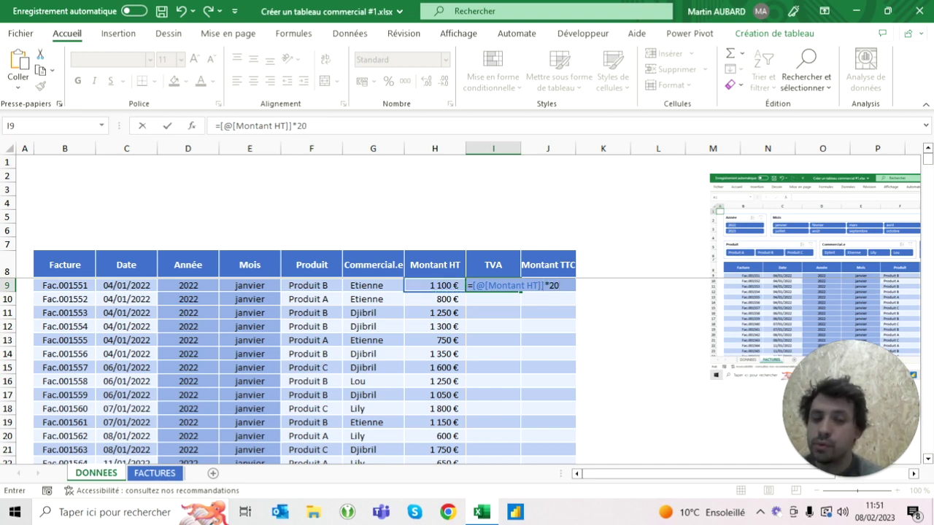
pyautogui.write('%')
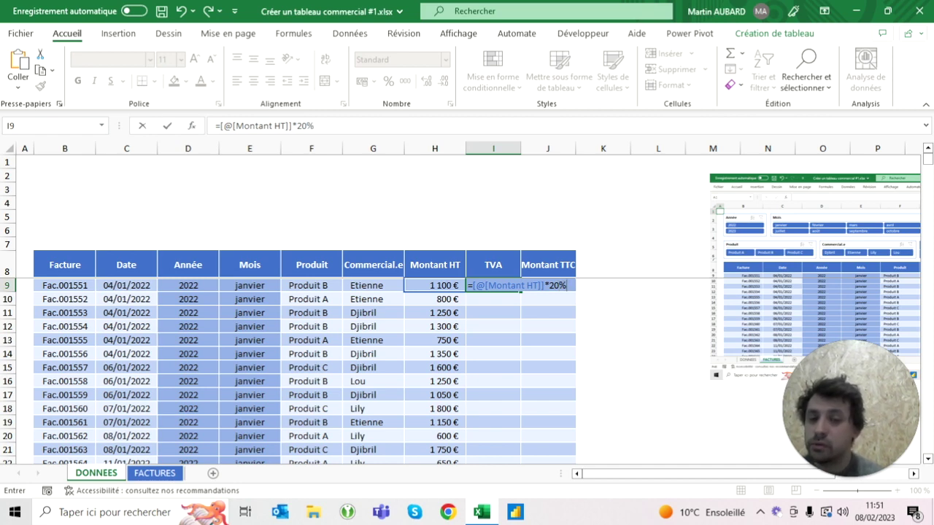
pyautogui.hotkey('ctrl', 'Return')
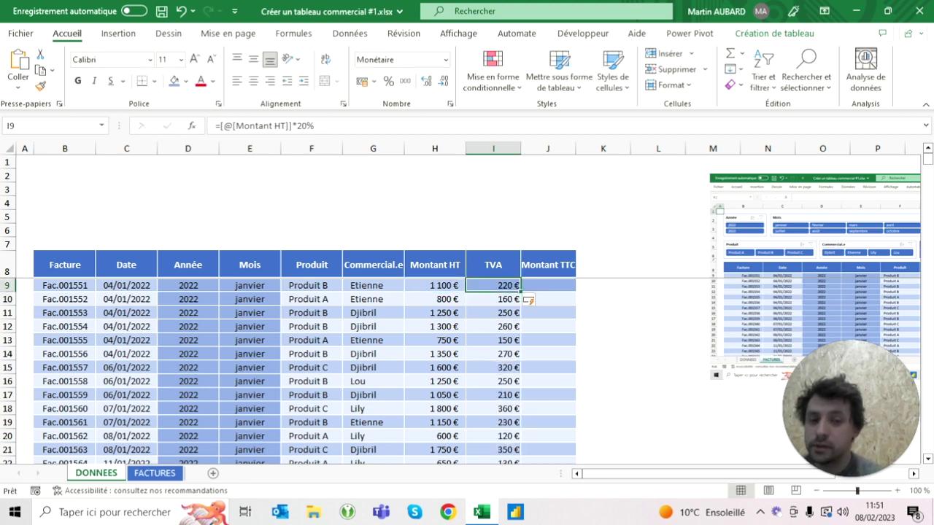
pyautogui.hotkey('ctrl', 'shift', 'Down')
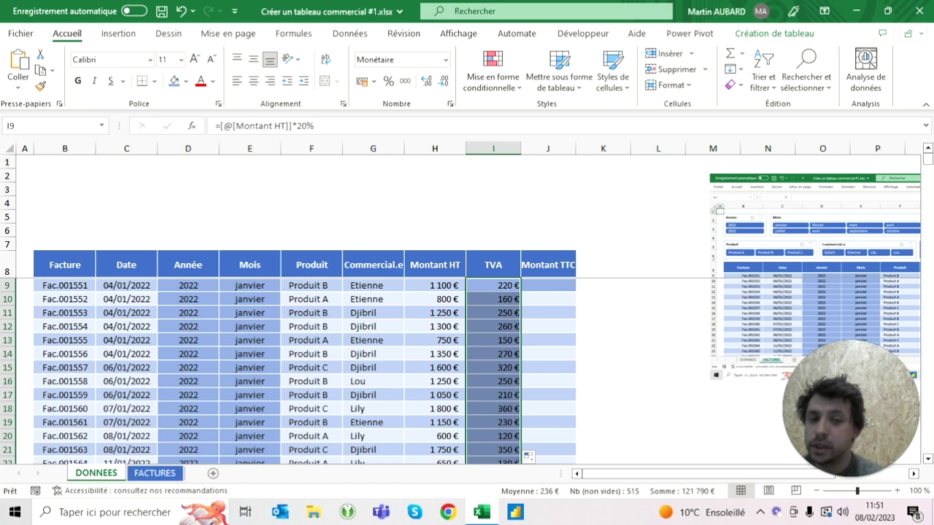
pyautogui.click(304, 81)
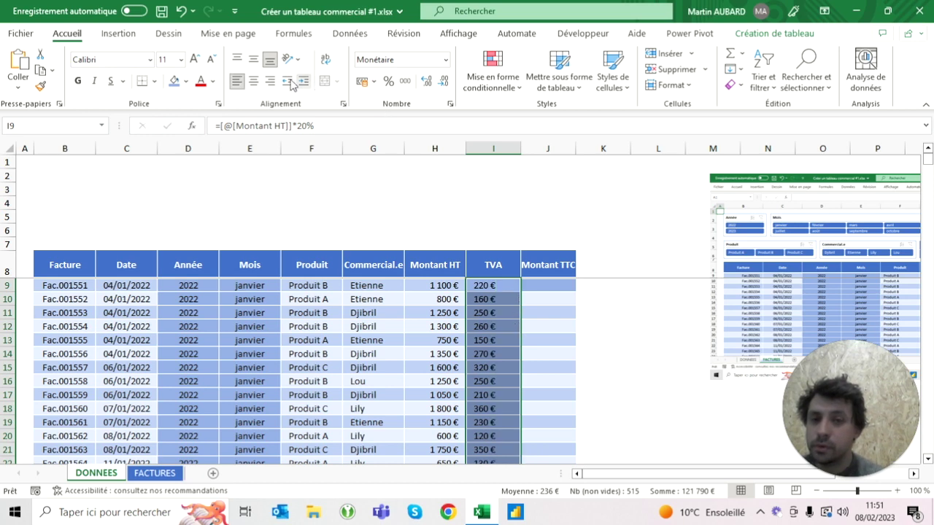
# - Realign the TVA values and enter =SOMME of the row's Montant HT through TVA in J9
pyautogui.click(270, 82)
pyautogui.press('Right')
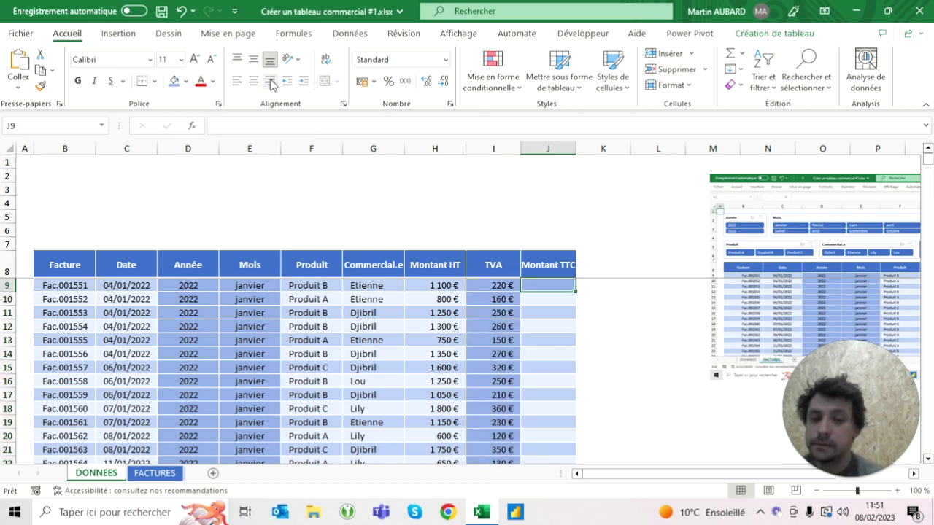
pyautogui.write('=')
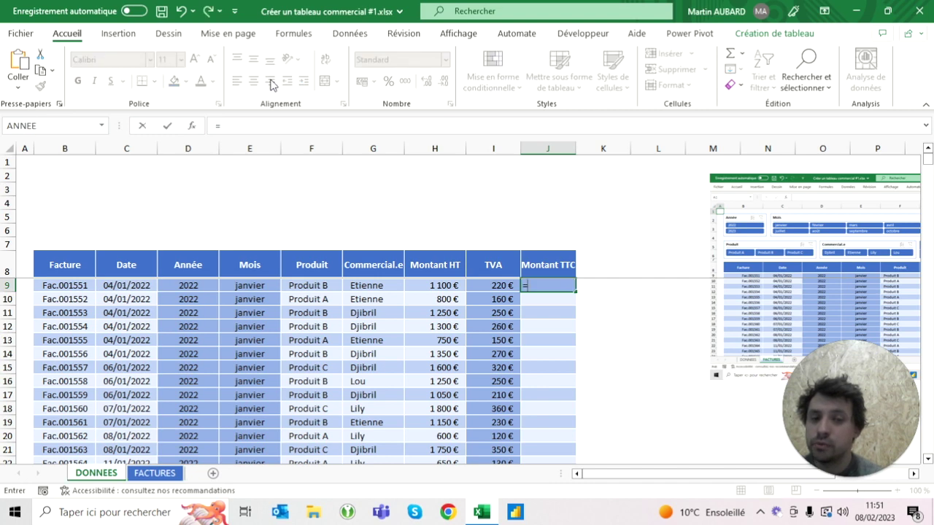
pyautogui.press('Left')
pyautogui.press('Left')
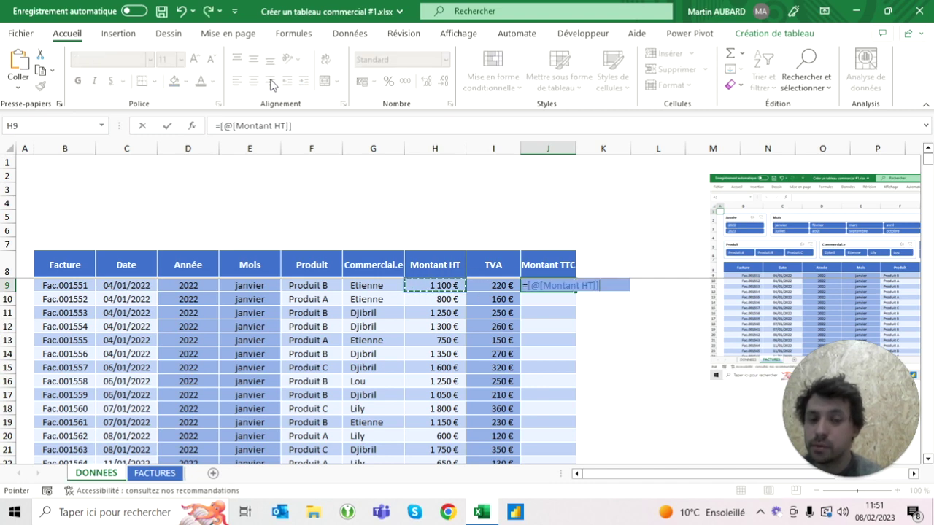
pyautogui.press('Escape')
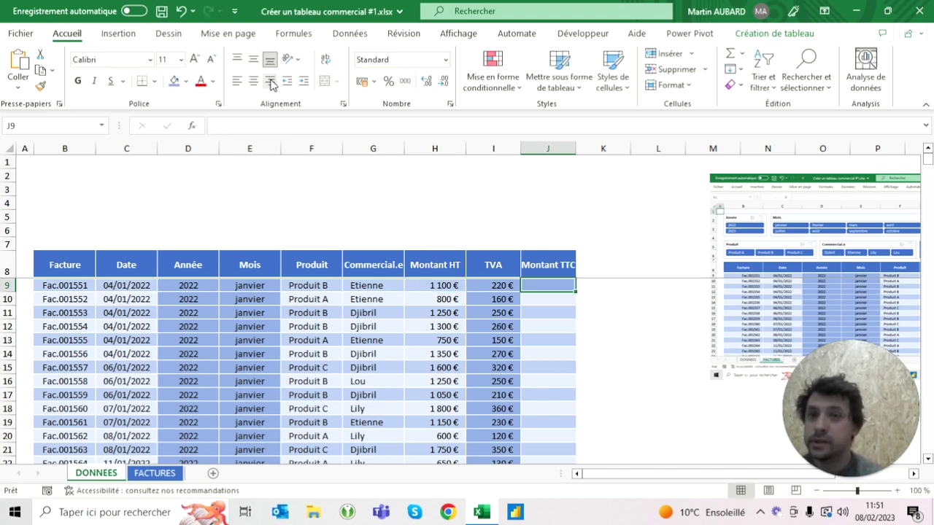
pyautogui.write('=somme(')
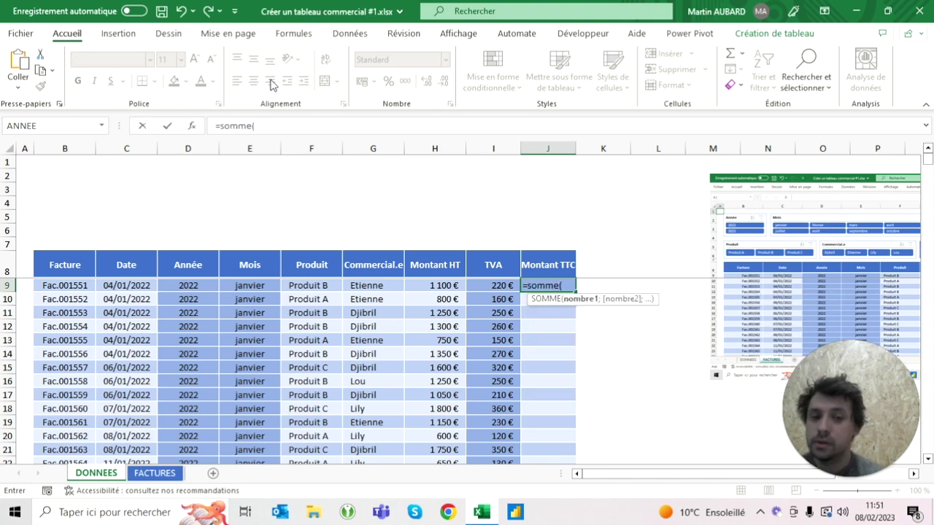
pyautogui.press('Left')
pyautogui.hotkey('shift', 'Left')
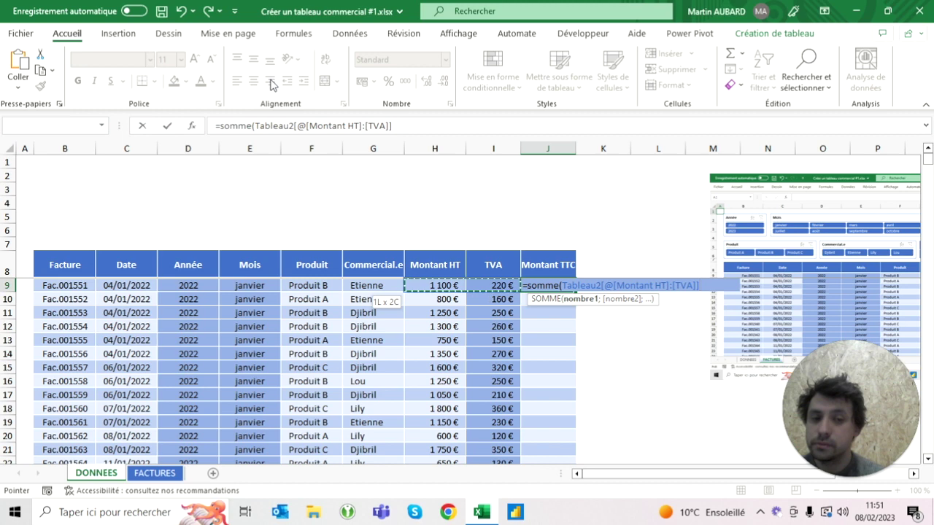
pyautogui.write(')')
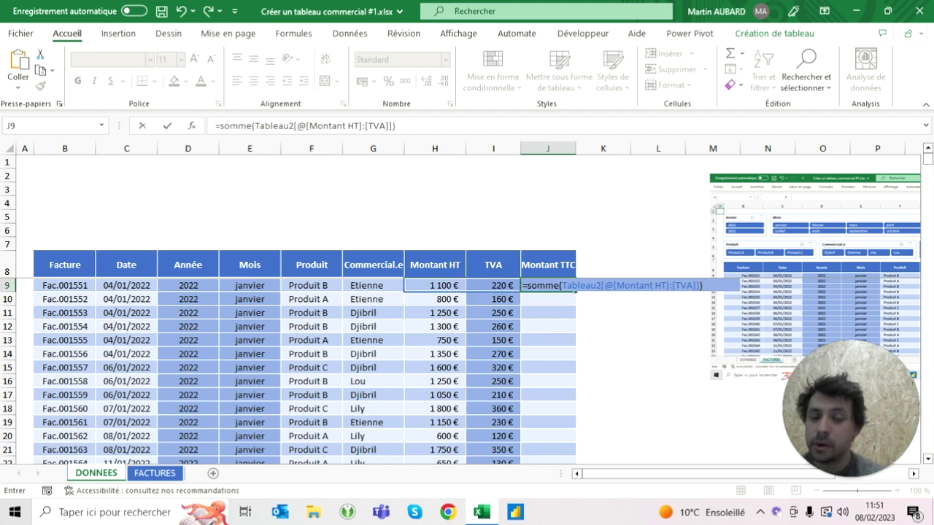
pyautogui.press('Return')
# - Format Montant TTC as centred Monétaire without decimals down the column, then paste a larger screenshot
pyautogui.click(548, 285)
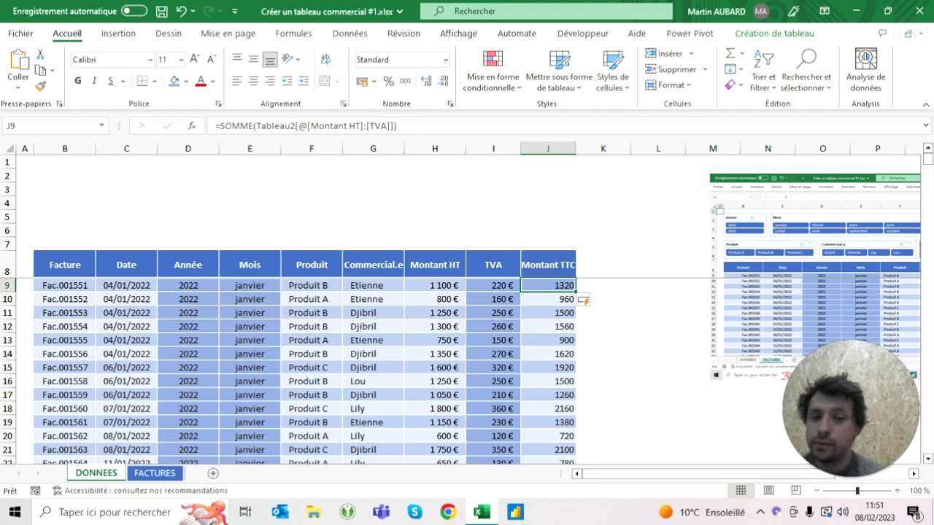
pyautogui.click(445, 59)
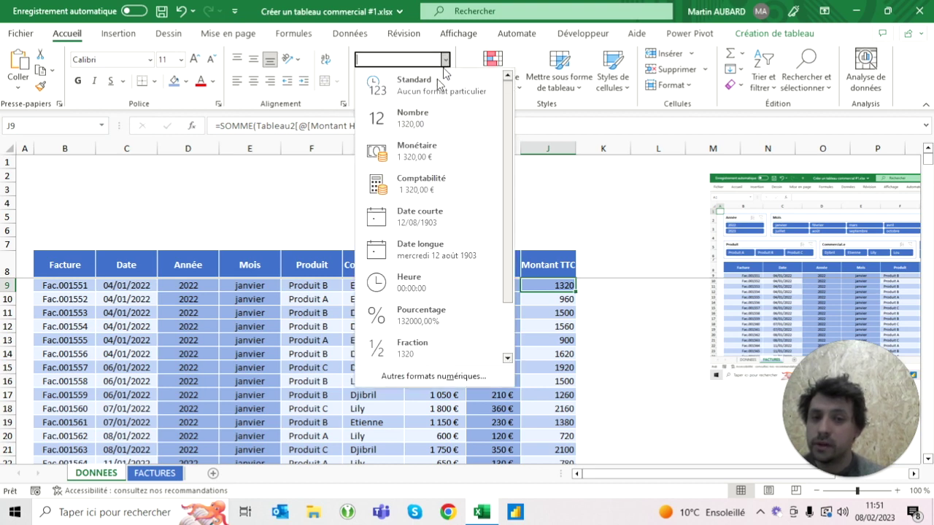
pyautogui.click(417, 153)
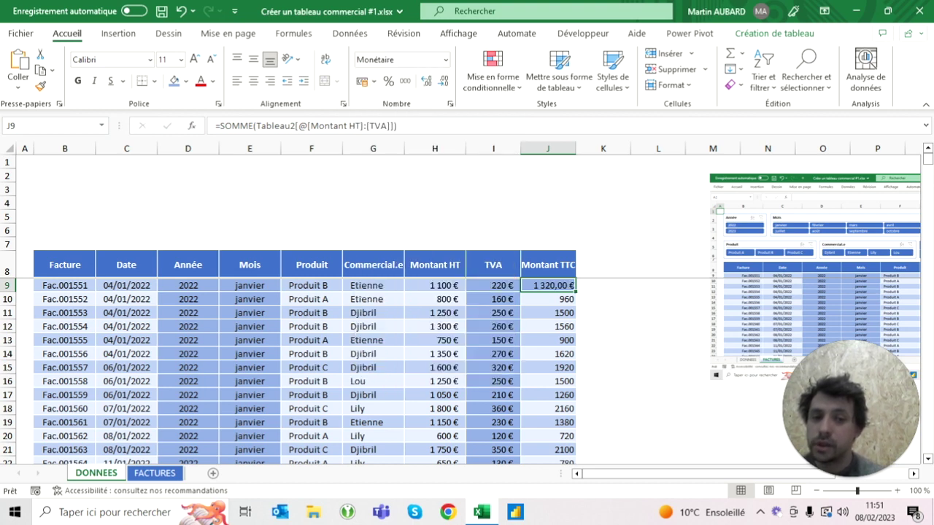
pyautogui.click(442, 82)
pyautogui.click(443, 81)
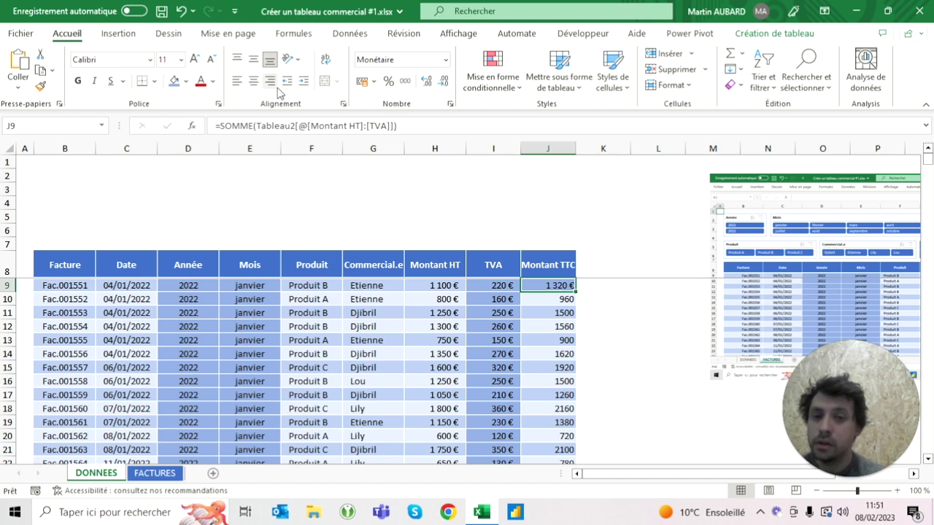
pyautogui.click(304, 81)
pyautogui.click(270, 81)
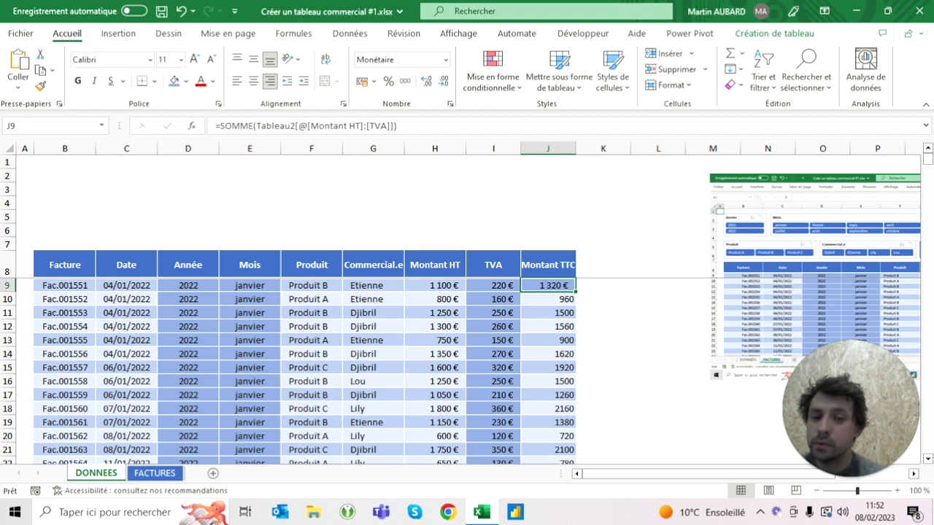
pyautogui.hotkey('ctrl', 'shift', 'Down')
pyautogui.hotkey('ctrl', 'd')
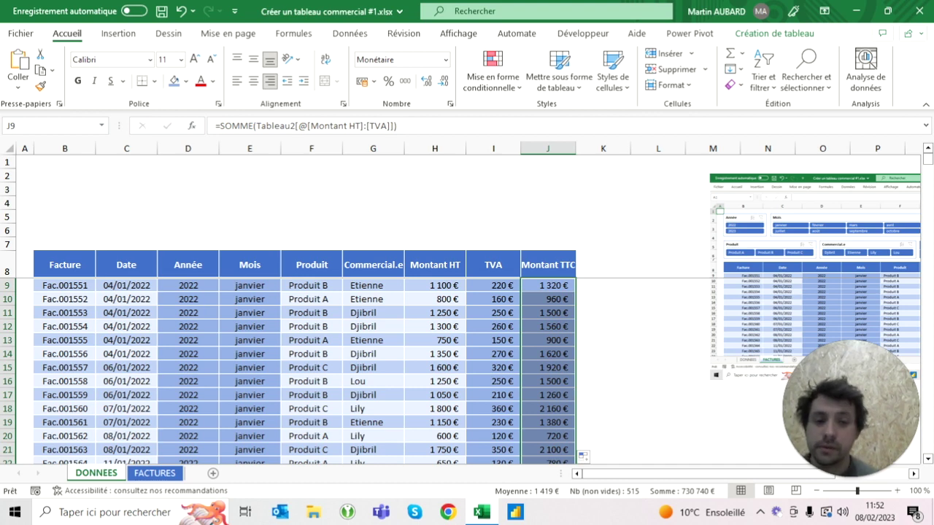
pyautogui.hotkey('ctrl', 'v')
pyautogui.click(548, 217)
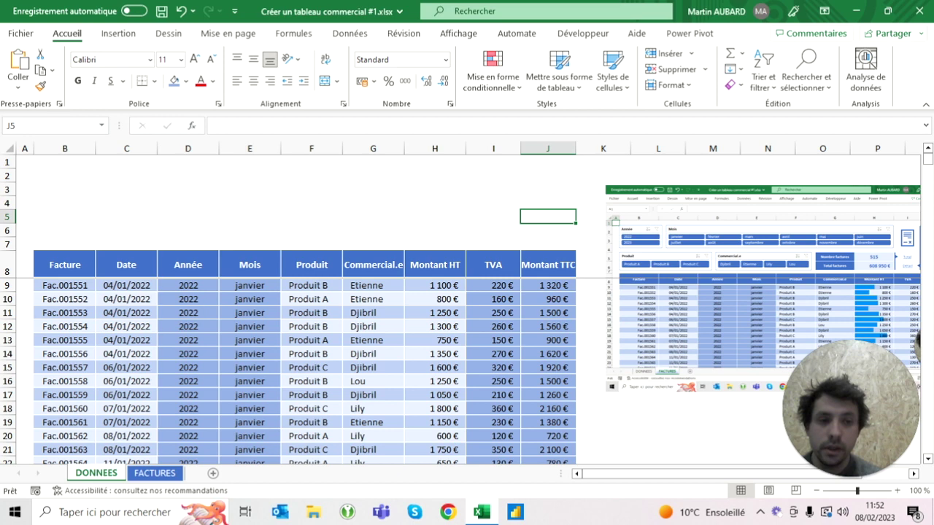
# - Type the labels Nb factures in I5 and Tota factures in I6
pyautogui.click(493, 217)
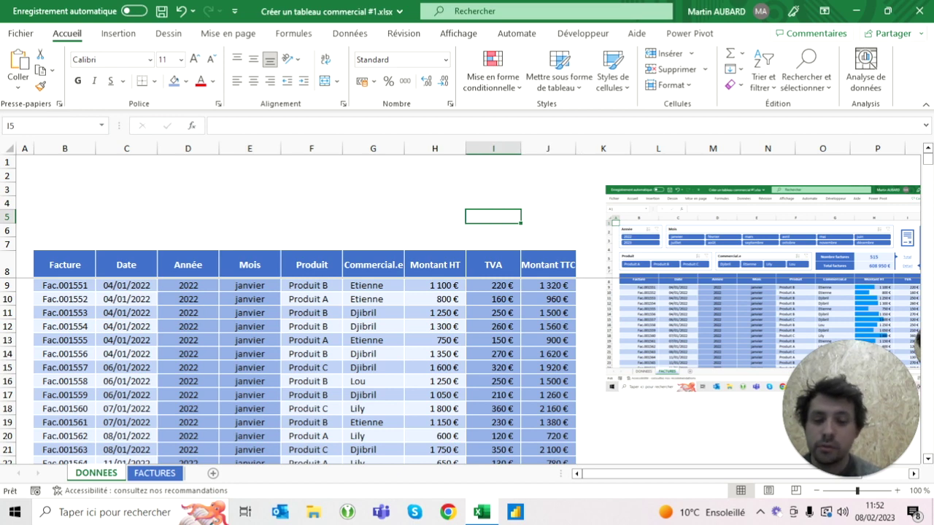
pyautogui.write('n')
pyautogui.press('BackSpace')
pyautogui.write('No')
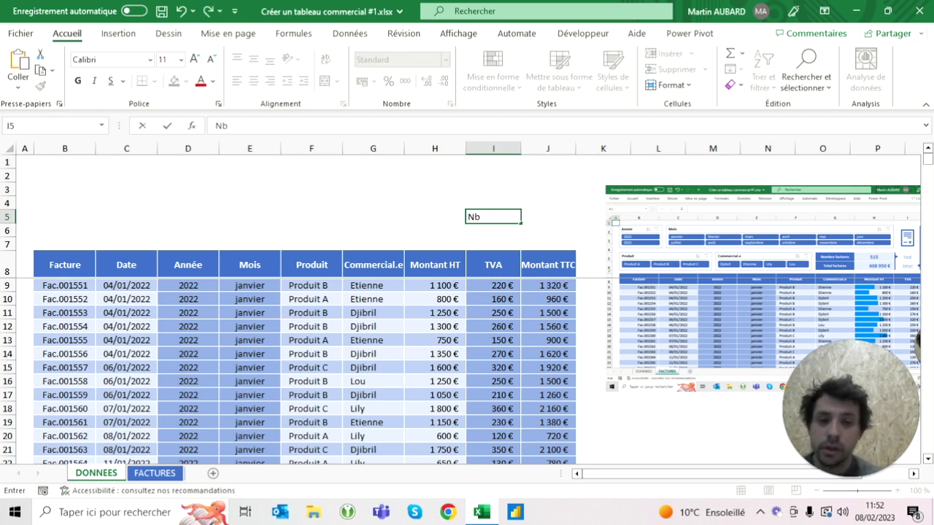
pyautogui.write('factures')
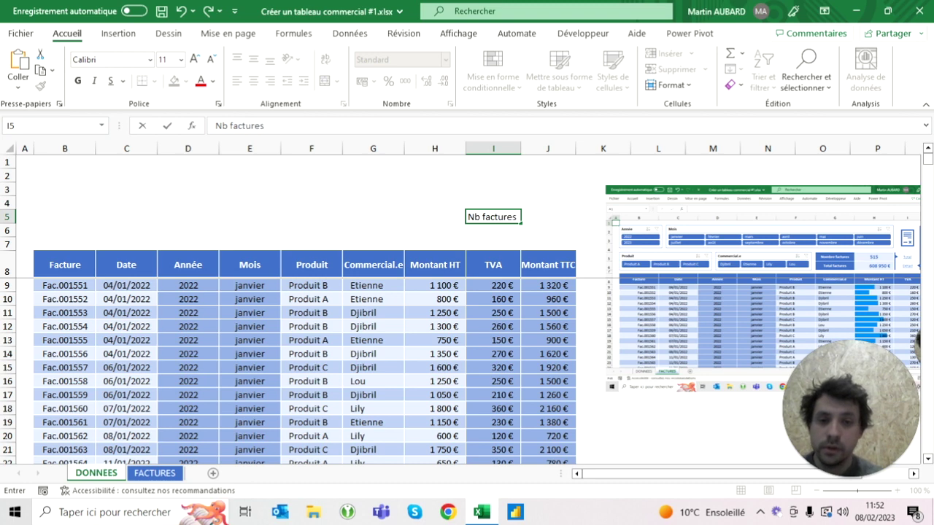
pyautogui.press('Return')
pyautogui.write('Tota&l')
pyautogui.press('BackSpace')
pyautogui.press('BackSpace')
pyautogui.write('factures')
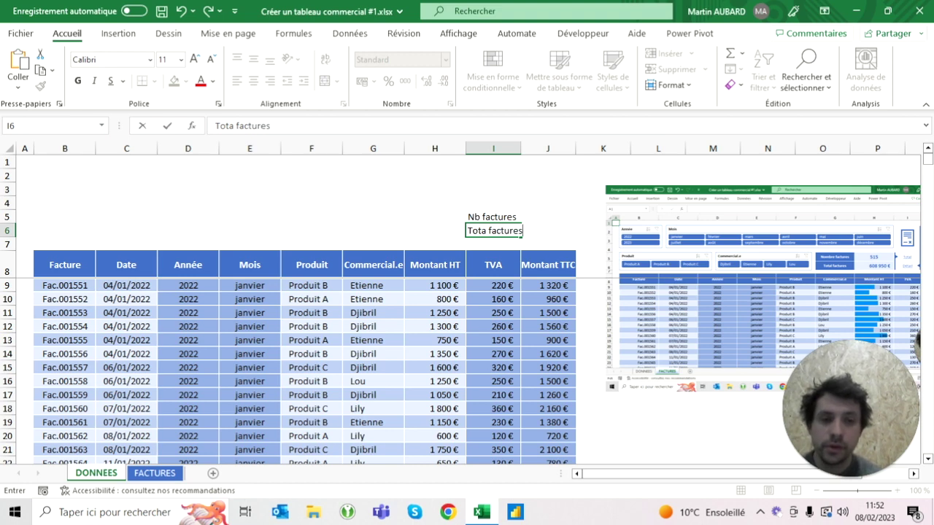
pyautogui.press('Return')
# - Move both labels two columns left to G5:G6 and begin a formula beside Nb factures
pyautogui.press('Up')
pyautogui.press('Up')
pyautogui.hotkey('shift', 'Down')
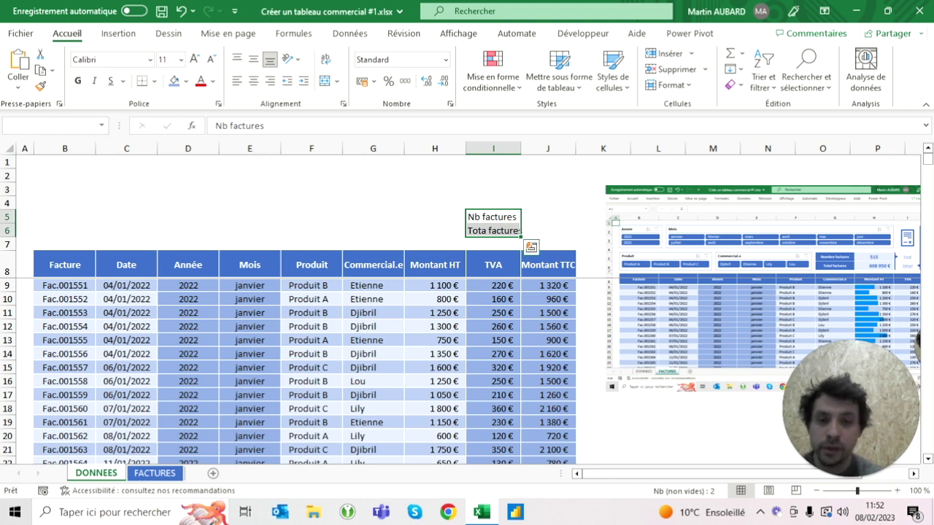
pyautogui.moveTo(500, 216); pyautogui.dragTo(420, 218)
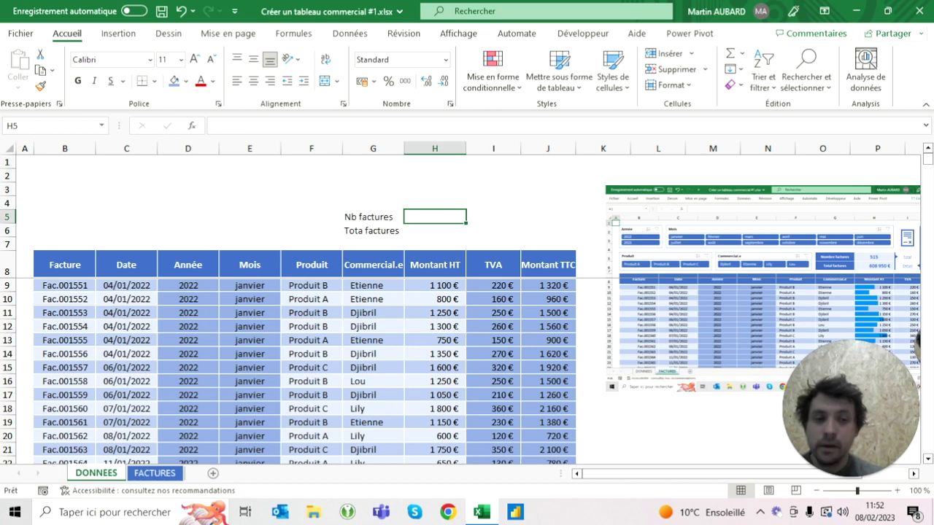
pyautogui.write('=')
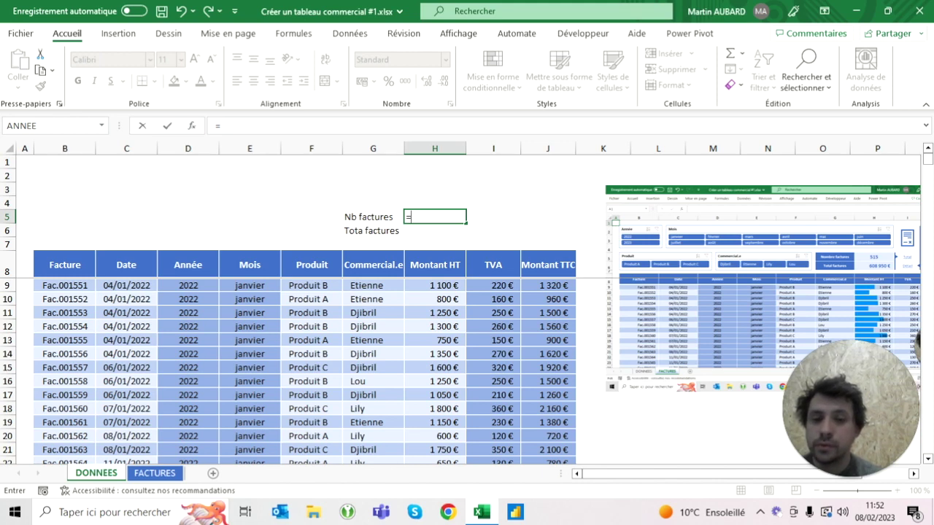
# - Enter =NBVAL(Tableau2[Facture]) in H5 to count 515 invoices
pyautogui.write('nbval(')
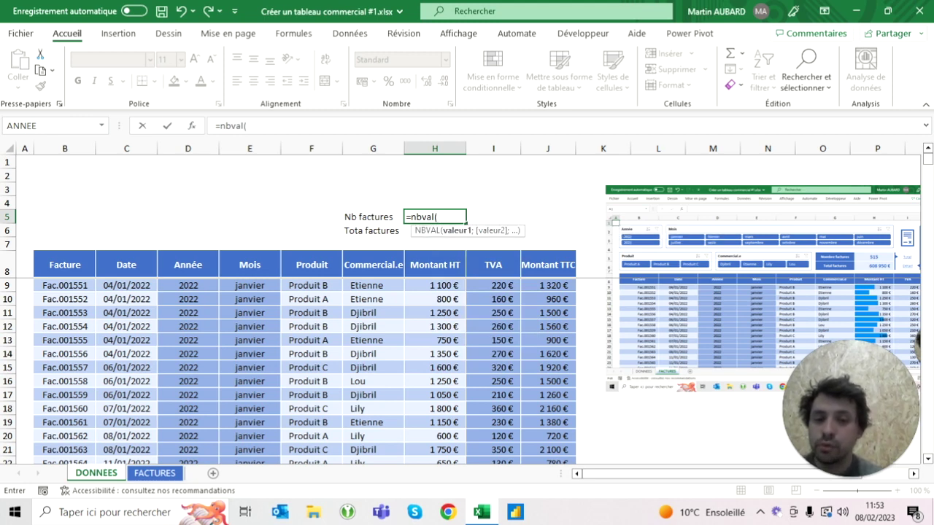
pyautogui.click(548, 285)
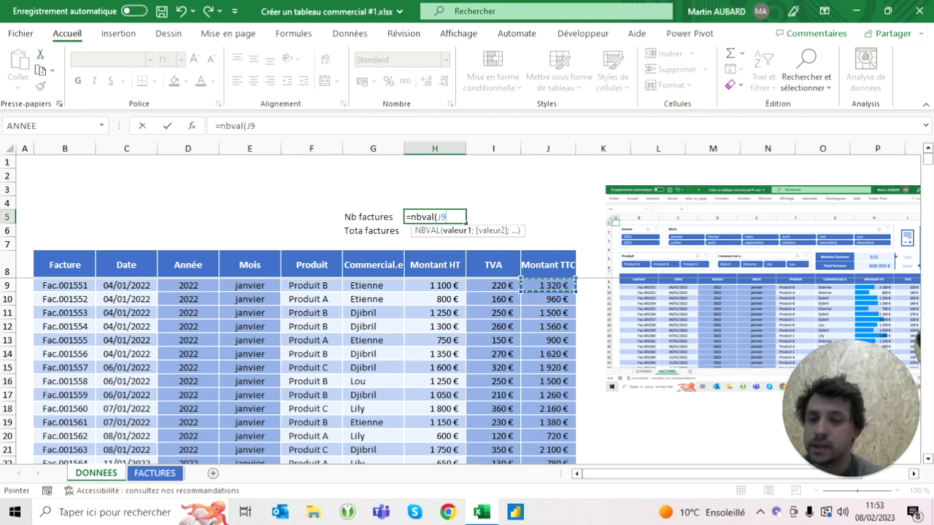
pyautogui.click(65, 286)
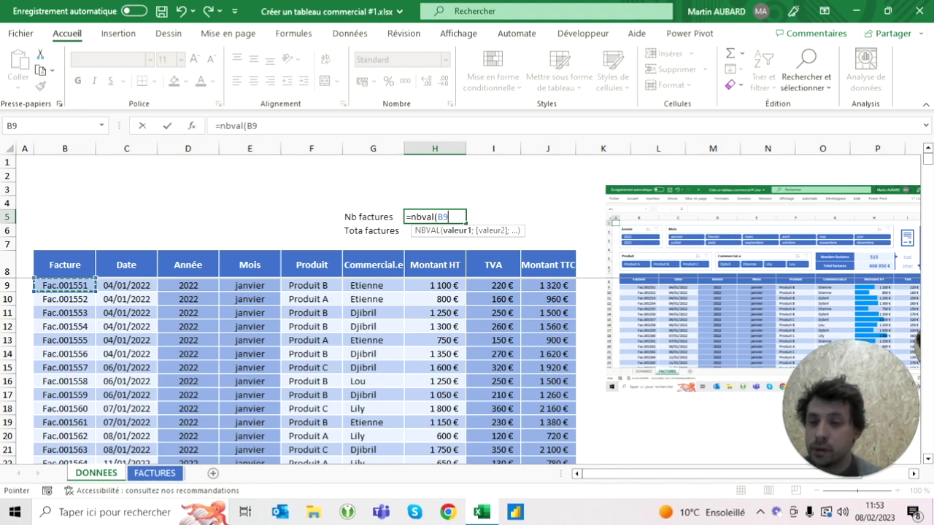
pyautogui.hotkey('ctrl', 'shift', 'Down')
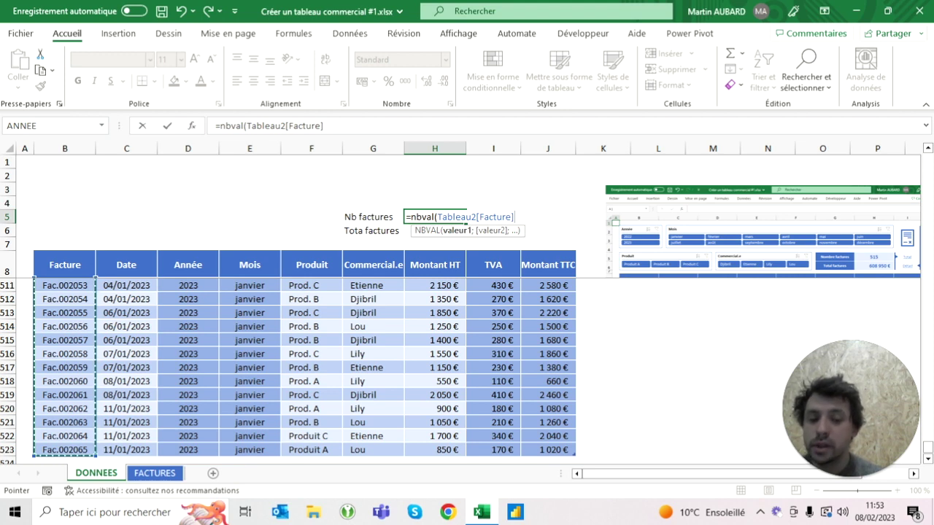
pyautogui.write(')')
pyautogui.press('Return')
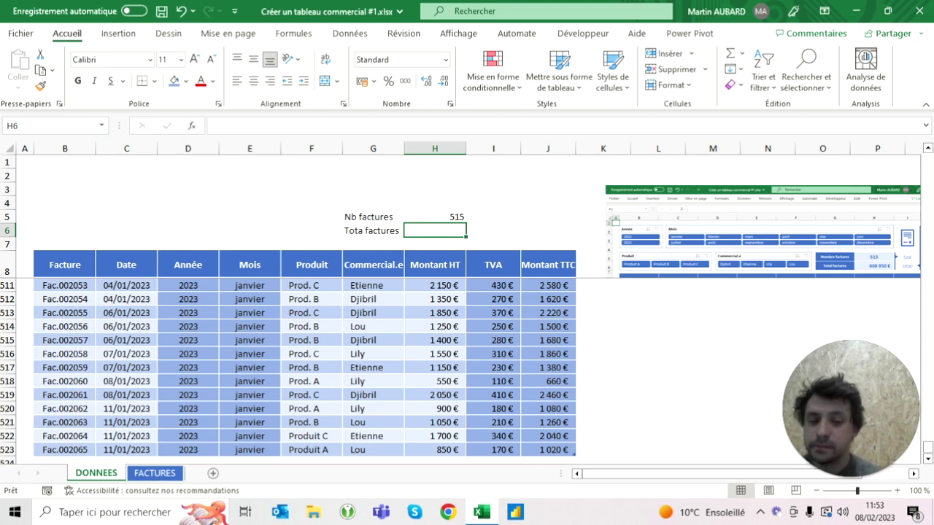
# - Enter =SOMME(Tableau2[Montant HT]) in H6 for 608 950 €, then view the FACTURES sheet
pyautogui.write('=somme')
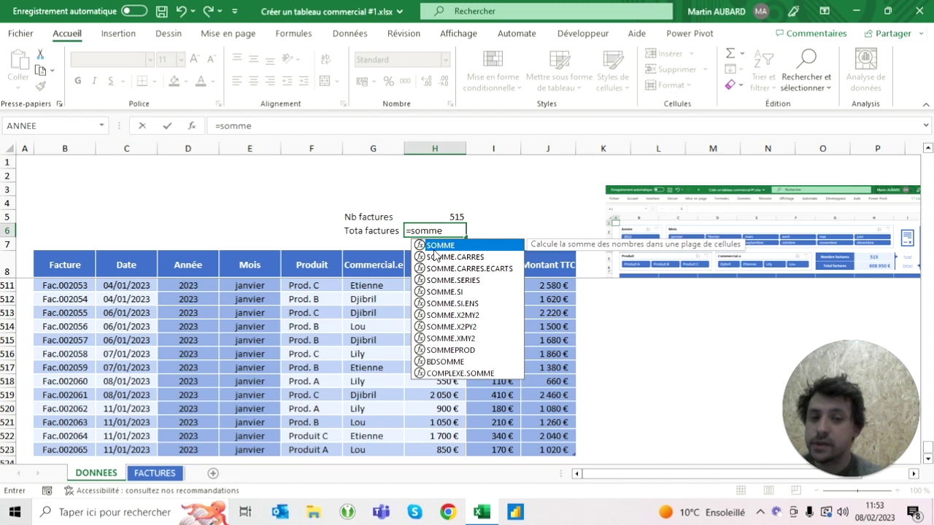
pyautogui.write('(')
pyautogui.press('Down')
pyautogui.press('Down')
pyautogui.press('Down')
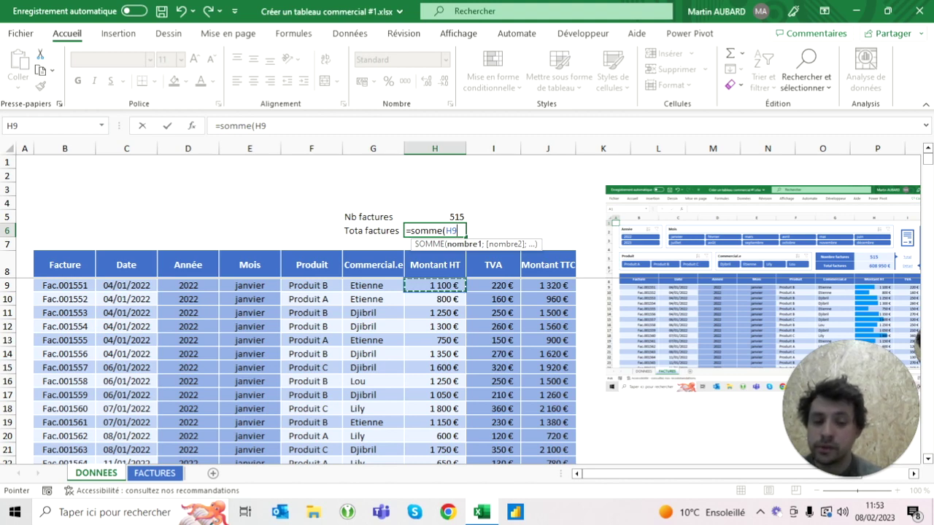
pyautogui.hotkey('ctrl', 'shift', 'Down')
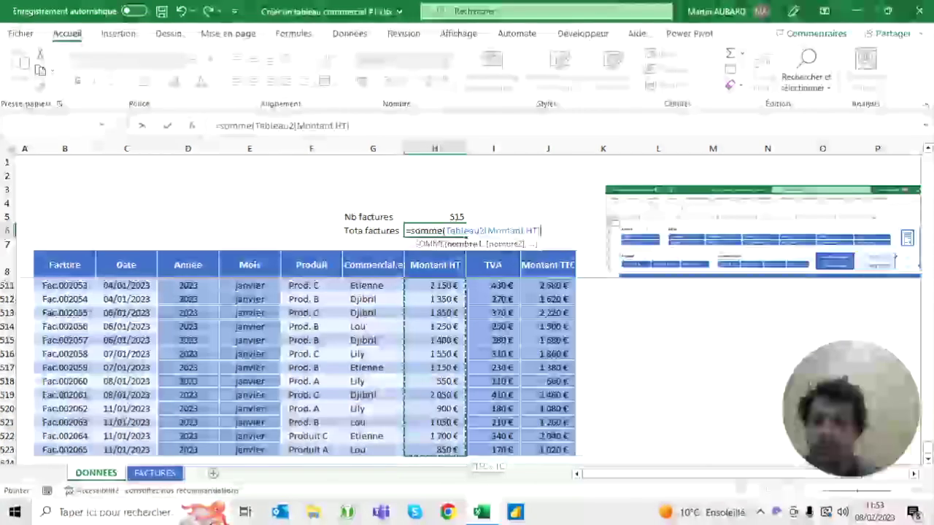
pyautogui.write(')')
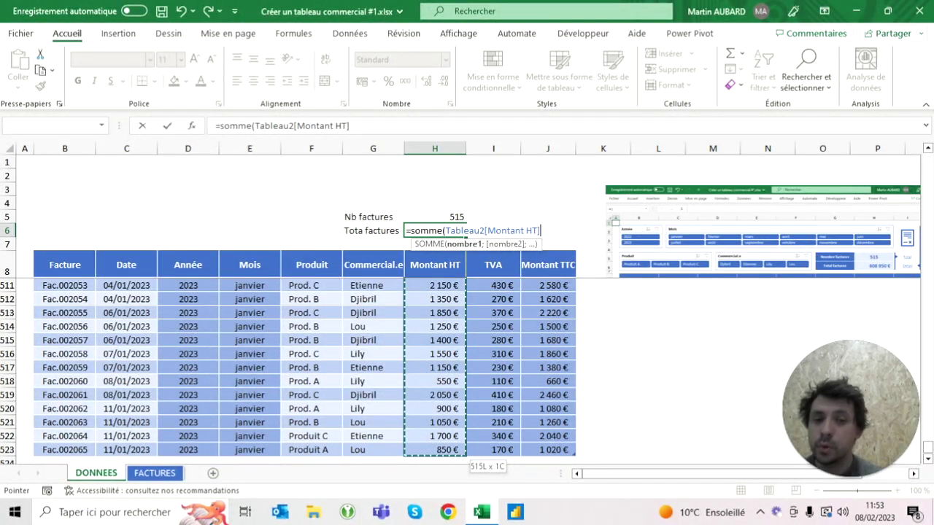
pyautogui.hotkey('ctrl', 'Return')
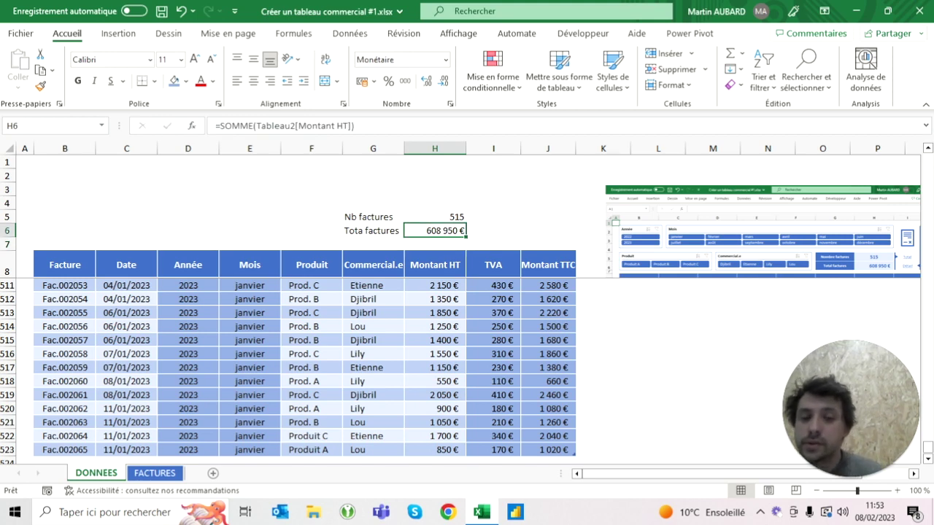
pyautogui.click(134, 477)
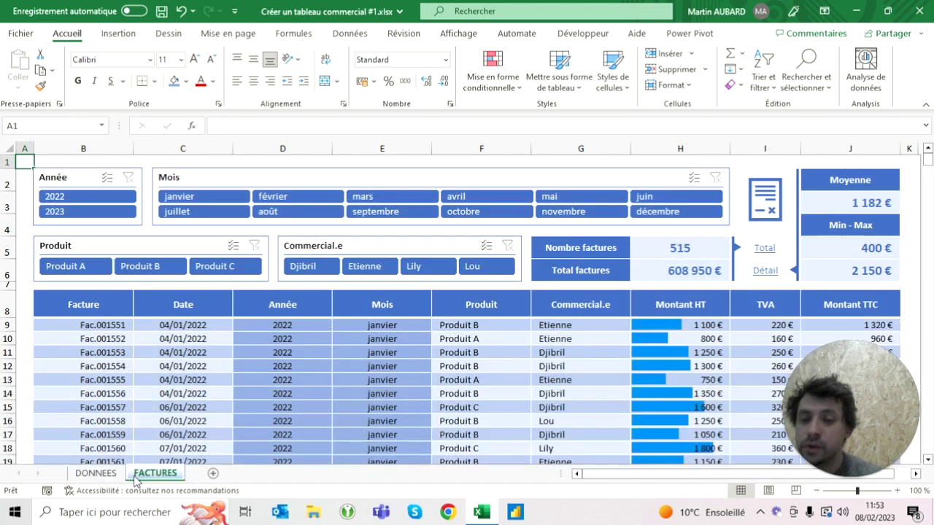
# - Back on DONNEES, give the summary values H5:H6 a light fill
pyautogui.click(96, 473)
pyautogui.moveTo(435, 216); pyautogui.dragTo(434, 231)
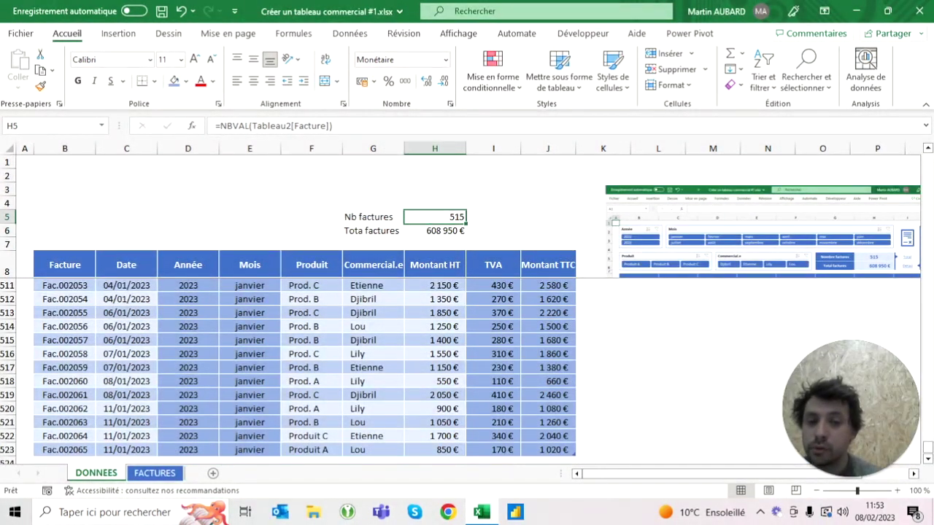
pyautogui.click(186, 81)
pyautogui.click(278, 141)
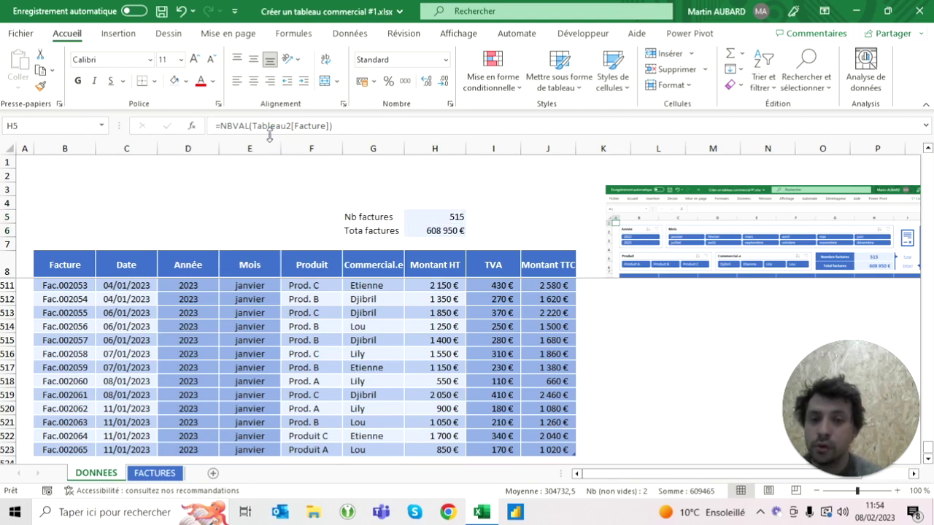
# - Fill the labels G5:G6 dark blue with bold white text
pyautogui.click(373, 216)
pyautogui.moveTo(373, 217); pyautogui.dragTo(372, 230)
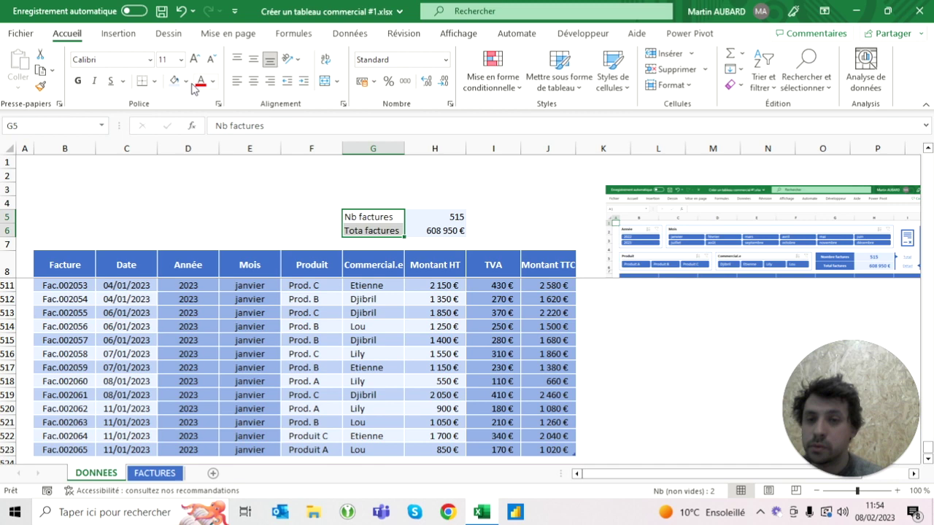
pyautogui.click(186, 81)
pyautogui.click(267, 116)
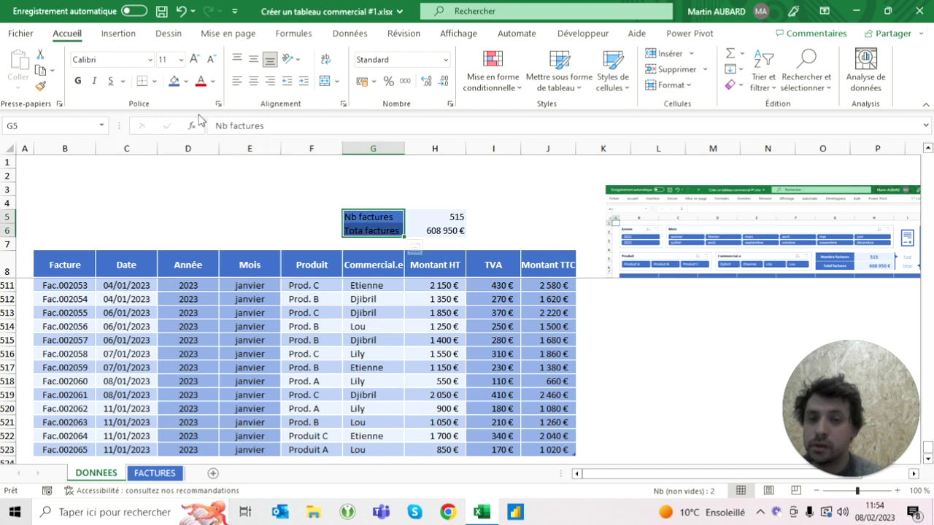
pyautogui.click(78, 81)
pyautogui.click(212, 81)
pyautogui.click(200, 138)
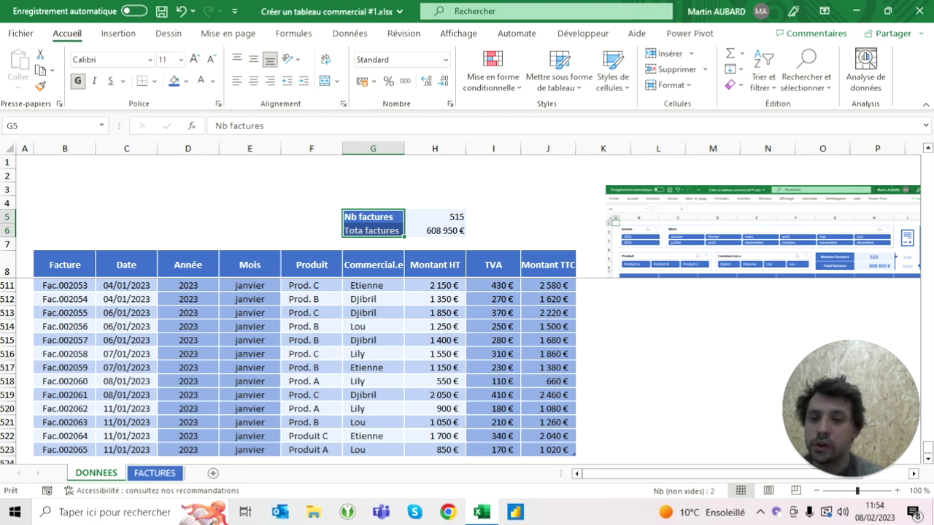
# - Add coloured borders around the G5:H6 summary block
pyautogui.hotkey('shift', 'Right')
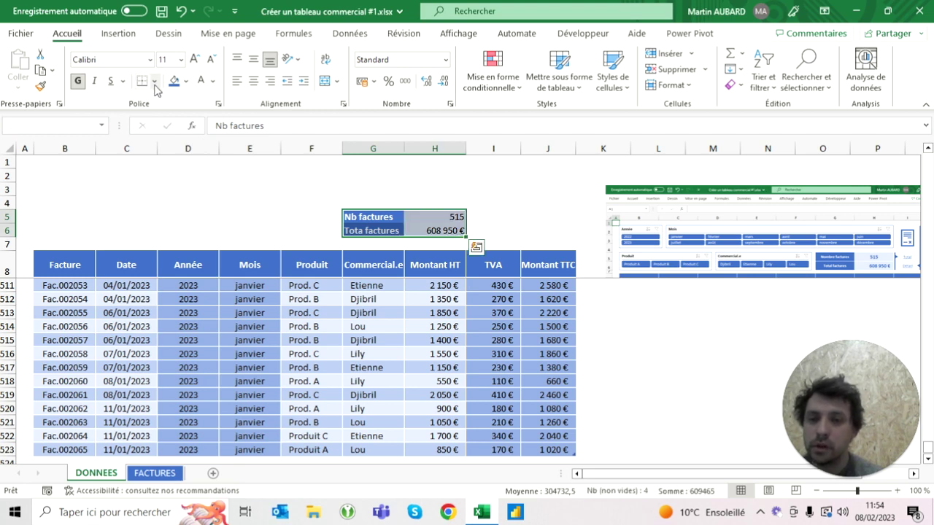
pyautogui.click(155, 82)
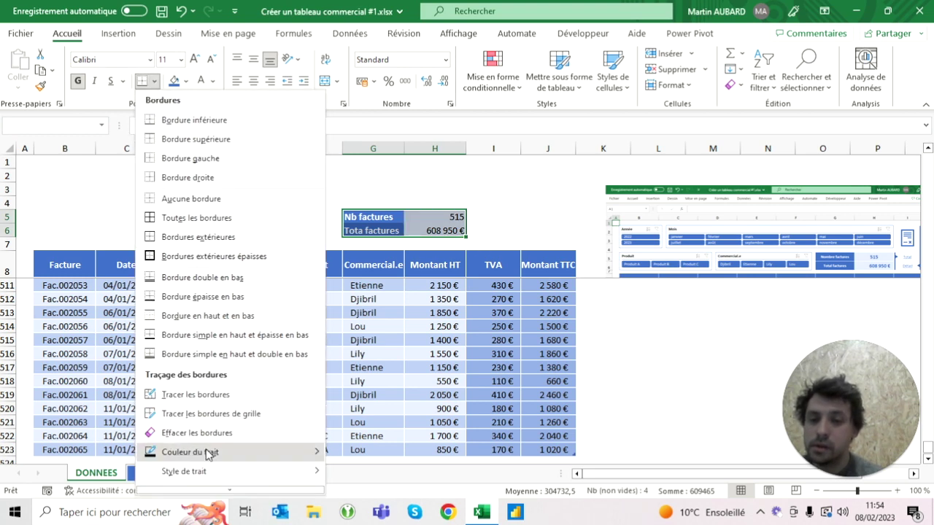
pyautogui.moveTo(208, 453)
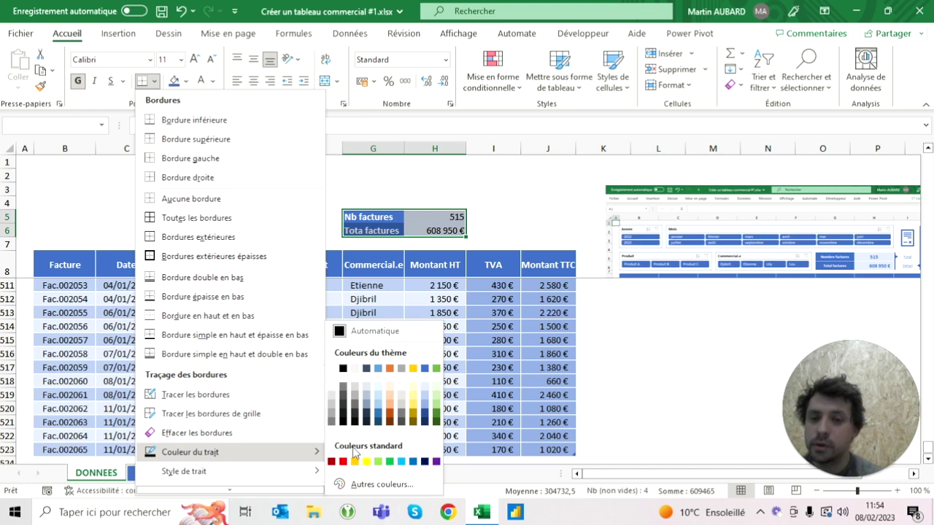
pyautogui.click(343, 369)
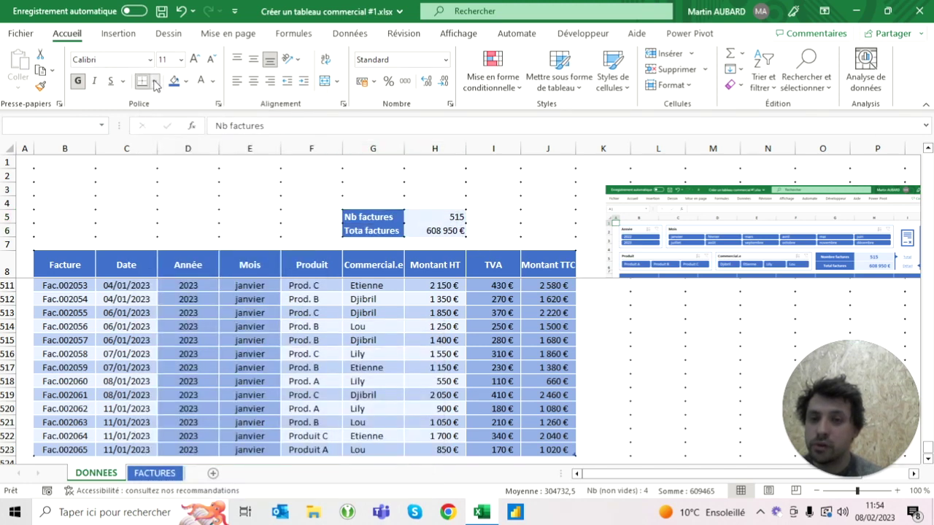
pyautogui.click(154, 81)
pyautogui.click(196, 217)
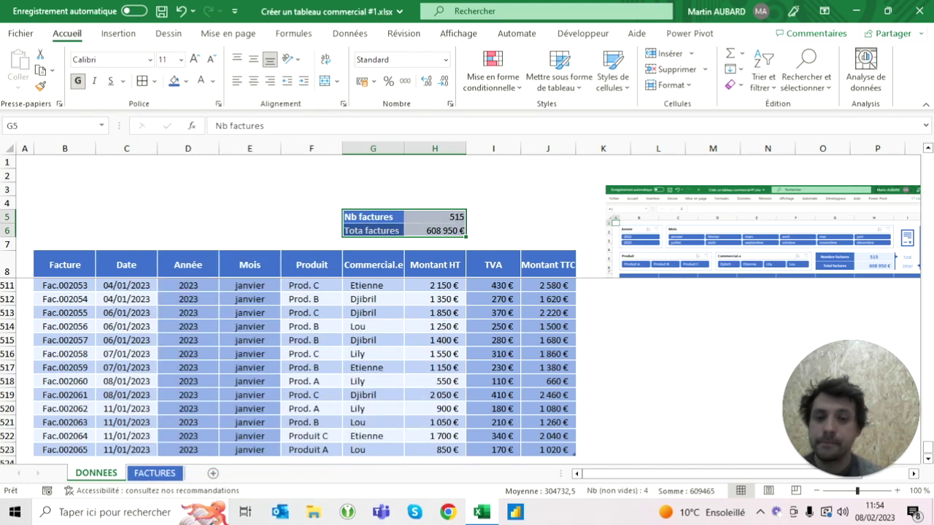
pyautogui.click(250, 175)
# - Right-align and slightly indent the summary labels, and widen column G to fit
pyautogui.moveTo(372, 217); pyautogui.dragTo(372, 230)
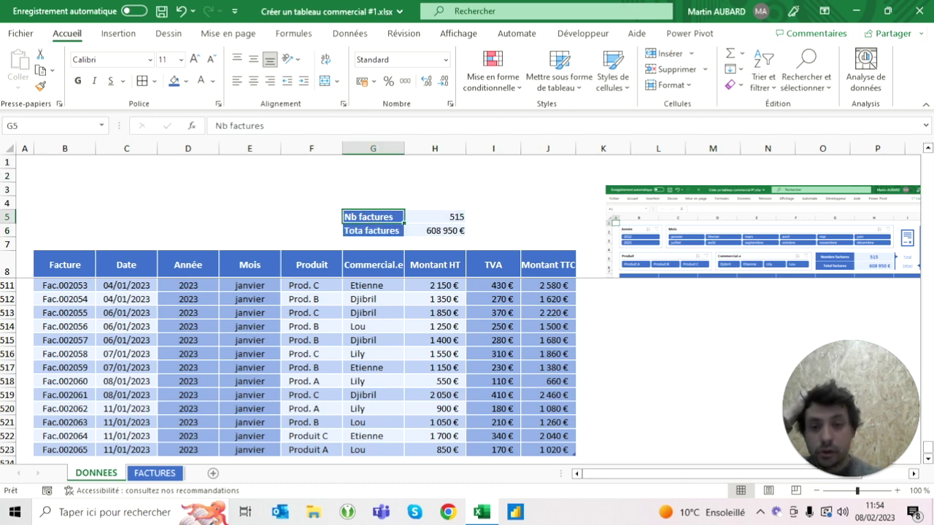
pyautogui.click(270, 83)
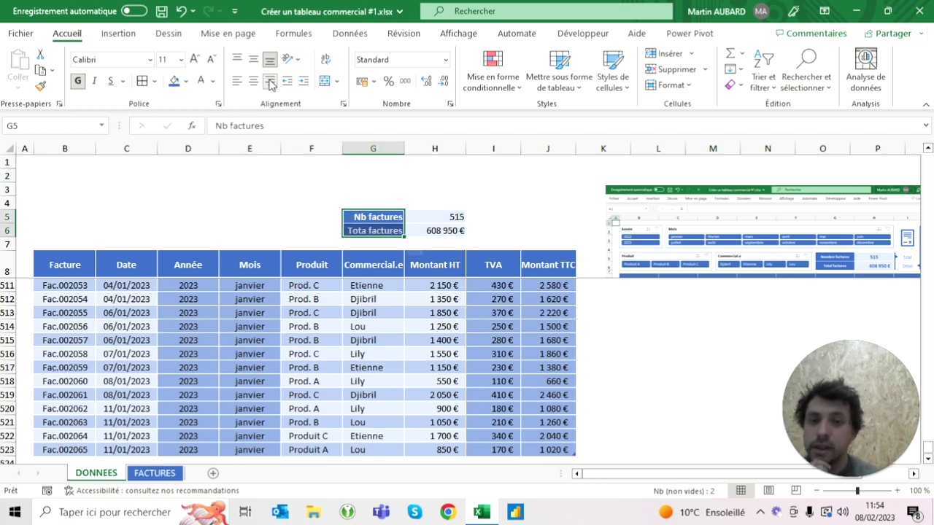
pyautogui.click(305, 84)
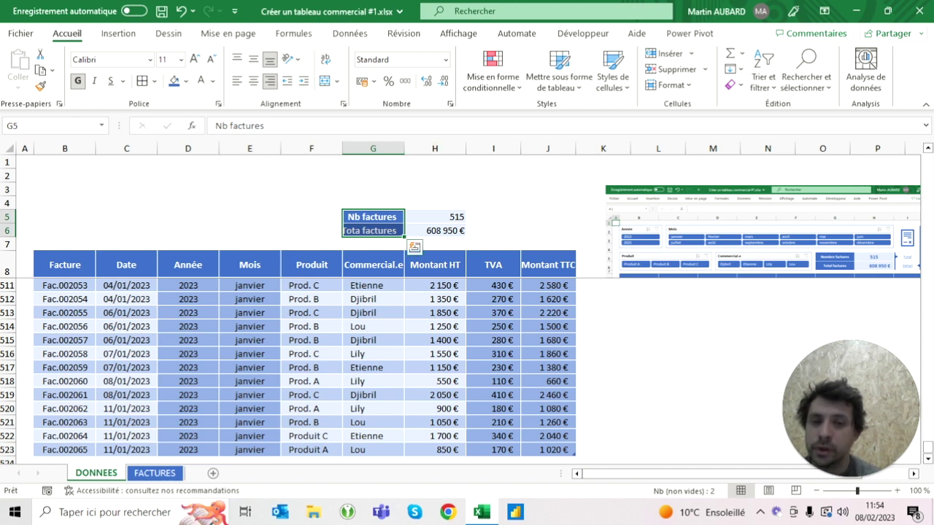
pyautogui.moveTo(404, 148); pyautogui.dragTo(412, 148)
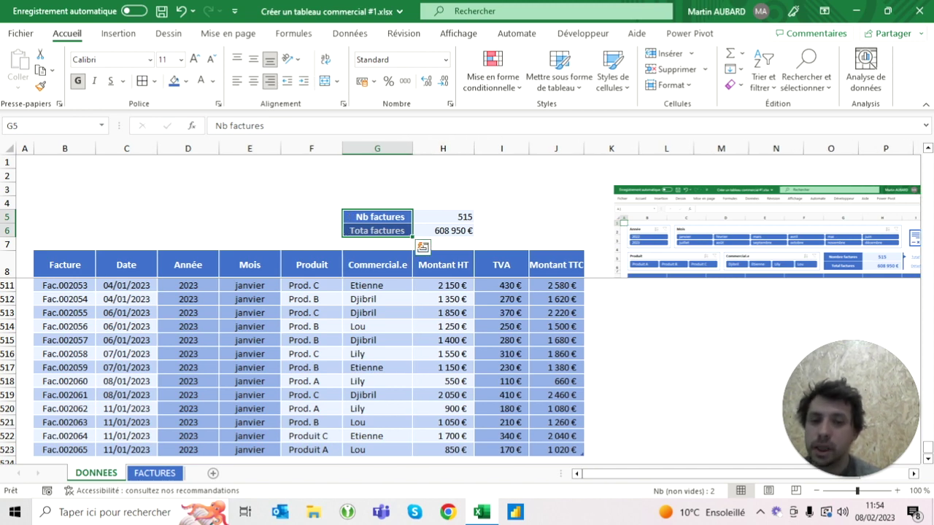
# - Centre the 515 count in H5 and right-align the 608 950 € total in H6
pyautogui.click(443, 217)
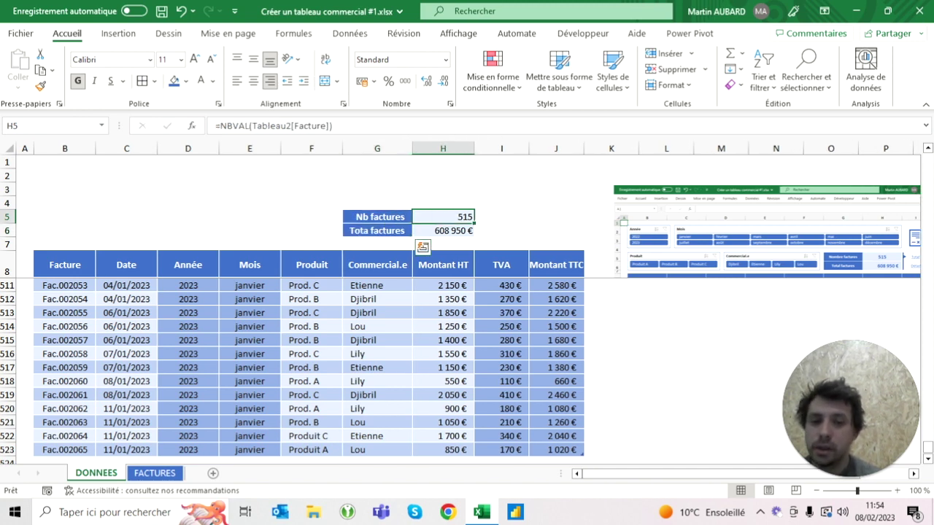
pyautogui.click(253, 81)
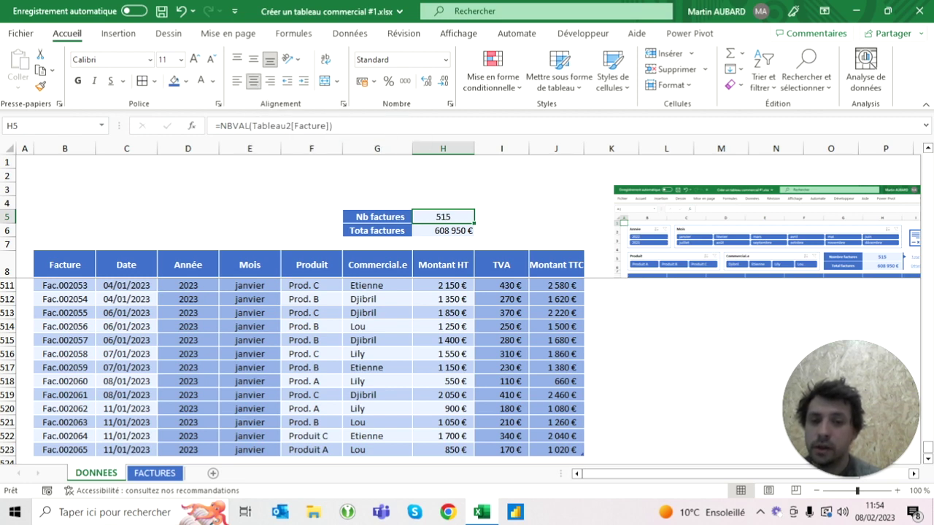
pyautogui.press('Down')
pyautogui.click(304, 82)
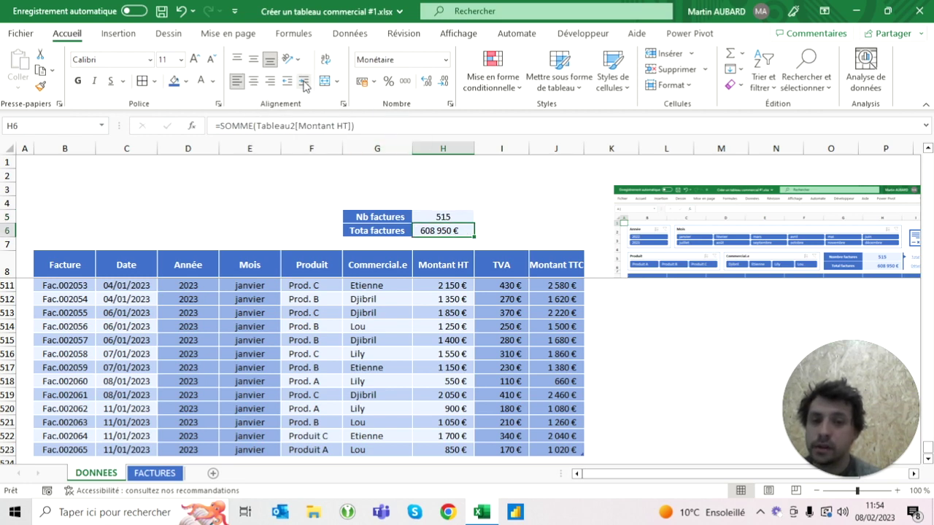
pyautogui.click(270, 81)
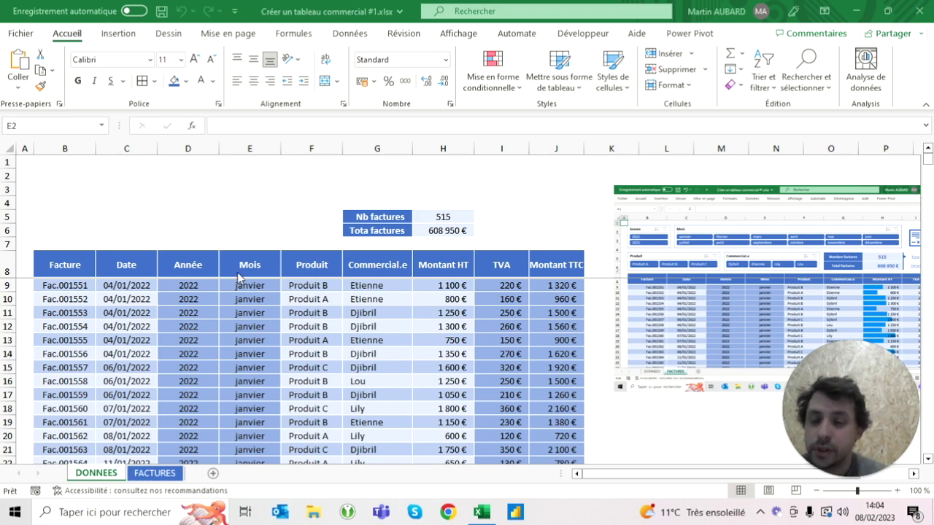
# - Delete the pasted reference screenshot and switch to the FACTURES dashboard
pyautogui.click(729, 292)
pyautogui.press('Delete')
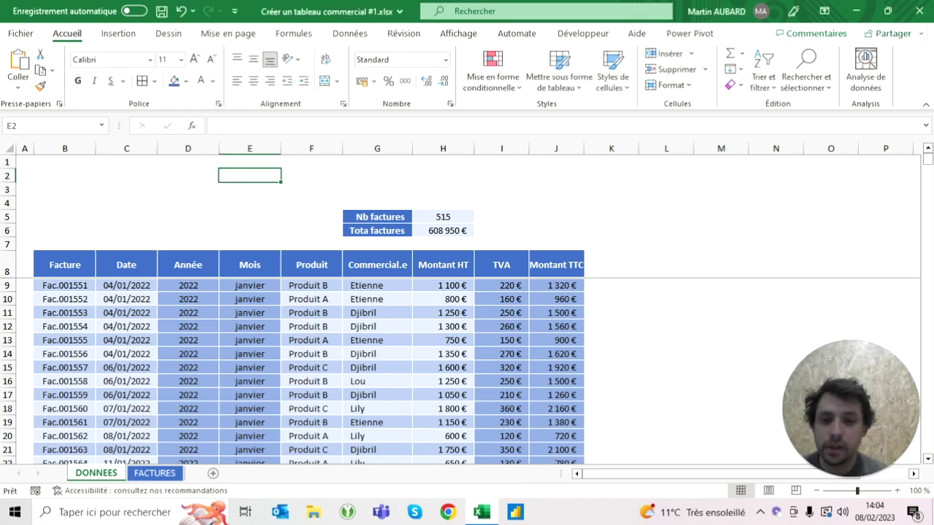
pyautogui.click(139, 473)
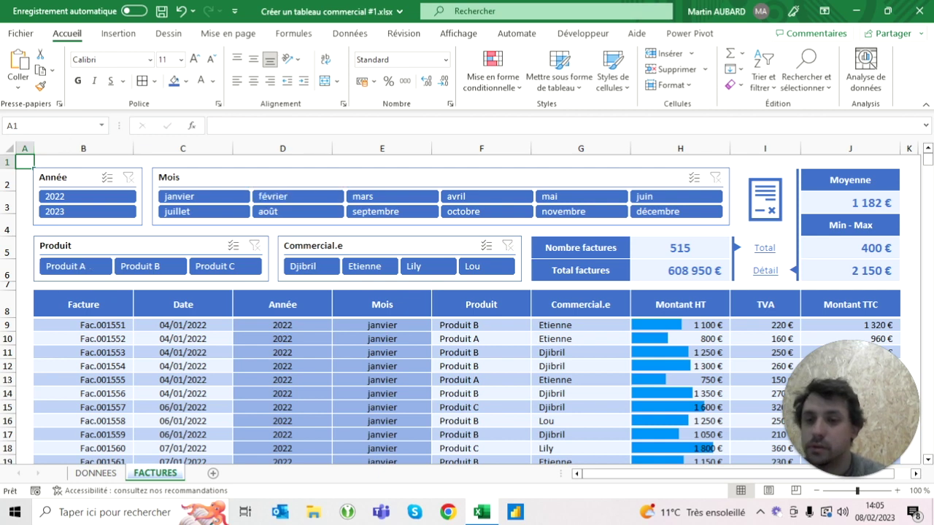
# - Select the Année, Mois, Produit and Commercial.e slicers, then select DONNEES columns B to J
pyautogui.click(73, 178)
pyautogui.click(364, 177)
pyautogui.click(131, 246)
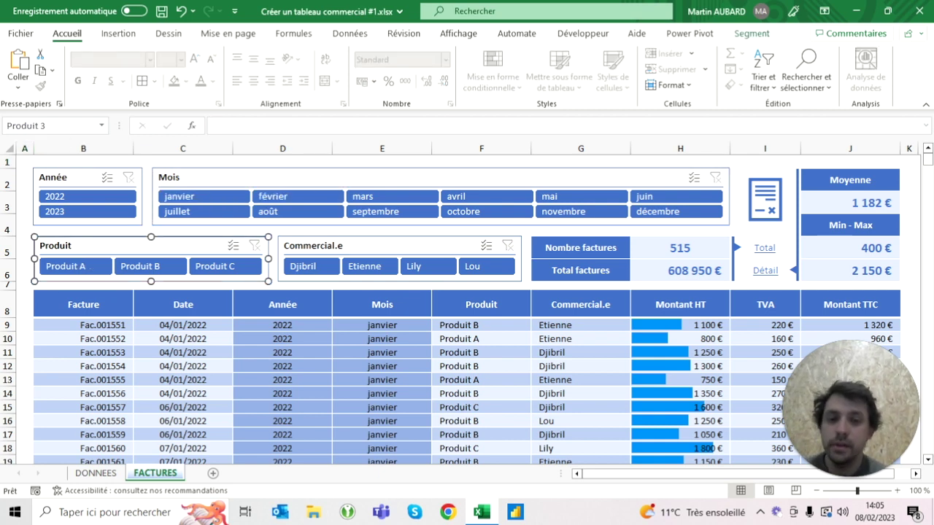
pyautogui.click(350, 245)
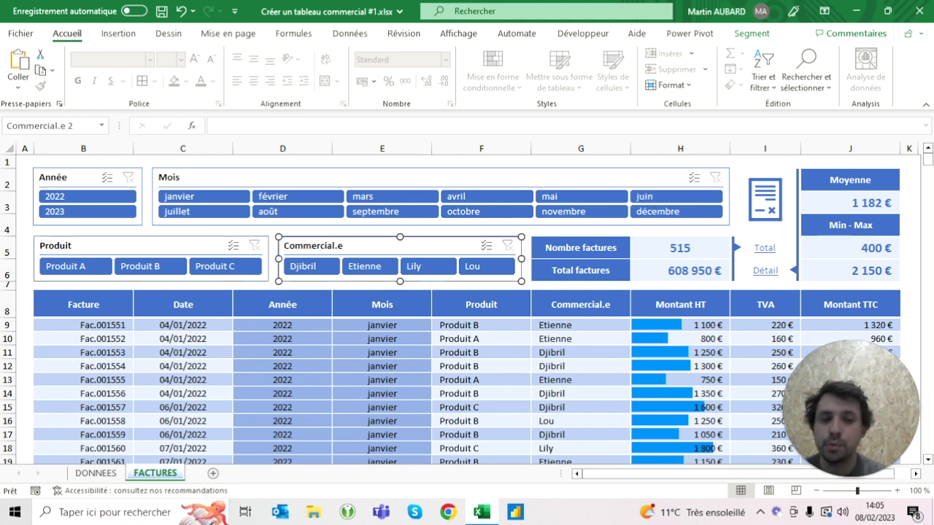
pyautogui.click(96, 473)
pyautogui.moveTo(64, 148); pyautogui.dragTo(576, 150)
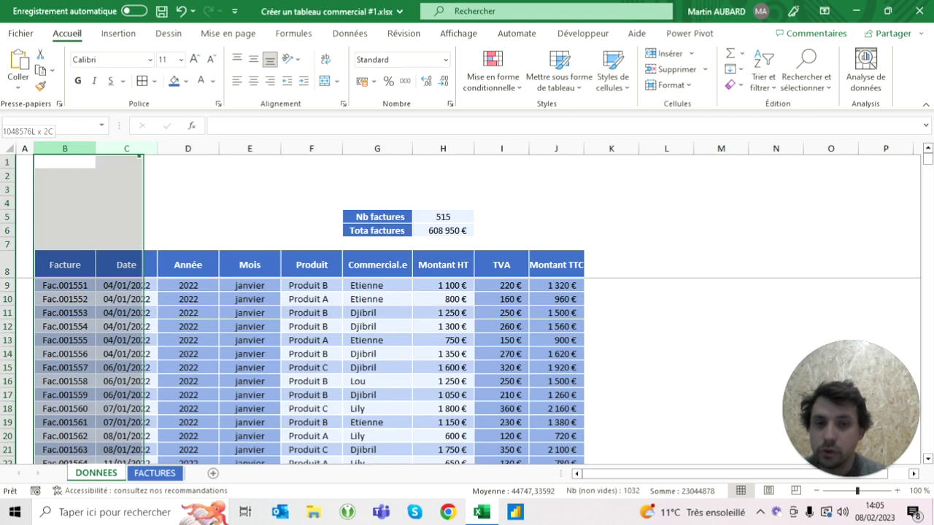
# - Widen columns B–J to 19,86 and set column I's width to 15
pyautogui.moveTo(583, 148); pyautogui.dragTo(639, 148)
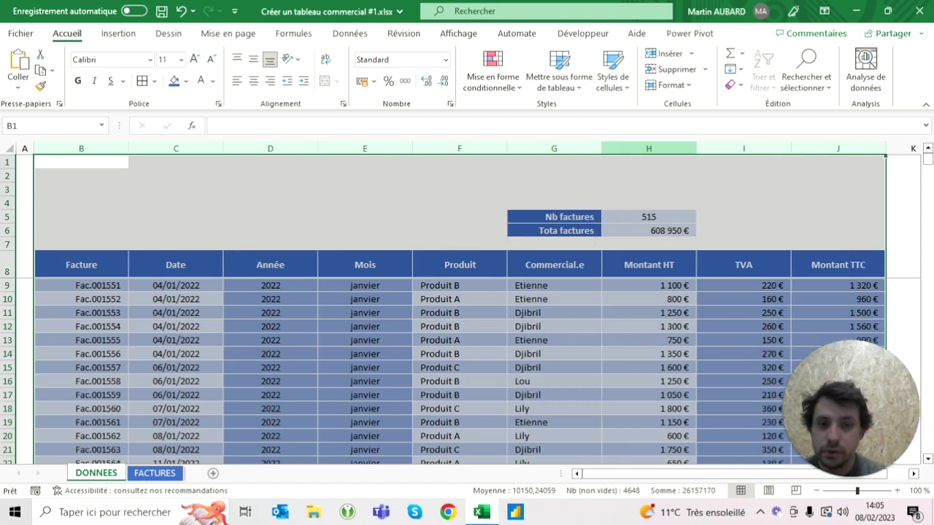
pyautogui.moveTo(696, 148); pyautogui.dragTo(699, 148)
pyautogui.click(773, 148)
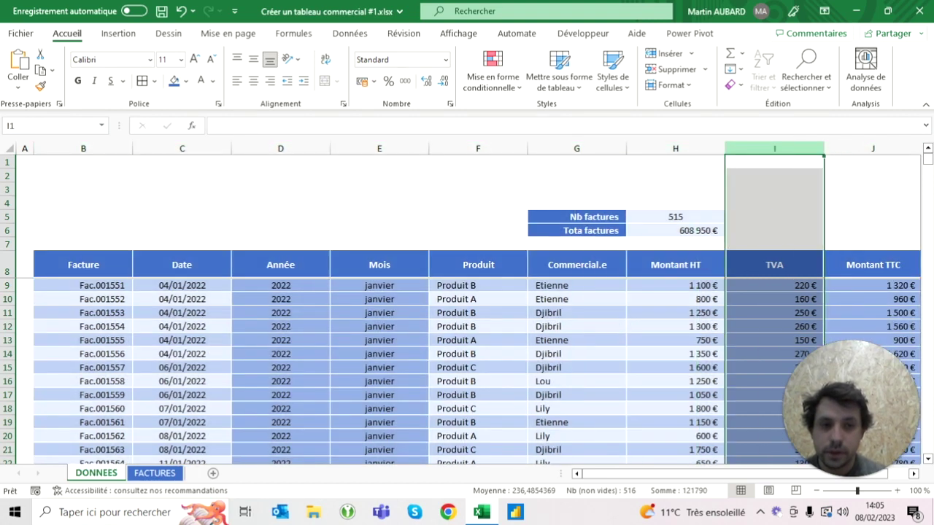
pyautogui.rightClick(753, 409)
pyautogui.click(724, 366)
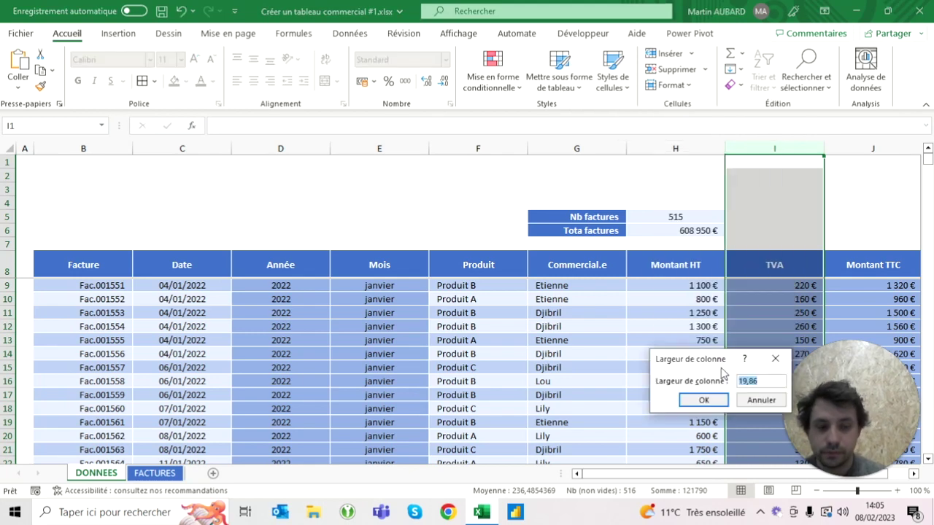
pyautogui.write('15')
pyautogui.press('Return')
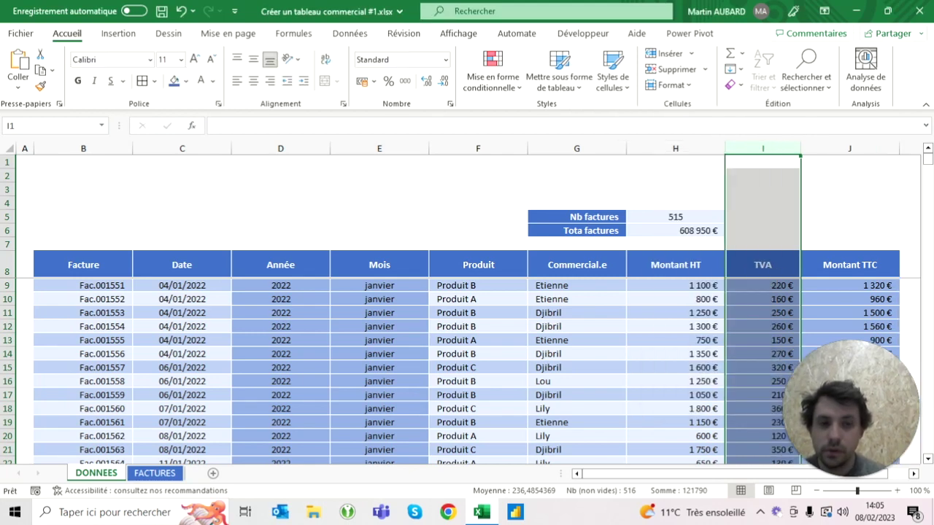
# - Compare with FACTURES, then reopen column I's width setting and cancel without changes
pyautogui.click(152, 473)
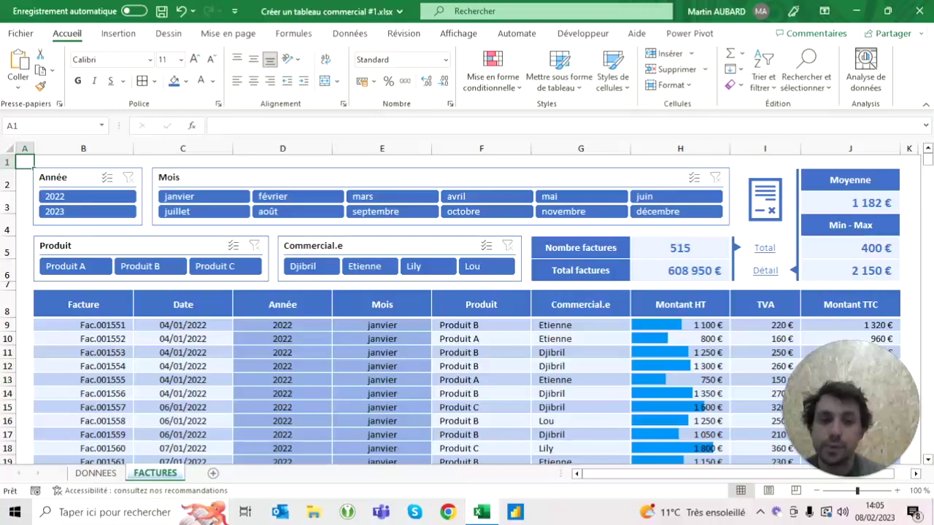
pyautogui.click(96, 474)
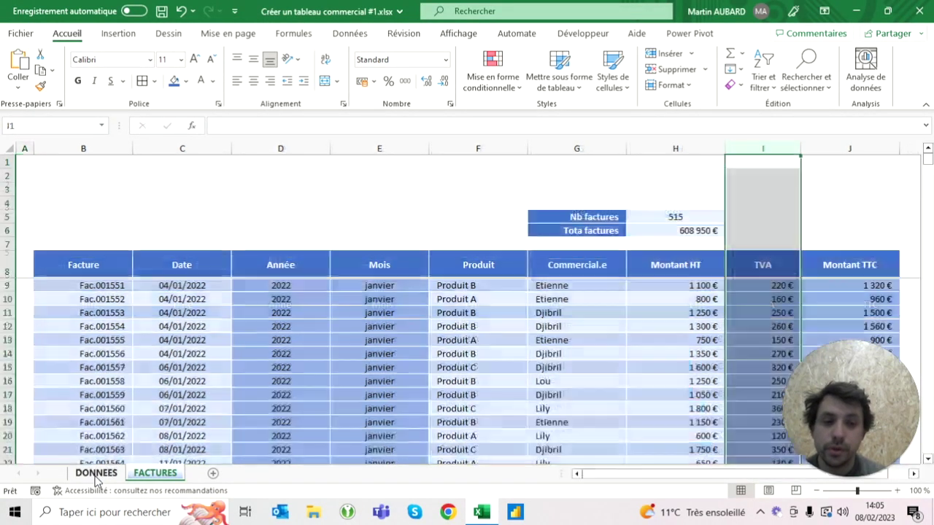
pyautogui.rightClick(762, 148)
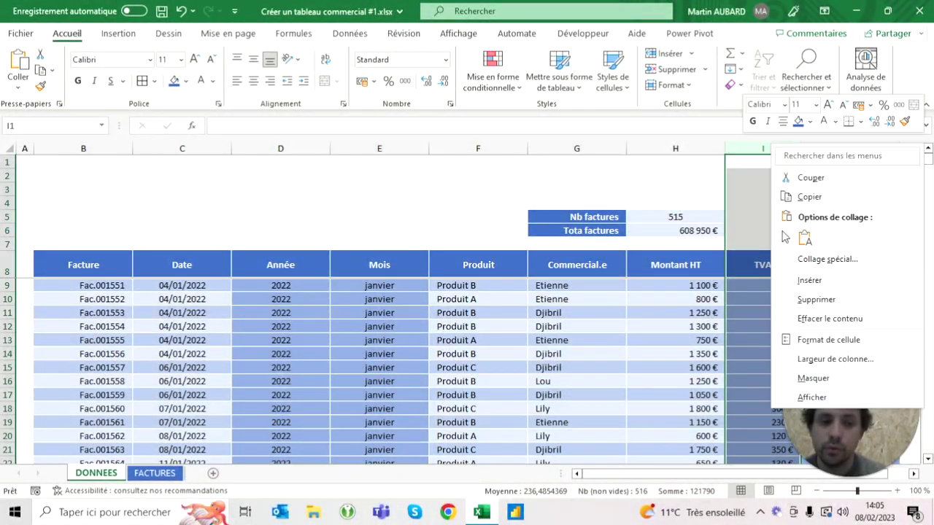
pyautogui.click(828, 363)
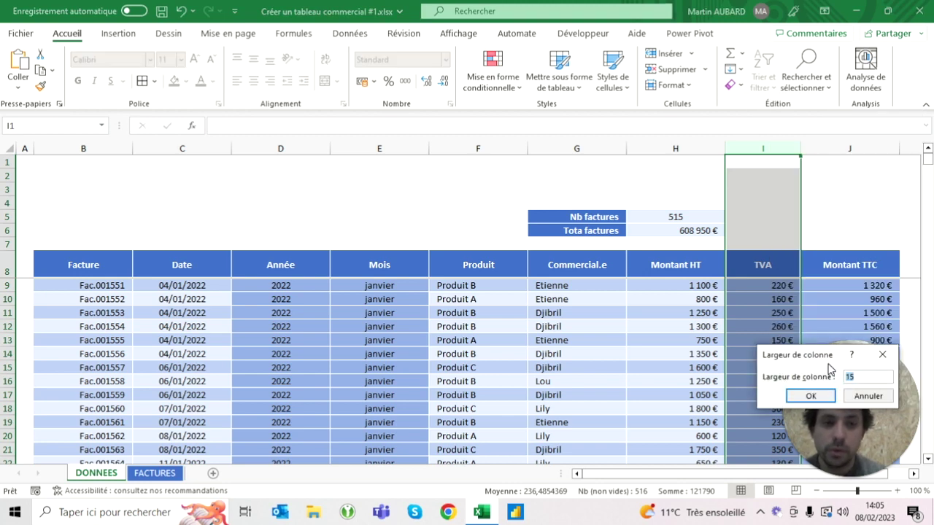
pyautogui.click(811, 396)
# - Set column K's width to 3
pyautogui.click(909, 148)
pyautogui.rightClick(909, 148)
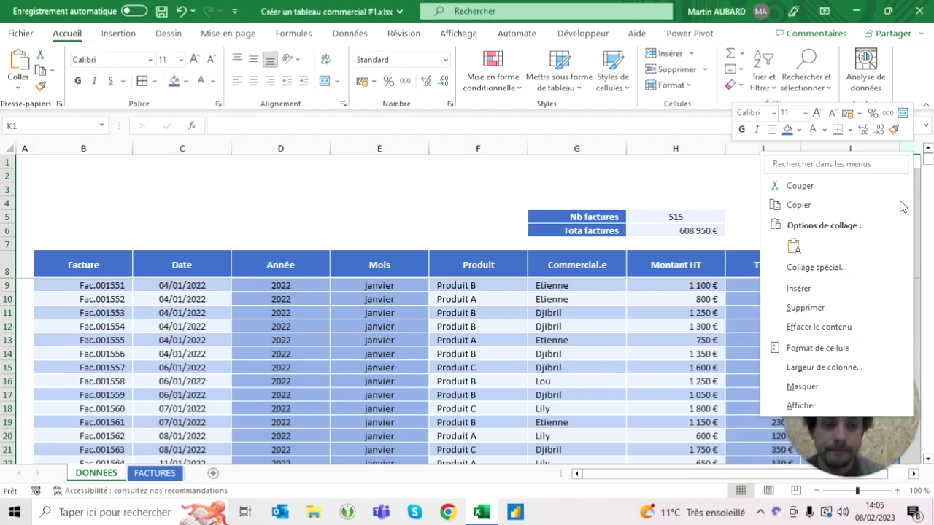
pyautogui.click(805, 364)
pyautogui.write('3')
pyautogui.press('Return')
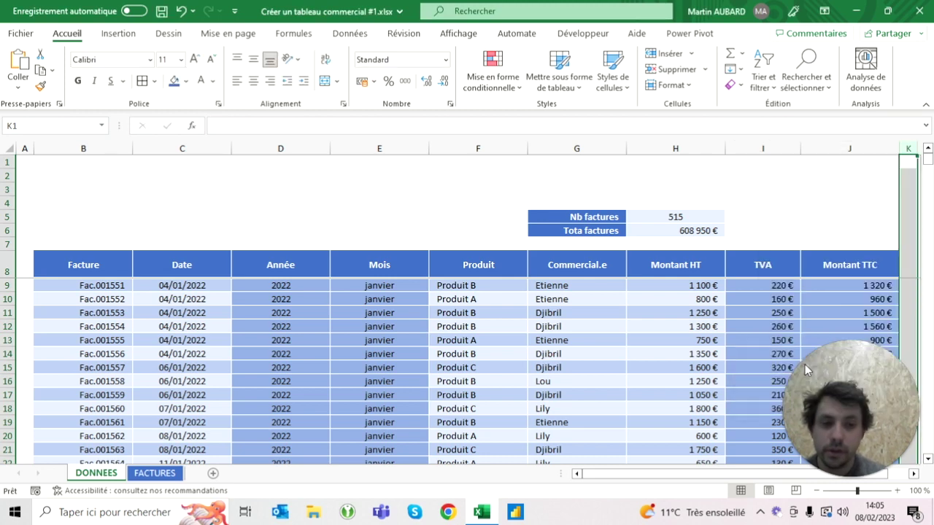
pyautogui.click(576, 354)
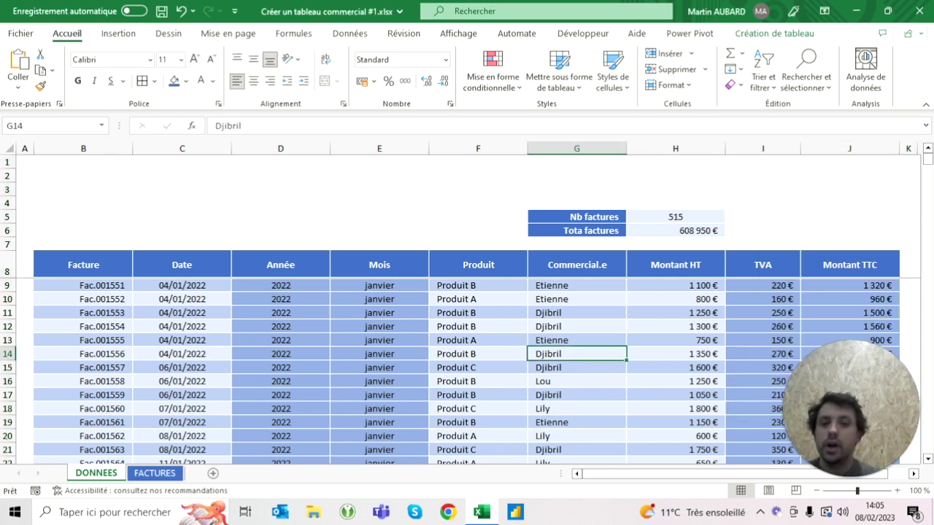
# - Compare DONNEES with the FACTURES dashboard, checking the Nb factures count, ending on FACTURES
pyautogui.click(154, 474)
pyautogui.click(111, 475)
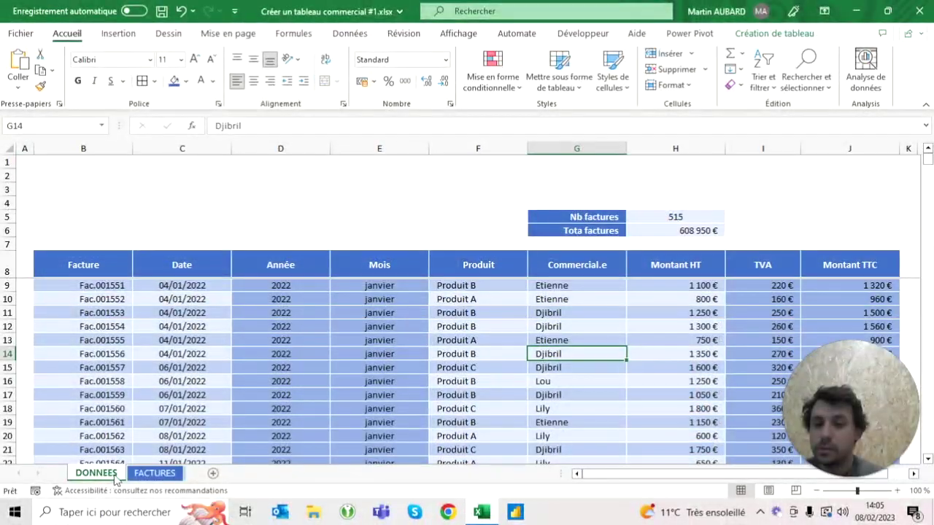
pyautogui.click(150, 474)
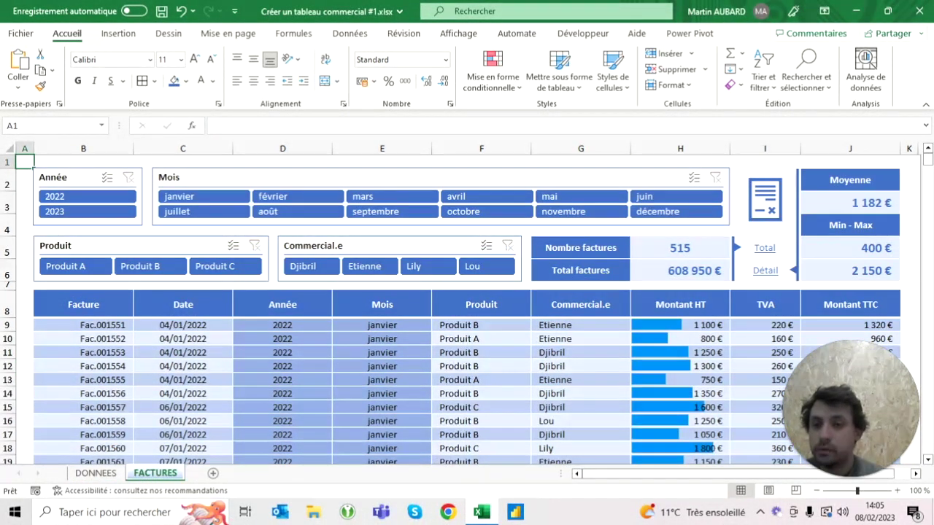
pyautogui.click(95, 473)
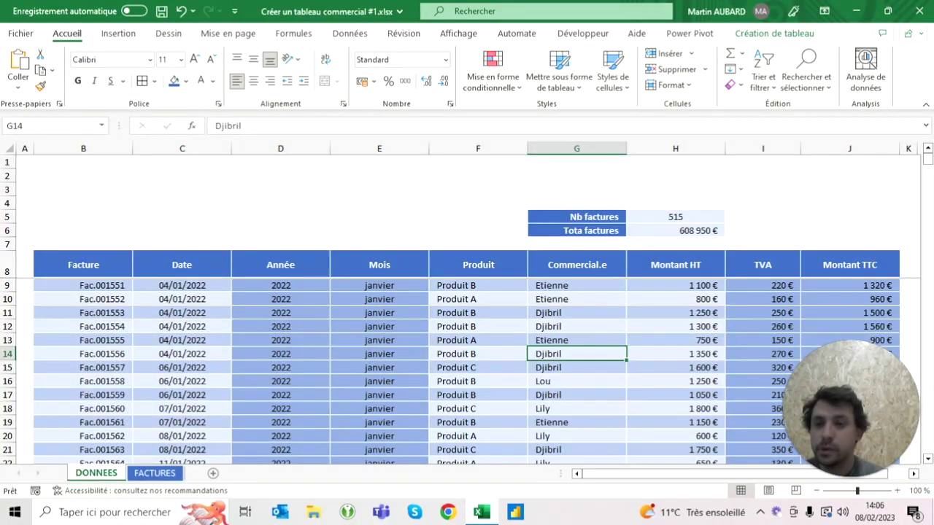
pyautogui.click(675, 217)
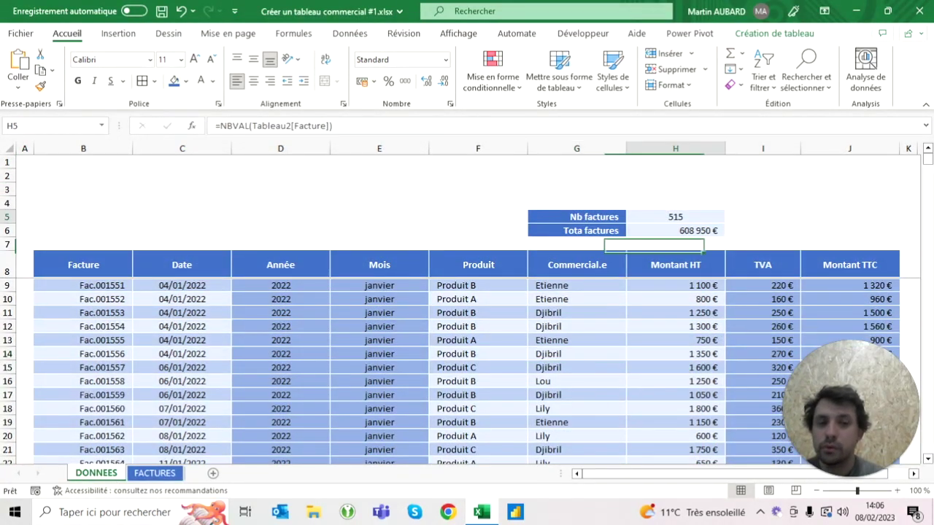
pyautogui.click(157, 474)
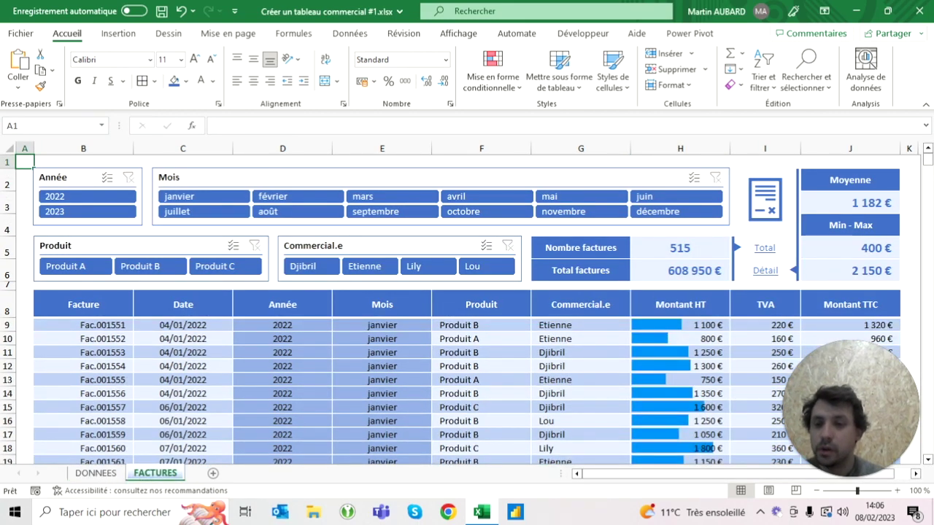
# - Set rows 2 to 6 on DONNEES to a height of 25
pyautogui.click(95, 473)
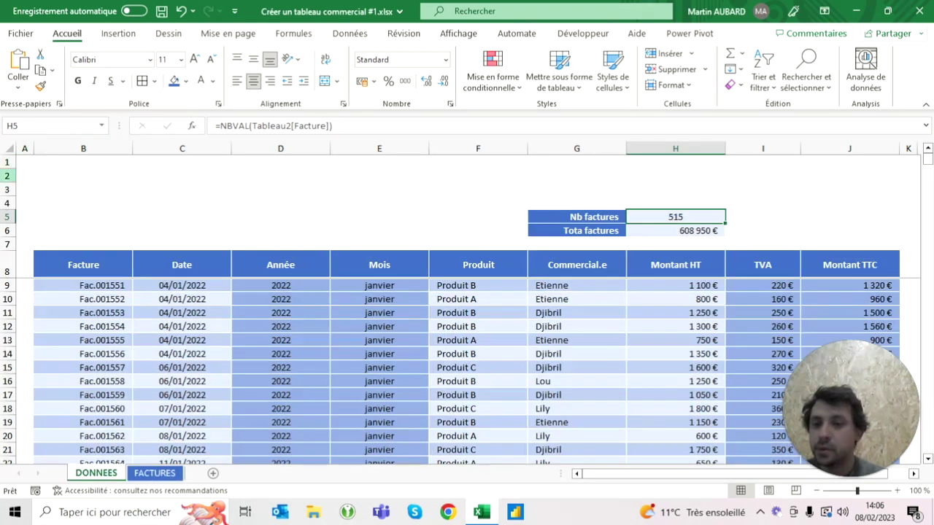
pyautogui.moveTo(7, 176); pyautogui.dragTo(6, 230)
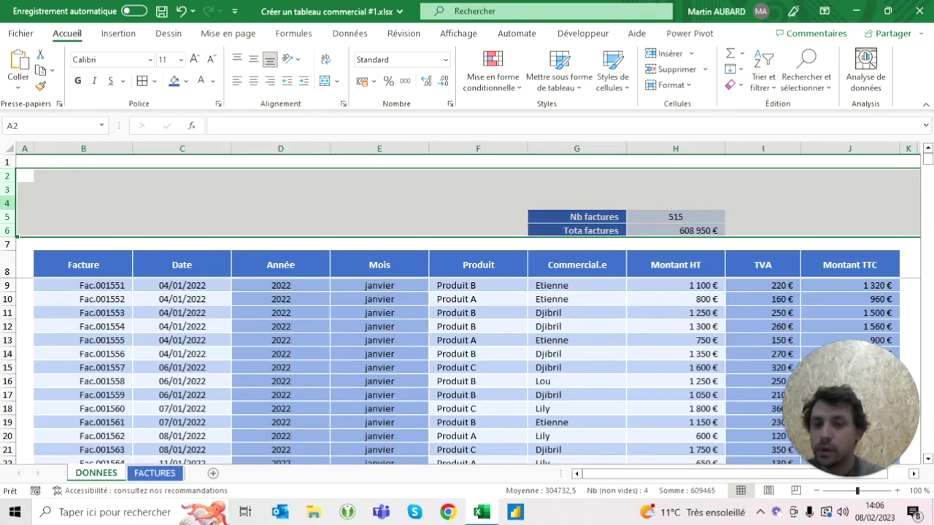
pyautogui.rightClick(7, 204)
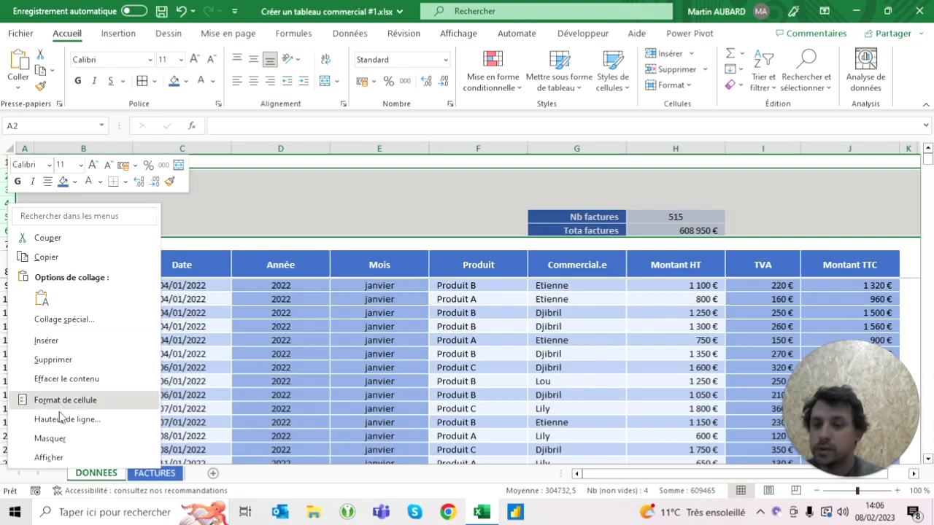
pyautogui.click(65, 419)
pyautogui.write('25')
pyautogui.click(48, 455)
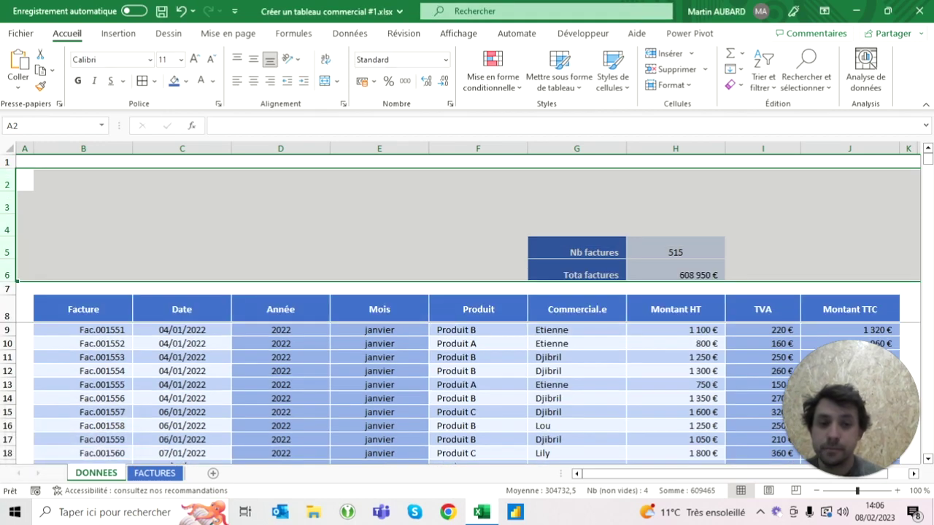
pyautogui.click(182, 330)
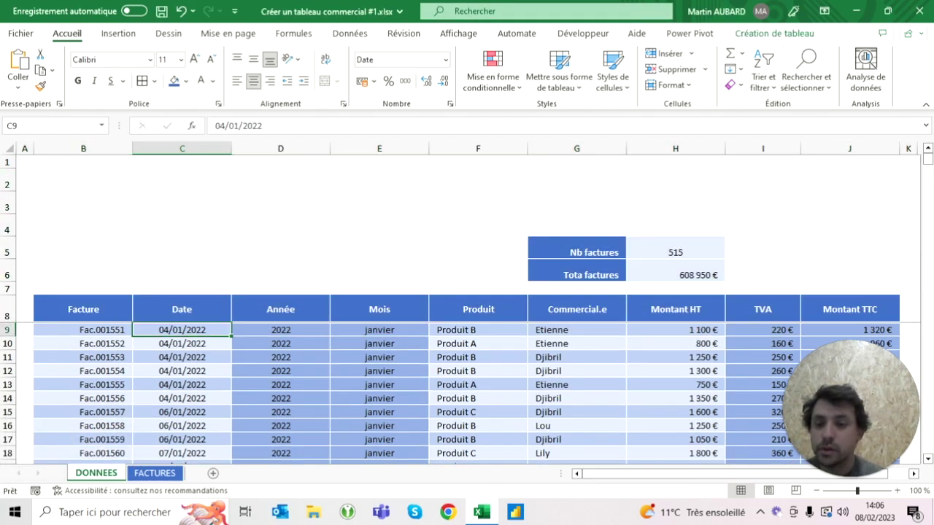
pyautogui.click(154, 472)
pyautogui.click(103, 474)
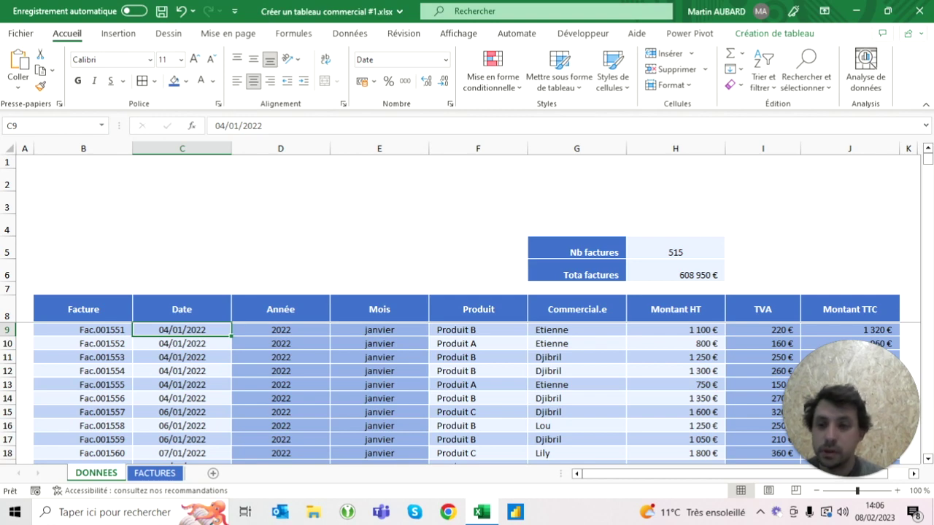
# - Centre G5:H6 vertically and horizontally, right-align the H6 total, then view FACTURES
pyautogui.moveTo(576, 252); pyautogui.dragTo(675, 275)
pyautogui.click(259, 63)
pyautogui.click(253, 80)
pyautogui.click(674, 270)
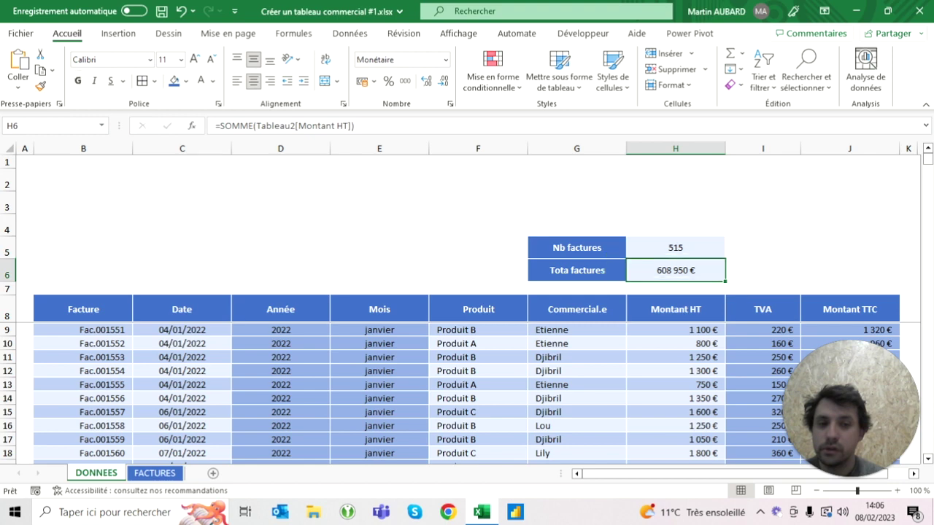
pyautogui.click(269, 80)
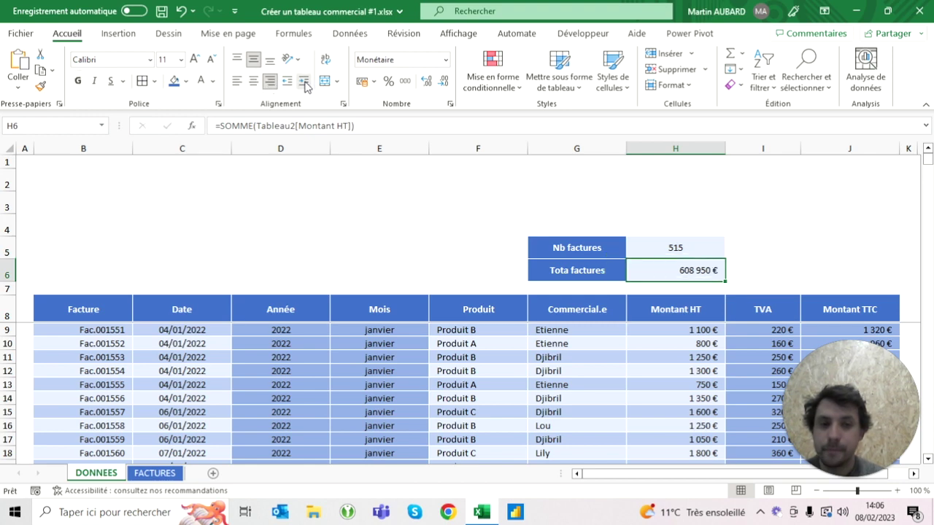
pyautogui.click(576, 179)
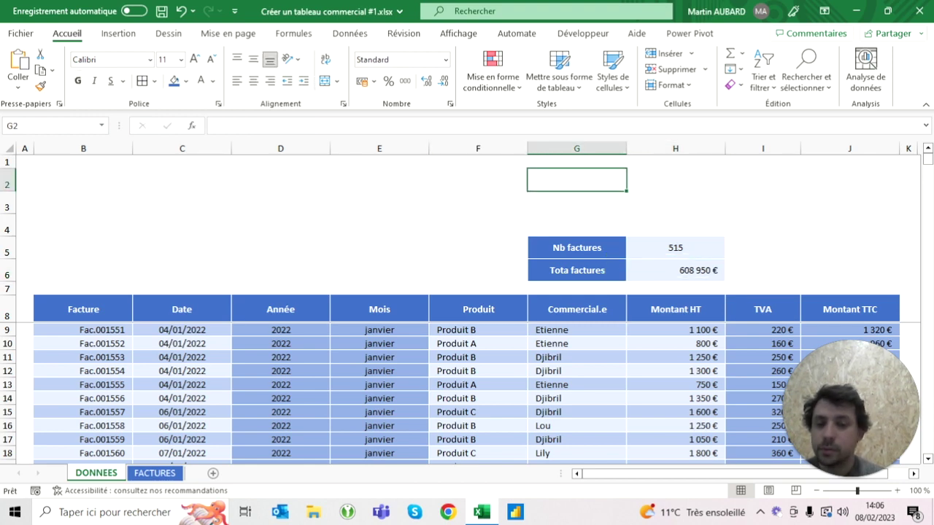
pyautogui.click(154, 473)
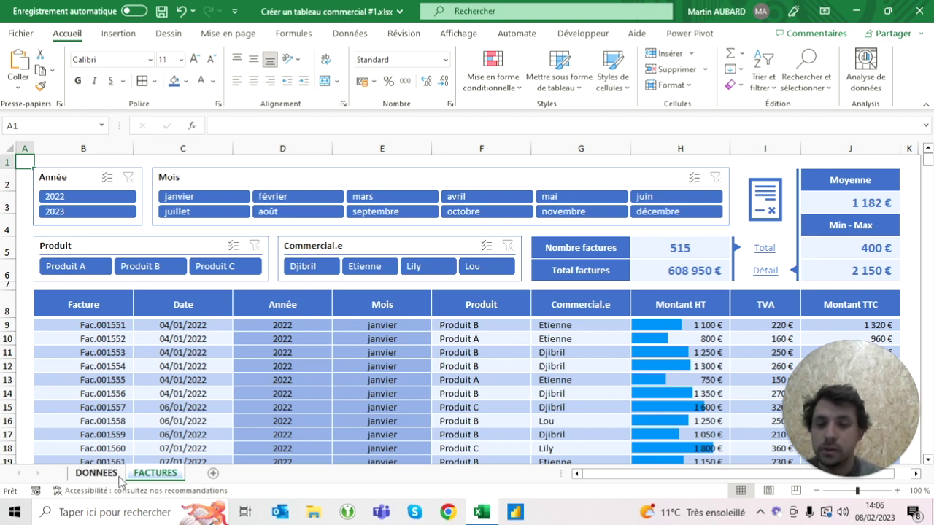
# - Paste the Nb factures label cell into J2 and J4 on the DONNEES sheet
pyautogui.click(96, 473)
pyautogui.hotkey('ctrl', 'c')
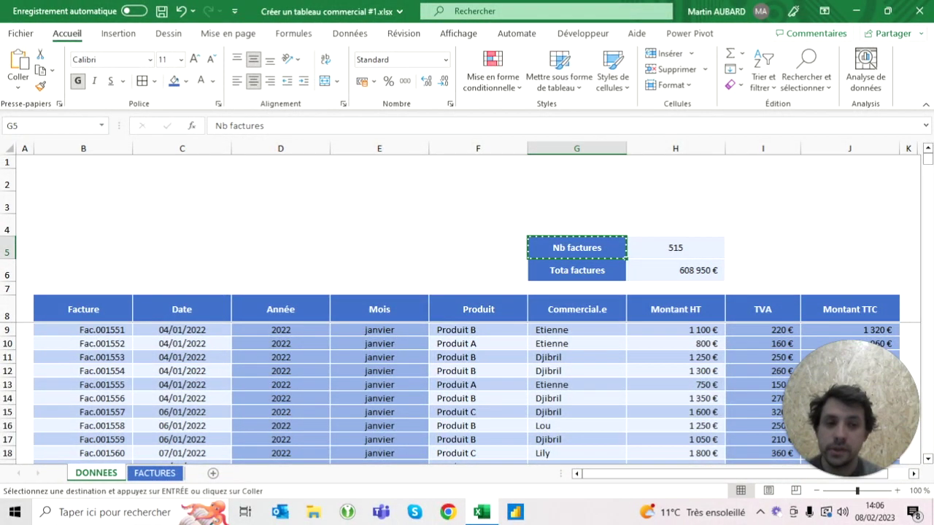
pyautogui.click(831, 175)
pyautogui.hotkey('ctrl', 'v')
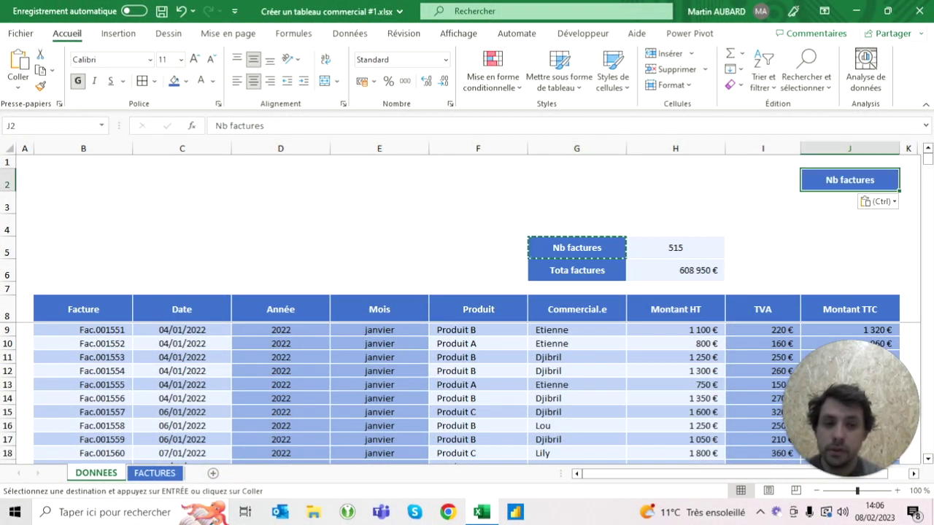
pyautogui.click(849, 224)
pyautogui.hotkey('ctrl', 'v')
# - Paste the H6 total cell into J3, J5 and J6
pyautogui.click(675, 248)
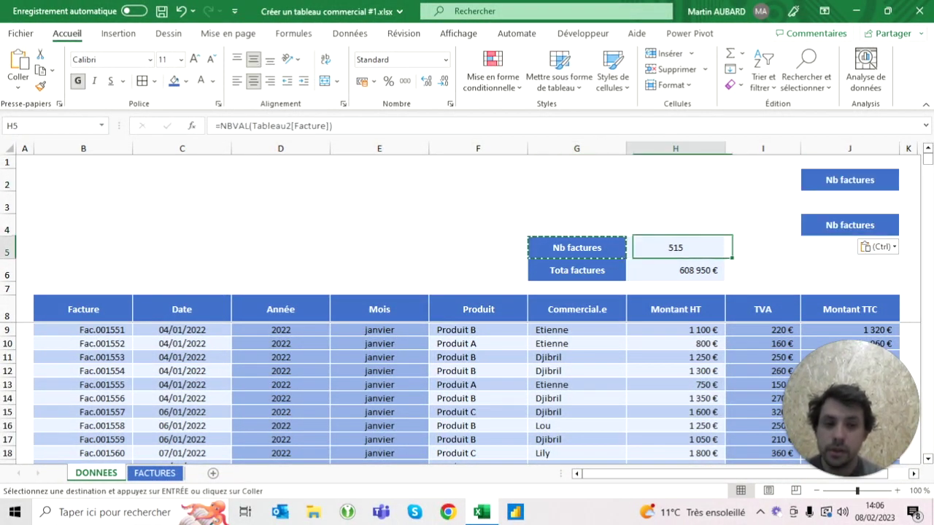
pyautogui.hotkey('ctrl', 'c')
pyautogui.click(700, 270)
pyautogui.hotkey('ctrl', 'c')
pyautogui.click(849, 202)
pyautogui.hotkey('ctrl', 'v')
pyautogui.click(849, 247)
pyautogui.hotkey('ctrl', 'v')
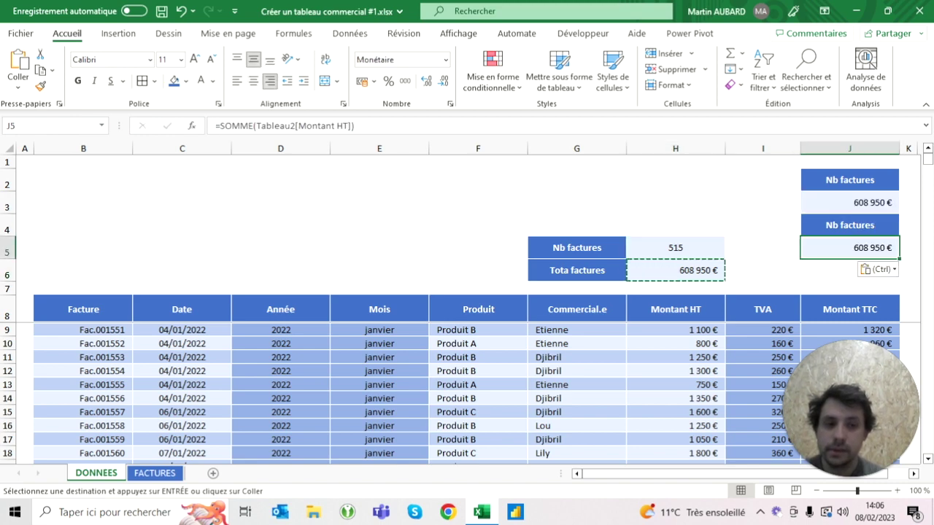
pyautogui.click(849, 270)
pyautogui.hotkey('ctrl', 'v')
pyautogui.press('Escape')
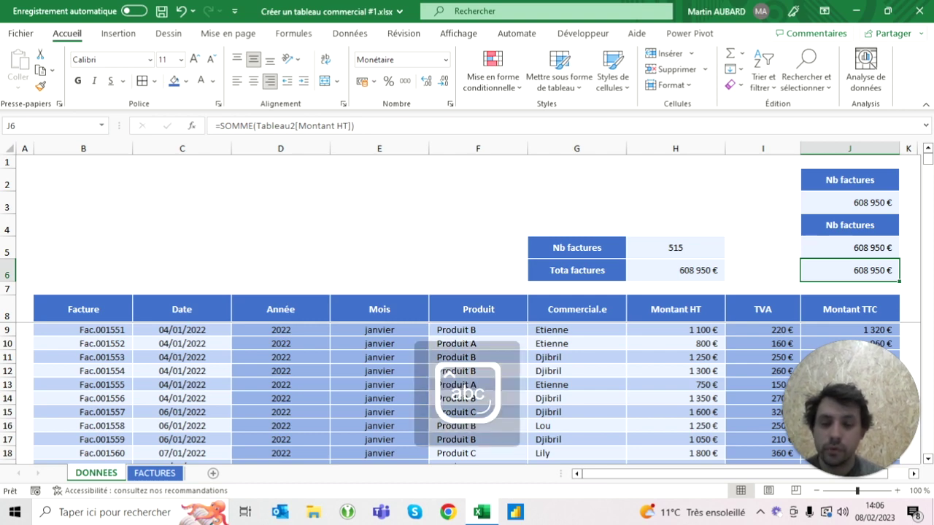
# - Clear the contents of J2:J6, keeping their fills, and return to the FACTURES dashboard
pyautogui.moveTo(848, 270); pyautogui.dragTo(849, 179)
pyautogui.press('Delete')
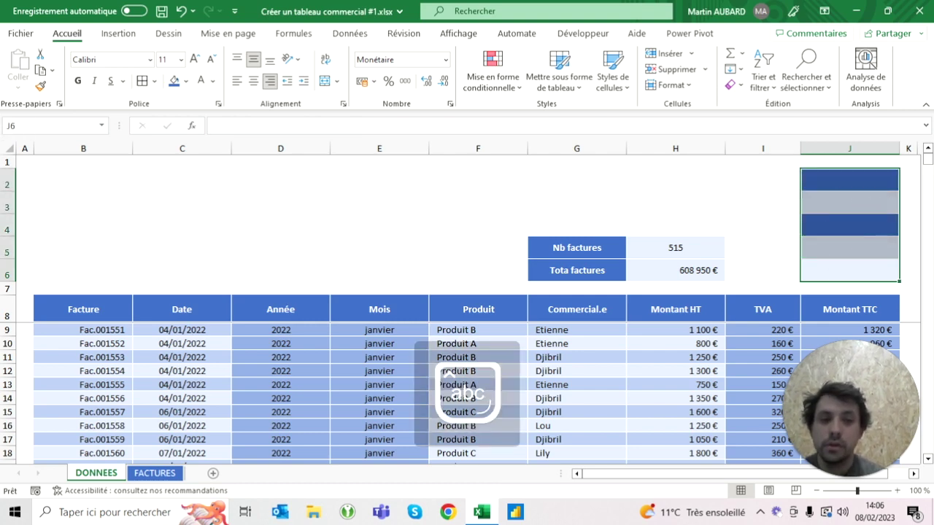
pyautogui.click(675, 179)
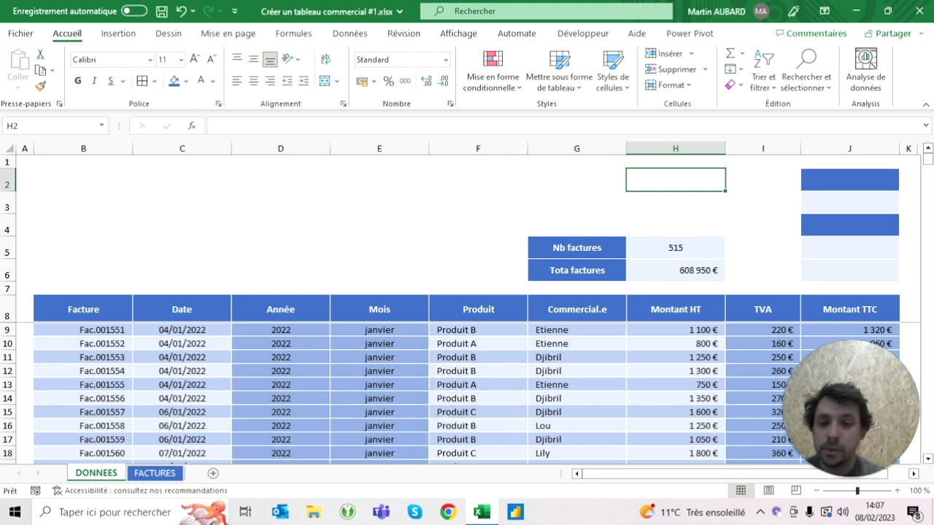
pyautogui.click(155, 472)
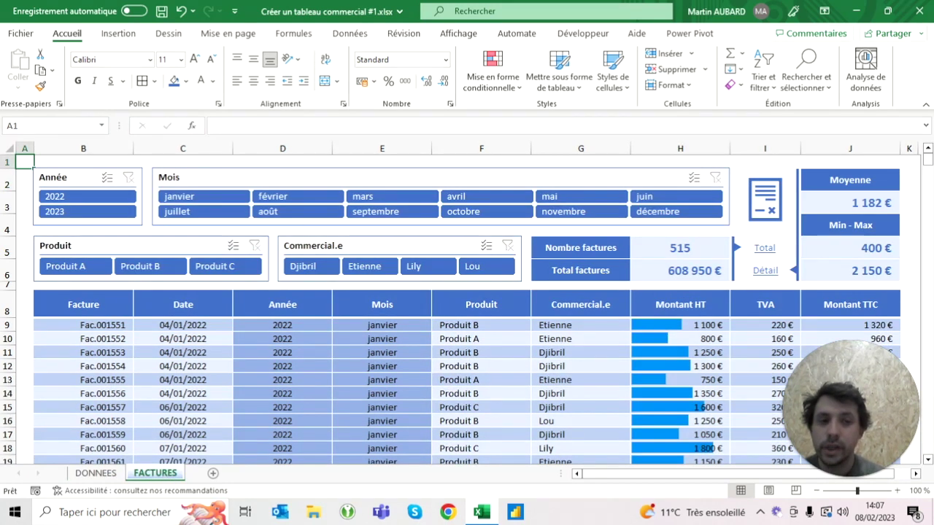
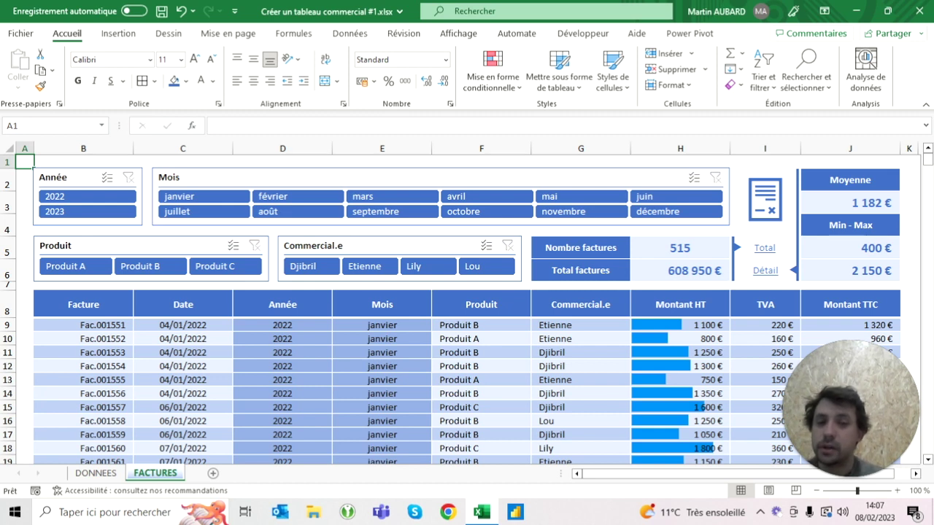
# - Switch to the DONNEES sheet and scroll through its invoice table
pyautogui.click(108, 473)
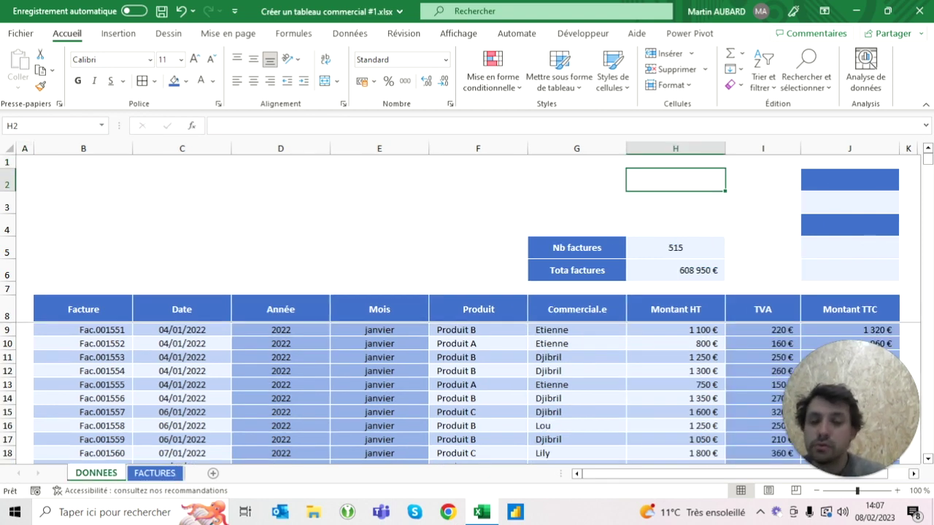
pyautogui.scroll(-10, 452, 386)
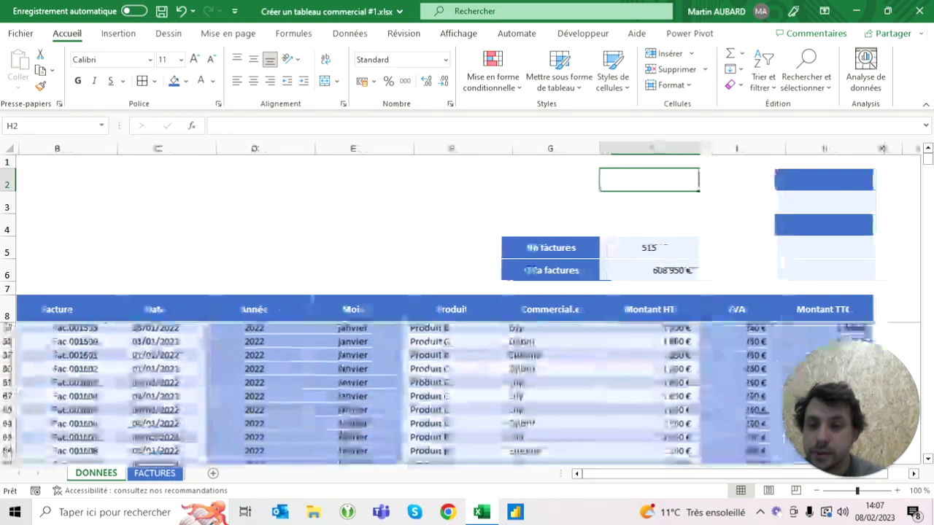
pyautogui.scroll(-6, 467, 393)
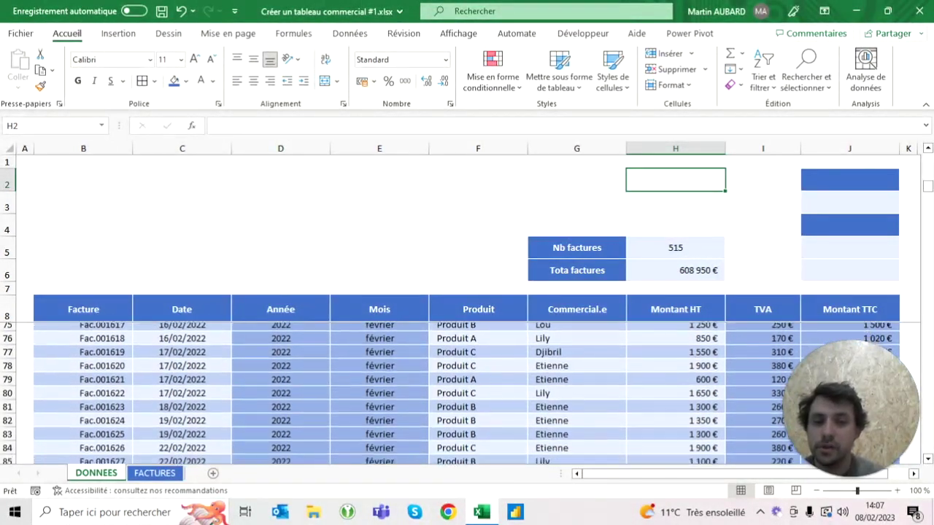
pyautogui.scroll(20, 467, 394)
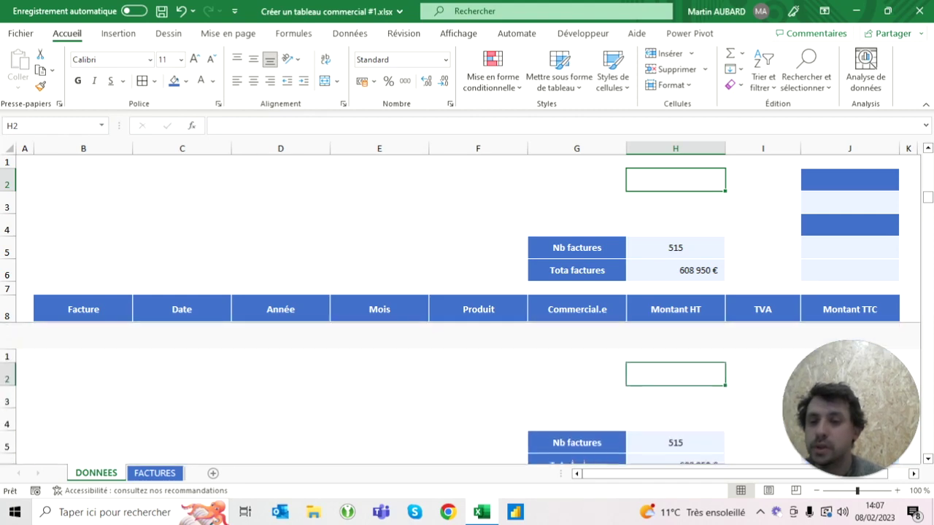
# - Select a cell inside the invoice table to bring up its Création de tableau options
pyautogui.click(280, 247)
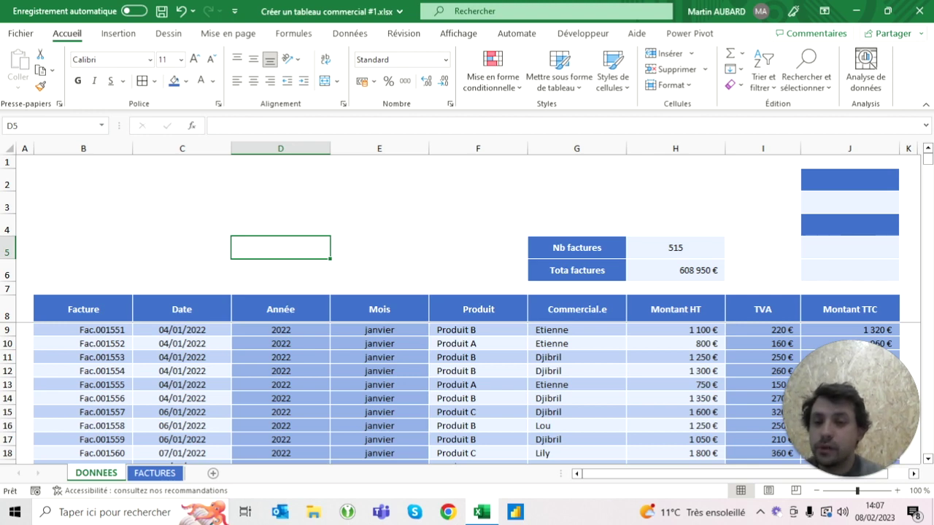
pyautogui.click(182, 343)
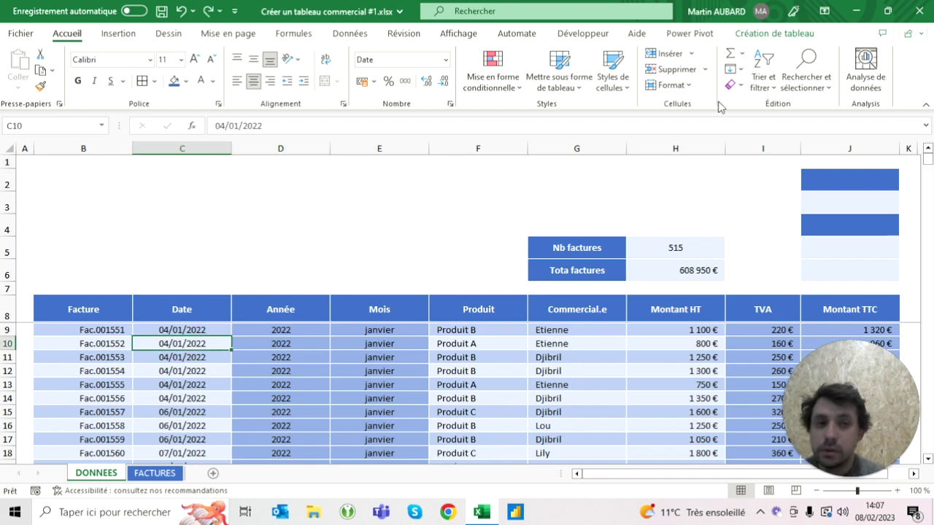
pyautogui.click(775, 38)
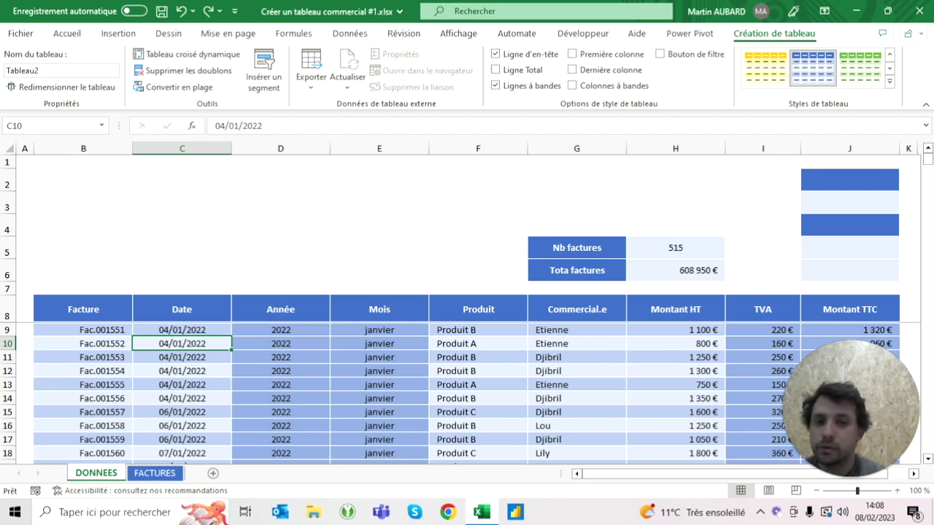
pyautogui.click(379, 270)
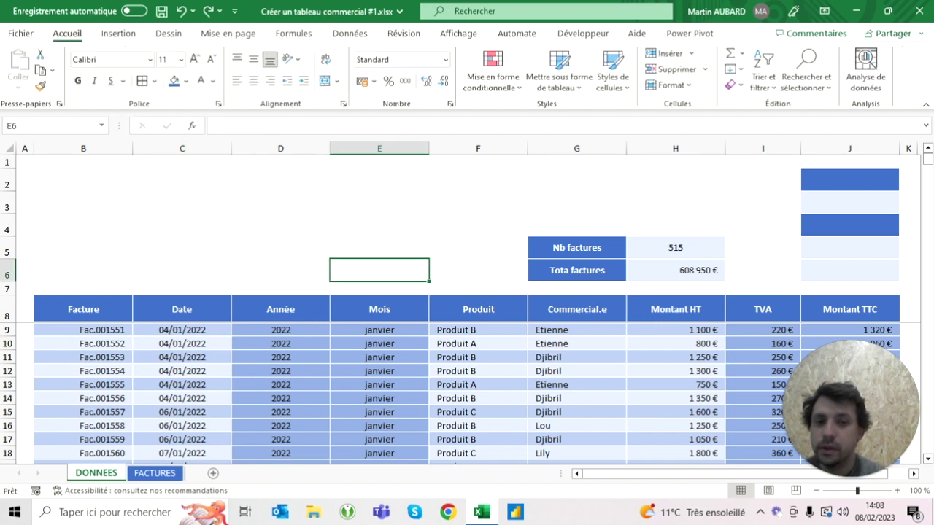
pyautogui.click(477, 356)
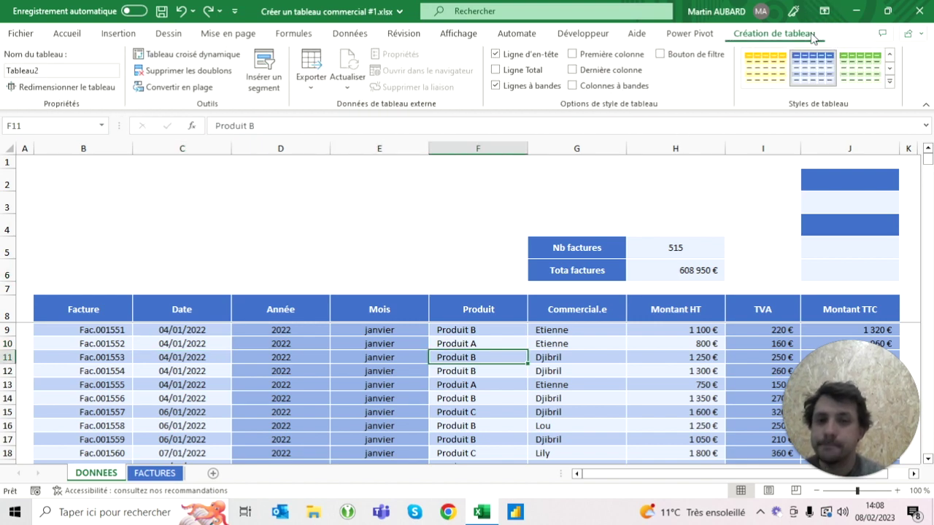
# - Insert table slicers for the Année, Mois, Produit and Commercial.e columns
pyautogui.click(278, 85)
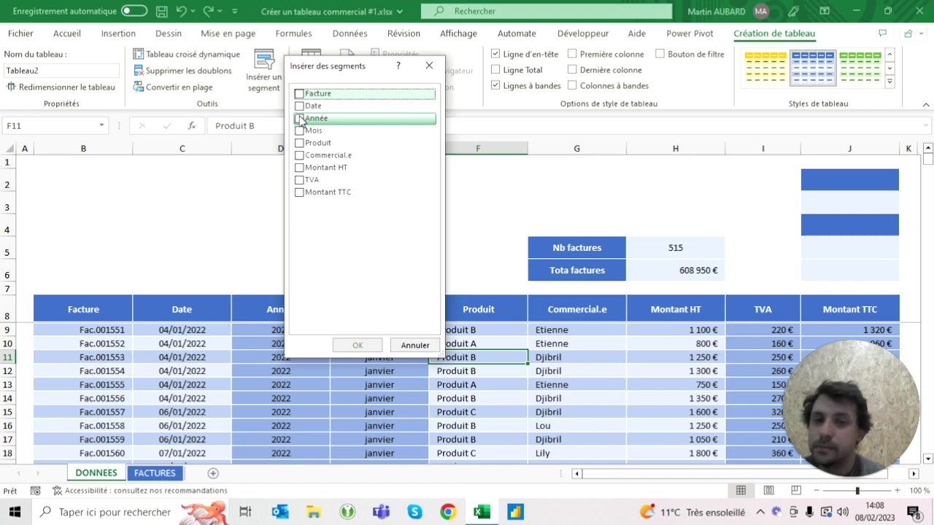
pyautogui.click(299, 119)
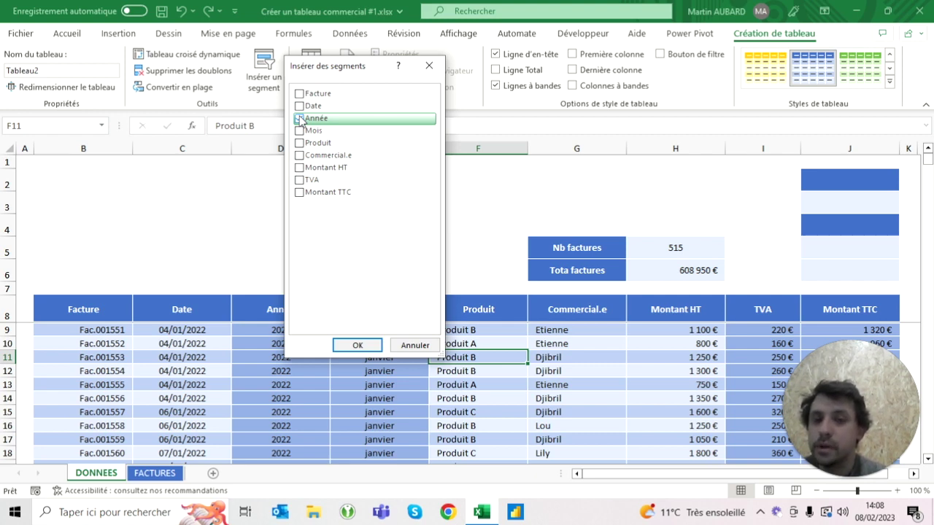
pyautogui.click(299, 132)
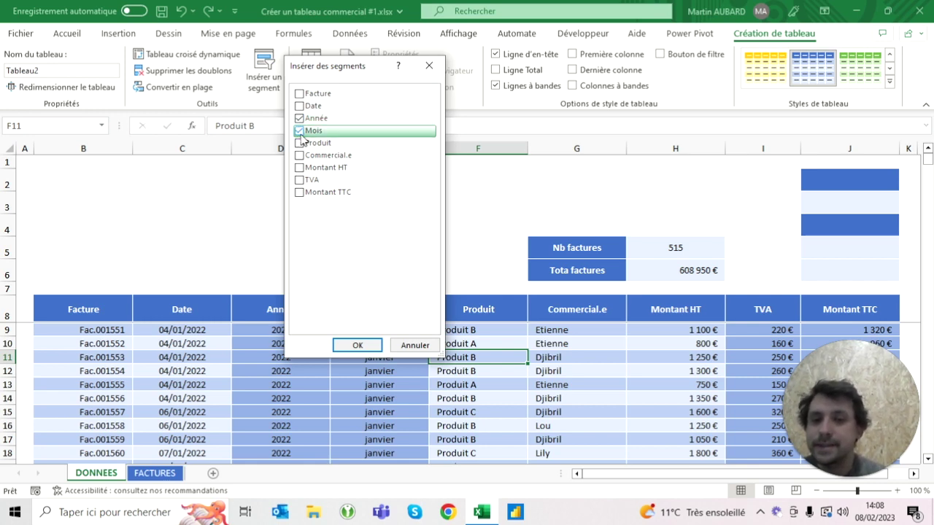
pyautogui.click(300, 143)
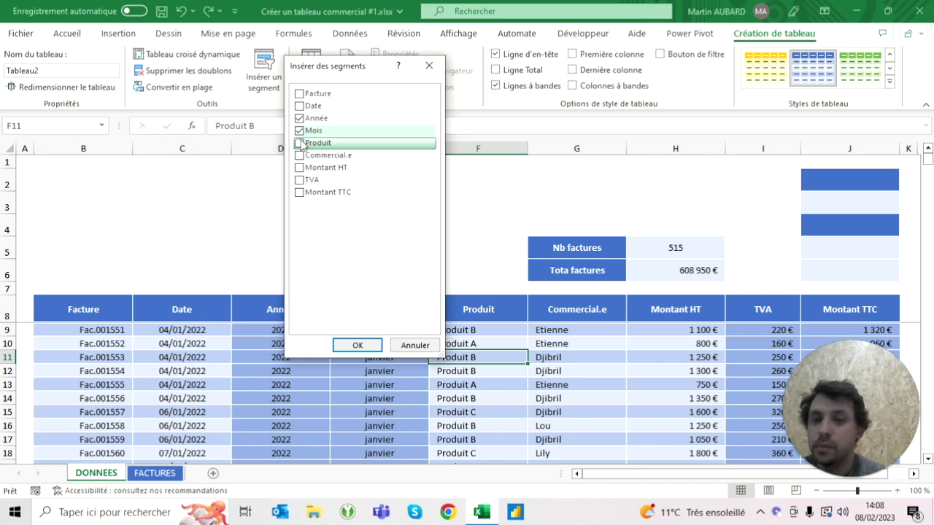
pyautogui.click(301, 156)
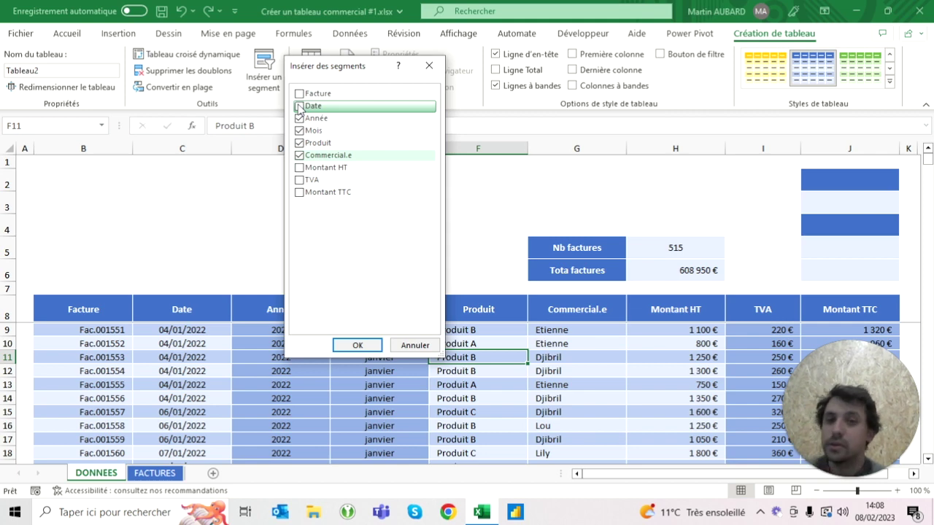
pyautogui.click(299, 130)
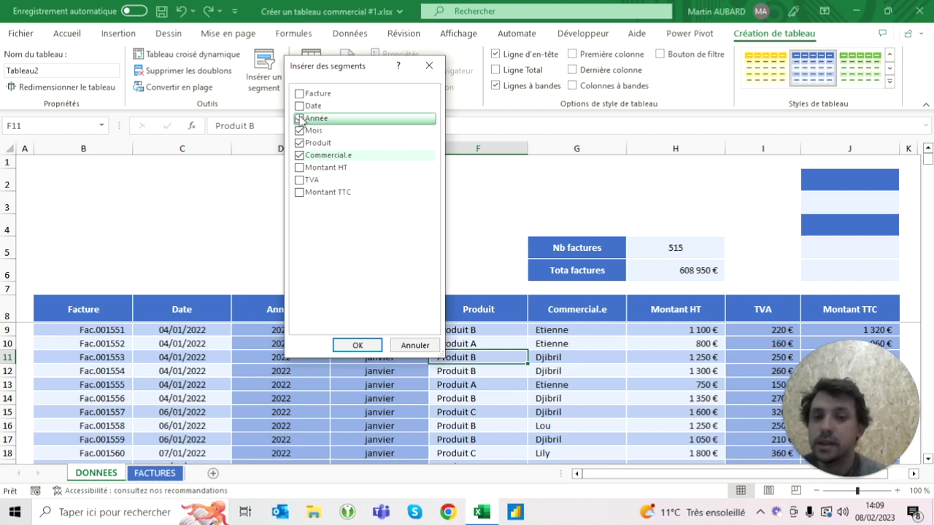
pyautogui.click(357, 345)
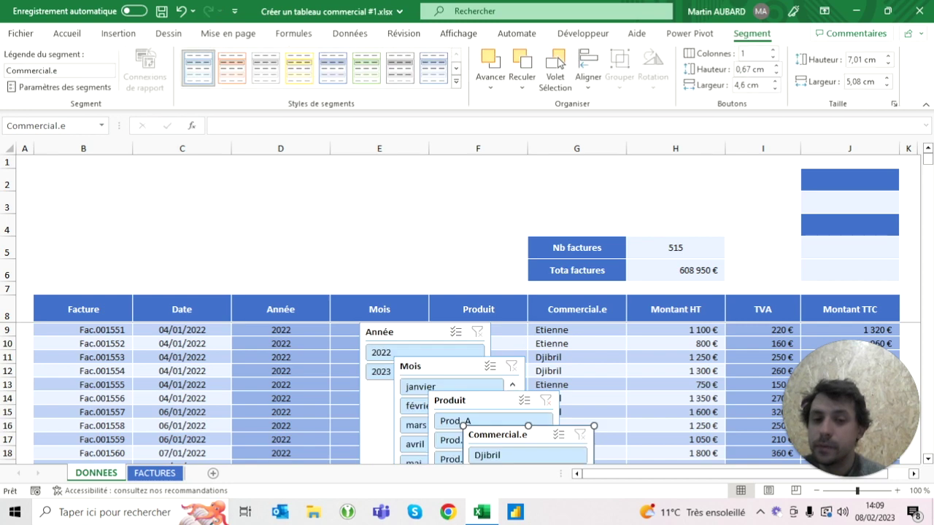
# - Move the Année slicer to the top and paste a narrower Année copy at cell B2
pyautogui.click(280, 370)
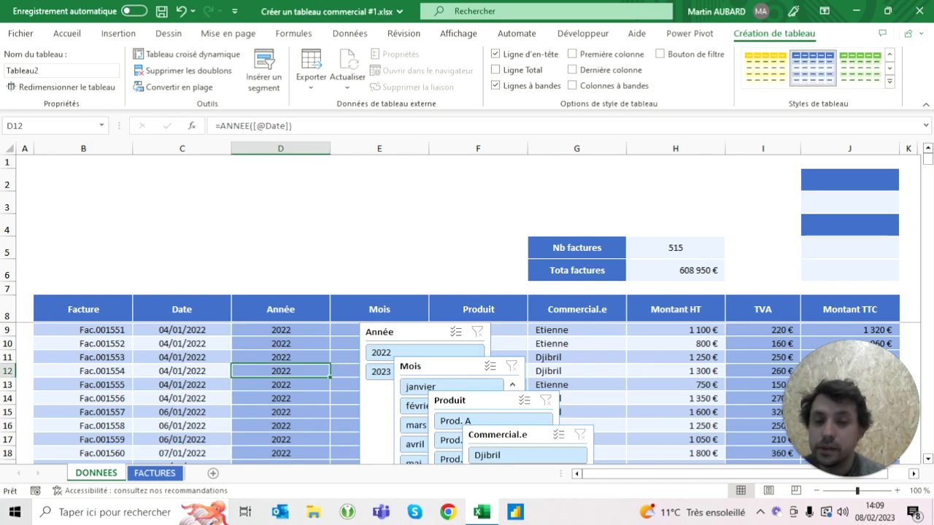
pyautogui.moveTo(423, 332); pyautogui.dragTo(186, 243)
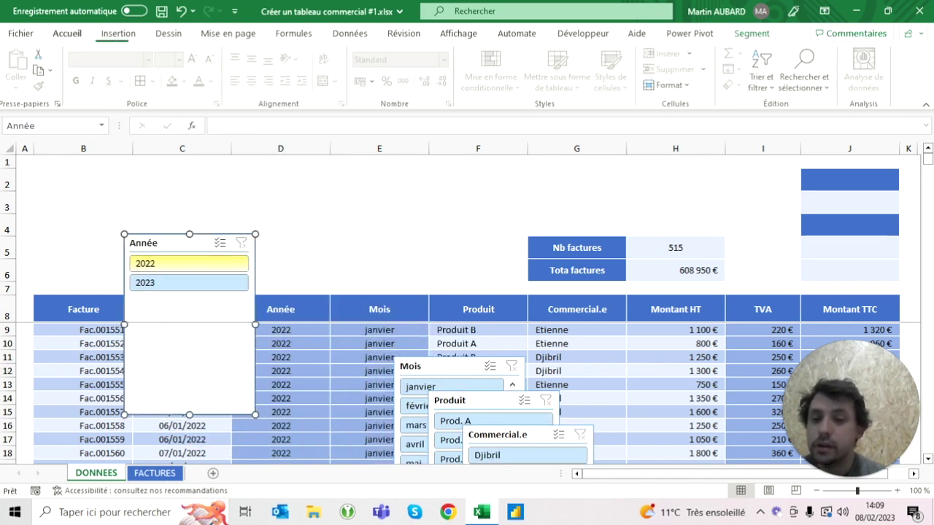
pyautogui.click(159, 471)
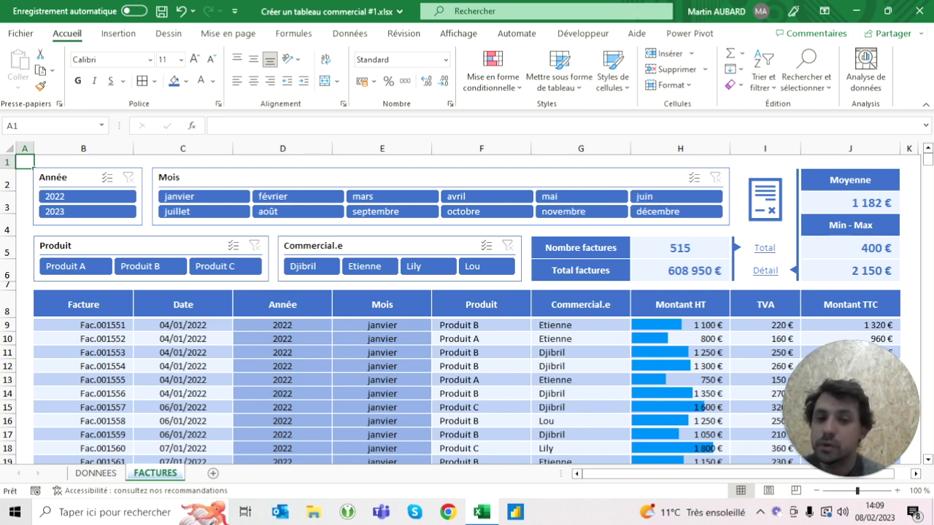
pyautogui.click(96, 473)
pyautogui.click(175, 243)
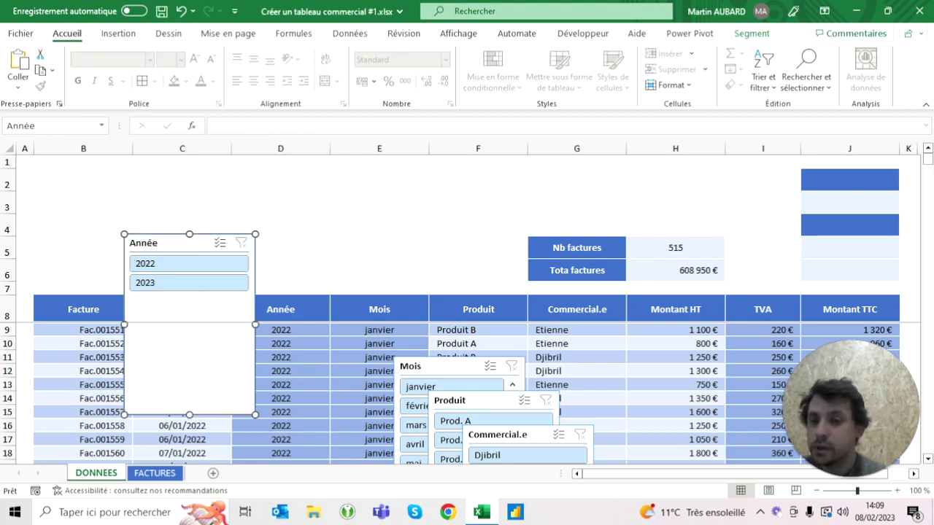
pyautogui.click(83, 180)
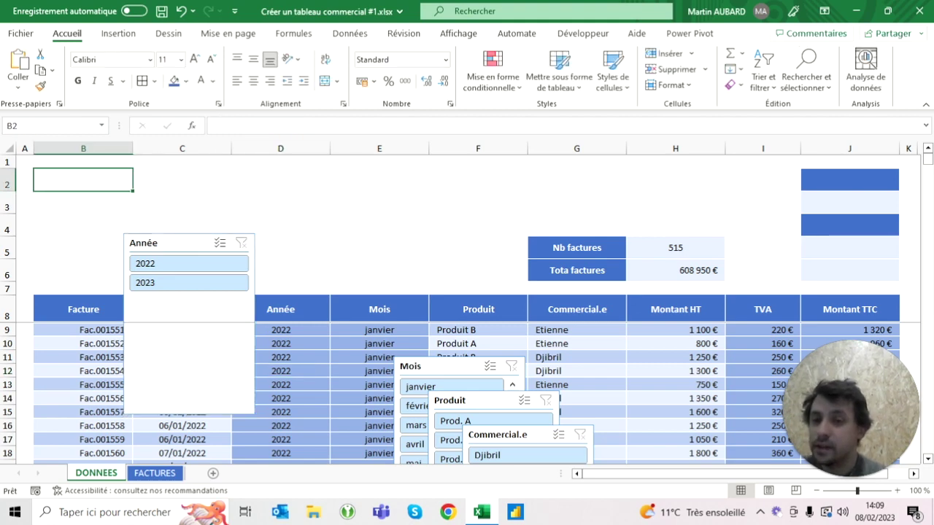
pyautogui.hotkey('ctrl', 'v')
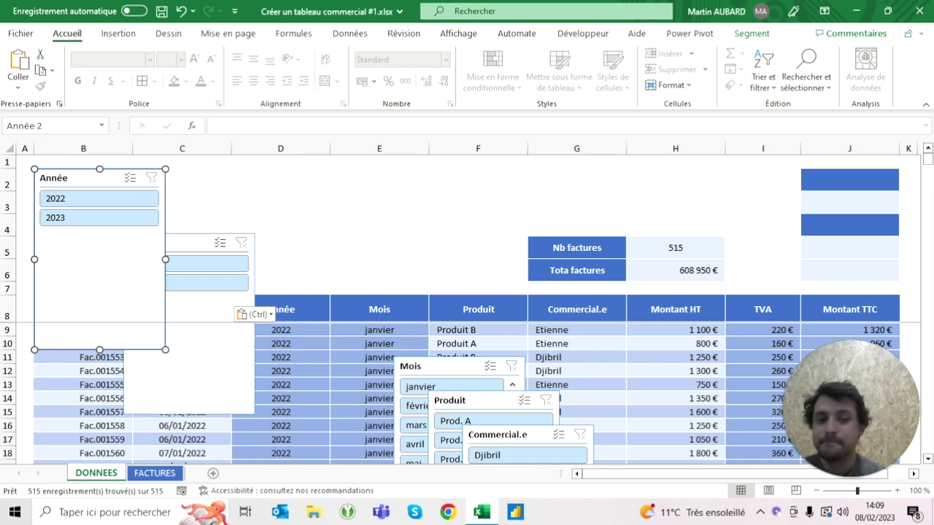
pyautogui.press('Escape')
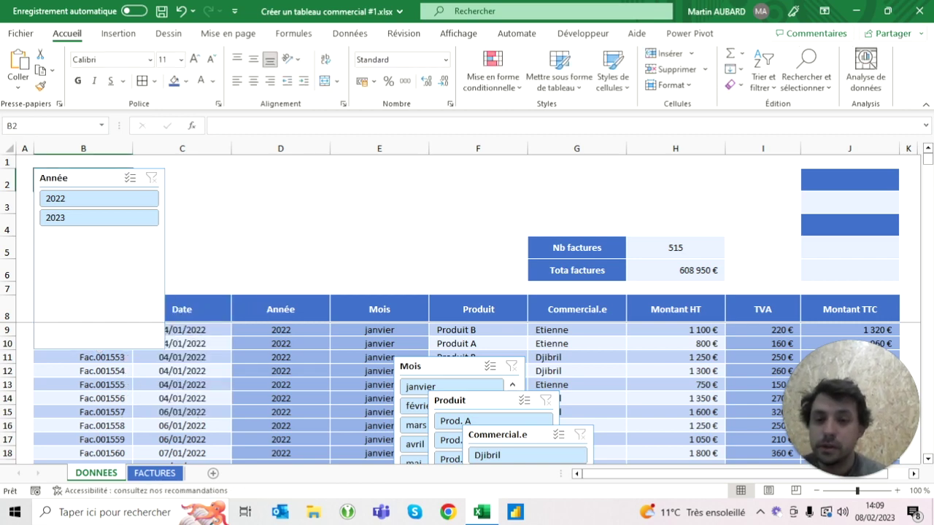
pyautogui.click(161, 255)
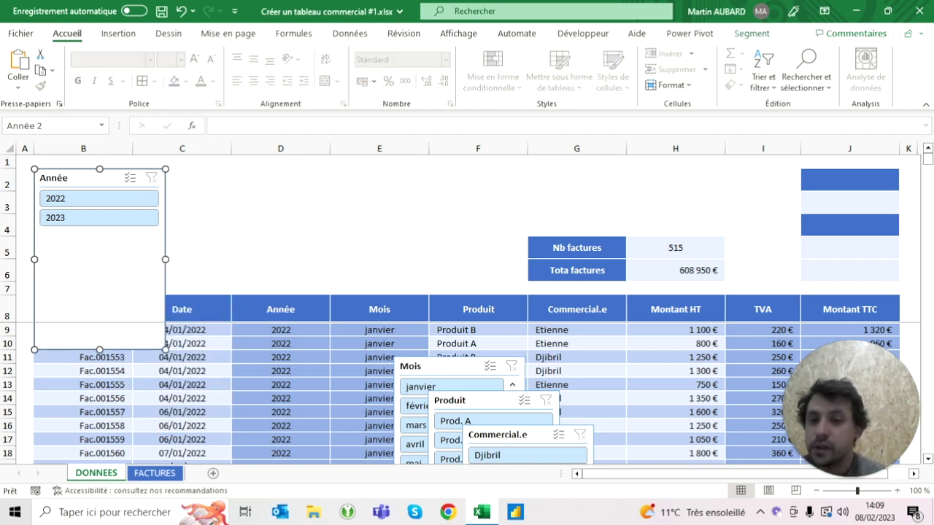
pyautogui.moveTo(165, 258); pyautogui.dragTo(137, 258)
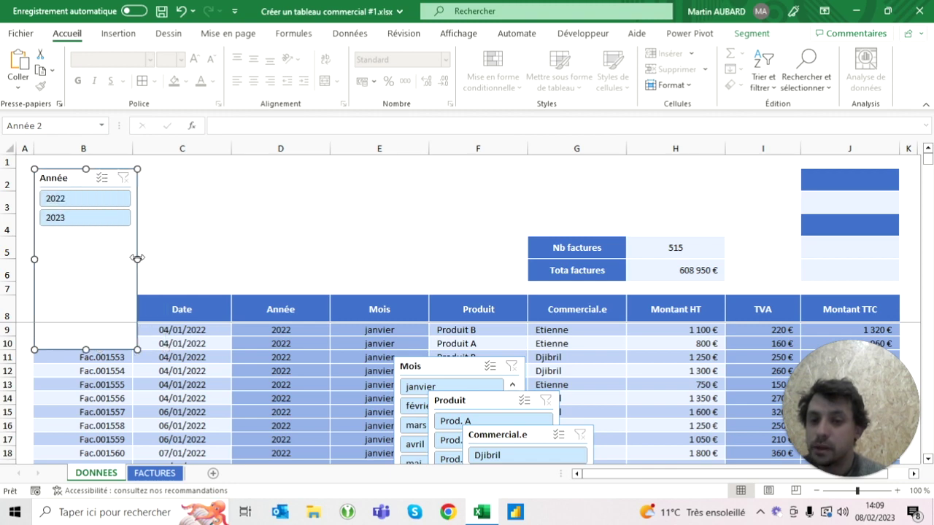
# - Copy the Mois slicer to cell C2 and widen it across the top of the sheet
pyautogui.click(423, 367)
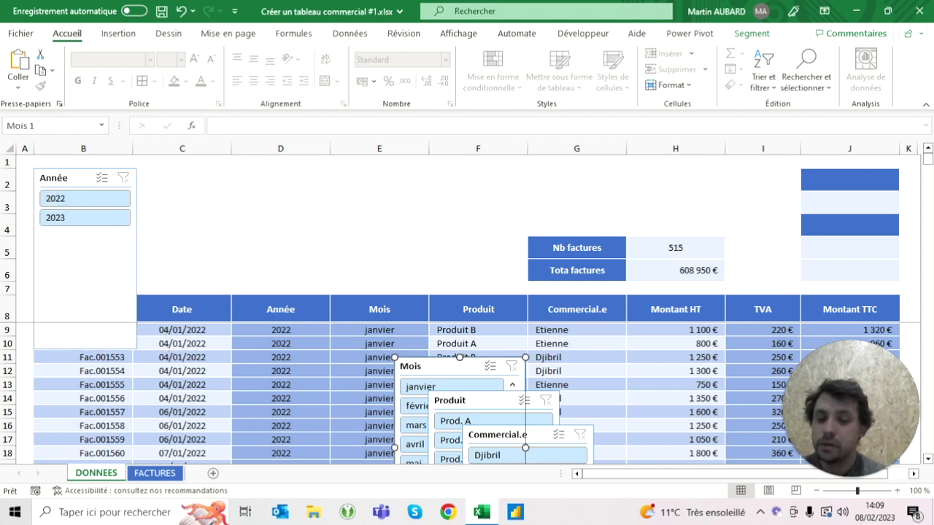
pyautogui.hotkey('ctrl', 'c')
pyautogui.click(181, 184)
pyautogui.hotkey('ctrl', 'v')
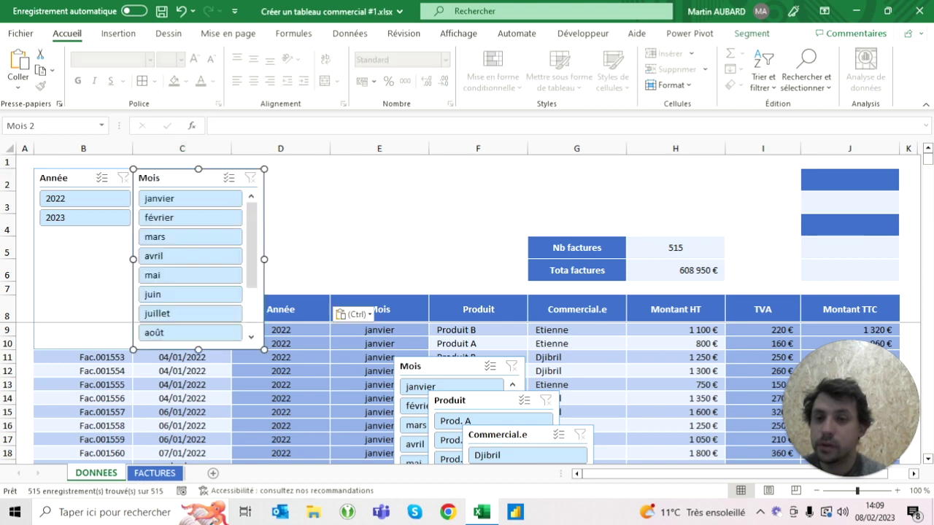
pyautogui.press('Right')
pyautogui.press('Right')
pyautogui.press('Right')
pyautogui.press('Right')
pyautogui.press('Right')
pyautogui.press('Right')
pyautogui.press('Right')
pyautogui.press('Right')
pyautogui.press('Right')
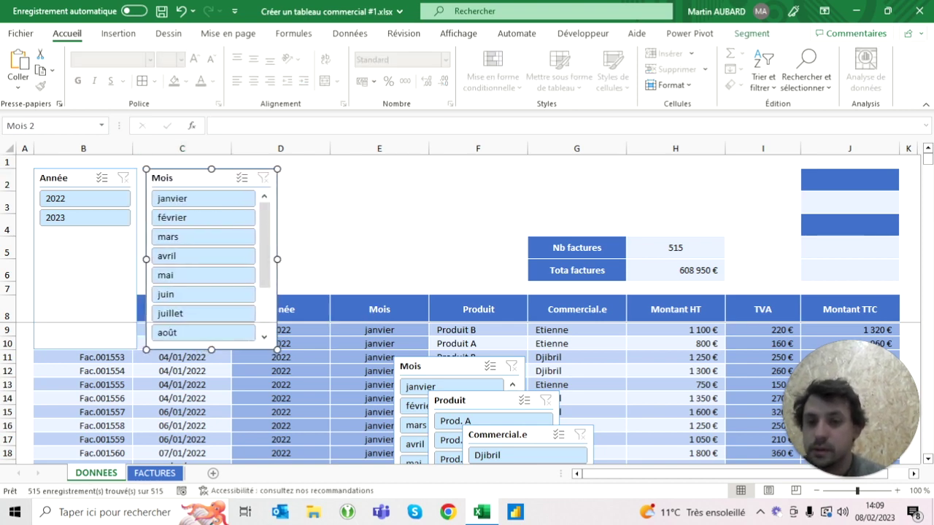
pyautogui.moveTo(277, 262); pyautogui.dragTo(792, 256)
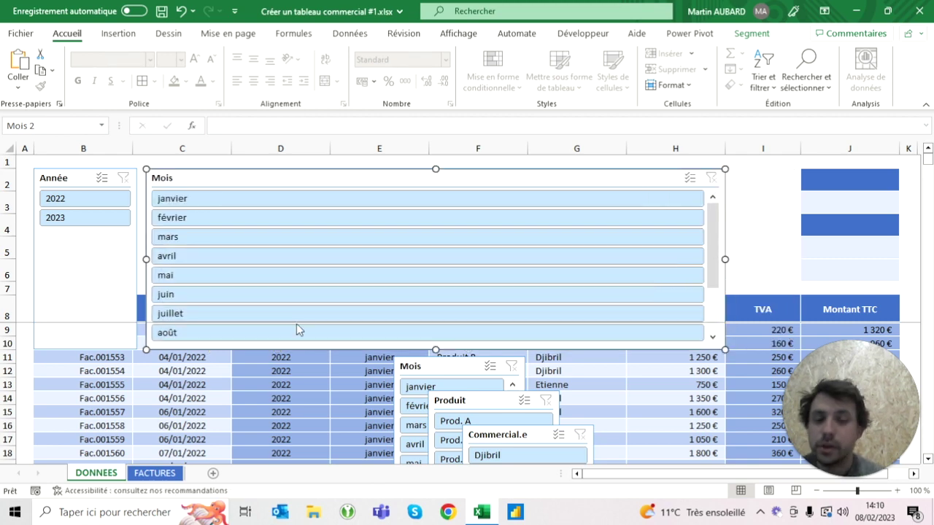
# - Select the Année and Mois slicers together and set their height to 2 cm
pyautogui.click(280, 370)
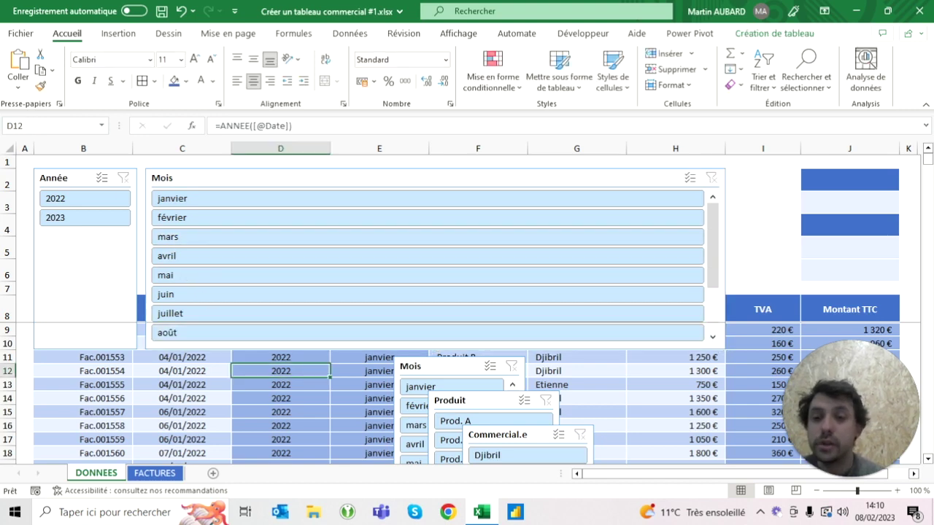
pyautogui.click(65, 177)
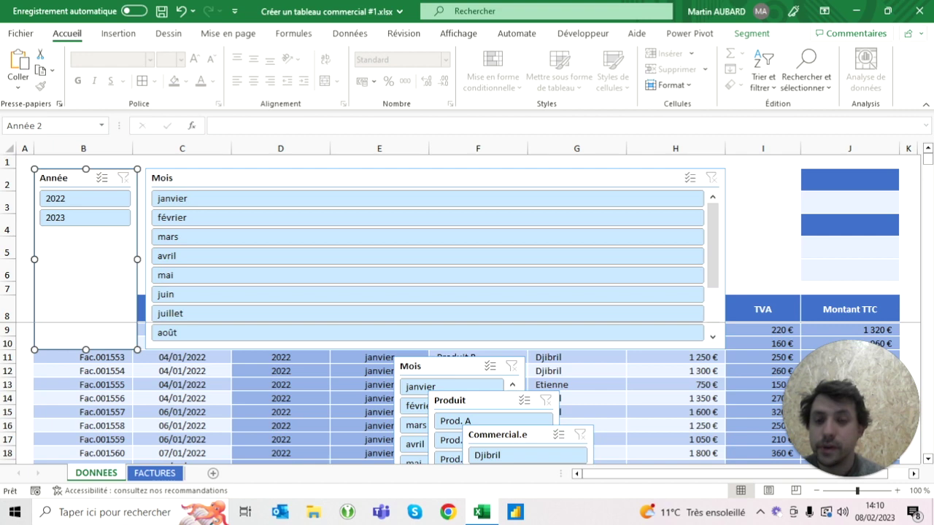
pyautogui.keyDown('ctrl'); pyautogui.click(162, 178); pyautogui.keyUp('ctrl')
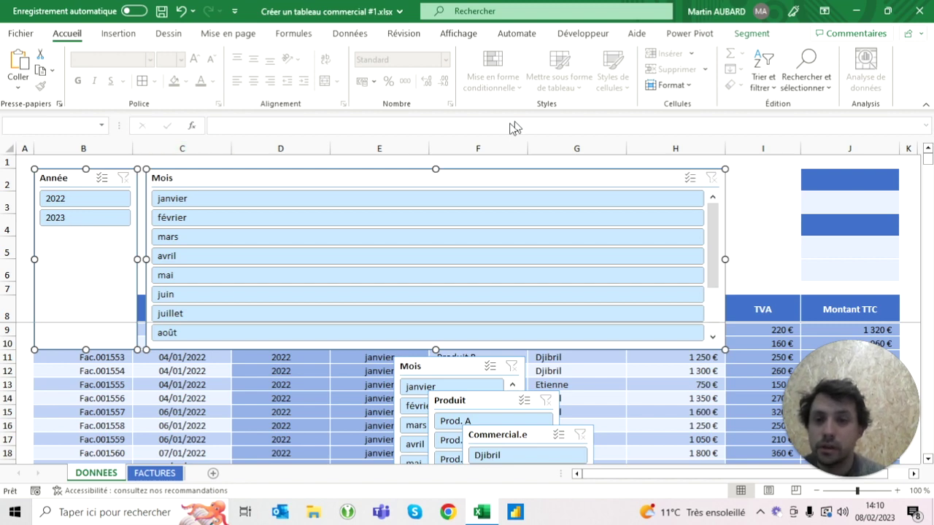
pyautogui.click(751, 33)
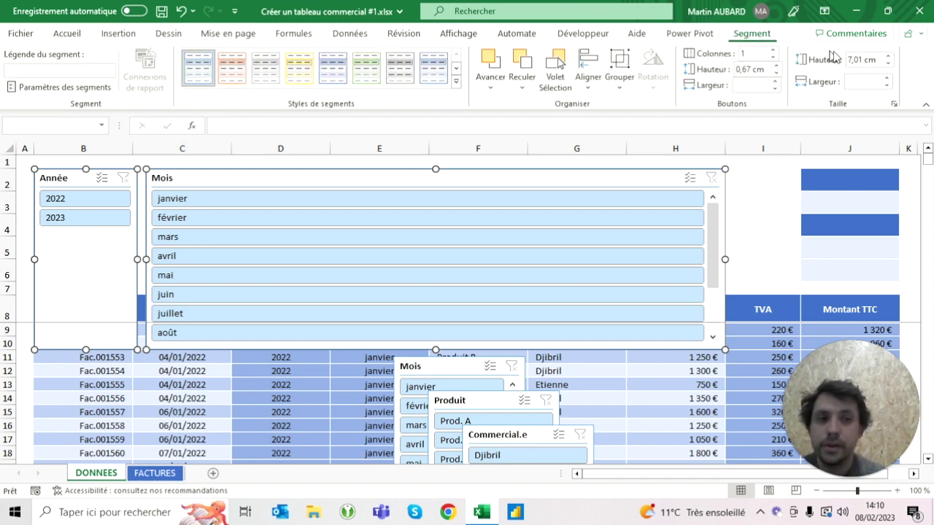
pyautogui.click(865, 60)
pyautogui.write('2')
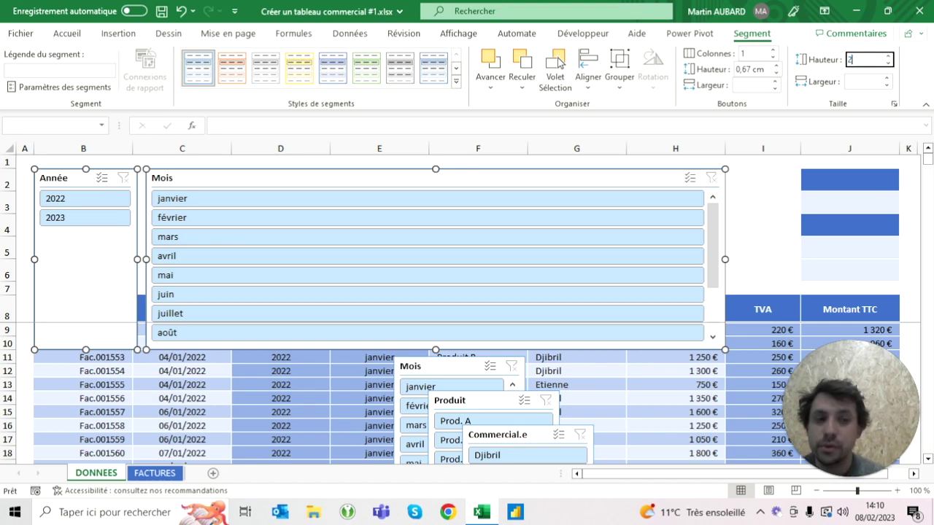
pyautogui.press('Return')
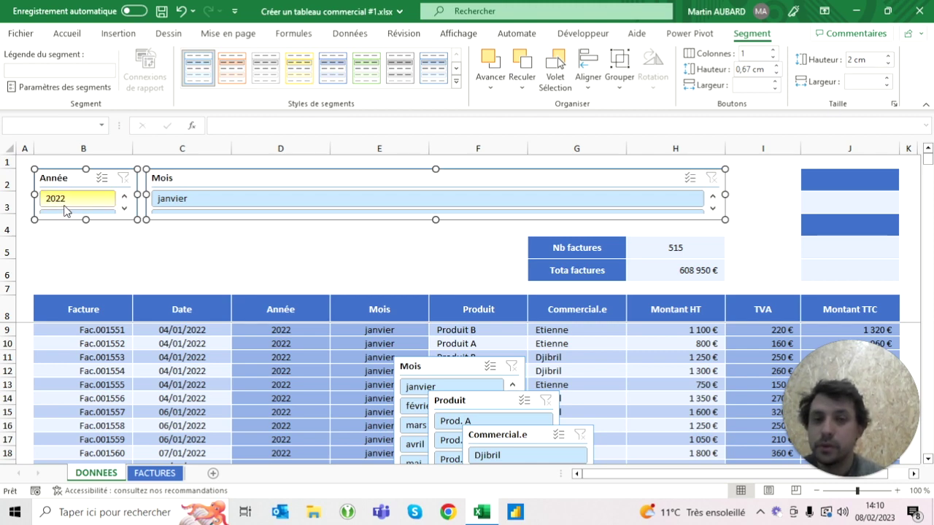
pyautogui.click(889, 57)
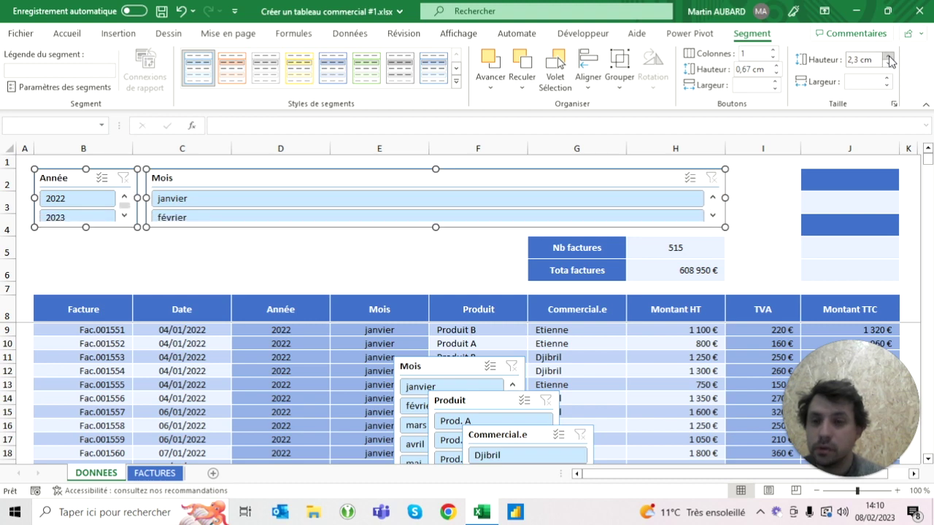
pyautogui.click(888, 64)
pyautogui.click(889, 64)
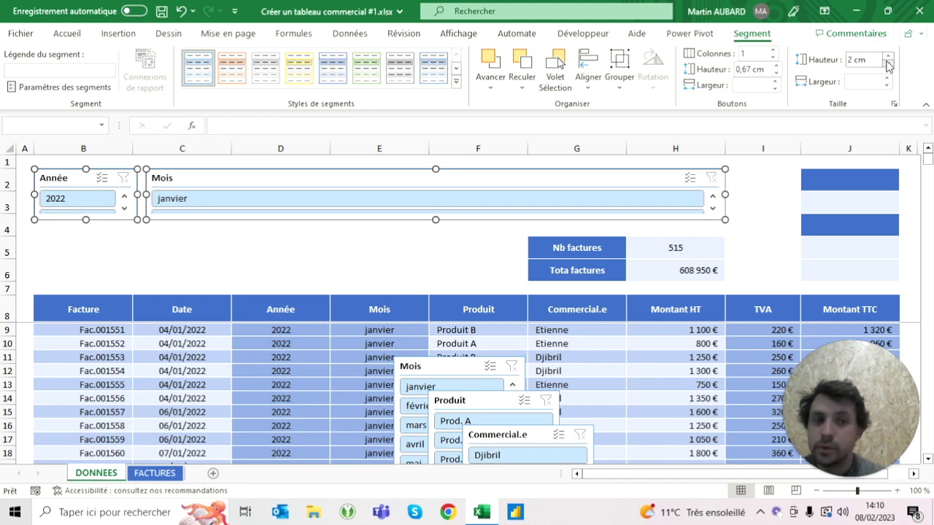
# - Shorten their buttons to 0,5 cm and raise the slicer height to 2,2 cm
pyautogui.click(776, 73)
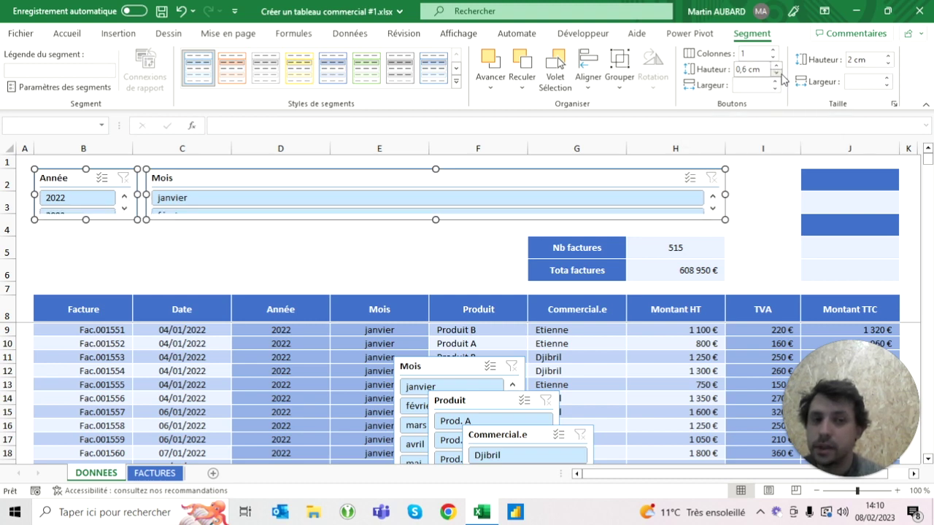
pyautogui.click(776, 72)
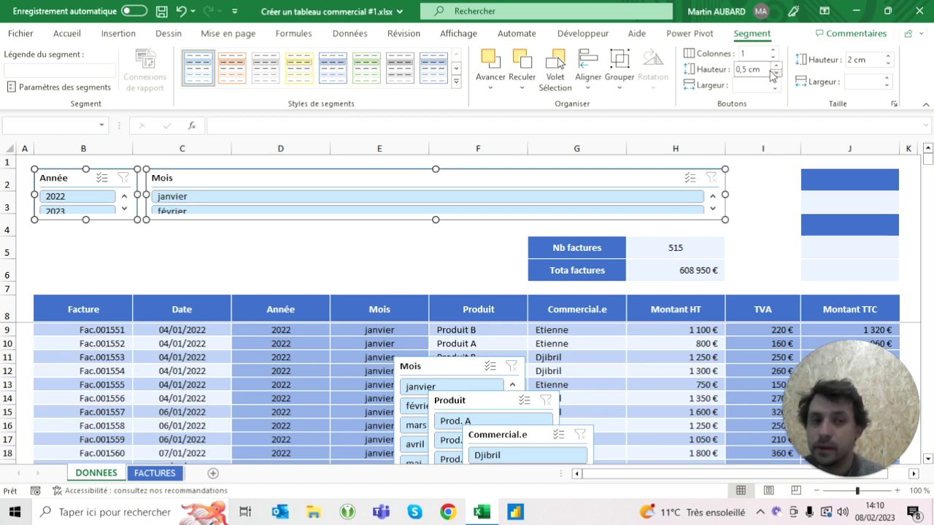
pyautogui.click(887, 57)
pyautogui.click(887, 57)
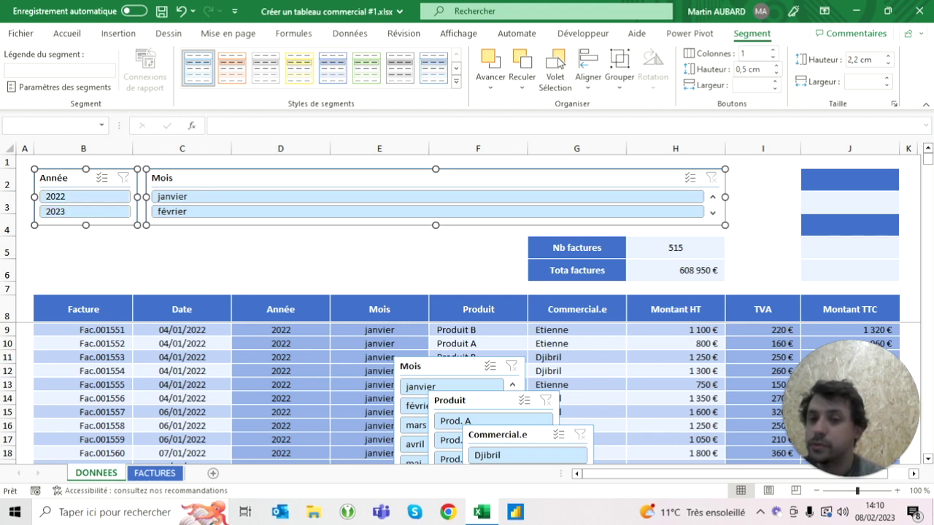
pyautogui.click(82, 247)
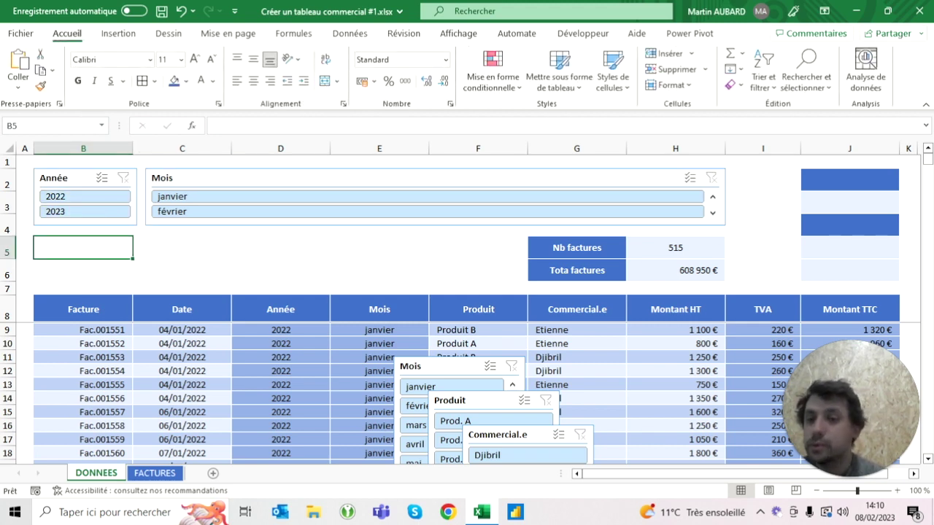
pyautogui.click(66, 177)
pyautogui.press('Tab')
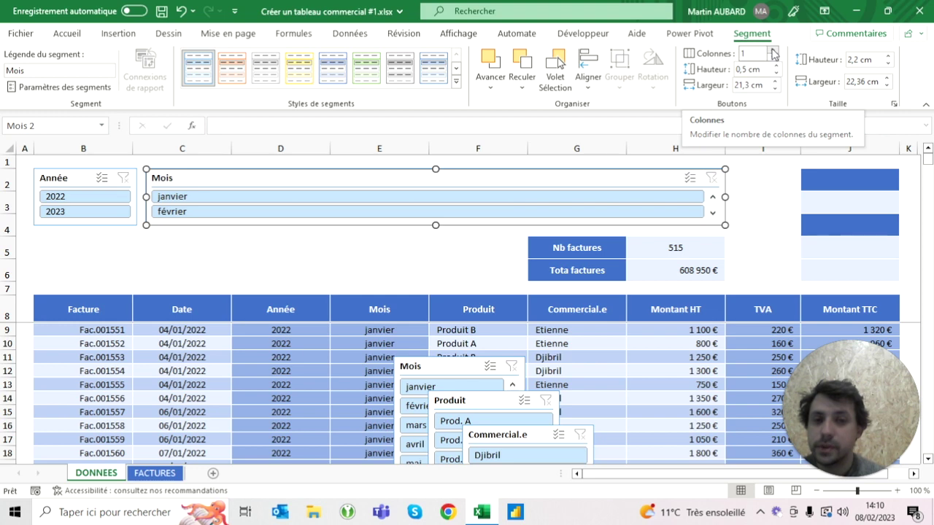
# - Set the Mois slicer to 6 button columns so the twelve months fit two rows
pyautogui.click(772, 53)
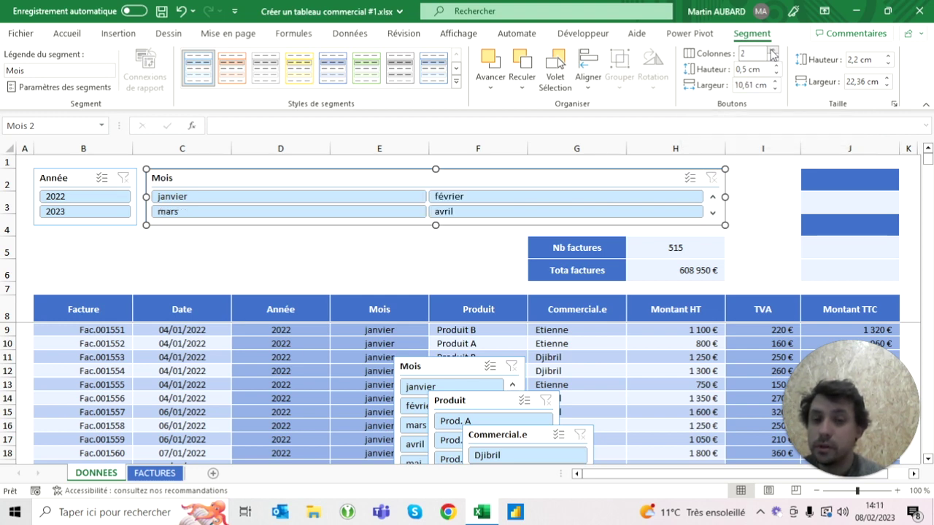
pyautogui.click(773, 53)
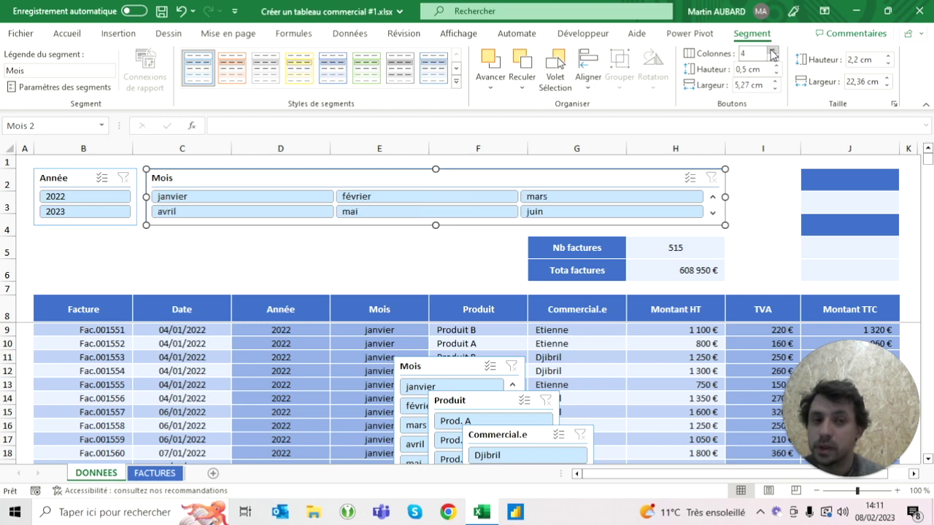
pyautogui.click(773, 53)
pyautogui.click(772, 53)
pyautogui.click(773, 53)
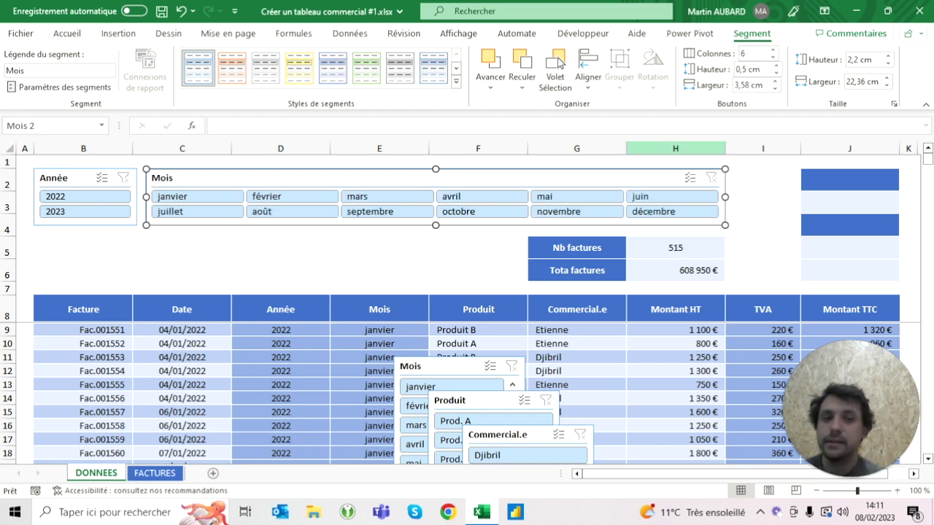
pyautogui.click(478, 269)
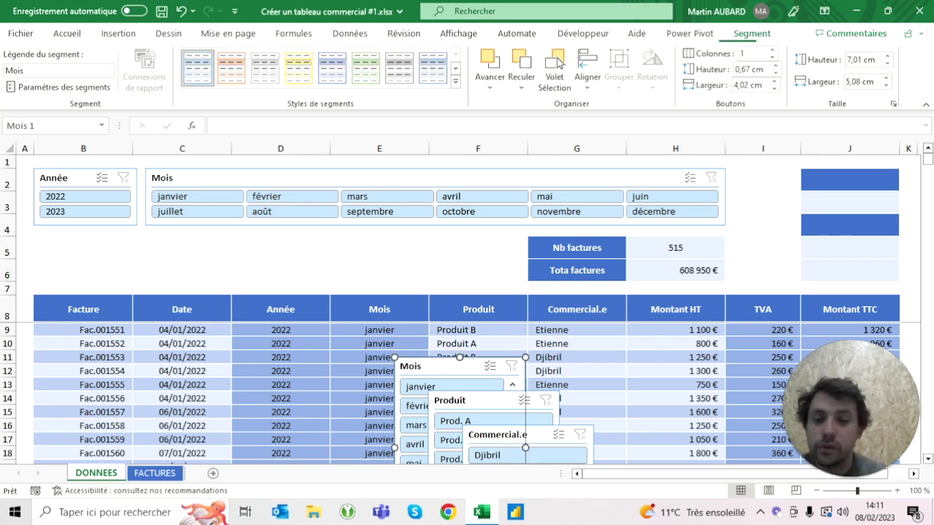
pyautogui.moveTo(437, 366); pyautogui.dragTo(321, 276)
# - Delete the duplicate Mois slicer and relocate the Produit slicer to cell B5
pyautogui.press('Delete')
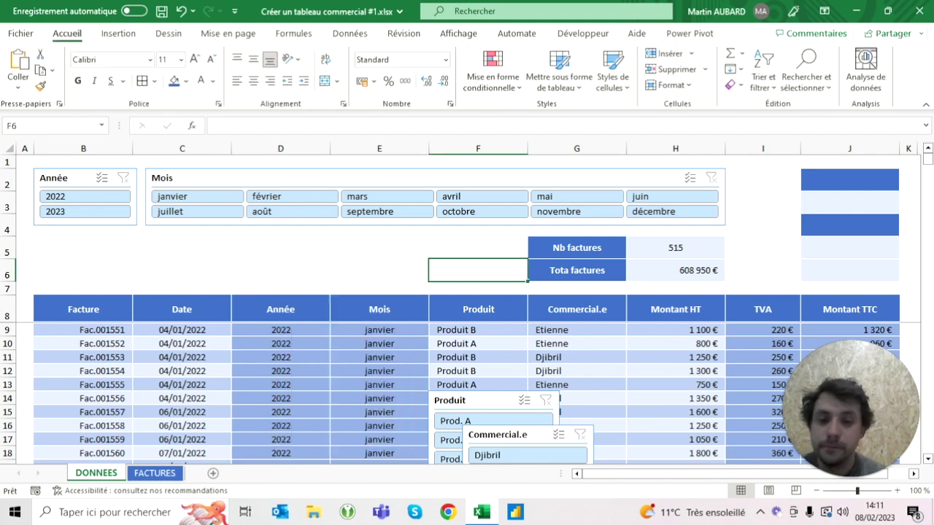
pyautogui.moveTo(474, 400); pyautogui.dragTo(285, 249)
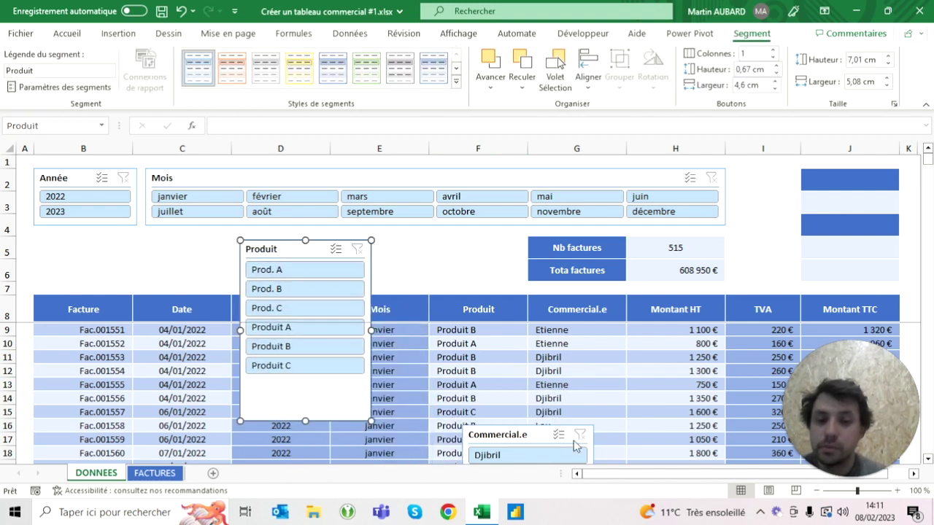
pyautogui.moveTo(503, 435); pyautogui.dragTo(438, 263)
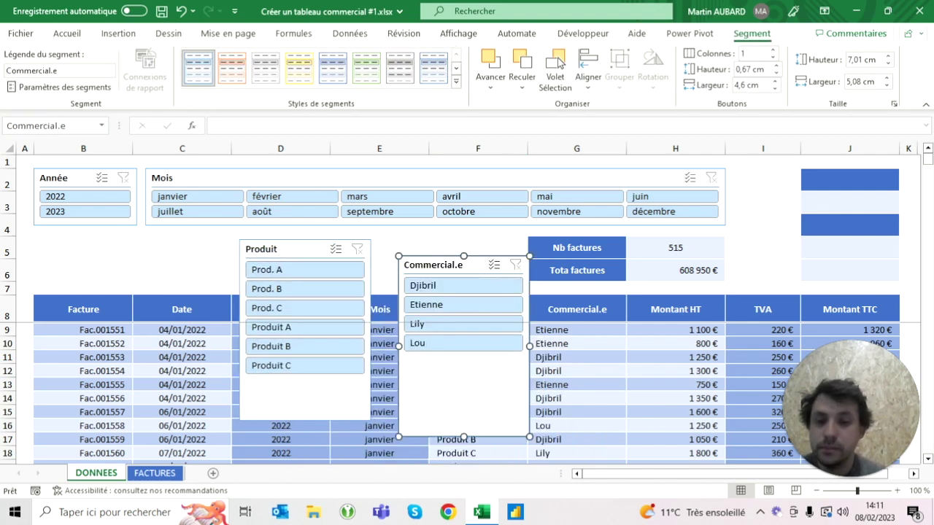
pyautogui.moveTo(292, 248); pyautogui.dragTo(190, 257)
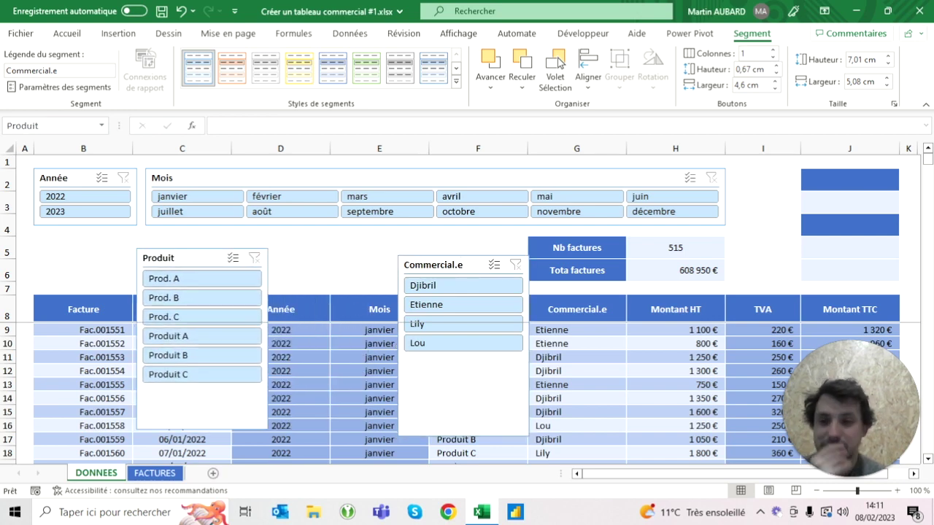
pyautogui.click(77, 243)
pyautogui.hotkey('ctrl', 'v')
pyautogui.click(219, 257)
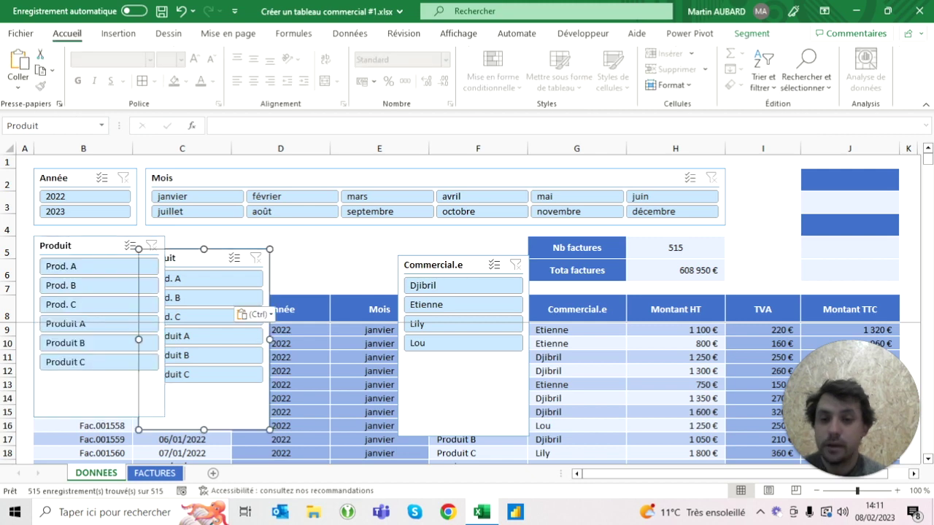
pyautogui.press('Delete')
# - Place the Commercial.e slicer at D5 beside Produit and select both slicers
pyautogui.click(438, 265)
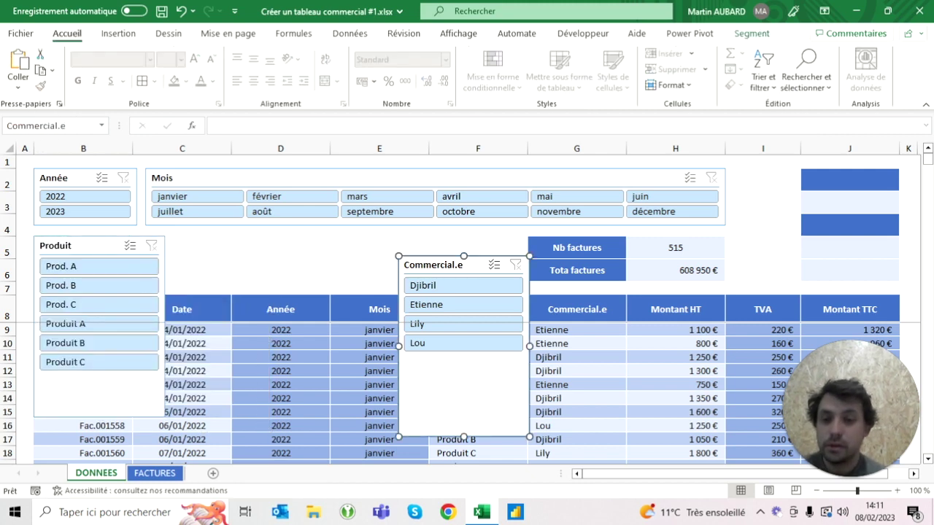
pyautogui.moveTo(437, 265); pyautogui.dragTo(381, 272)
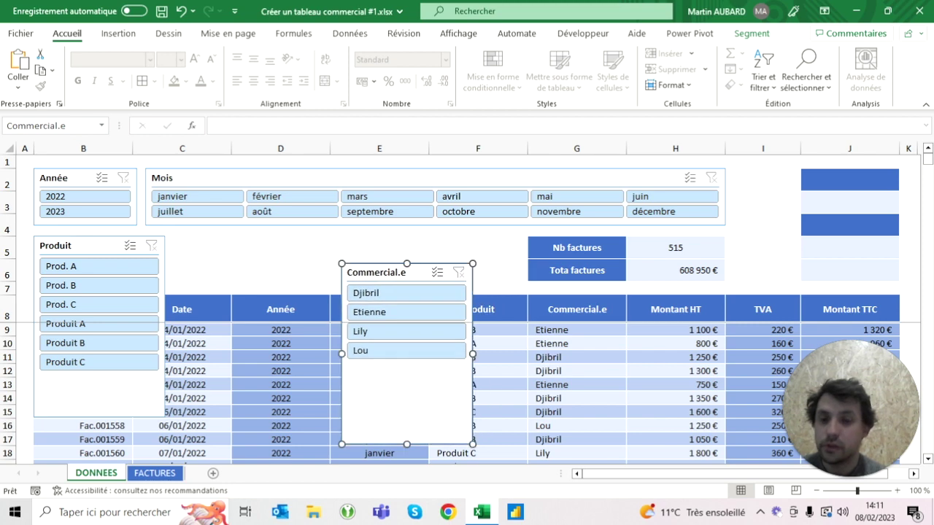
pyautogui.press('Escape')
pyautogui.click(394, 272)
pyautogui.hotkey('ctrl', 'c')
pyautogui.click(286, 246)
pyautogui.hotkey('ctrl', 'v')
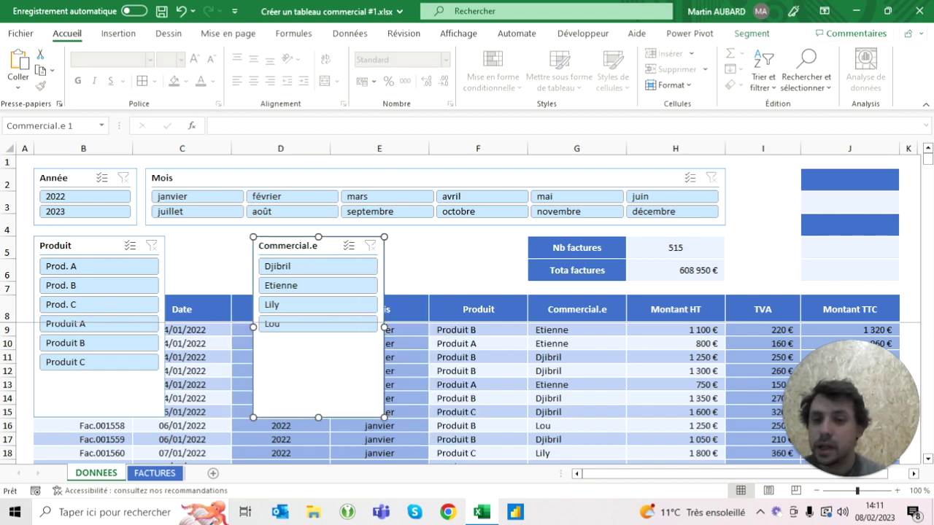
pyautogui.click(73, 246)
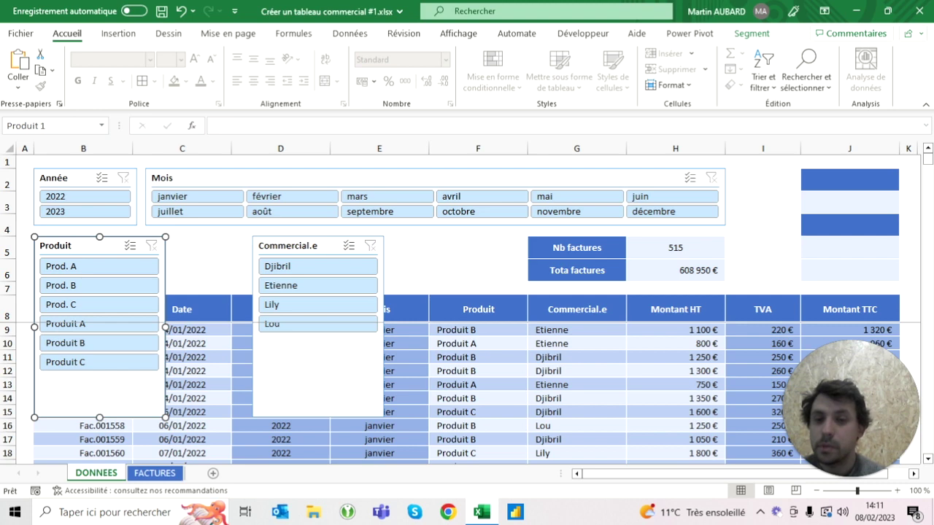
pyautogui.keyDown('ctrl'); pyautogui.click(306, 246); pyautogui.keyUp('ctrl')
pyautogui.click(751, 34)
# - Give the Produit and Commercial.e slicers a 2,2 cm height and 0,5 cm buttons
pyautogui.click(860, 60)
pyautogui.write(',2')
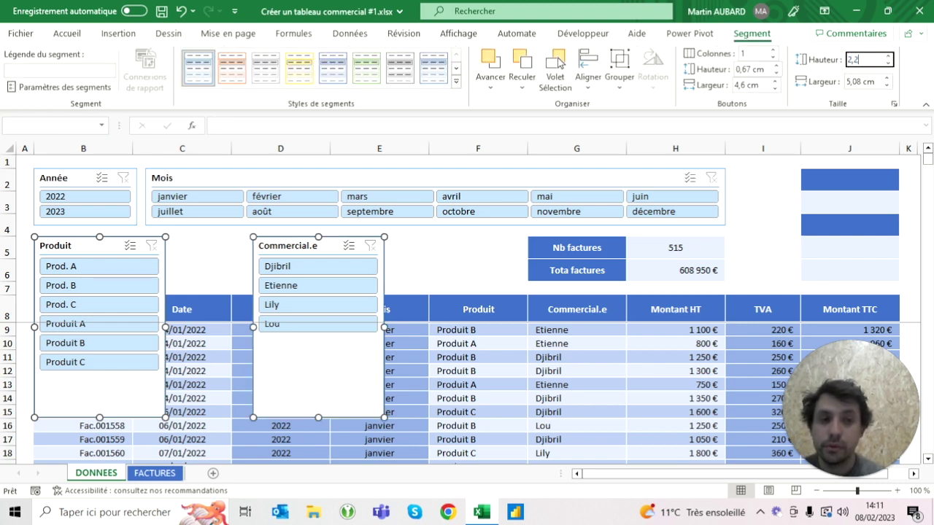
pyautogui.press('Return')
pyautogui.click(774, 75)
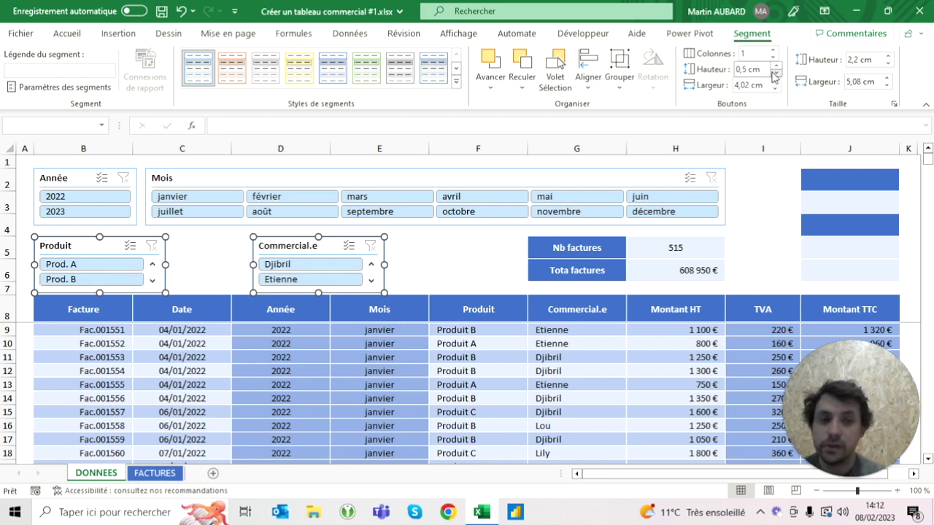
# - Set the width of both slicers to 9,2 cm
pyautogui.click(861, 82)
pyautogui.write('8')
pyautogui.press('Return')
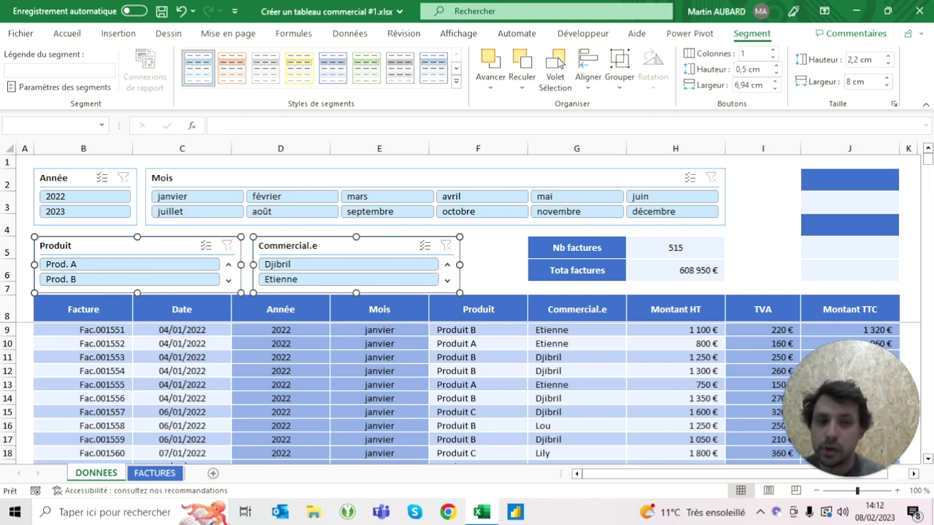
pyautogui.click(864, 81)
pyautogui.write('9,5')
pyautogui.press('Return')
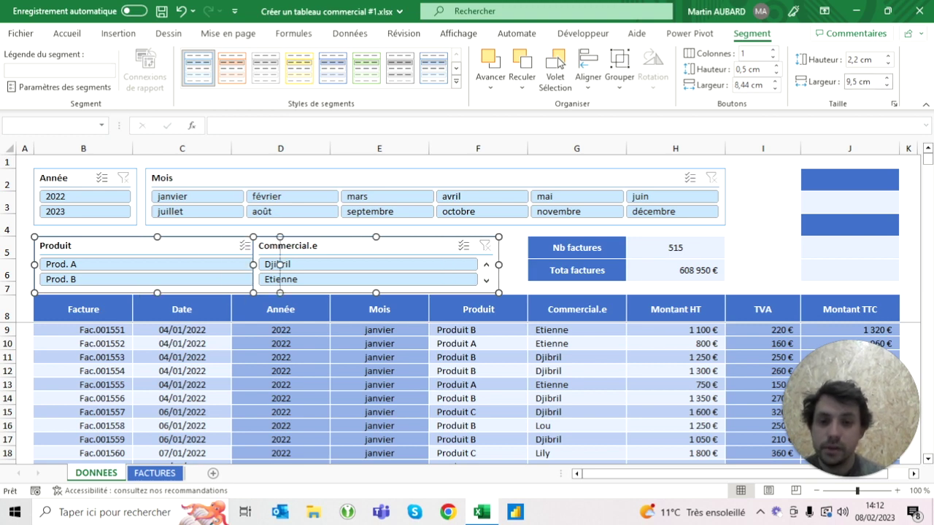
pyautogui.click(864, 82)
pyautogui.write('9,2')
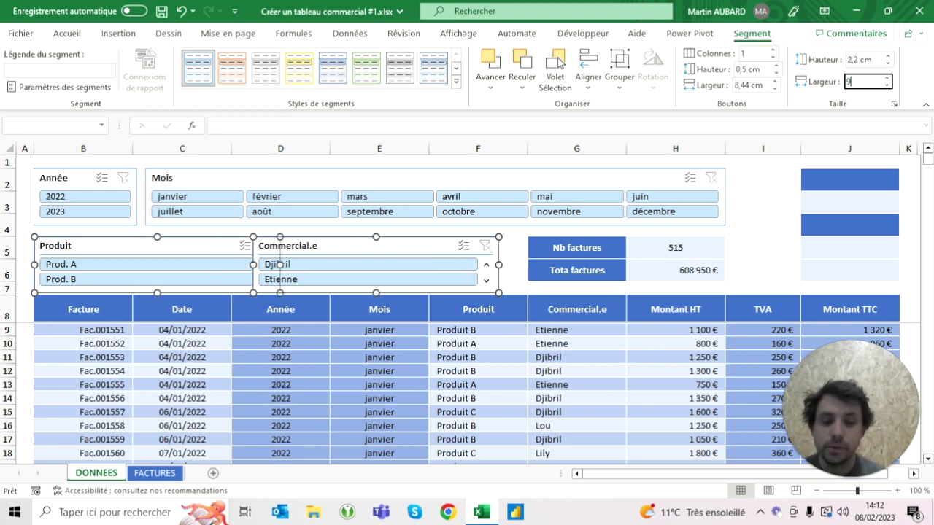
pyautogui.press('Return')
# - Nudge the Commercial.e slicer right so it sits beside Produit, then reselect both
pyautogui.click(292, 246)
pyautogui.press('Right')
pyautogui.press('Right')
pyautogui.press('Right')
pyautogui.press('Right')
pyautogui.press('Right')
pyautogui.press('Right')
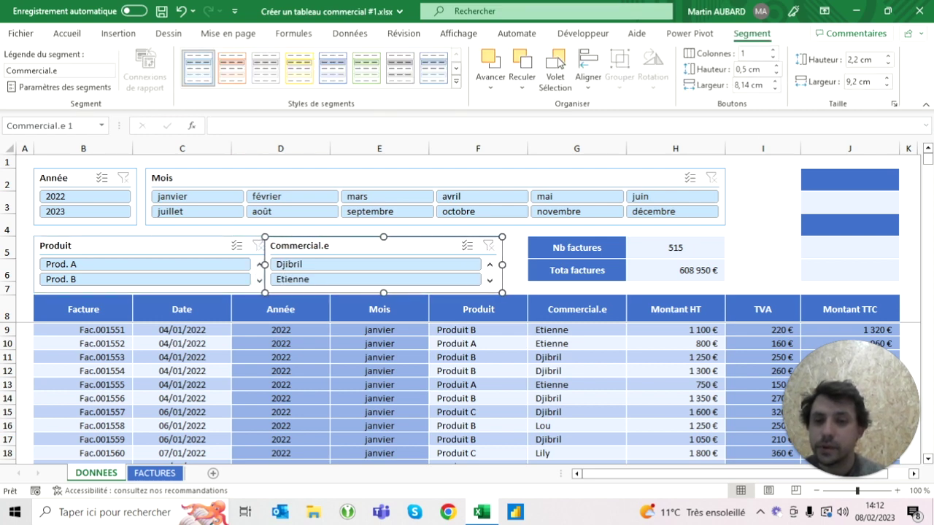
pyautogui.press('Right')
pyautogui.press('Right')
pyautogui.press('Right')
pyautogui.press('Right')
pyautogui.press('Right')
pyautogui.press('Right')
pyautogui.press('Right')
pyautogui.press('Right')
pyautogui.press('Right')
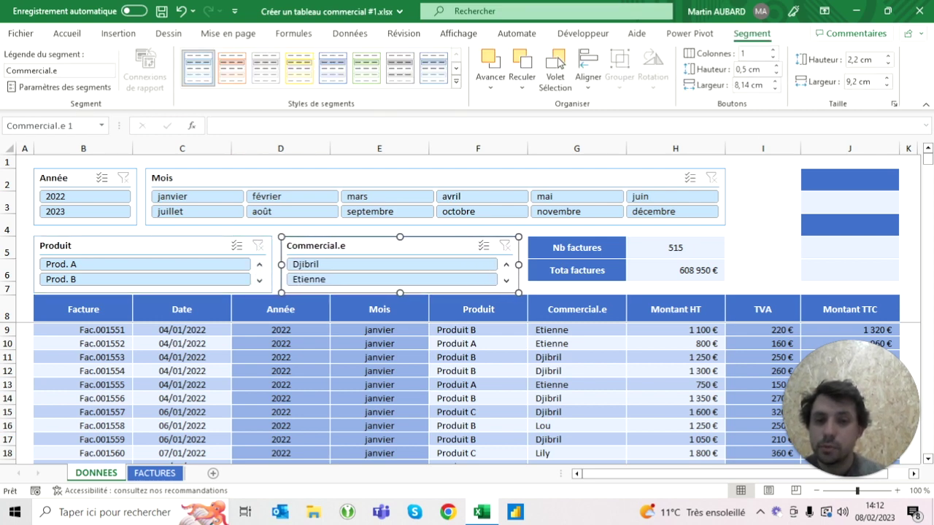
pyautogui.press('Escape')
pyautogui.click(280, 344)
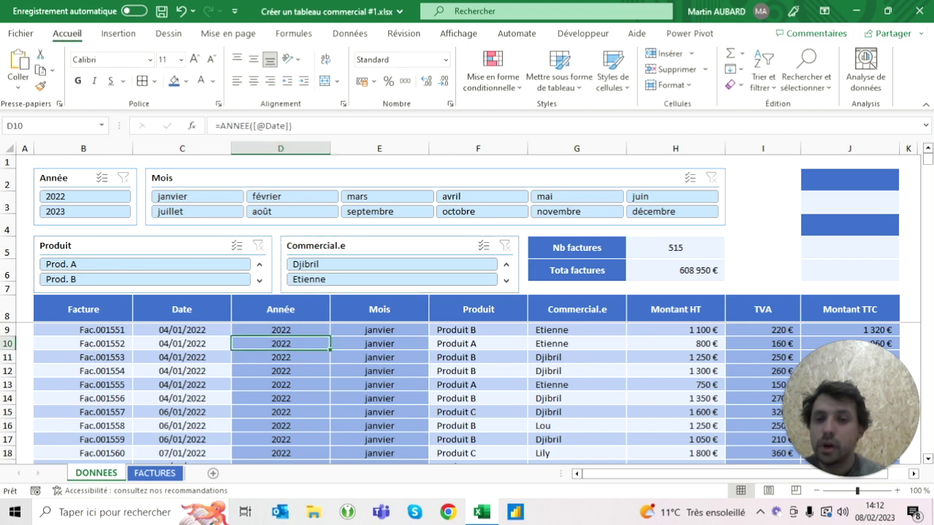
pyautogui.click(232, 253)
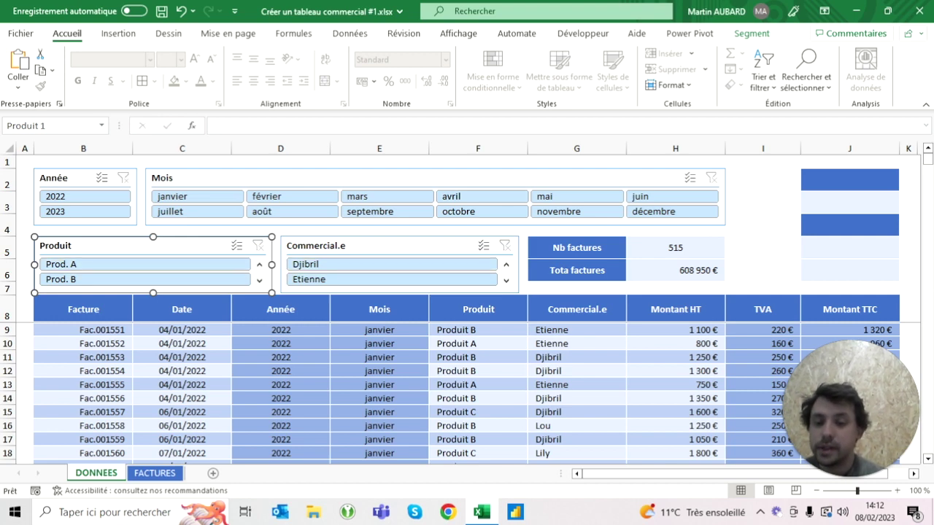
pyautogui.keyDown('ctrl'); pyautogui.click(365, 246); pyautogui.keyUp('ctrl')
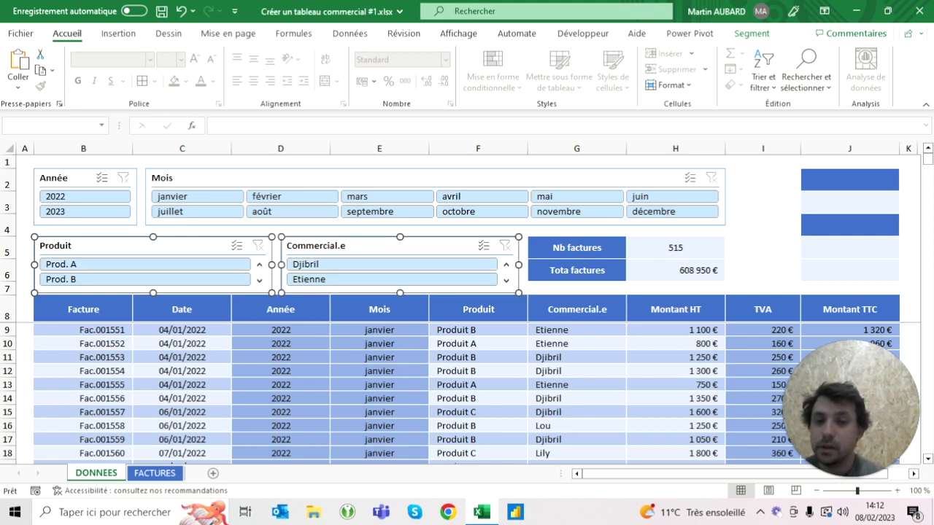
# - Raise both slicers to 4 button columns and view the FACTURES dashboard
pyautogui.click(751, 33)
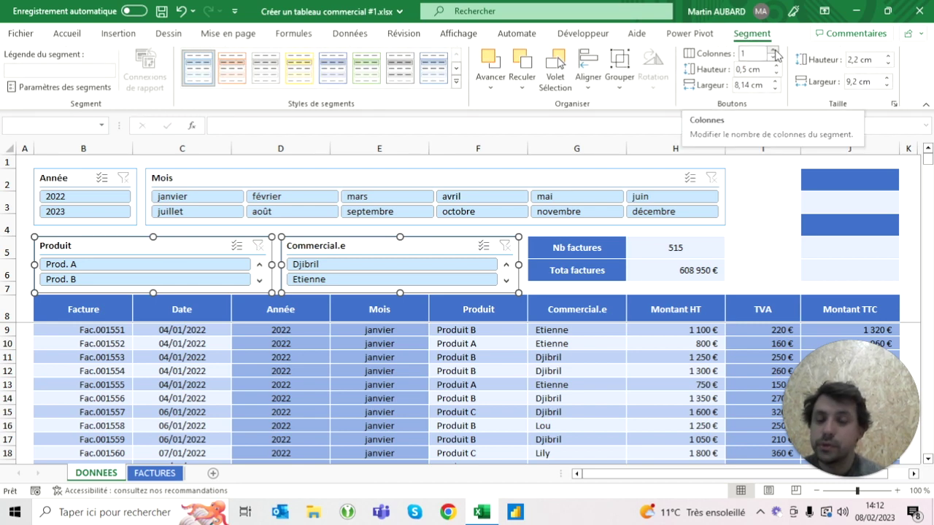
pyautogui.click(774, 51)
pyautogui.click(774, 51)
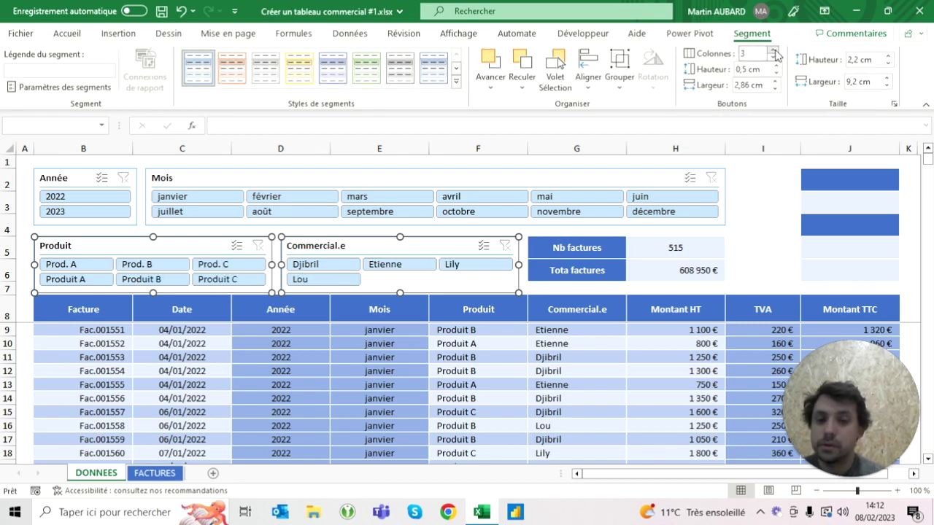
pyautogui.click(774, 50)
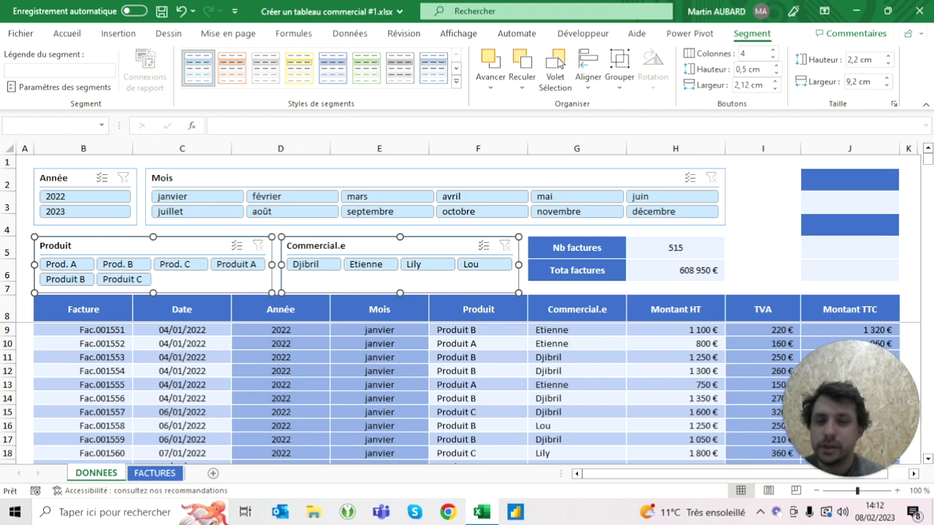
pyautogui.click(280, 384)
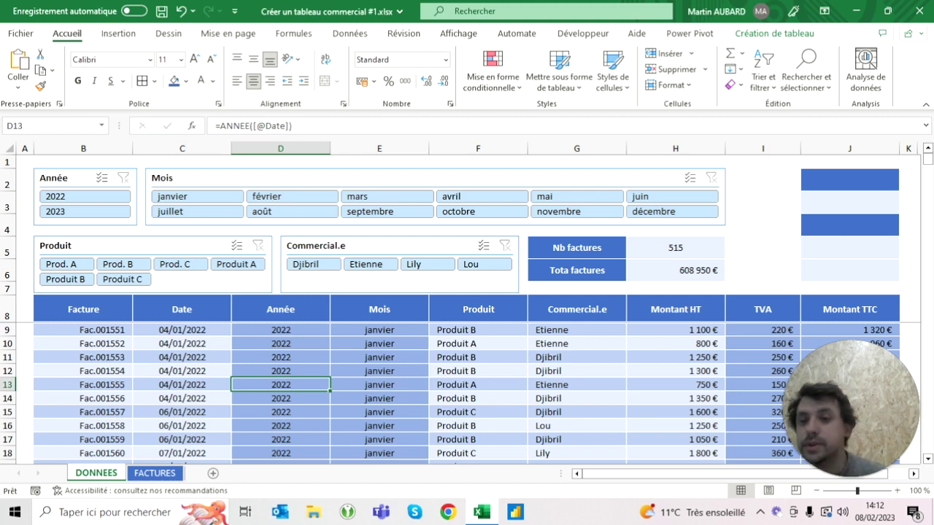
pyautogui.click(153, 473)
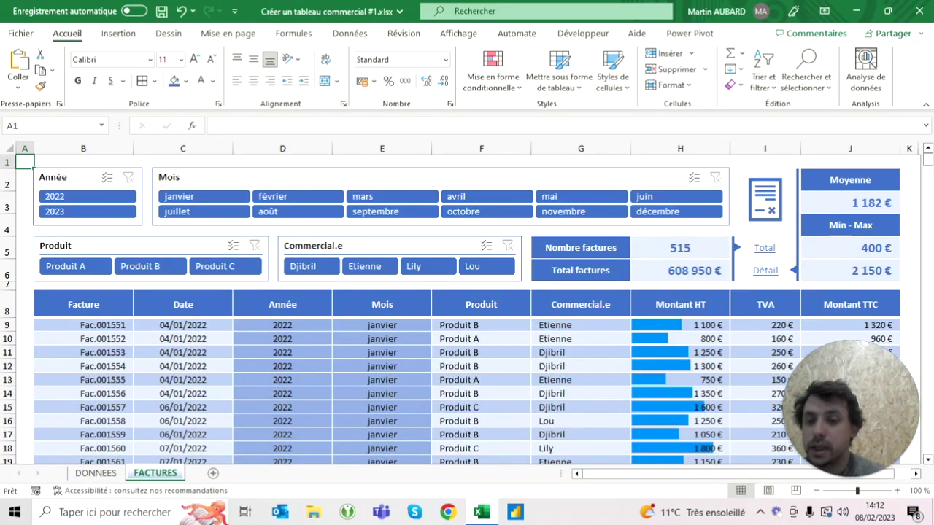
pyautogui.click(113, 474)
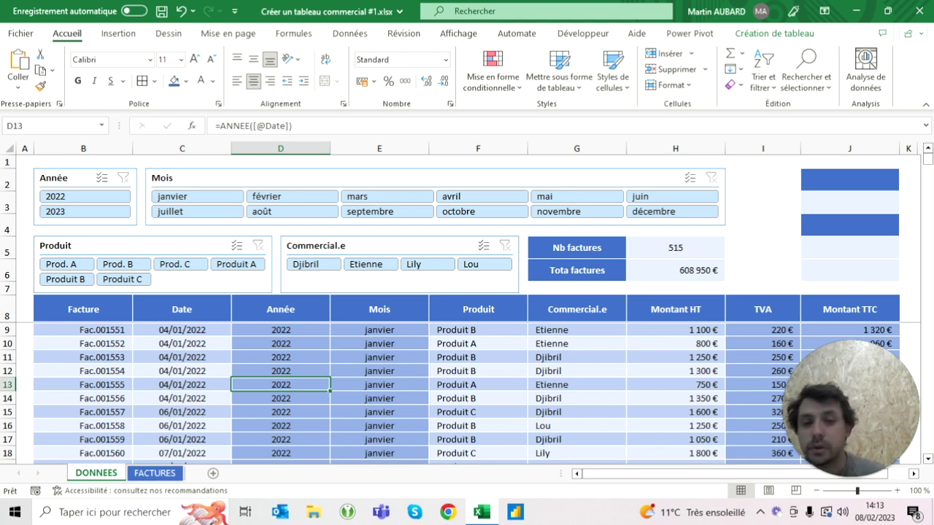
pyautogui.click(478, 309)
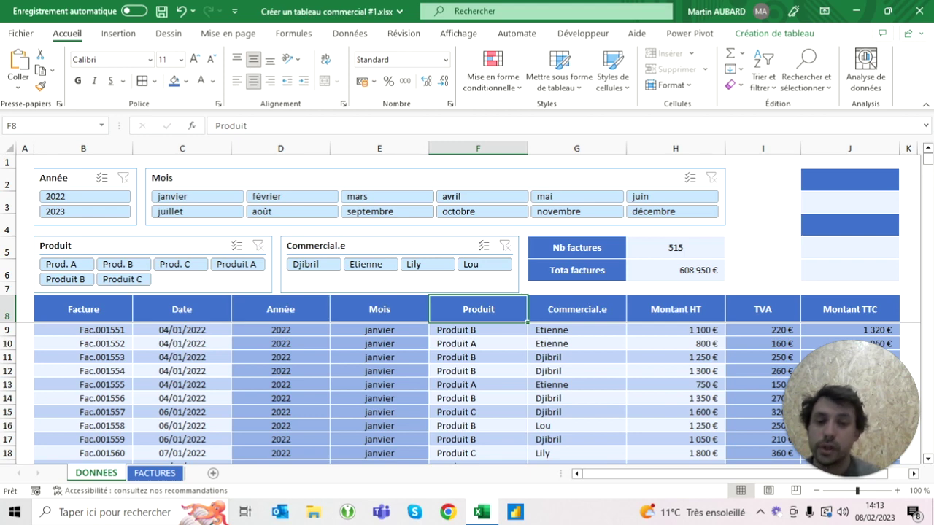
# - Search the Produit column F for 'Prod.' entries
pyautogui.click(477, 148)
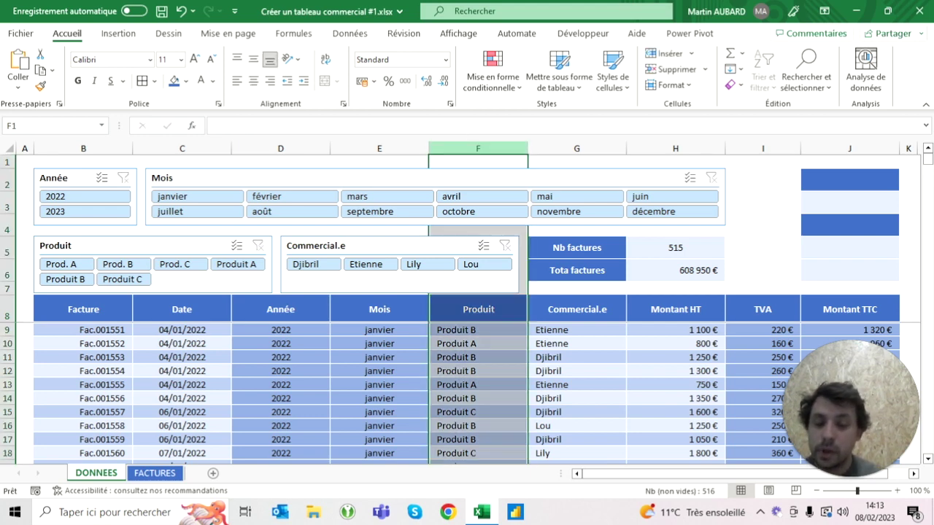
pyautogui.hotkey('ctrl', 'f')
pyautogui.write('Prod.')
pyautogui.press('Return')
pyautogui.moveTo(462, 147); pyautogui.dragTo(345, 146)
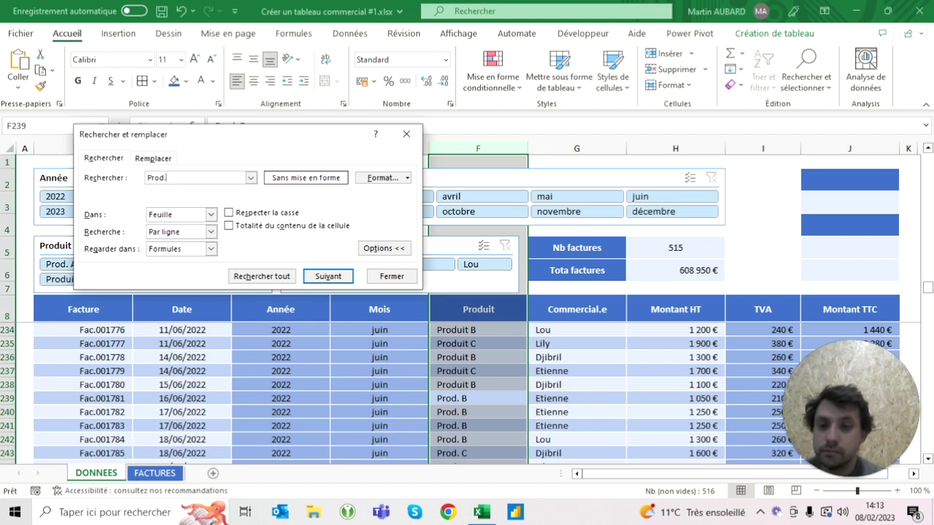
pyautogui.click(405, 134)
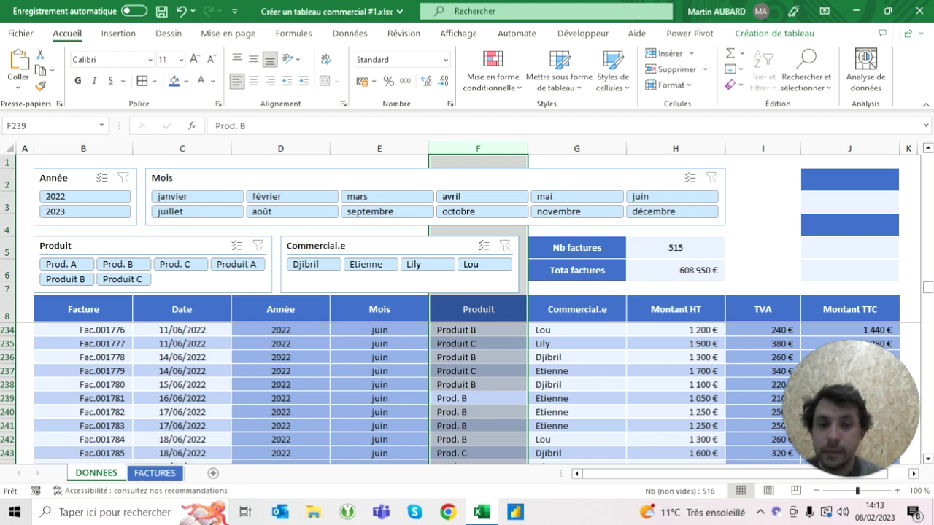
pyautogui.click(465, 146)
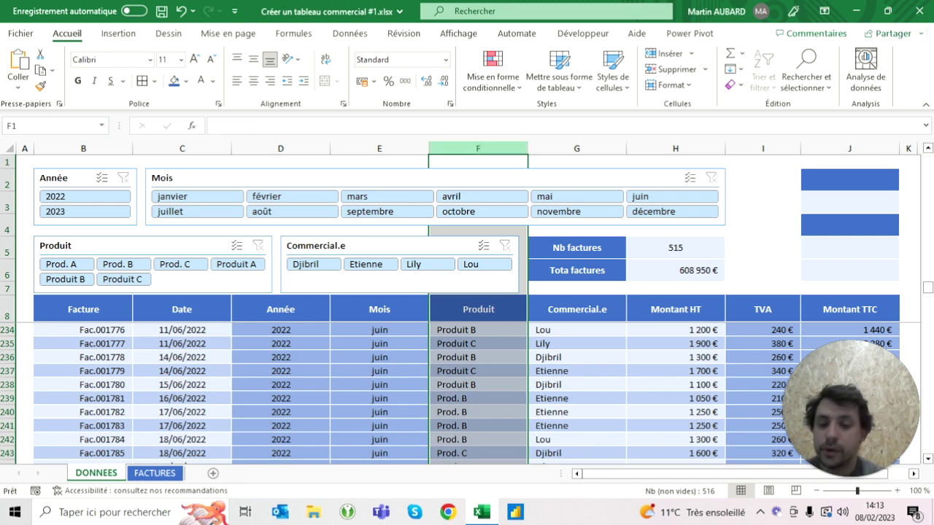
pyautogui.hotkey('ctrl', 'f')
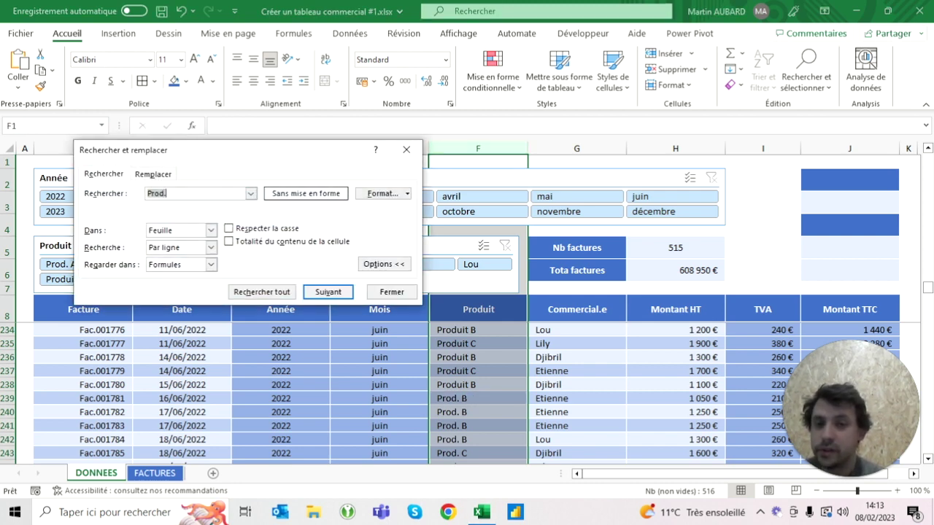
pyautogui.click(154, 175)
pyautogui.press('Escape')
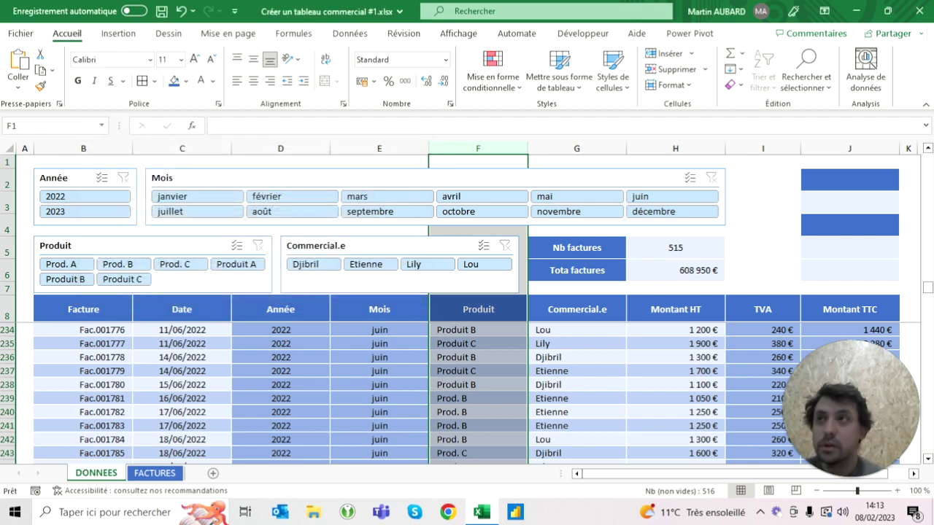
# - Replace all 'Prod.' with 'Produit' in column F, making 96 replacements
pyautogui.hotkey('ctrl', 'h')
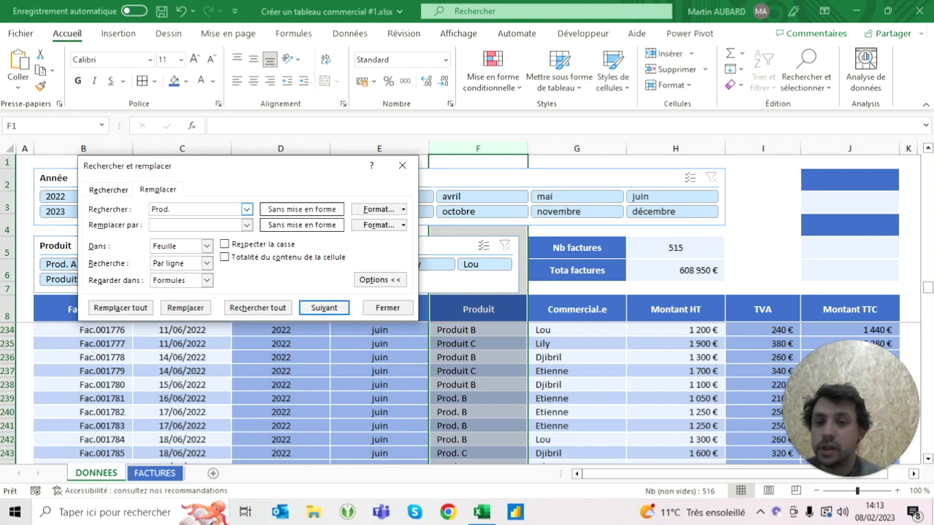
pyautogui.click(247, 224)
pyautogui.write('Prod')
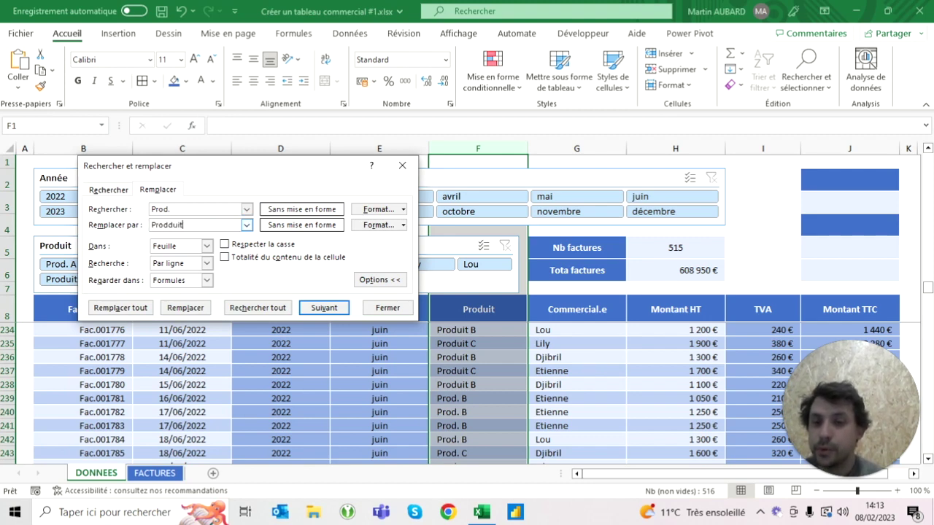
pyautogui.write('uit')
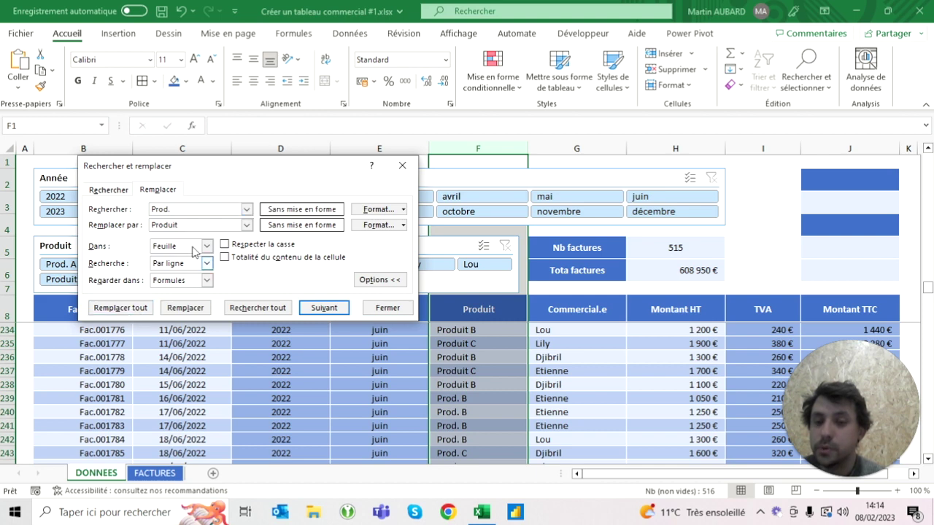
pyautogui.click(148, 309)
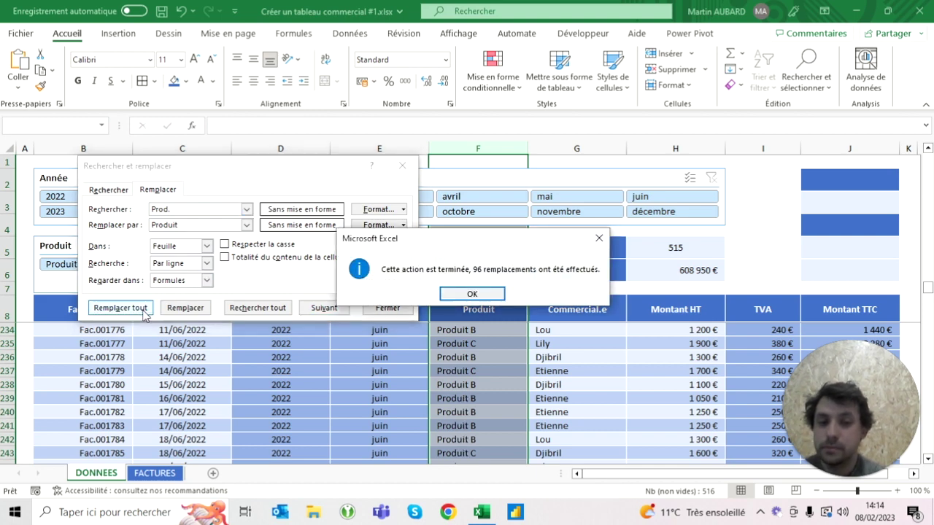
pyautogui.click(474, 293)
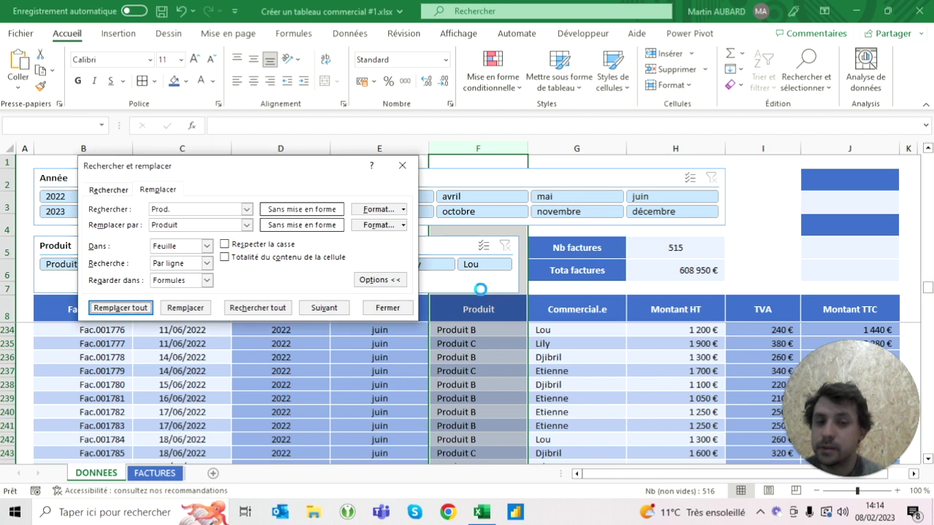
pyautogui.press('Escape')
pyautogui.click(247, 263)
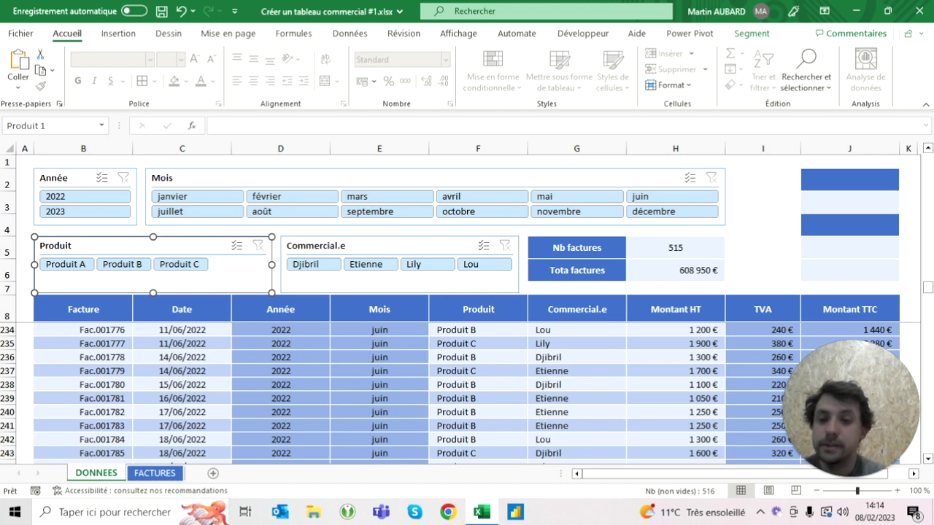
# - Set the Produit slicer to 3 columns and give both slicers 0,7 cm buttons
pyautogui.click(751, 34)
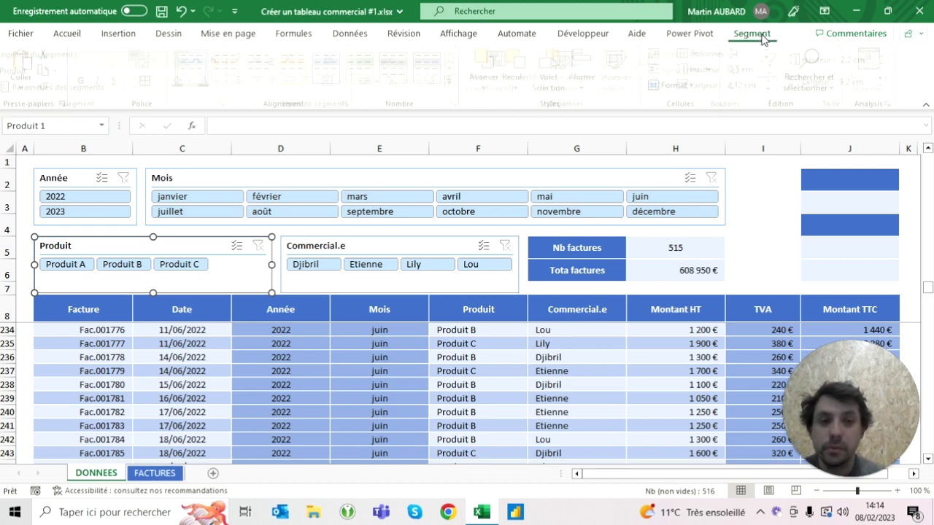
pyautogui.click(774, 59)
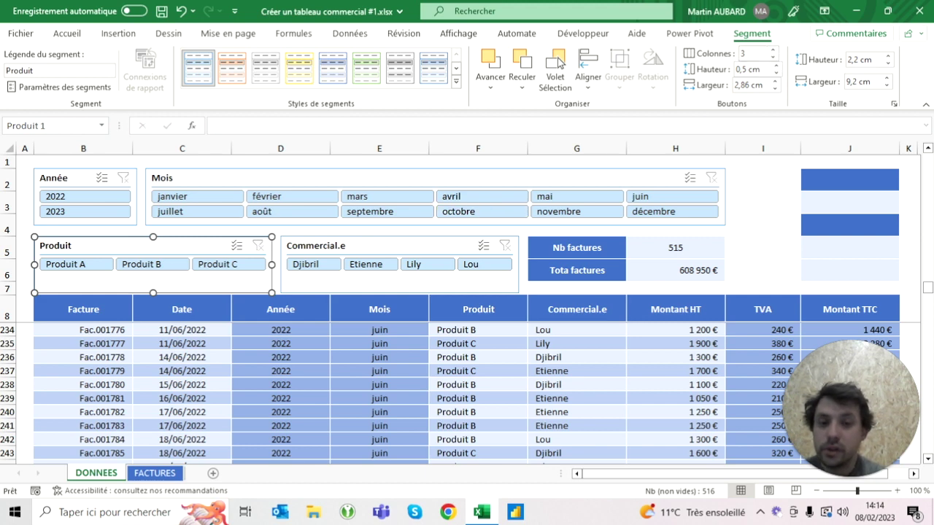
pyautogui.keyDown('ctrl'); pyautogui.click(315, 245); pyautogui.keyUp('ctrl')
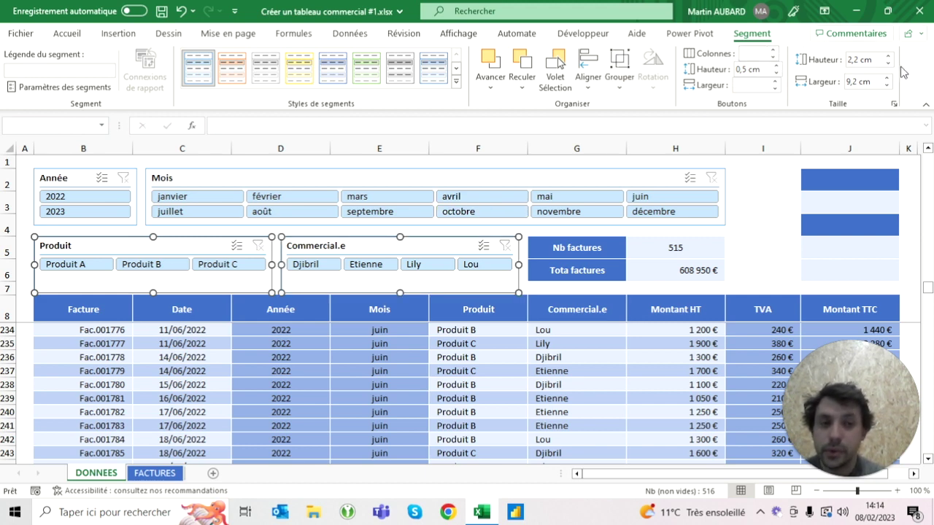
pyautogui.click(777, 66)
pyautogui.click(777, 65)
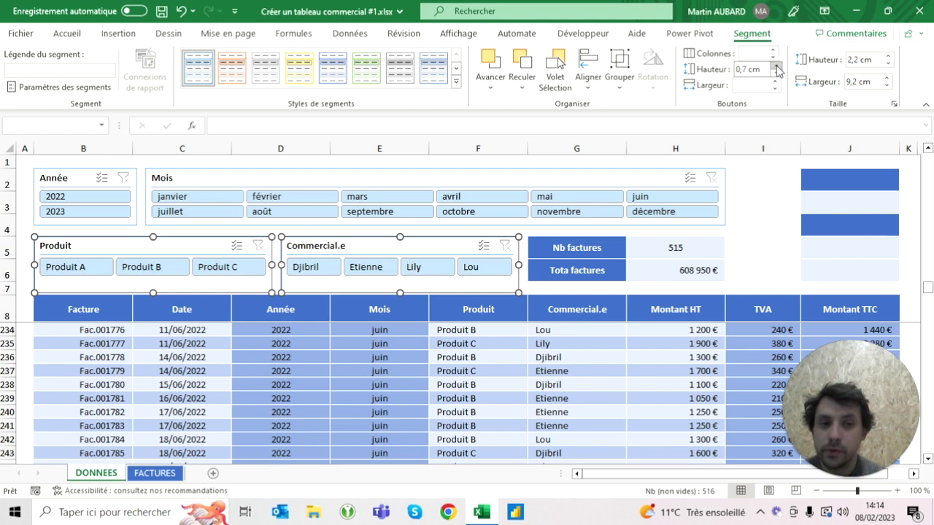
pyautogui.click(887, 64)
pyautogui.click(887, 64)
pyautogui.click(888, 64)
pyautogui.click(887, 64)
pyautogui.click(888, 64)
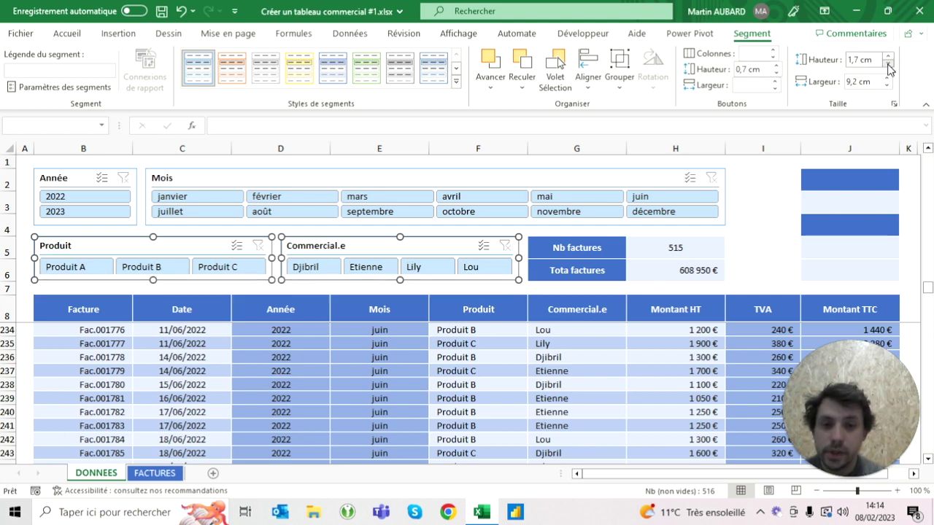
pyautogui.click(888, 57)
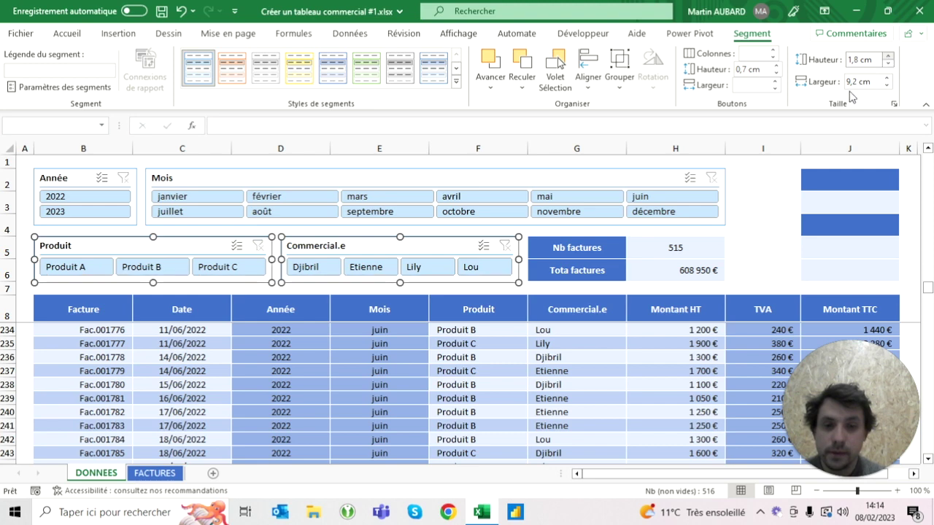
pyautogui.click(576, 398)
pyautogui.click(477, 288)
# - Set the Produit and Commercial.e slicers' height to 1,75 cm
pyautogui.click(350, 245)
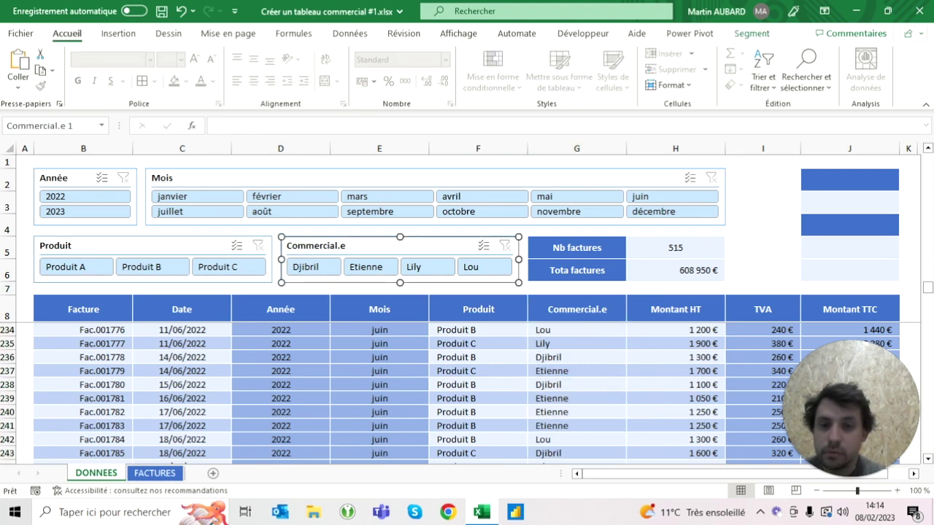
pyautogui.keyDown('ctrl'); pyautogui.click(65, 245); pyautogui.keyUp('ctrl')
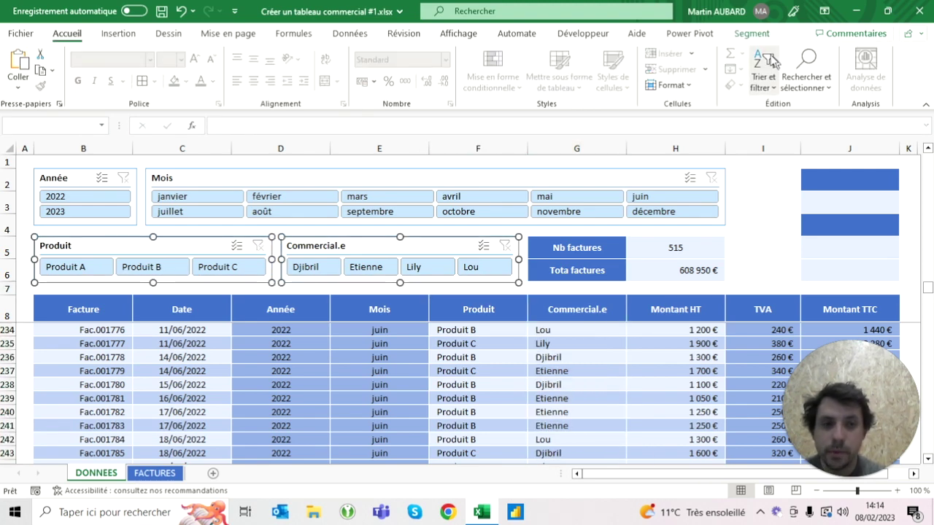
pyautogui.click(750, 37)
pyautogui.click(861, 60)
pyautogui.write('1,75')
pyautogui.press('Return')
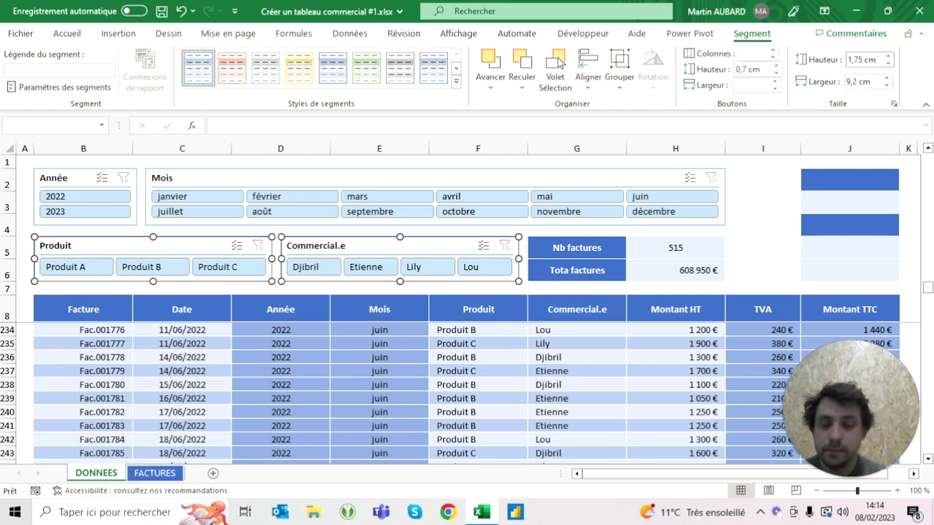
pyautogui.click(478, 357)
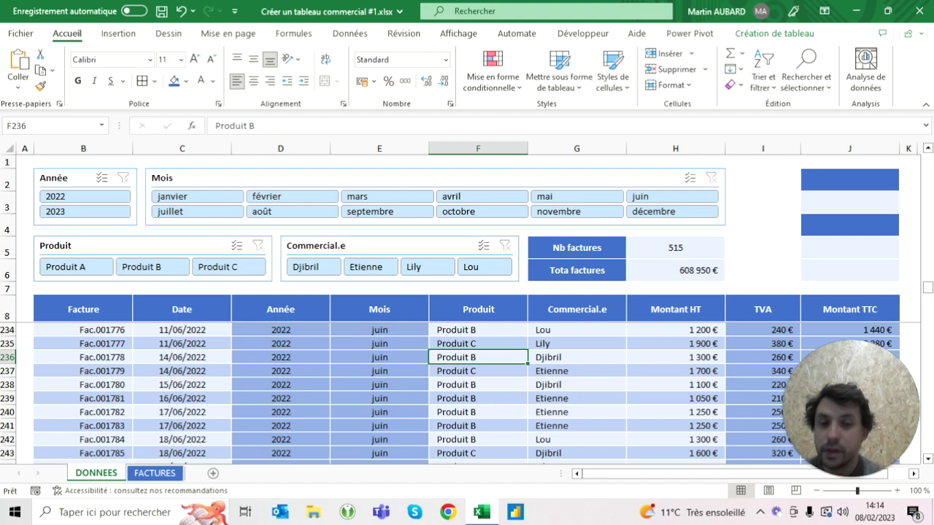
pyautogui.click(110, 246)
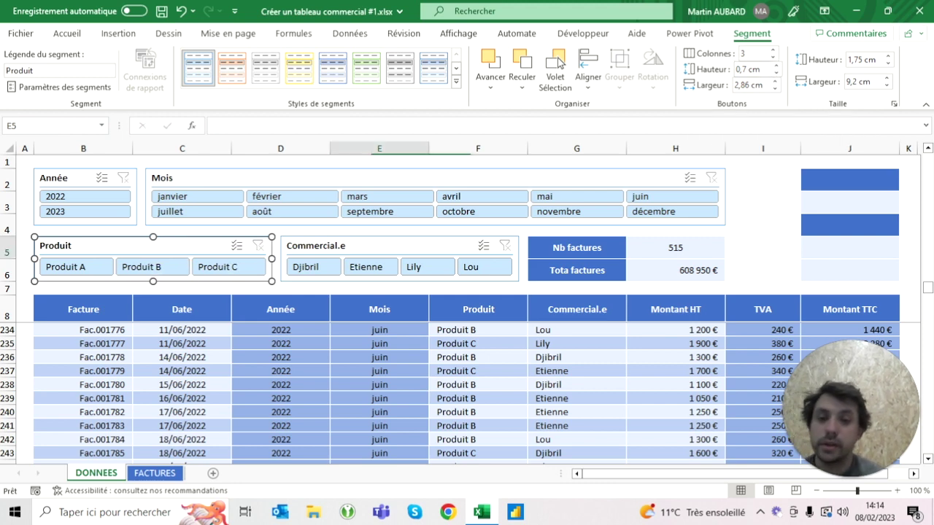
pyautogui.press('Escape')
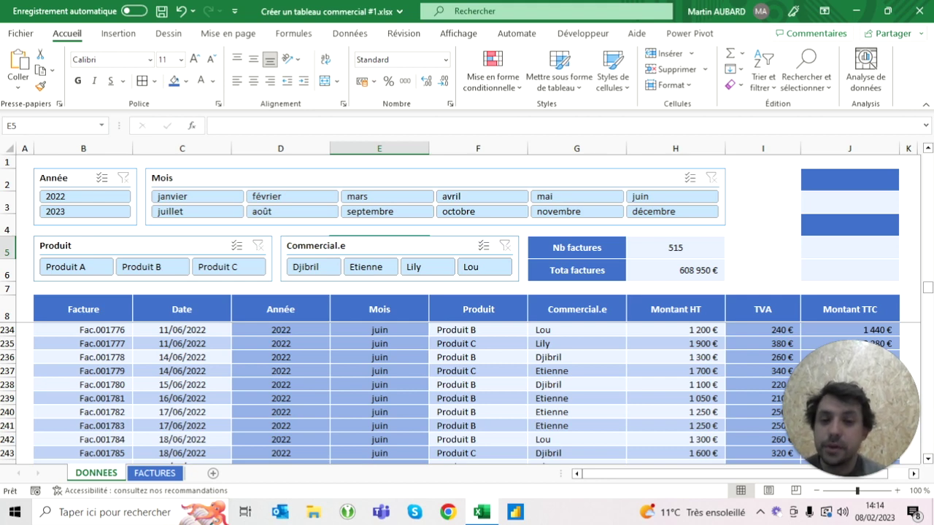
pyautogui.click(82, 179)
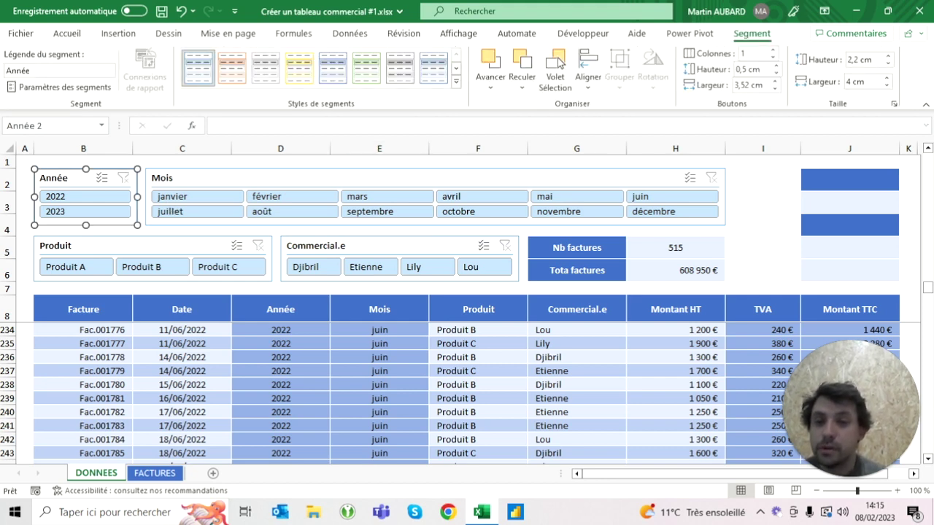
# - Add the Mois, Produit and Commercial.e slicers to the Année selection and apply the dark-blue slicer style to all four
pyautogui.keyDown('ctrl'); pyautogui.click(162, 178); pyautogui.keyUp('ctrl')
pyautogui.keyDown('ctrl'); pyautogui.click(55, 245); pyautogui.keyUp('ctrl')
pyautogui.keyDown('ctrl'); pyautogui.click(315, 246); pyautogui.keyUp('ctrl')
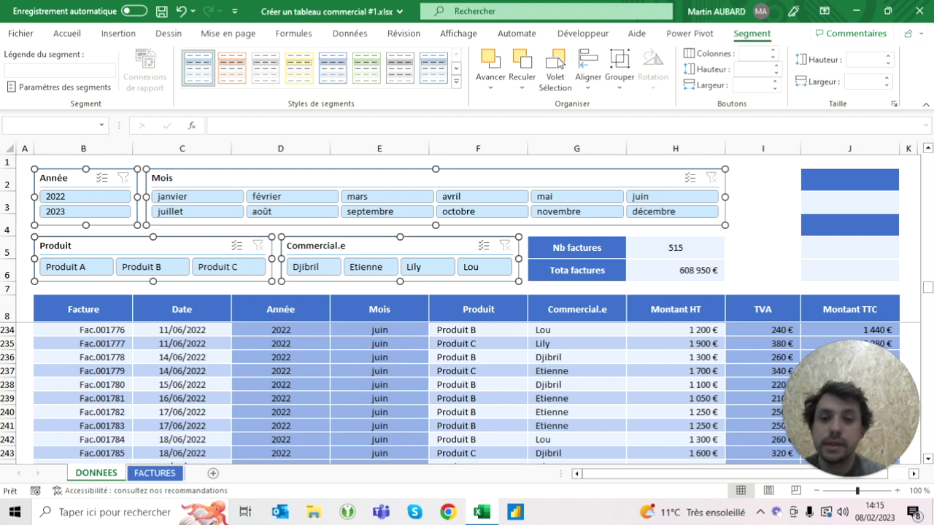
pyautogui.click(455, 68)
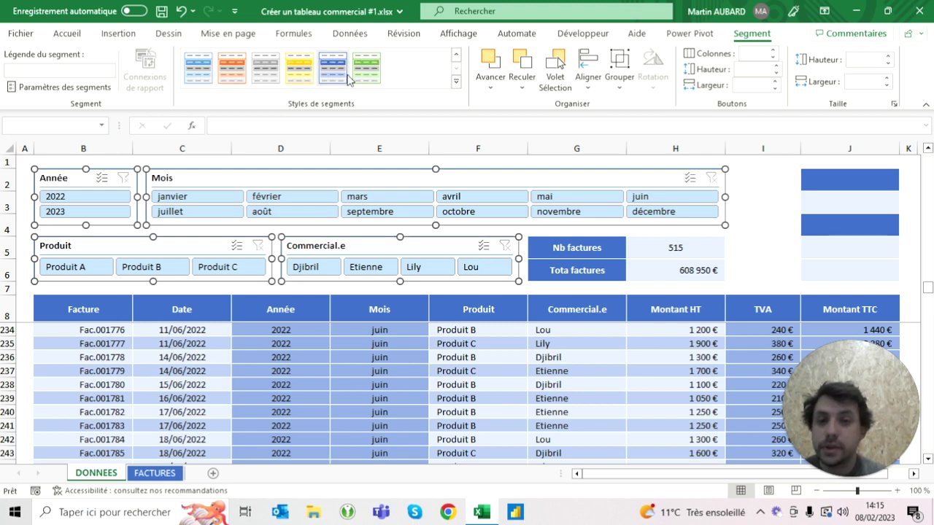
pyautogui.click(345, 79)
pyautogui.click(478, 398)
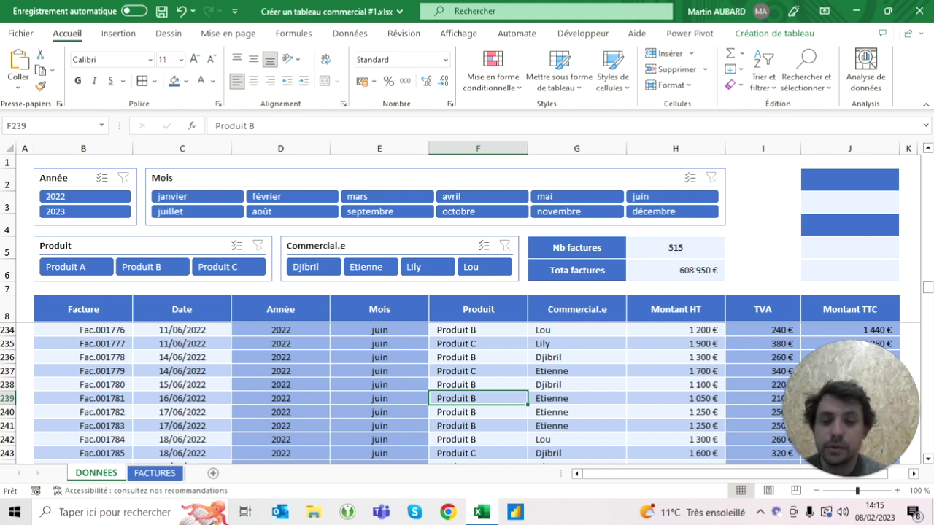
# - Compare with the FACTURES dashboard, then review the H5 invoice count and H6 total formulas on DONNEES
pyautogui.click(155, 473)
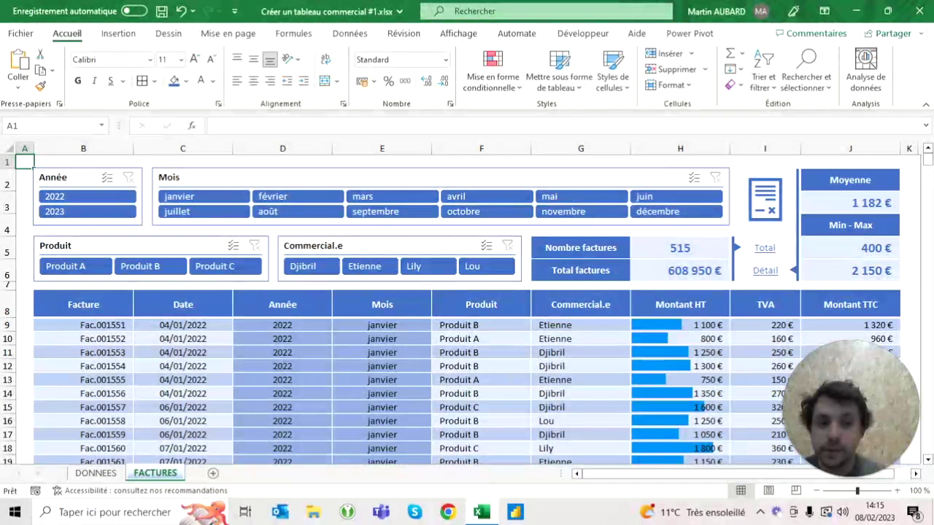
pyautogui.click(96, 472)
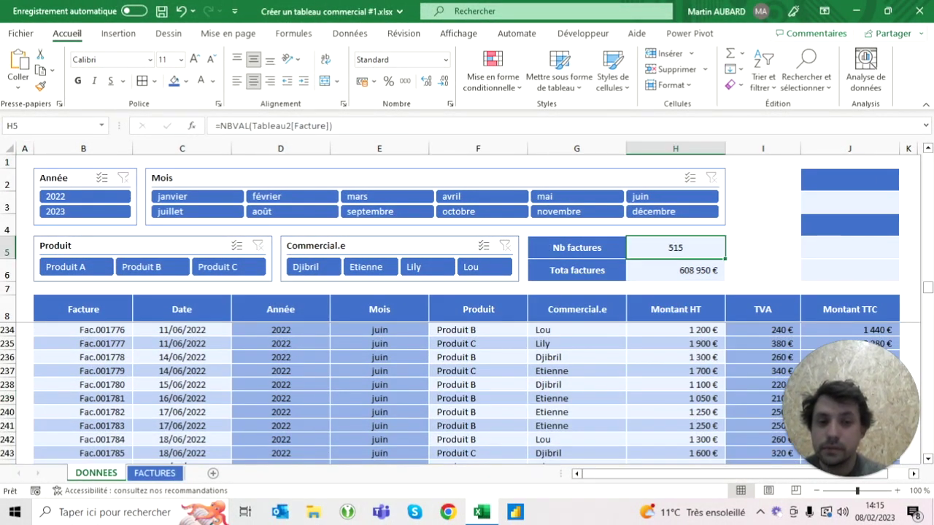
pyautogui.press('Down')
pyautogui.press('Up')
pyautogui.press('Down')
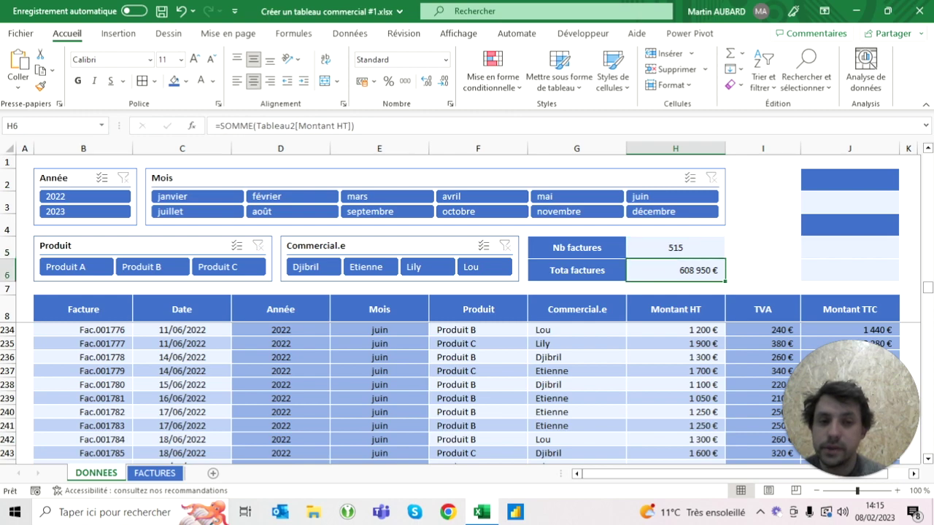
pyautogui.press('Up')
pyautogui.press('Down')
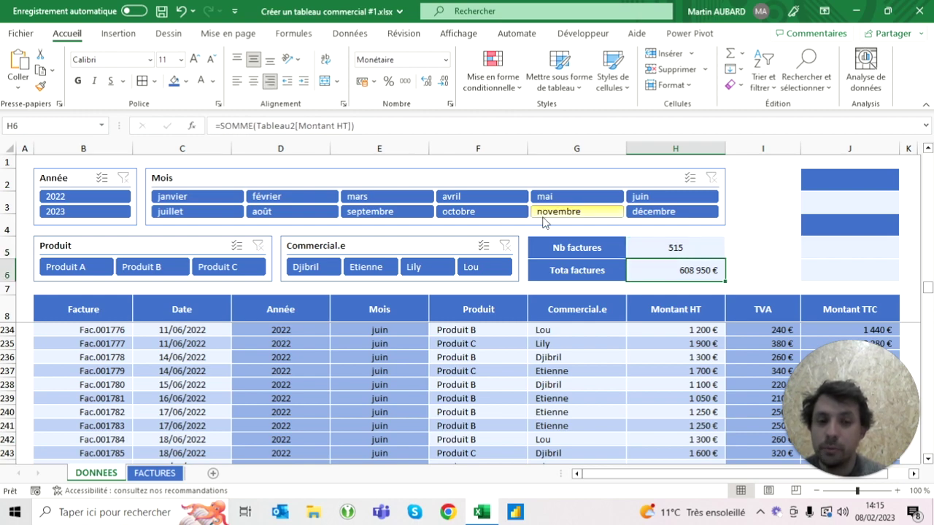
# - Test the slicers with Lily, Etienne, 2022 and Produit A, clearing each filter afterwards
pyautogui.click(454, 266)
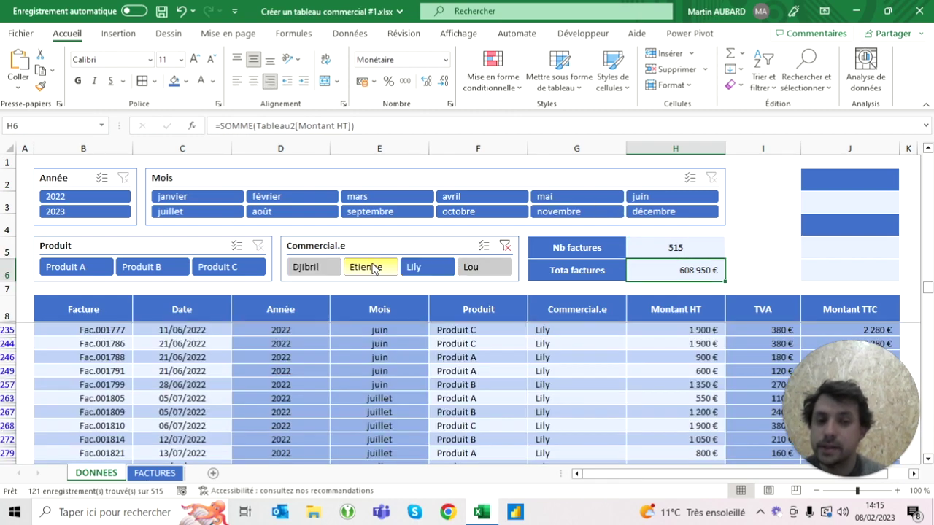
pyautogui.click(374, 269)
pyautogui.click(505, 245)
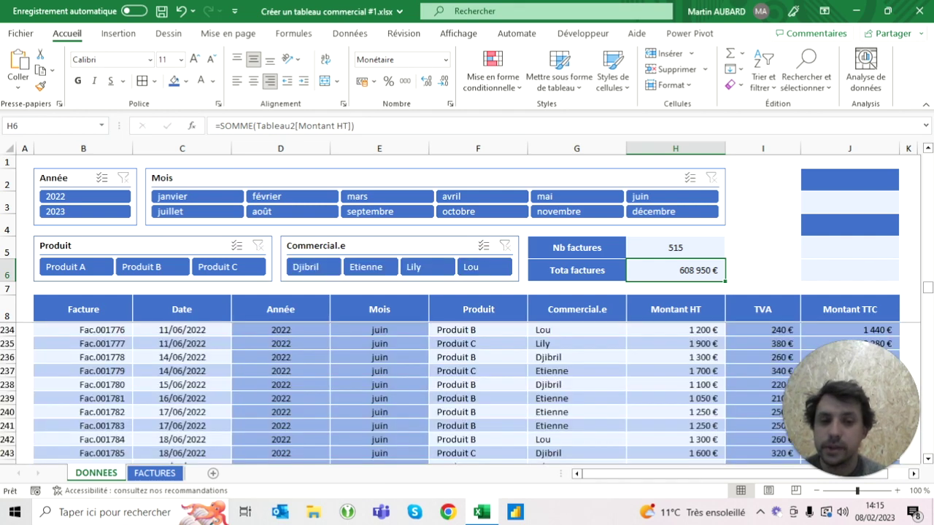
pyautogui.click(675, 247)
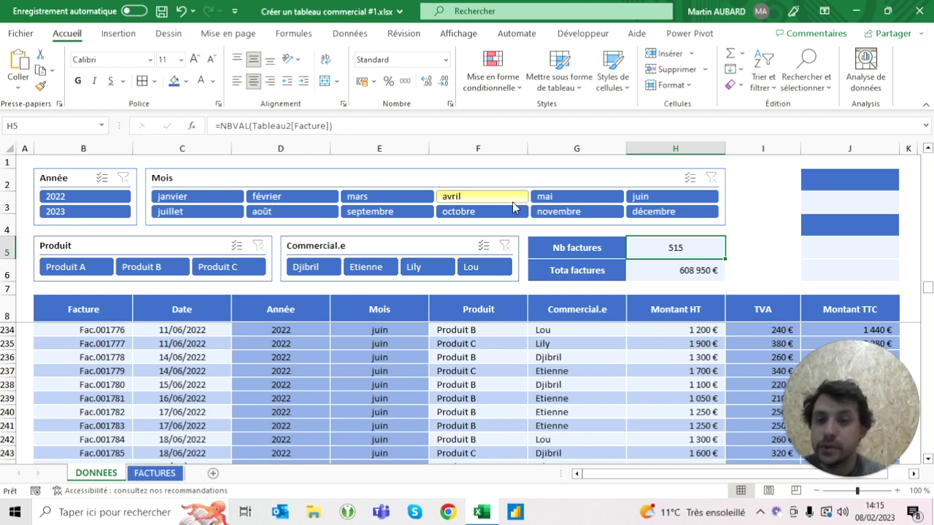
pyautogui.click(116, 199)
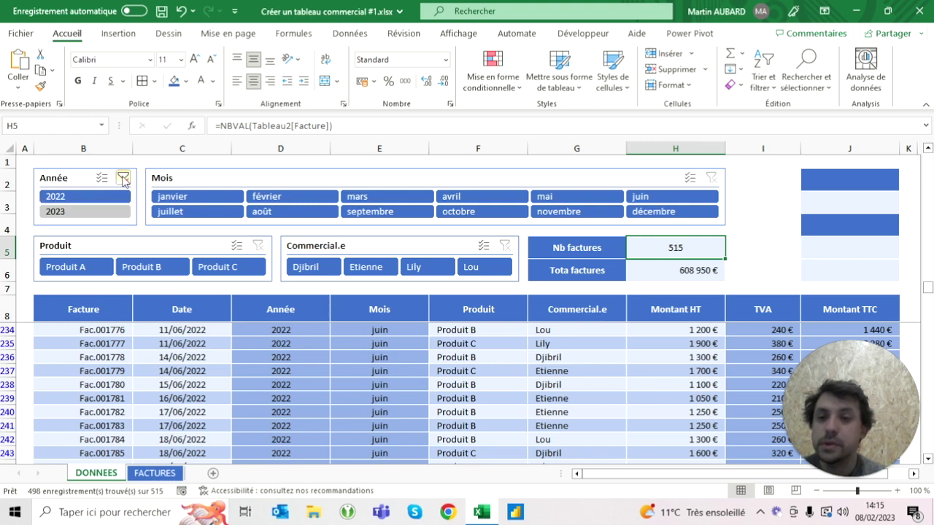
pyautogui.click(123, 179)
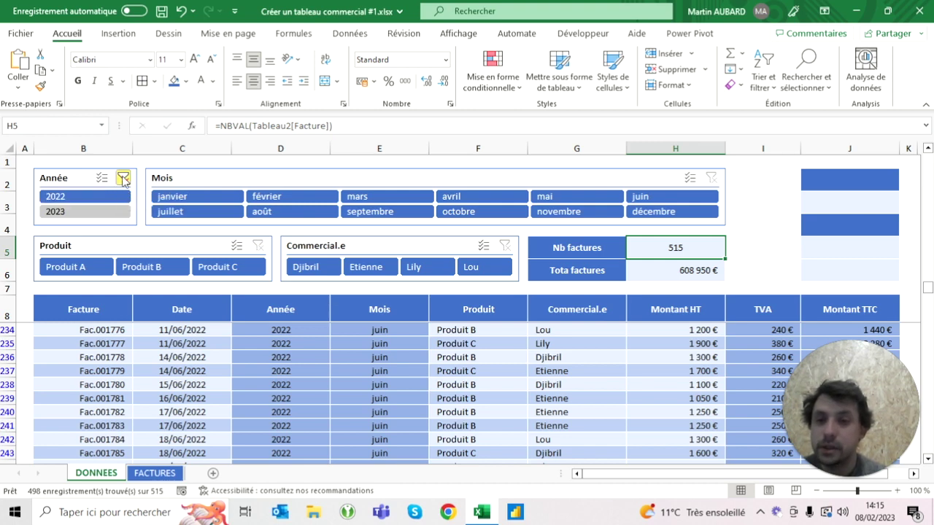
pyautogui.click(109, 267)
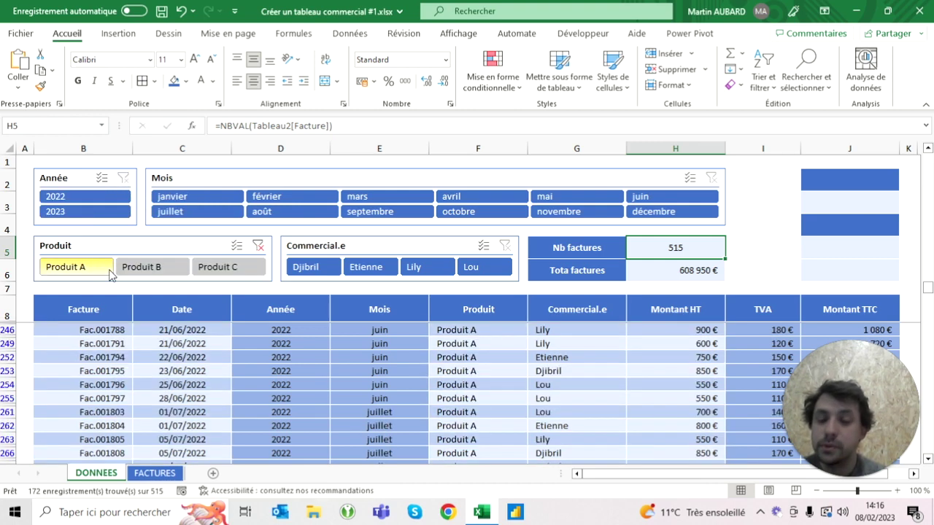
pyautogui.click(257, 248)
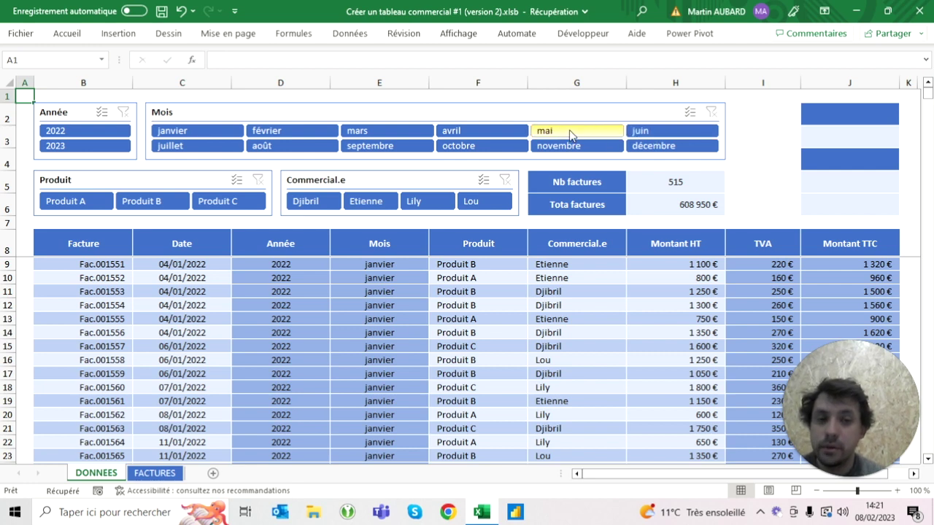
# - Filter the Commercial.e slicer to Lou to check the H6 total, then clear the filter
pyautogui.click(675, 205)
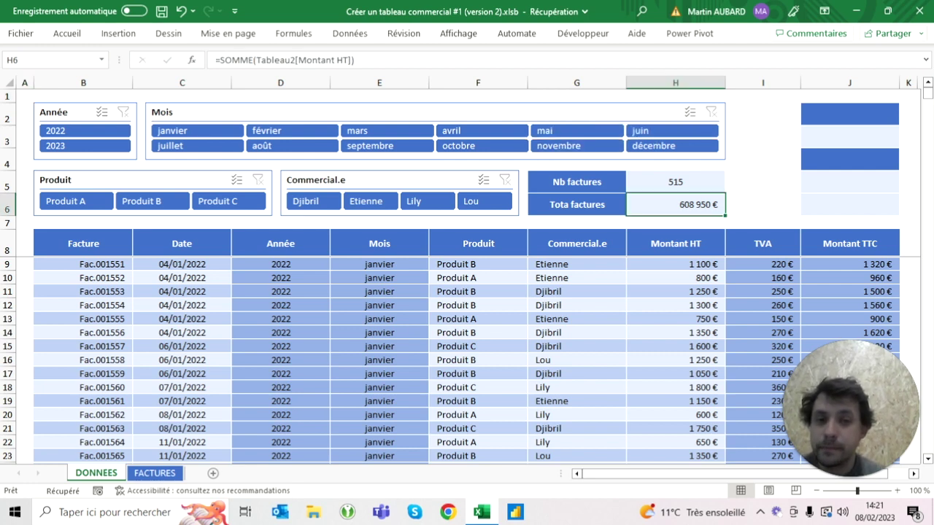
pyautogui.click(493, 207)
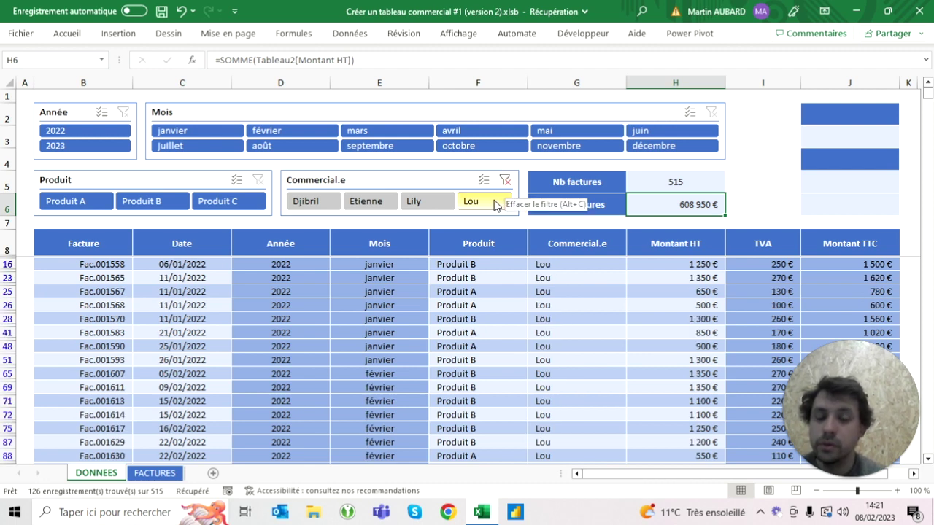
pyautogui.click(504, 180)
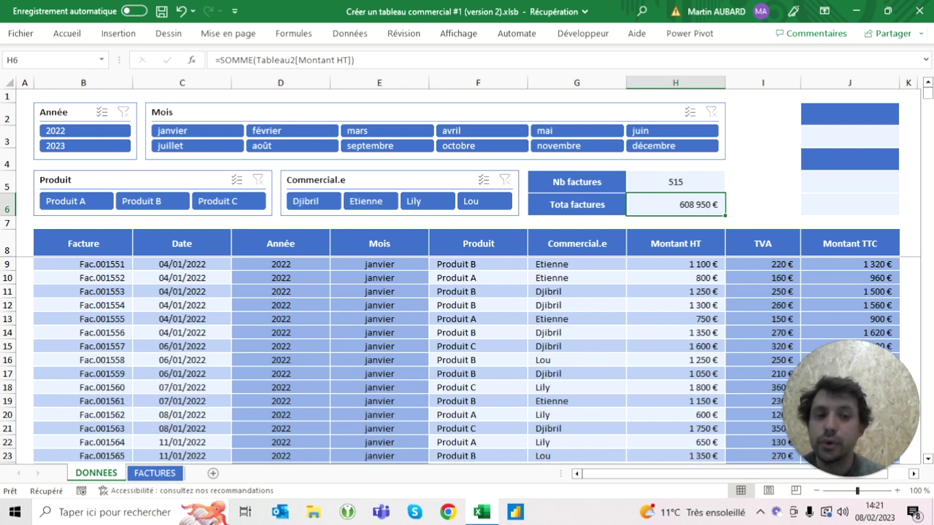
# - Select the Montant HT amounts from H9 down to the last row and pin the ribbon open
pyautogui.click(675, 264)
pyautogui.click(674, 244)
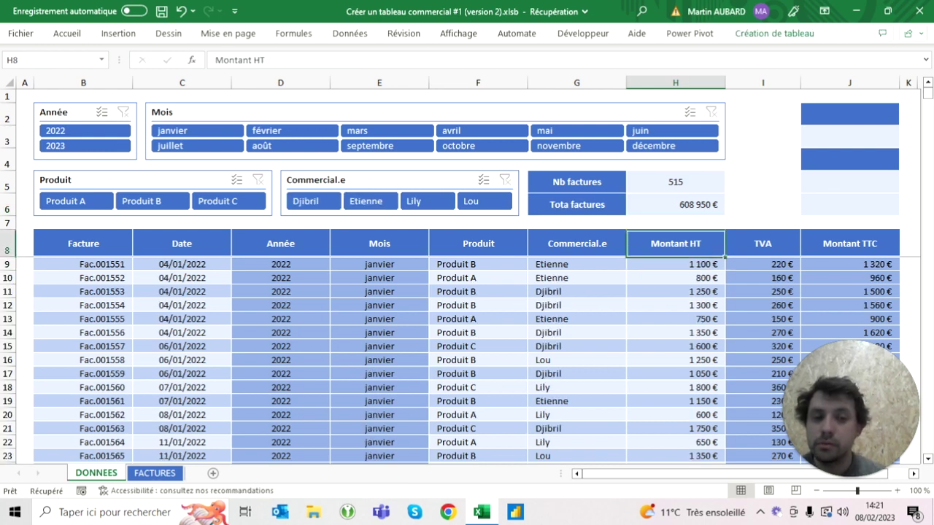
pyautogui.click(675, 264)
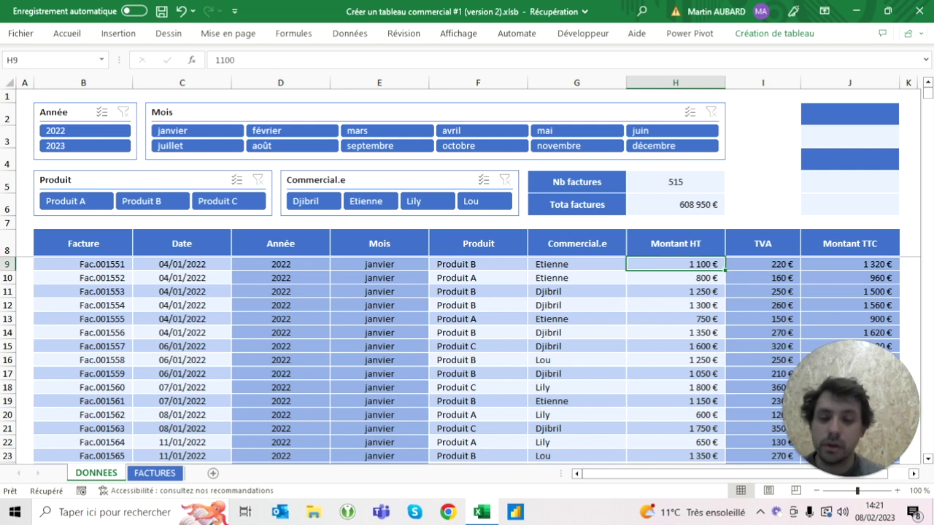
pyautogui.click(674, 243)
pyautogui.click(674, 264)
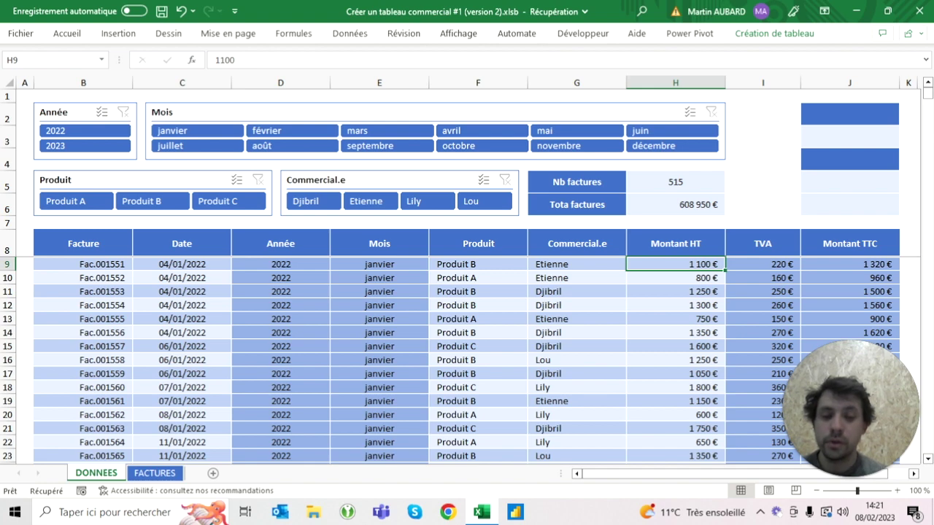
pyautogui.hotkey('ctrl', 'shift', 'Down')
pyautogui.hotkey('ctrl', 'F1')
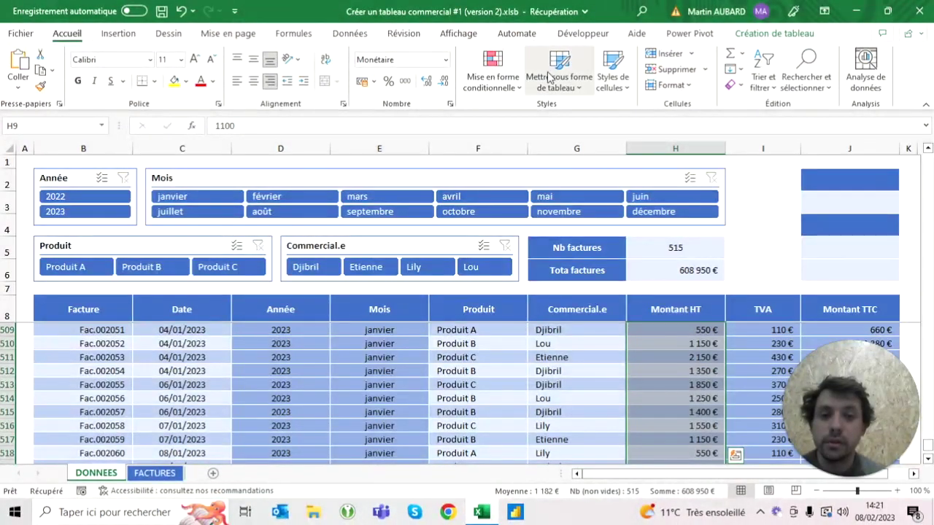
# - Apply solid-fill blue data bars to the selected Montant HT amounts
pyautogui.click(488, 72)
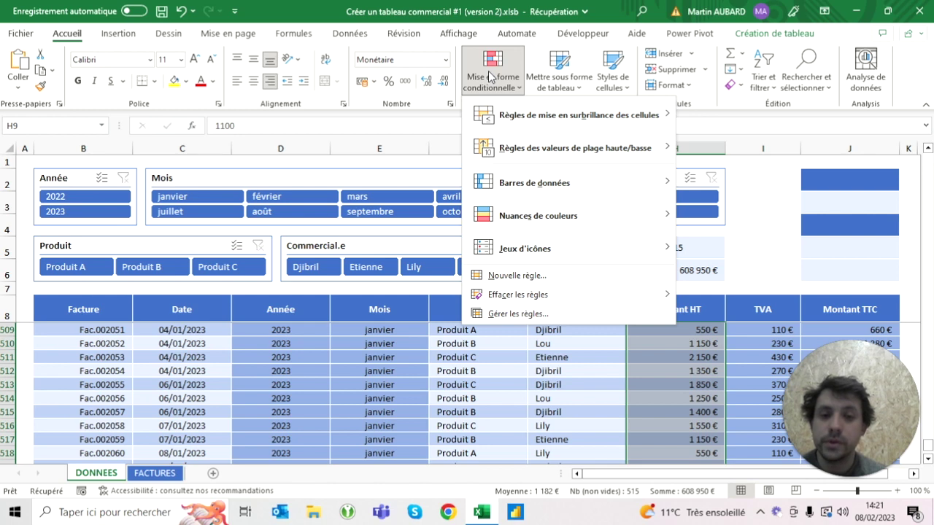
pyautogui.moveTo(553, 192)
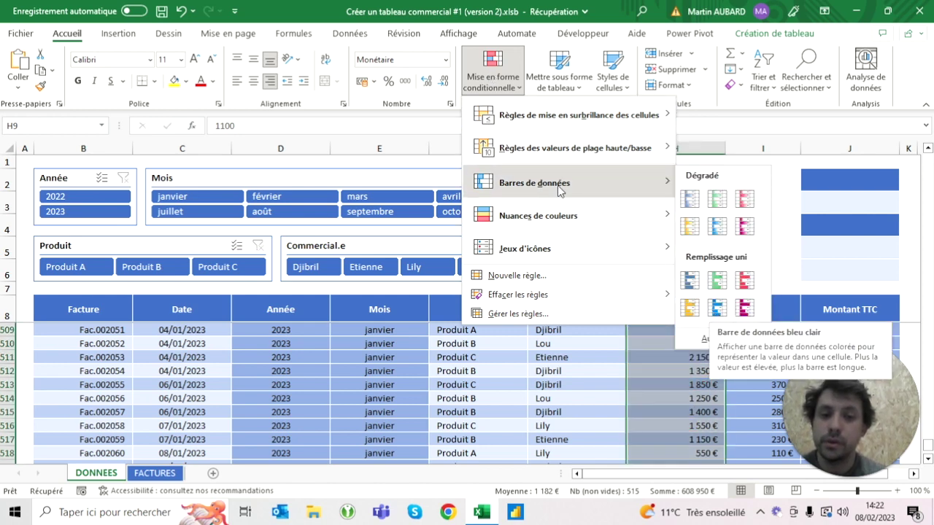
pyautogui.click(720, 309)
# - Deselect the column and compare the data bars for 800 € in H10 and 1 800 €
pyautogui.click(674, 309)
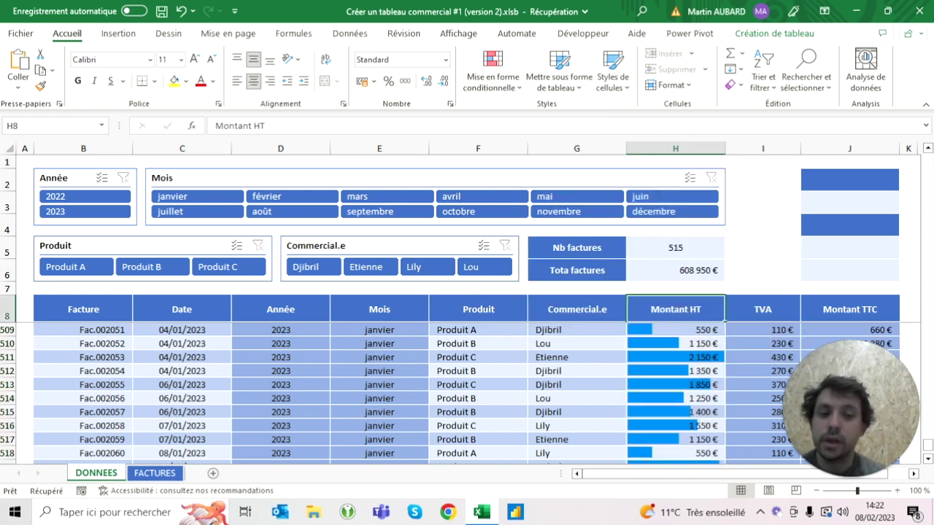
pyautogui.press('Down')
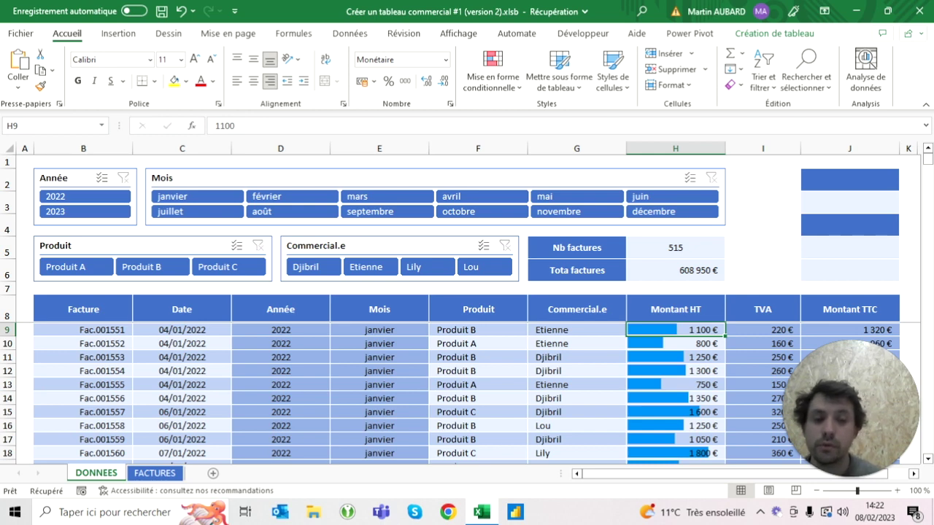
pyautogui.click(674, 343)
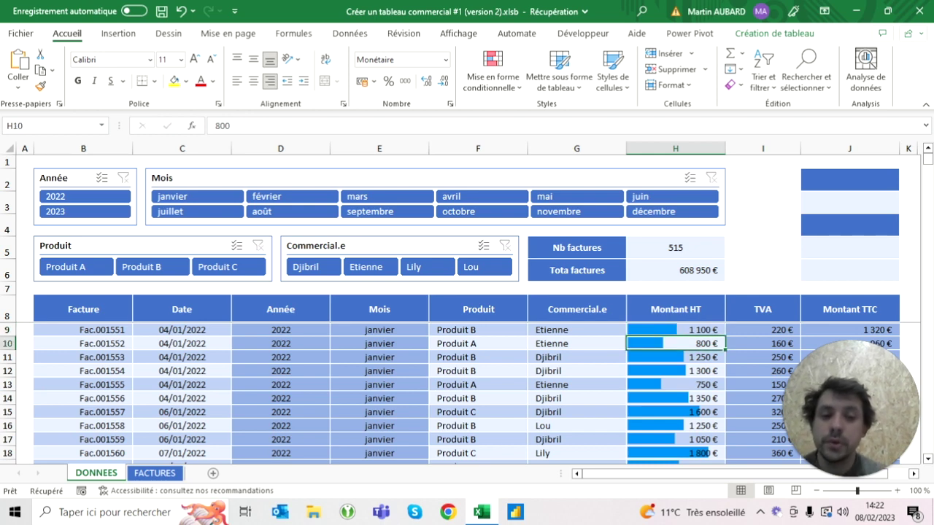
pyautogui.click(675, 453)
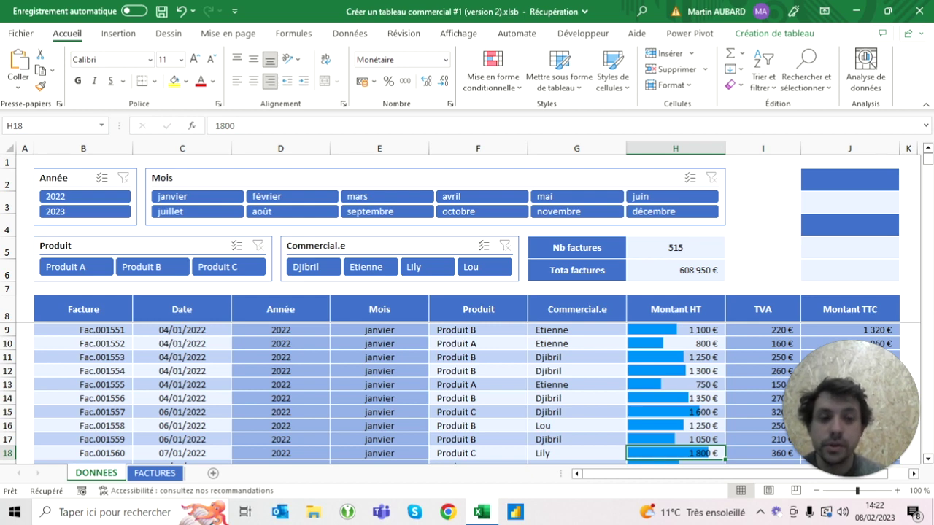
pyautogui.click(849, 224)
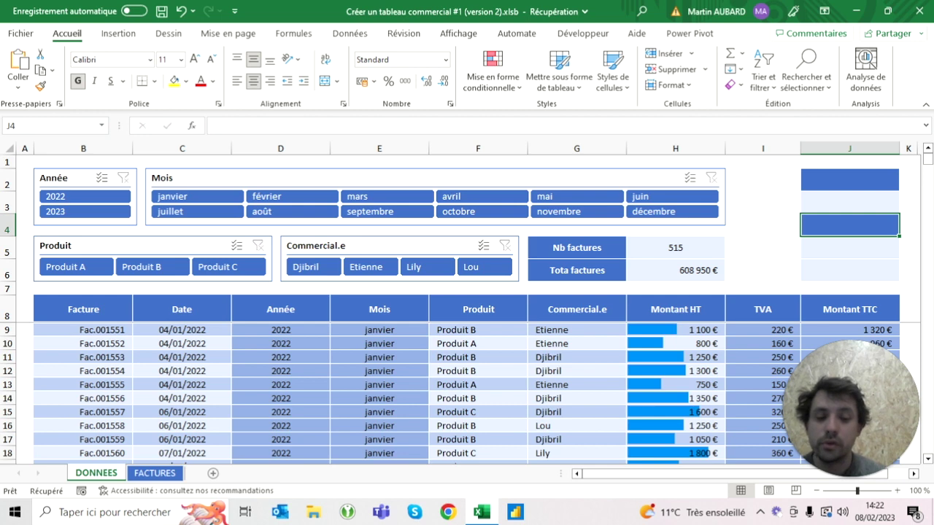
# - Label J2 'Moyenne' and J4 'Min - Max'
pyautogui.press('Up')
pyautogui.press('Up')
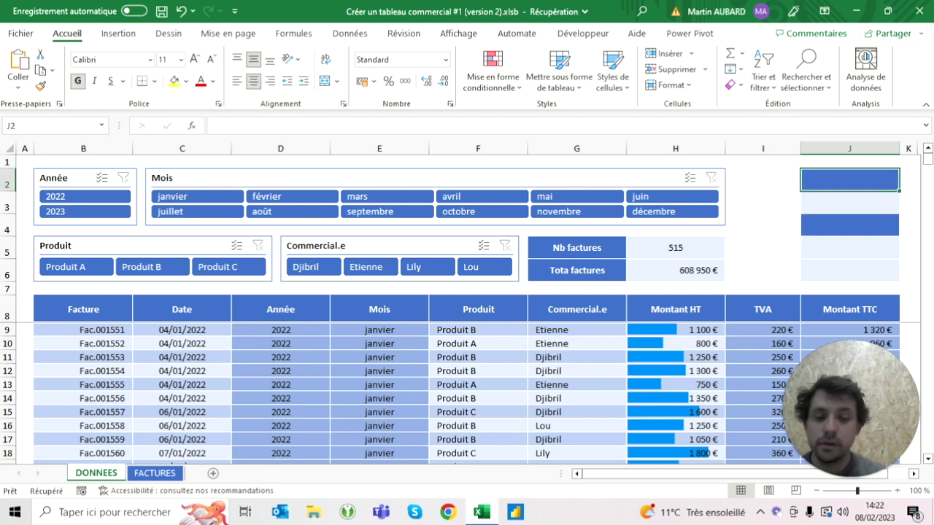
pyautogui.write('Moyenne')
pyautogui.press('Down')
pyautogui.press('Down')
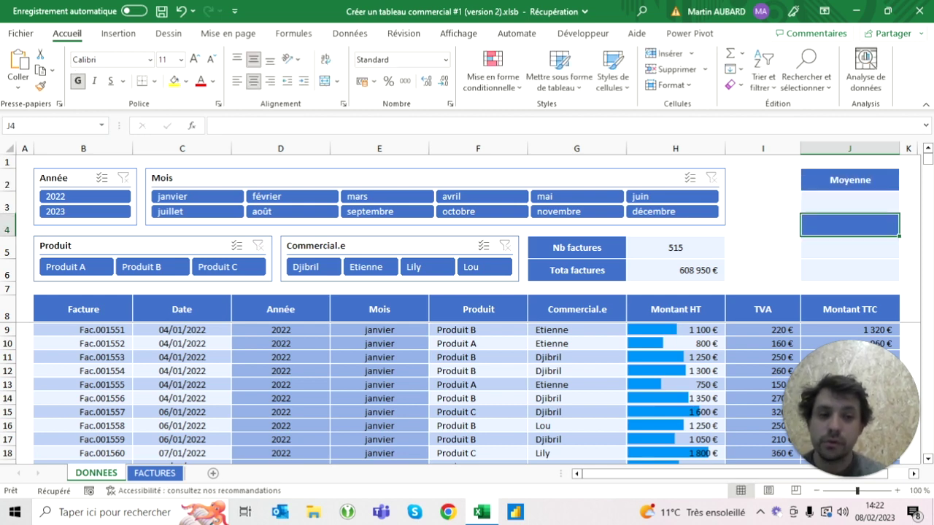
pyautogui.write('Min -')
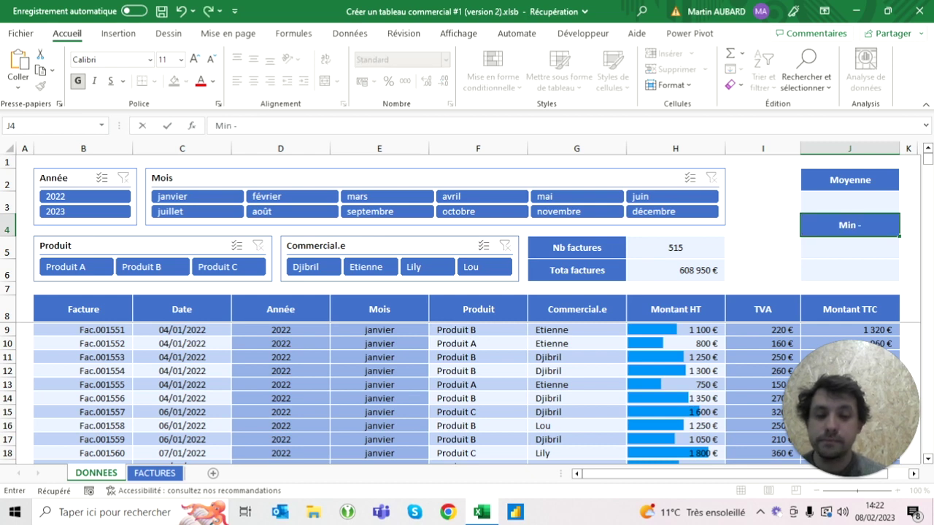
pyautogui.write(' Max')
pyautogui.press('Return')
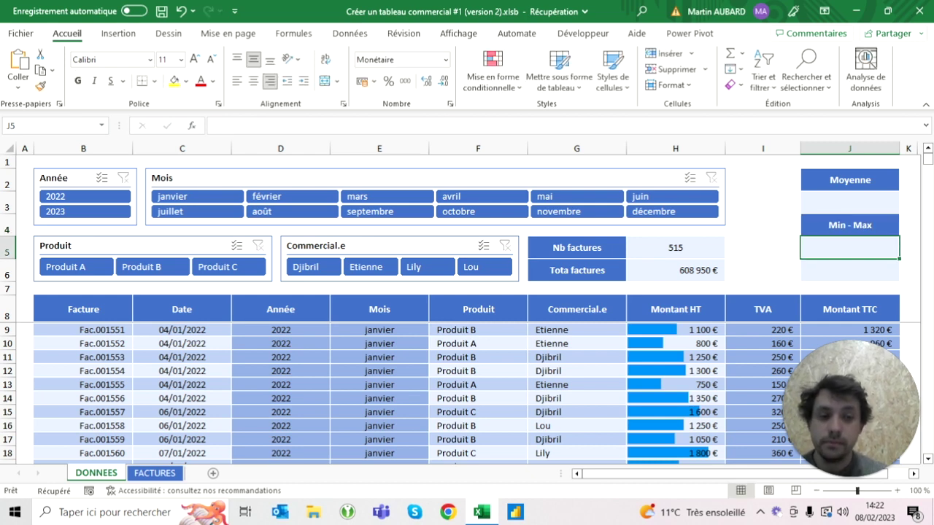
# - Rename the G5 label from 'Nb factures' to 'Nombre de factures'
pyautogui.press('Left')
pyautogui.press('Left')
pyautogui.press('Left')
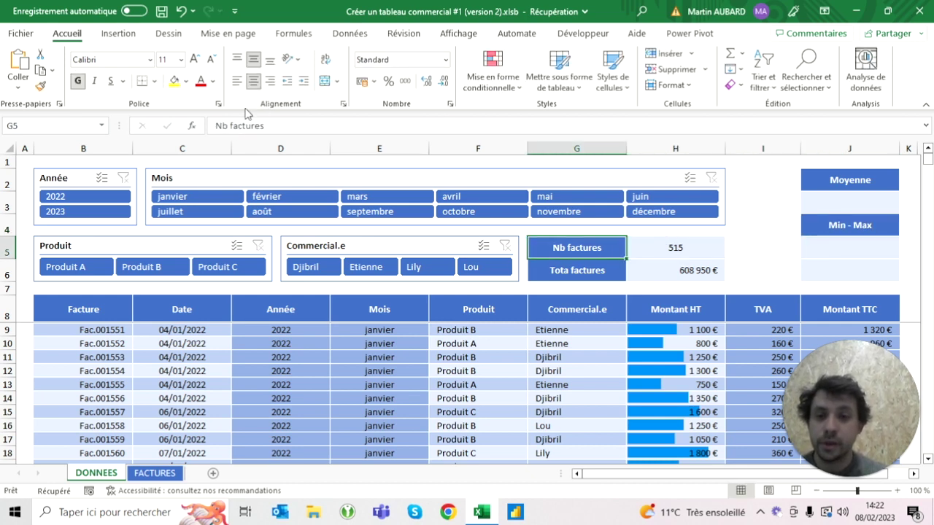
pyautogui.click(225, 126)
pyautogui.press('BackSpace')
pyautogui.write('ombre')
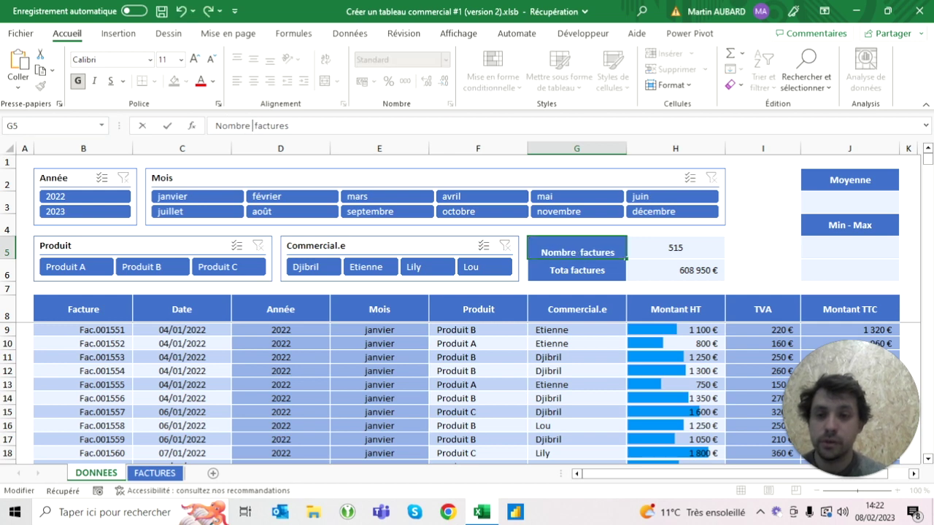
pyautogui.write(' de')
pyautogui.press('Return')
# - Right-align the G5:G6 labels and indent them from the right edge
pyautogui.click(576, 247)
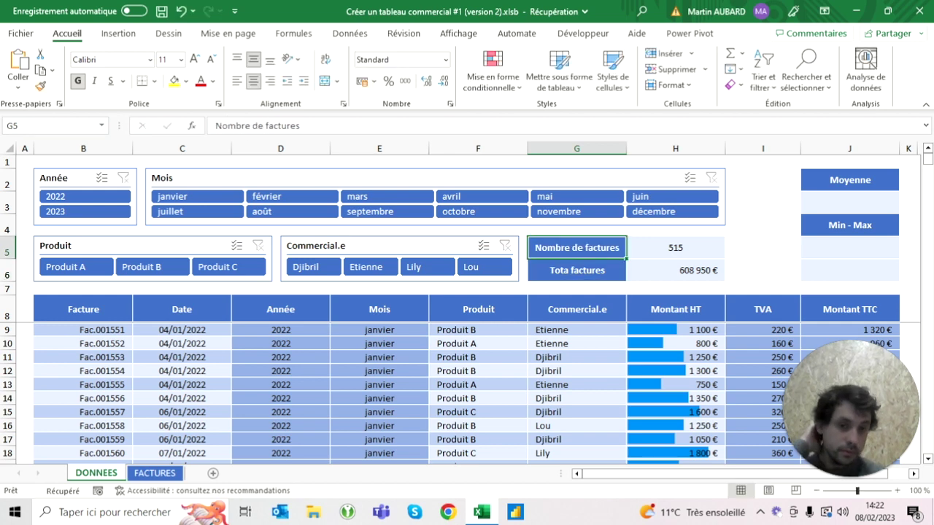
pyautogui.hotkey('shift', 'Down')
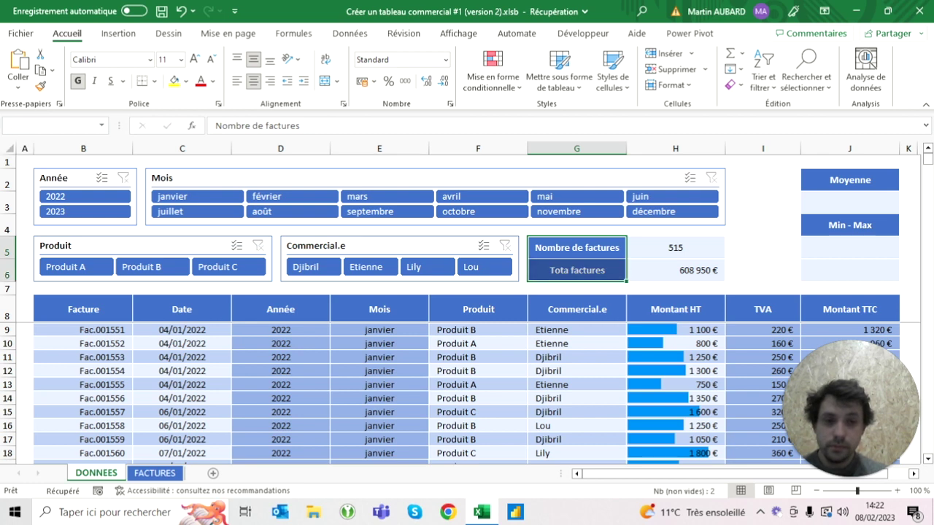
pyautogui.click(269, 81)
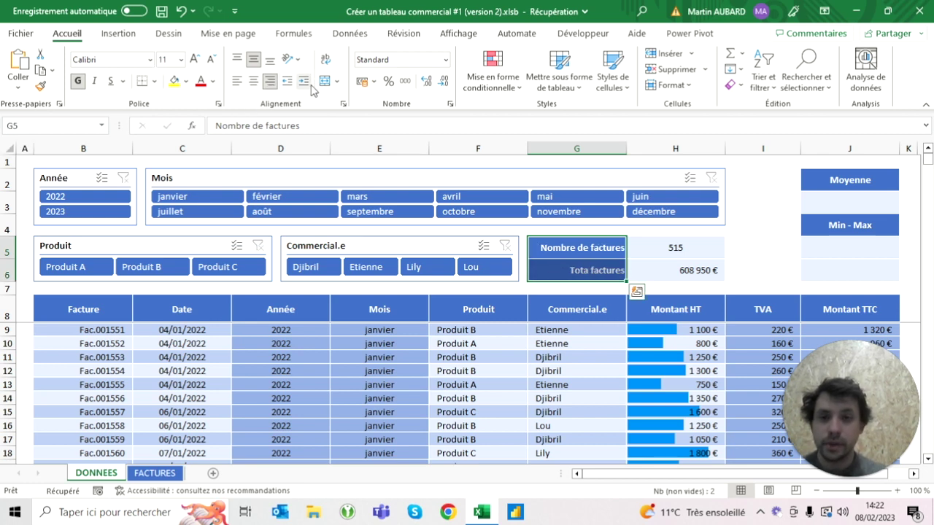
pyautogui.click(303, 82)
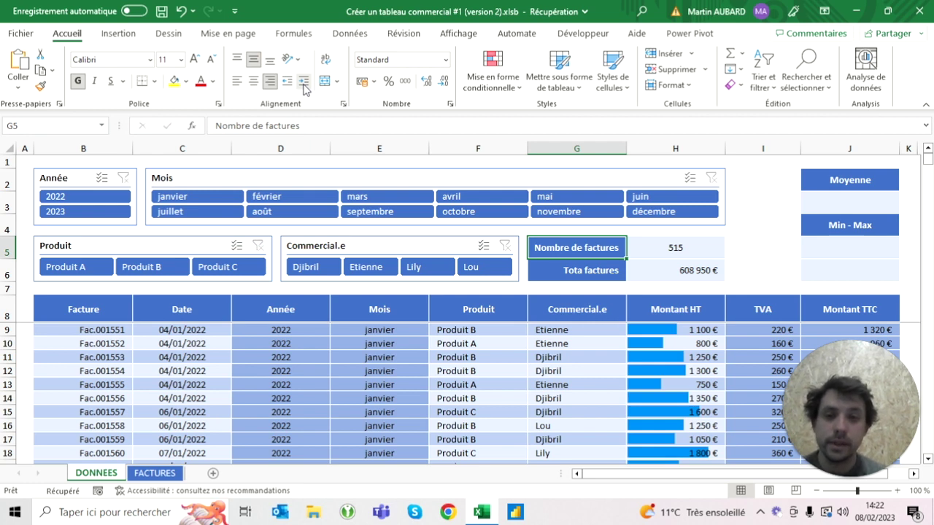
pyautogui.click(850, 202)
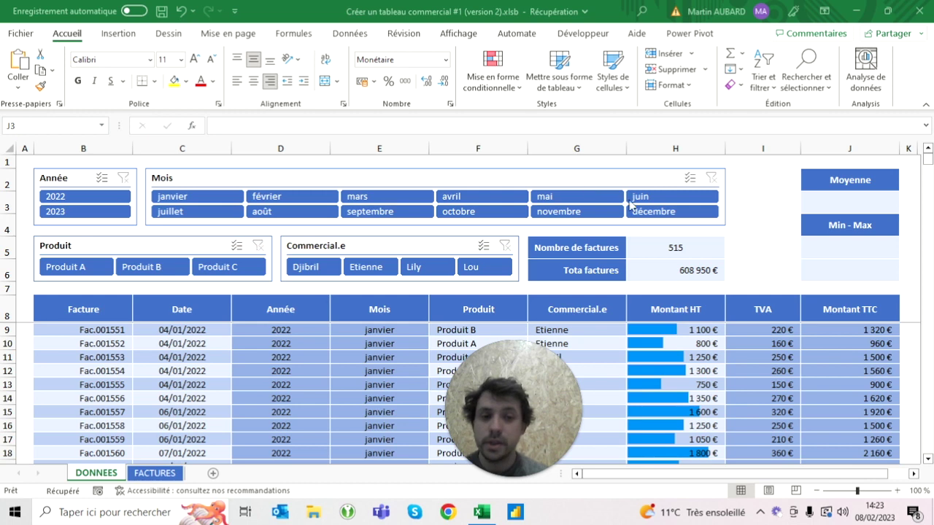
# - Enter =MOYENNE(Tableau2[Montant HT]) in J3, giving an average of 1 182 €
pyautogui.click(691, 256)
pyautogui.click(675, 270)
pyautogui.click(850, 202)
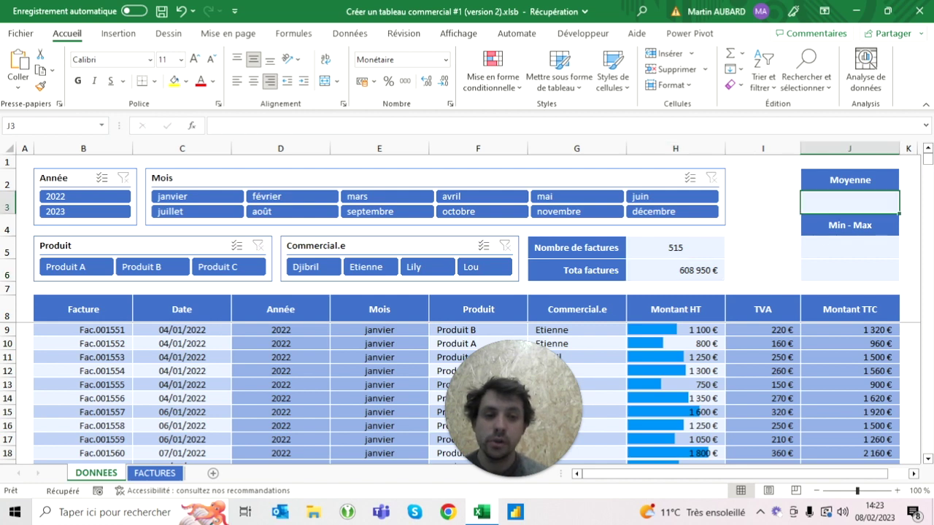
pyautogui.write('=m')
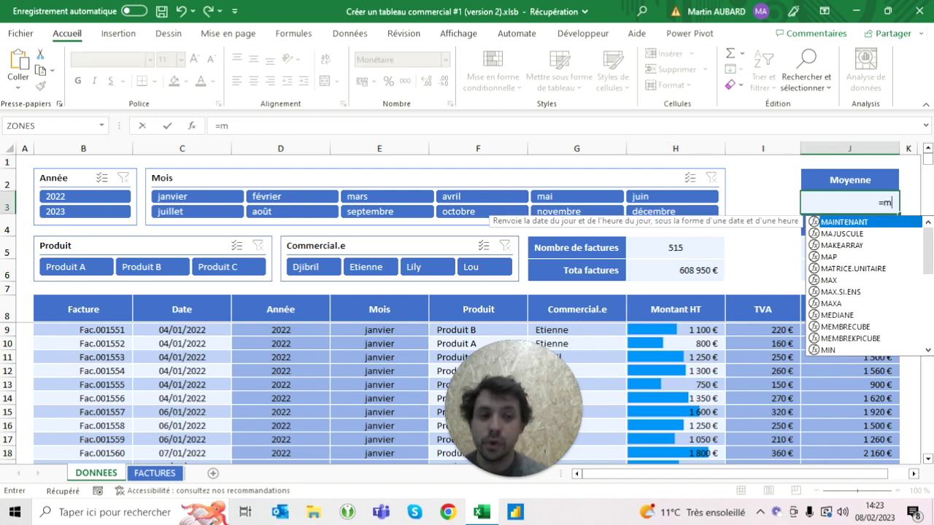
pyautogui.write('oyenne(')
pyautogui.press('Down')
pyautogui.press('Down')
pyautogui.press('Down')
pyautogui.press('Down')
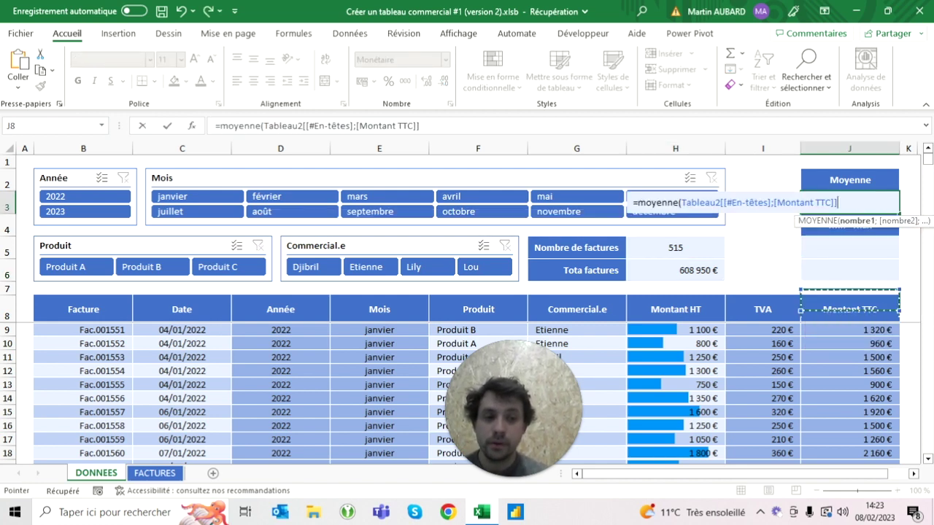
pyautogui.press('Down')
pyautogui.press('Left')
pyautogui.press('Left')
pyautogui.hotkey('ctrl', 'shift', 'Down')
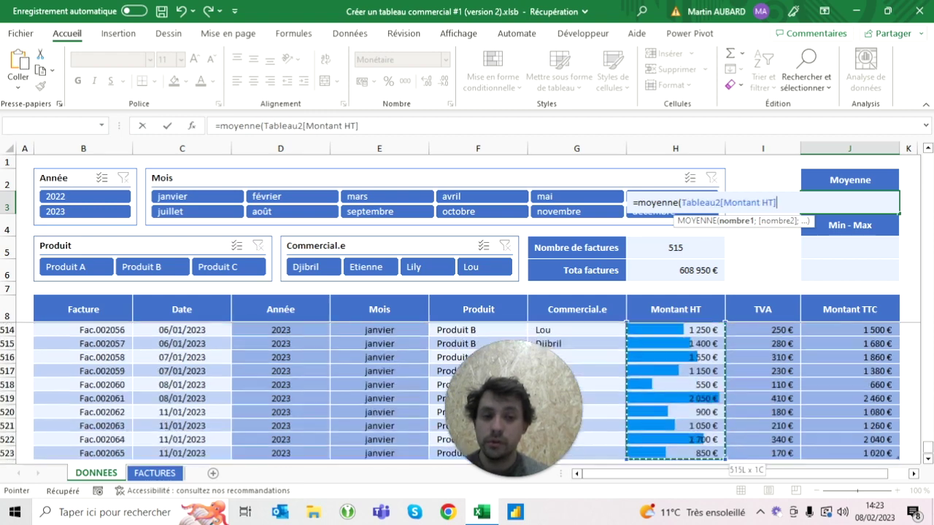
pyautogui.press('Return')
pyautogui.press('Up')
pyautogui.press('Down')
pyautogui.press('Down')
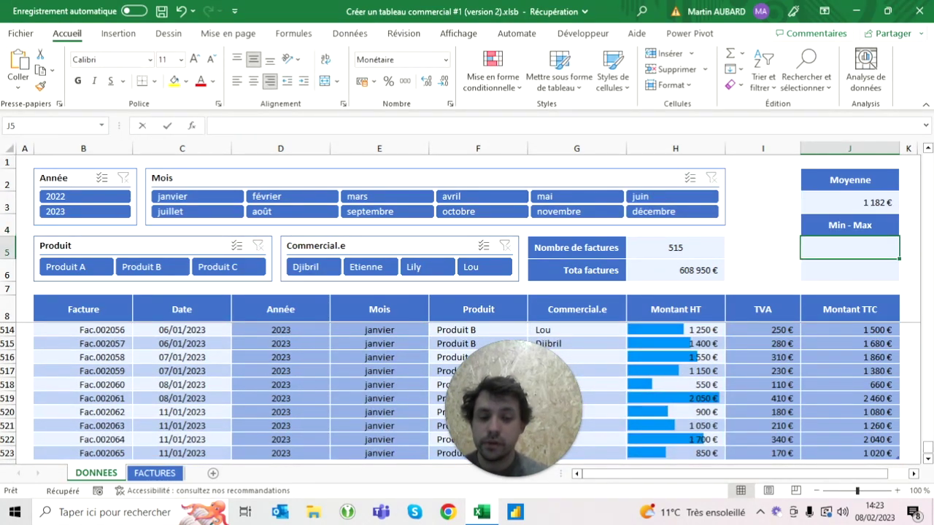
# - Enter =MIN(Tableau2[Montant HT]) in J5, returning the 400 € minimum
pyautogui.write('=min(')
pyautogui.press('Left')
pyautogui.press('Left')
pyautogui.press('Left')
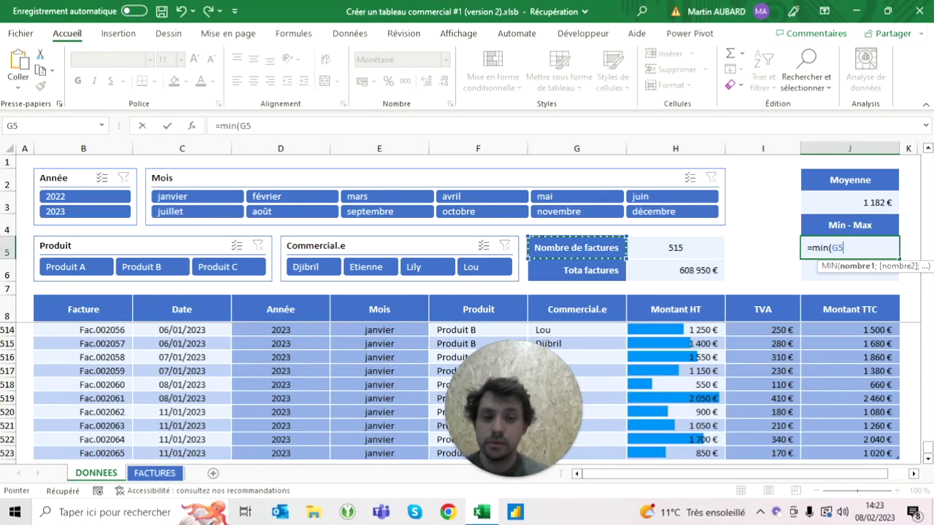
pyautogui.press('Down')
pyautogui.press('Down')
pyautogui.press('Down')
pyautogui.press('Right')
pyautogui.press('Down')
pyautogui.hotkey('ctrl', 'shift', 'Down')
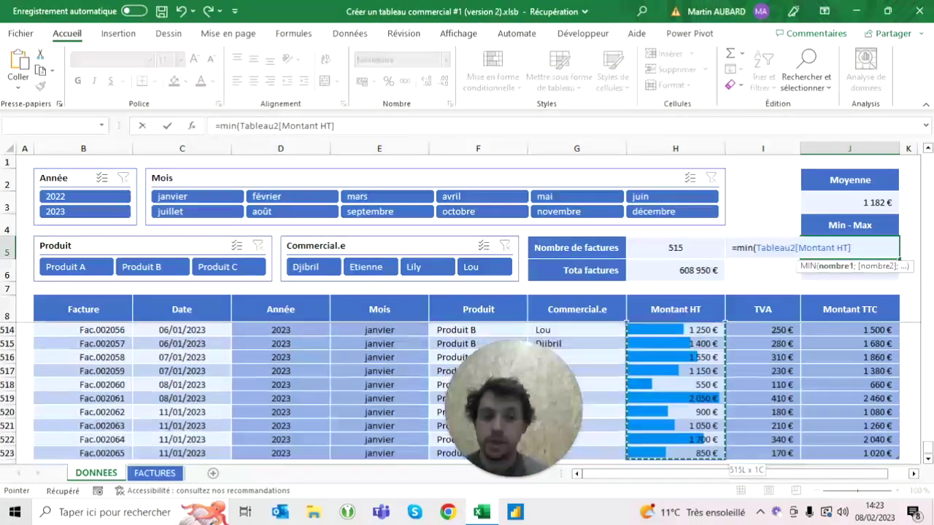
pyautogui.press('Return')
# - Enter =MAX(Tableau2[Montant HT]) in J6, returning the 2 150 € maximum
pyautogui.write('=ma')
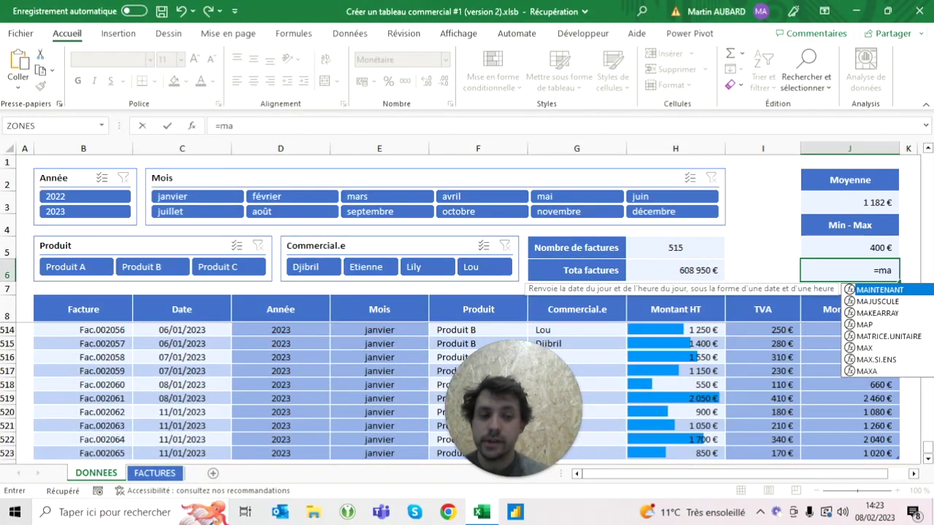
pyautogui.write('x(')
pyautogui.press('Left')
pyautogui.press('Left')
pyautogui.press('Left')
pyautogui.press('Down')
pyautogui.press('Down')
pyautogui.press('Down')
pyautogui.press('Right')
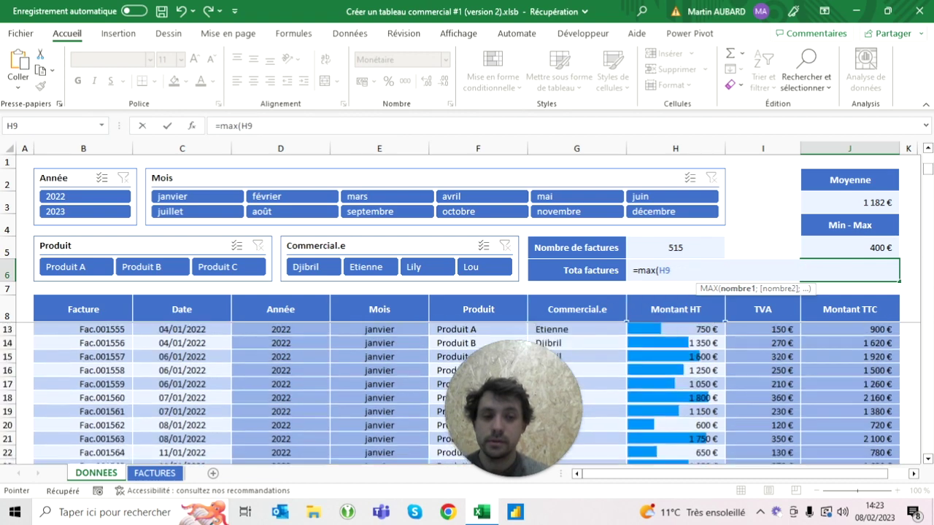
pyautogui.hotkey('ctrl', 'shift', 'Down')
pyautogui.hotkey('ctrl', 'Return')
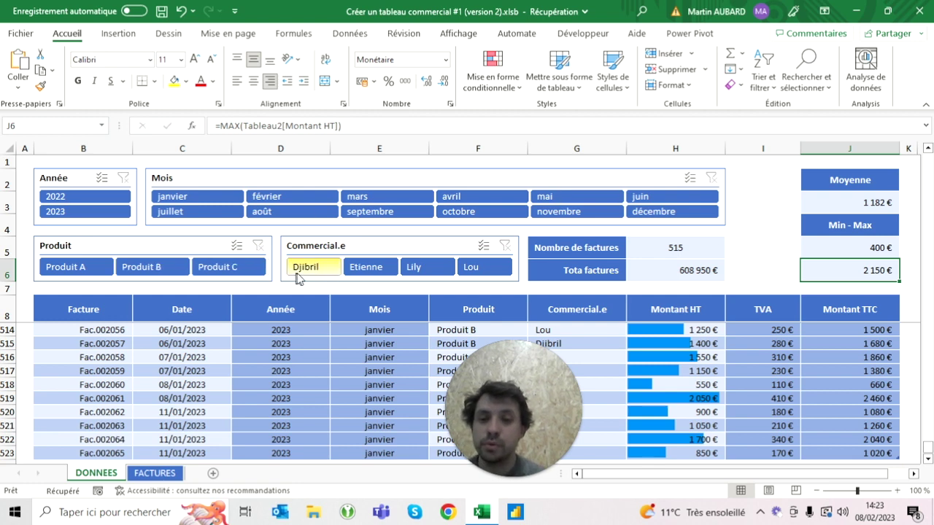
pyautogui.click(306, 267)
pyautogui.click(300, 198)
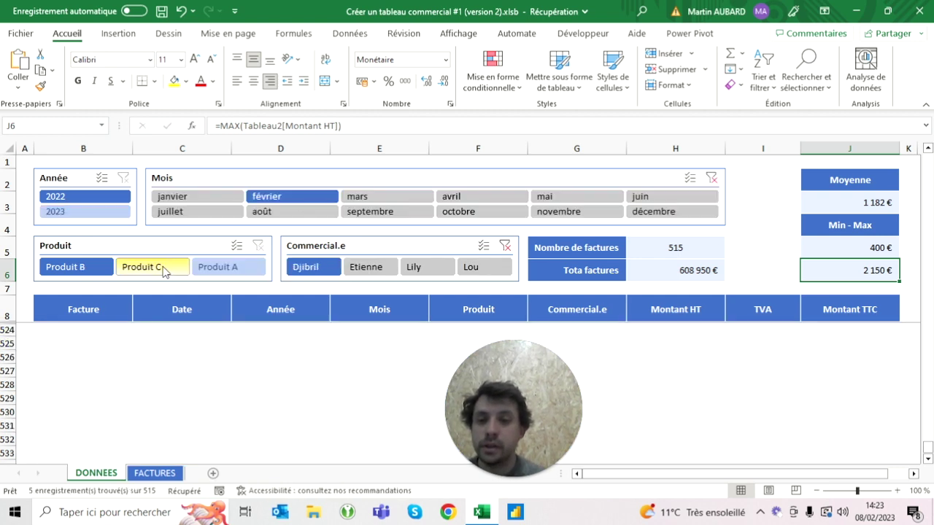
pyautogui.click(104, 271)
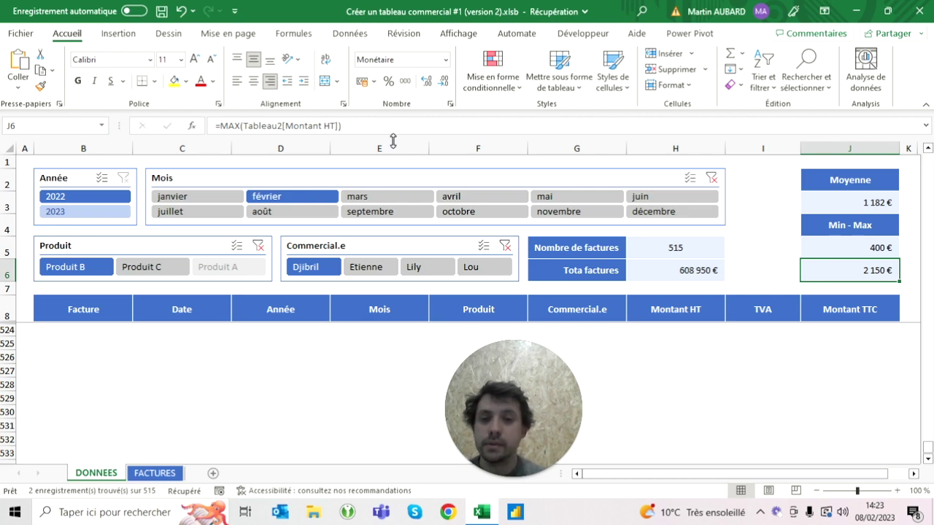
pyautogui.click(711, 178)
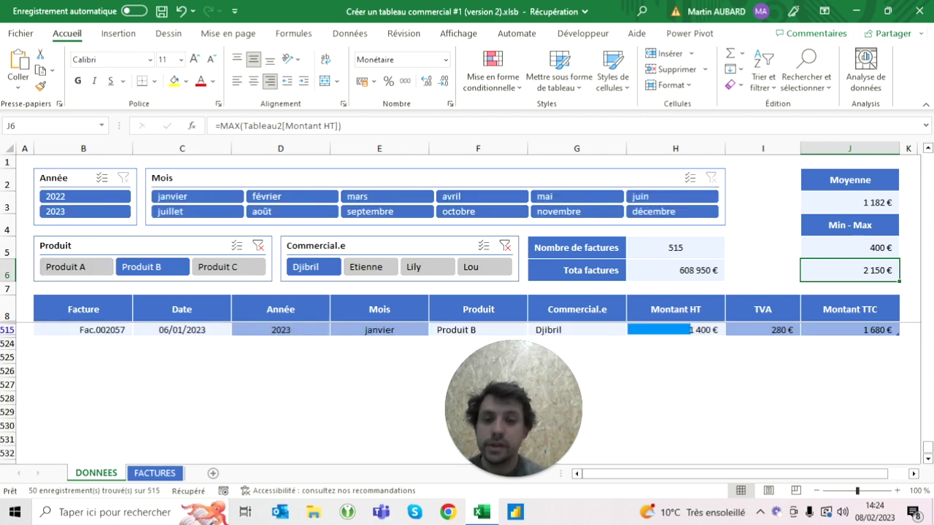
pyautogui.click(258, 245)
pyautogui.click(505, 246)
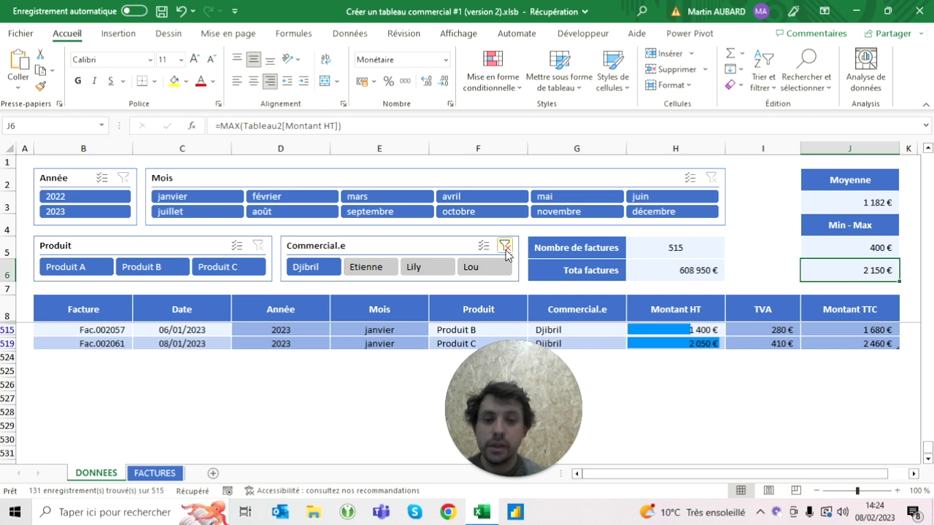
pyautogui.click(675, 247)
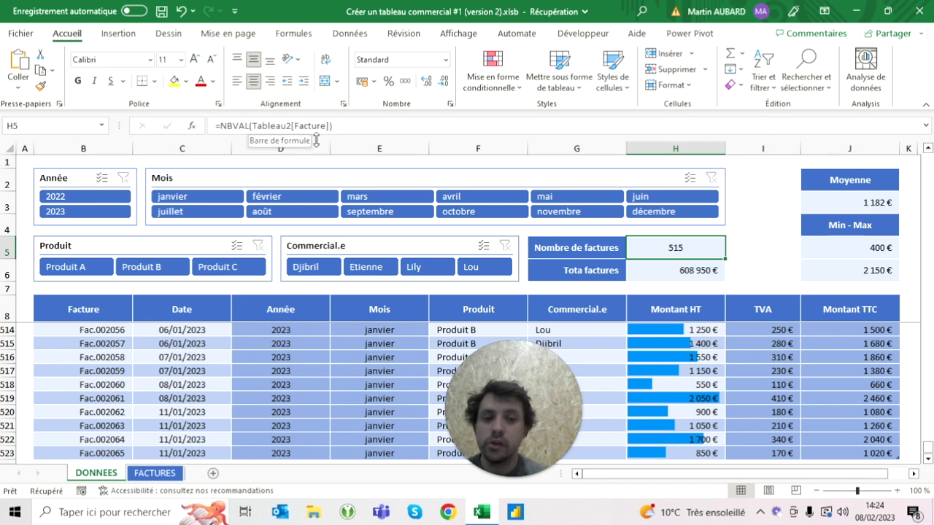
pyautogui.click(675, 269)
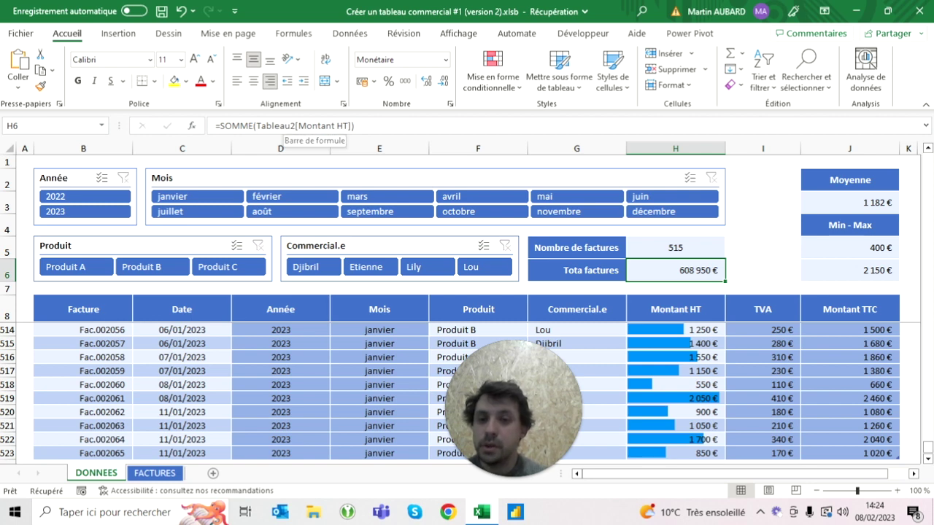
# - Replace SOMME in the H6 formula with AGREGAT, using function 9 (SOMME)
pyautogui.click(250, 126)
pyautogui.moveTo(251, 125); pyautogui.dragTo(219, 125)
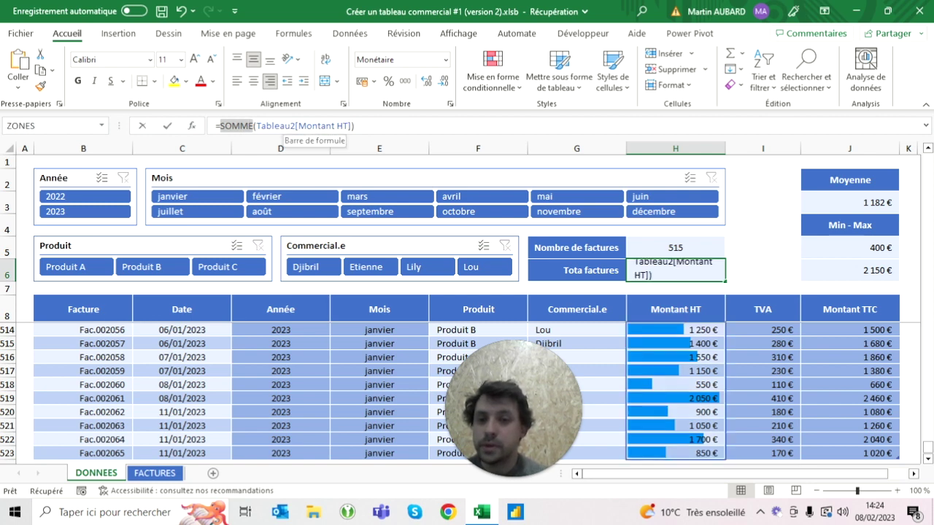
pyautogui.press('BackSpace')
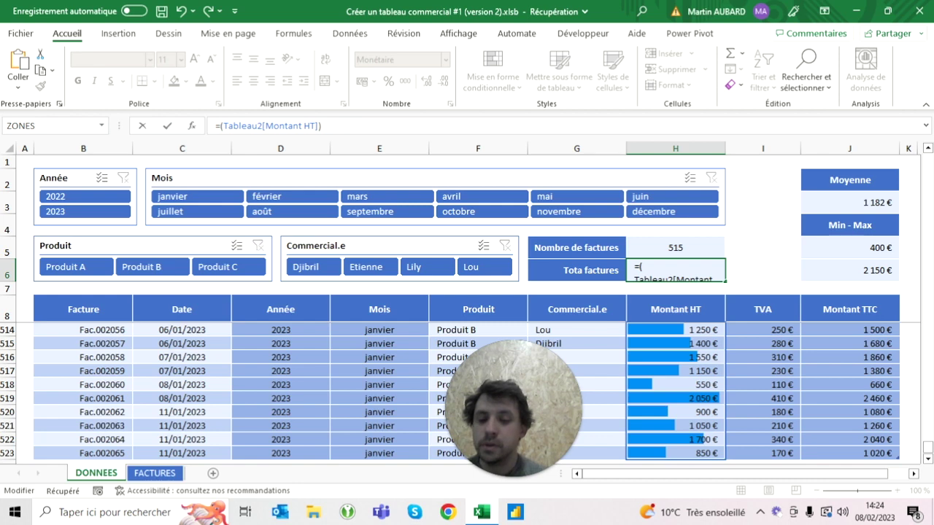
pyautogui.write('agre')
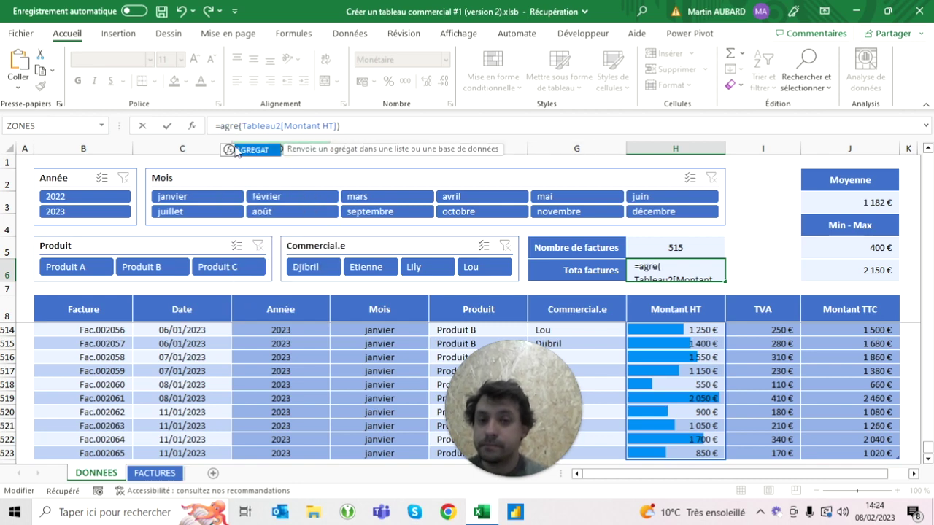
pyautogui.doubleClick(241, 151)
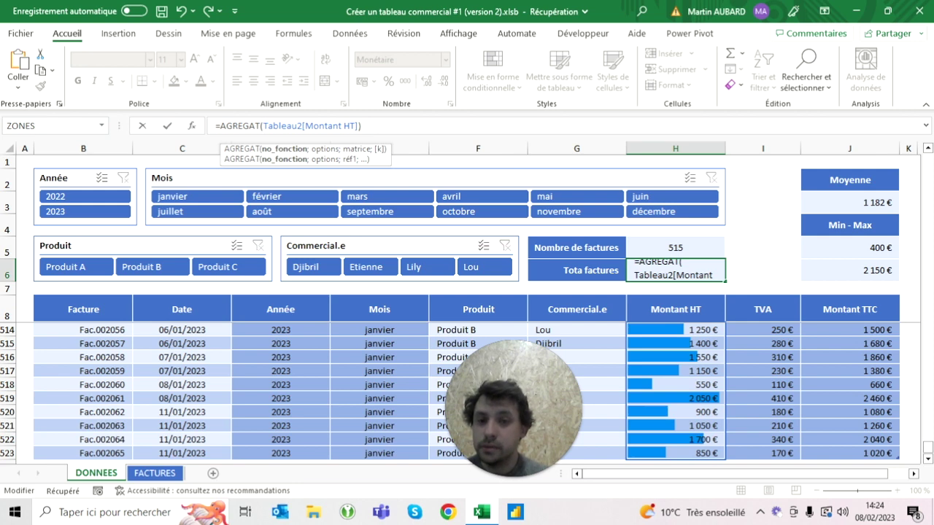
pyautogui.click(261, 125)
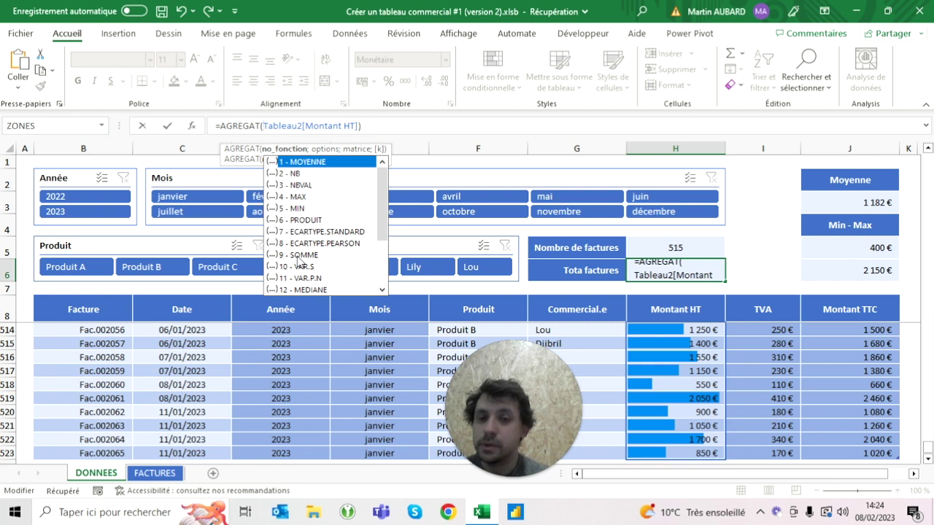
pyautogui.doubleClick(298, 255)
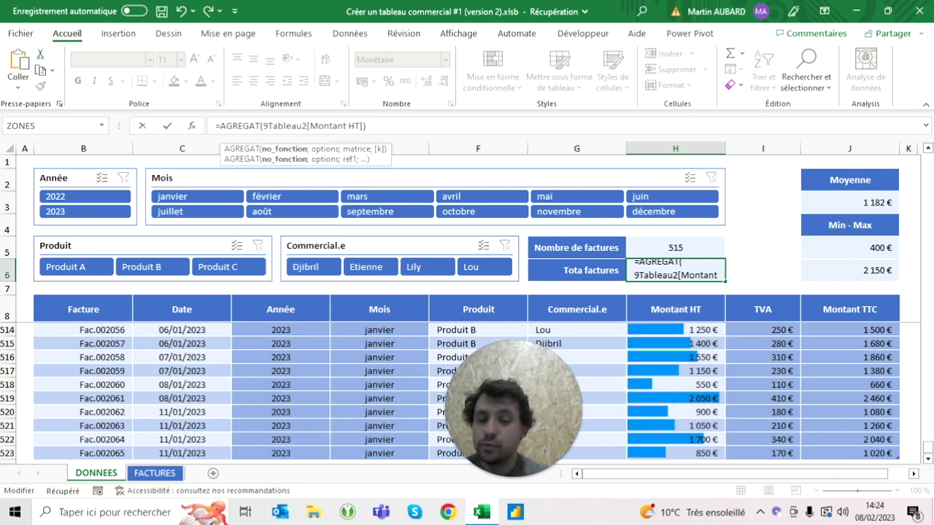
# - Add option 3 to ignore hidden rows and errors, completing =AGREGAT(9;3;Tableau2[Montant HT])
pyautogui.write(';')
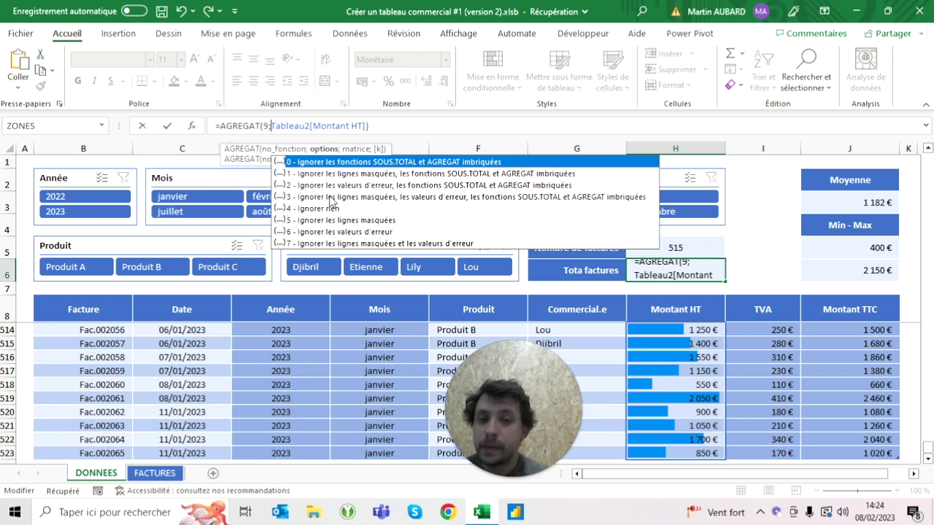
pyautogui.click(333, 221)
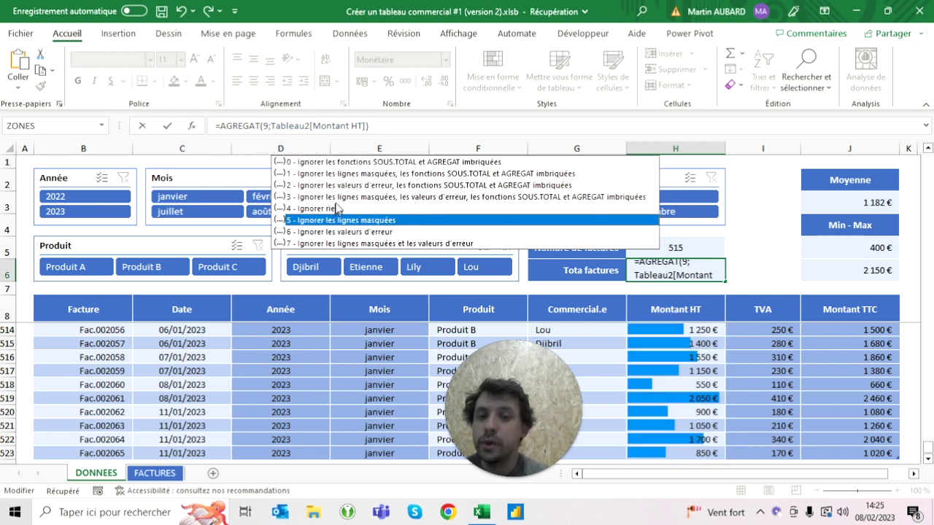
pyautogui.click(336, 199)
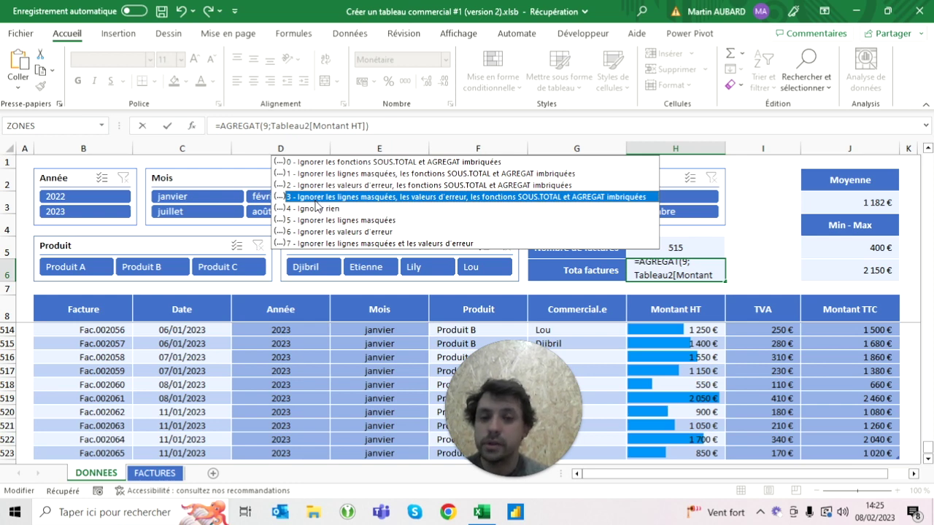
pyautogui.press('Tab')
pyautogui.write(';')
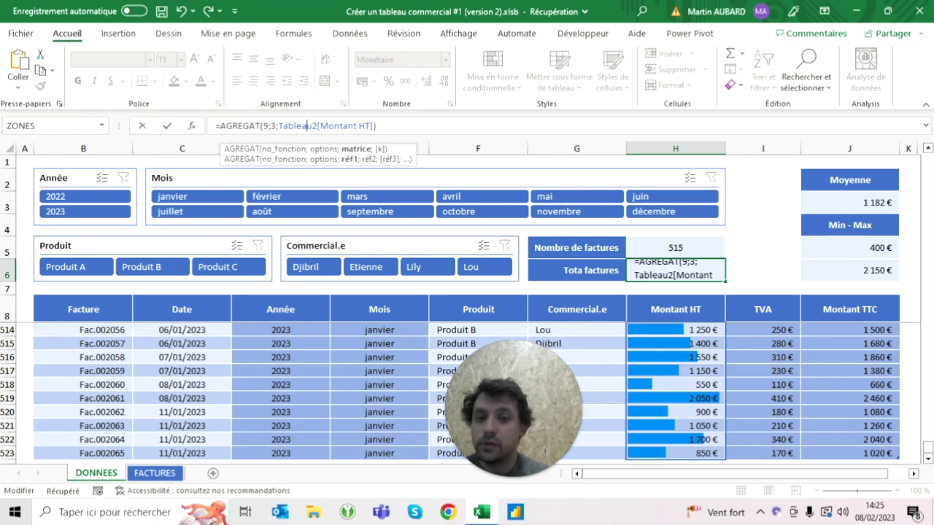
pyautogui.press('Return')
pyautogui.press('Up')
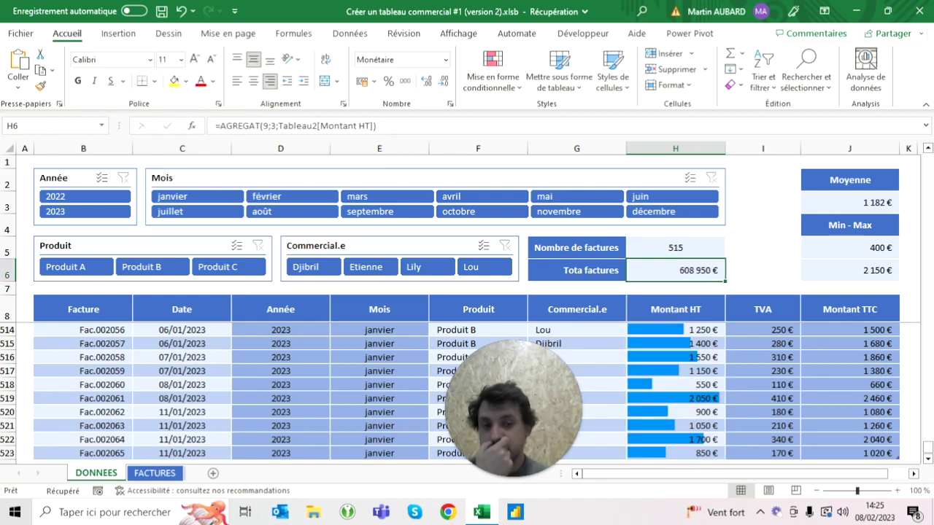
pyautogui.click(411, 268)
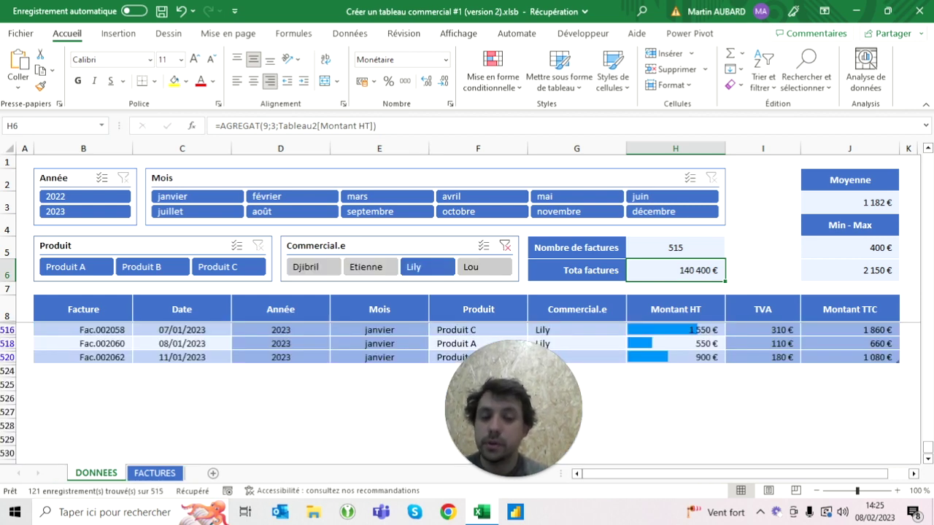
pyautogui.click(337, 267)
pyautogui.click(370, 268)
pyautogui.click(314, 269)
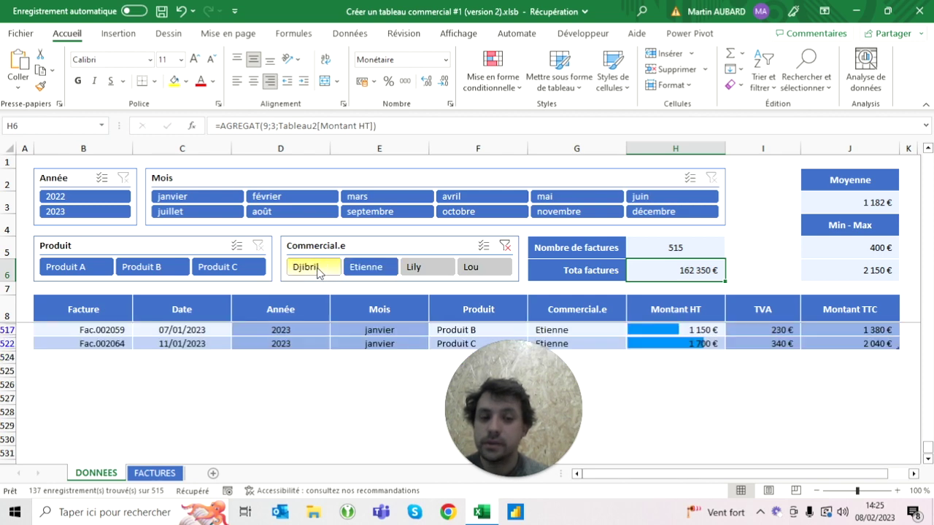
pyautogui.click(475, 269)
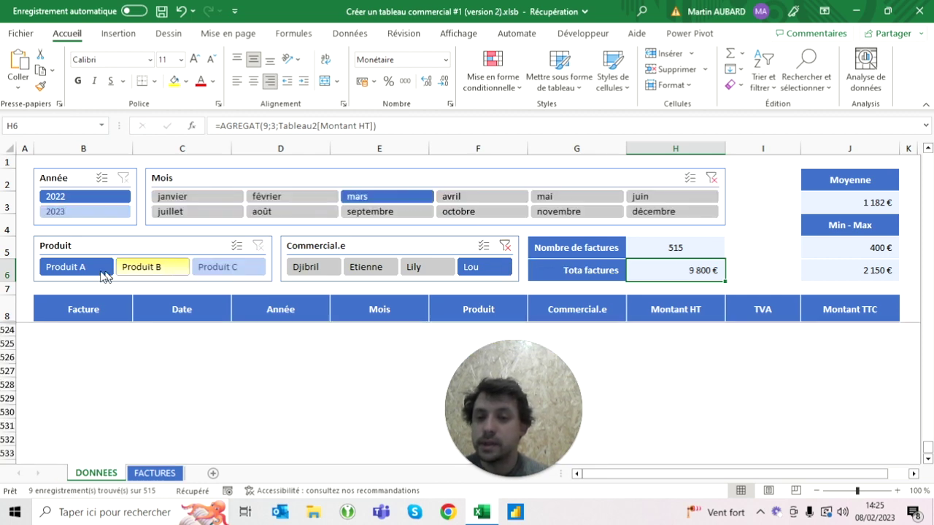
pyautogui.click(76, 267)
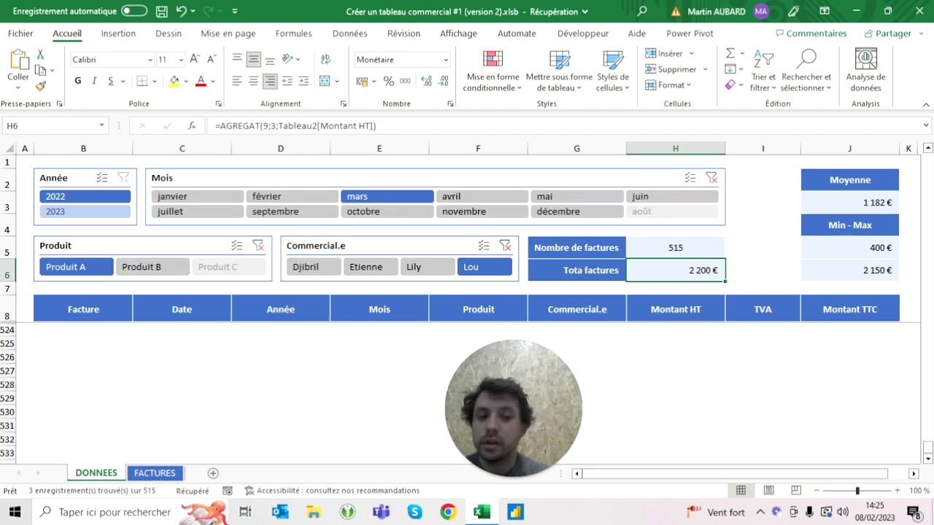
pyautogui.press('Down')
pyautogui.press('Down')
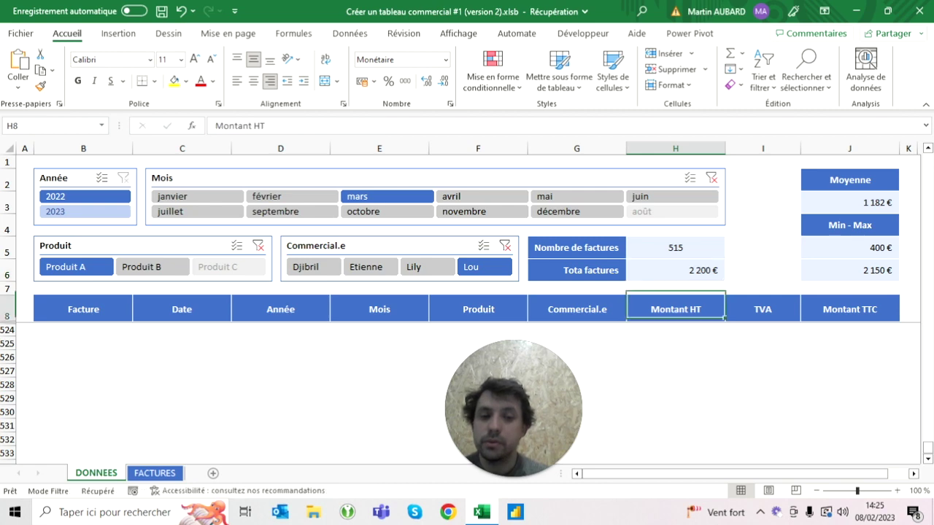
pyautogui.press('Down')
pyautogui.press('Down')
pyautogui.press('Down')
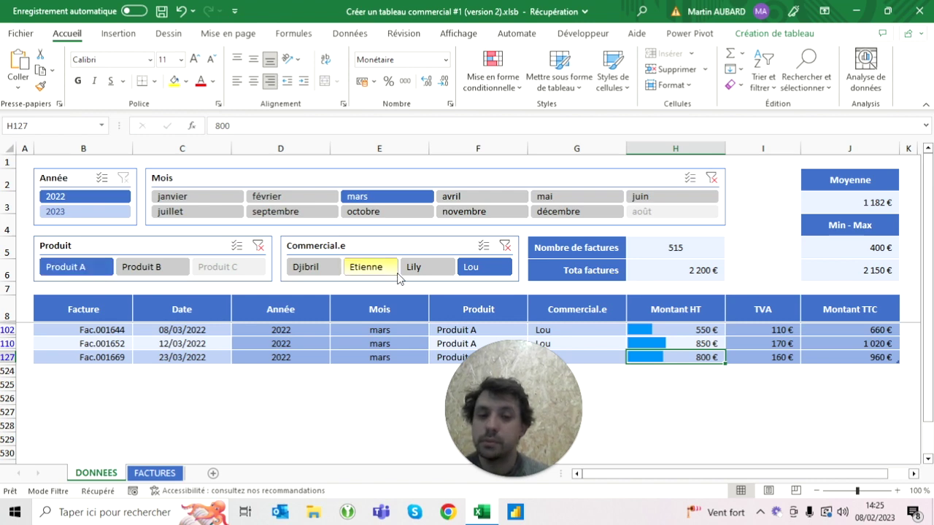
pyautogui.click(505, 246)
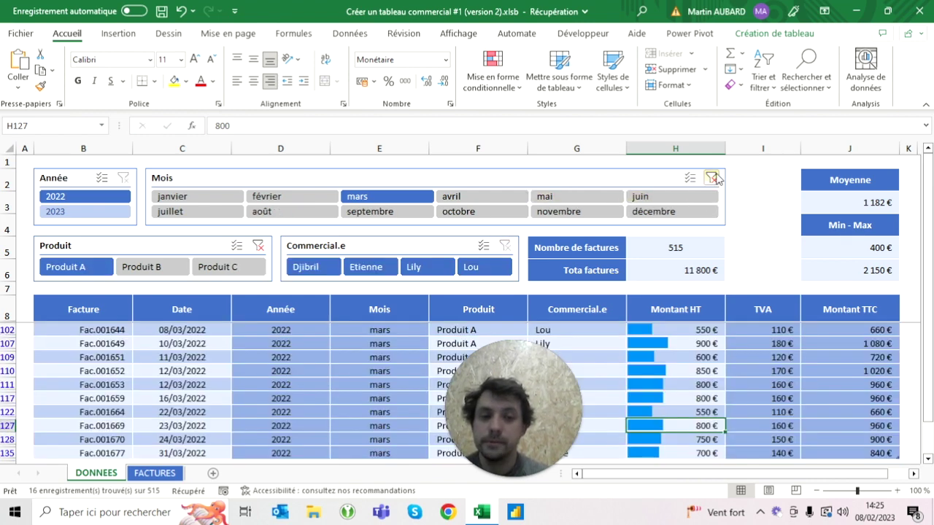
pyautogui.click(711, 178)
pyautogui.click(259, 247)
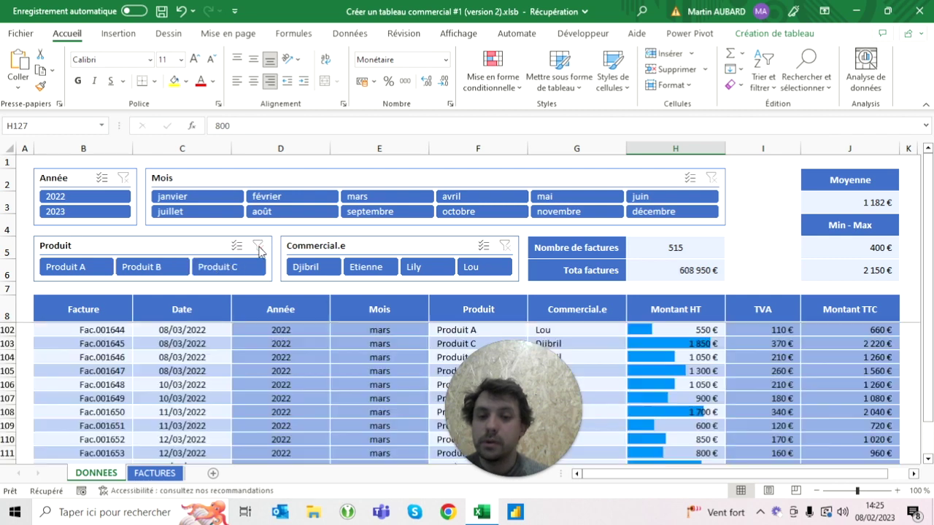
pyautogui.click(675, 248)
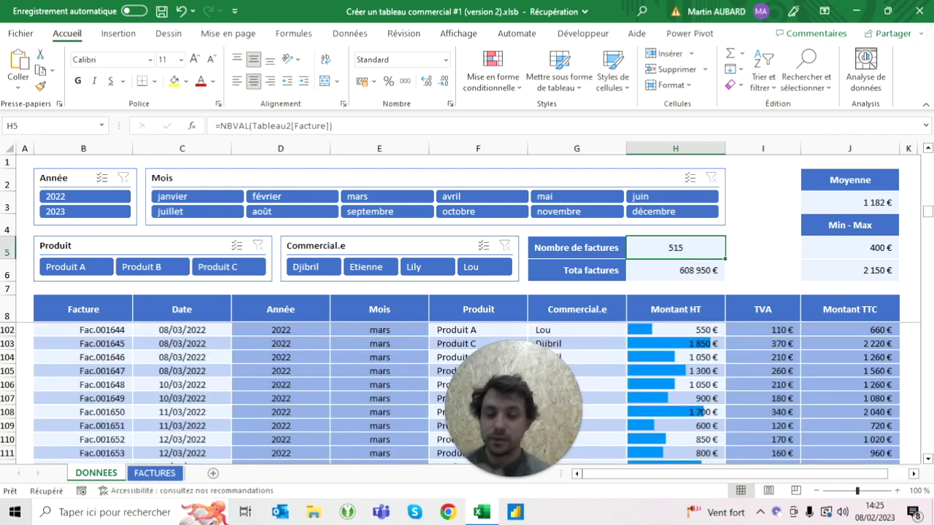
# - Change the H5 invoice count to =AGREGAT(3;3;Tableau2[Facture])
pyautogui.click(250, 126)
pyautogui.press('BackSpace')
pyautogui.press('BackSpace')
pyautogui.press('BackSpace')
pyautogui.press('BackSpace')
pyautogui.press('BackSpace')
pyautogui.press('BackSpace')
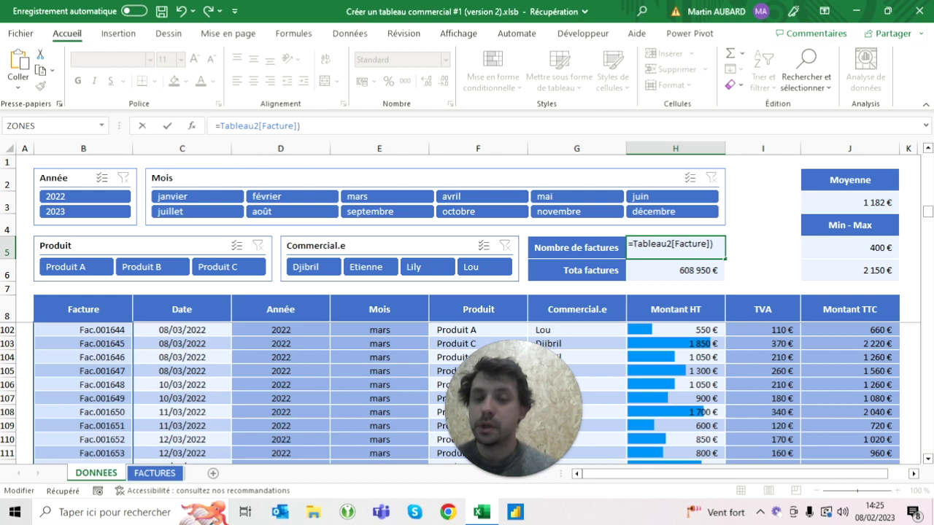
pyautogui.write('agreg')
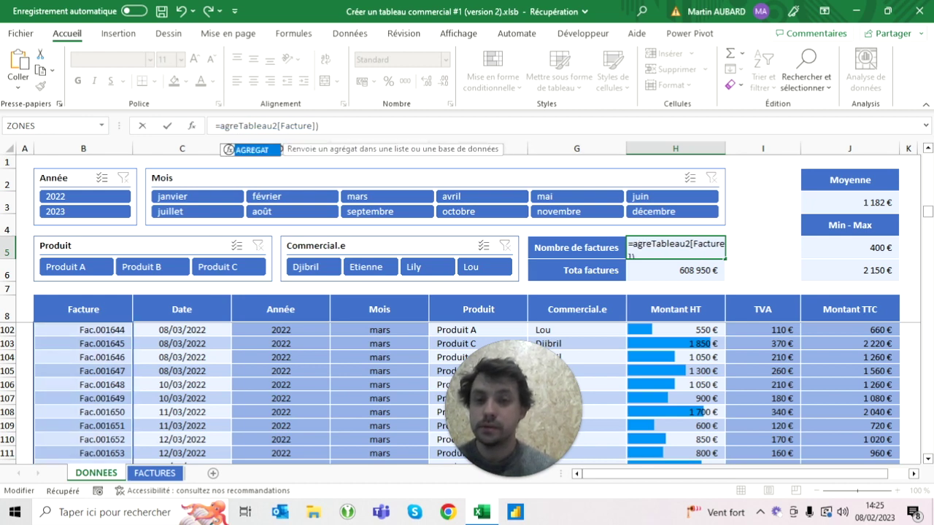
pyautogui.press('Tab')
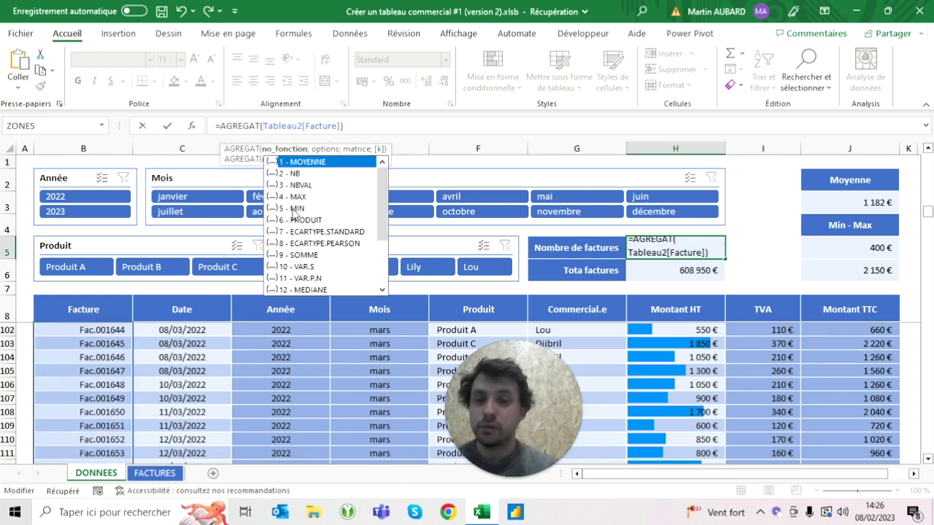
pyautogui.click(299, 187)
pyautogui.press('Tab')
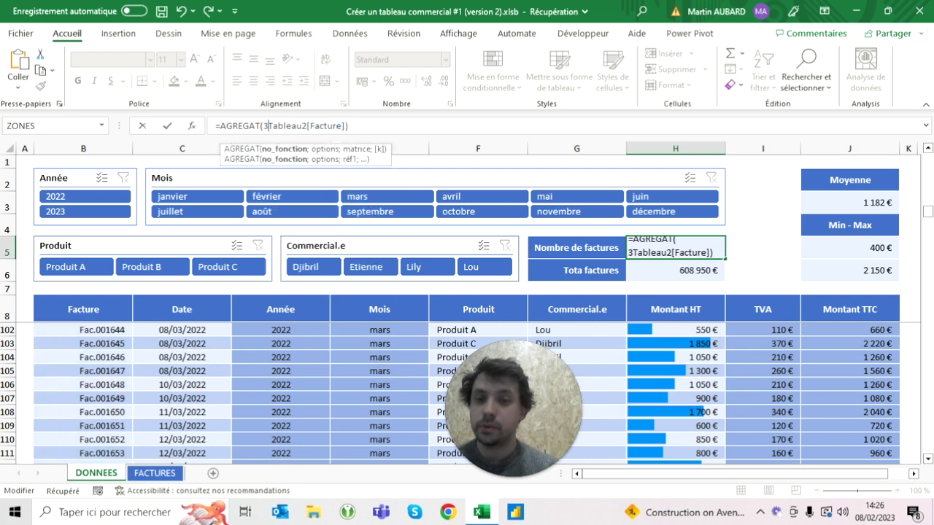
pyautogui.write(';')
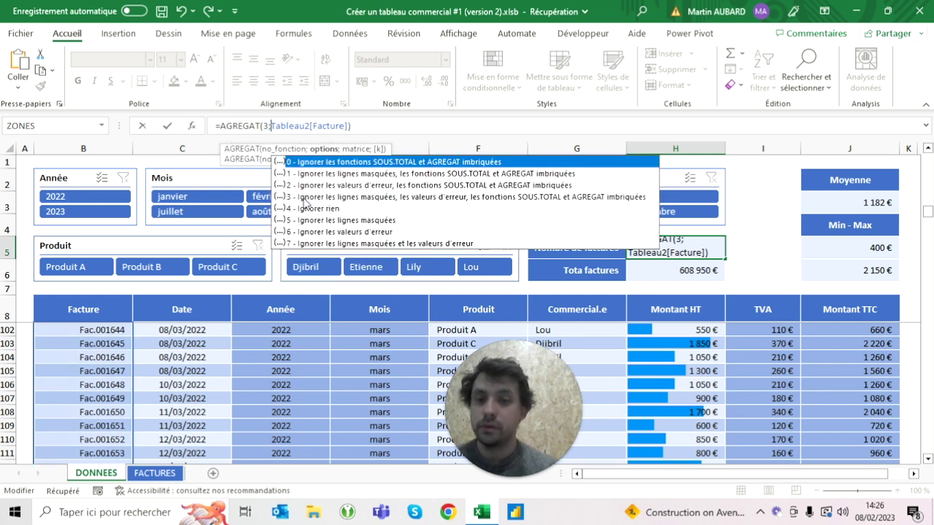
pyautogui.press('Escape')
pyautogui.press('Return')
pyautogui.press('Up')
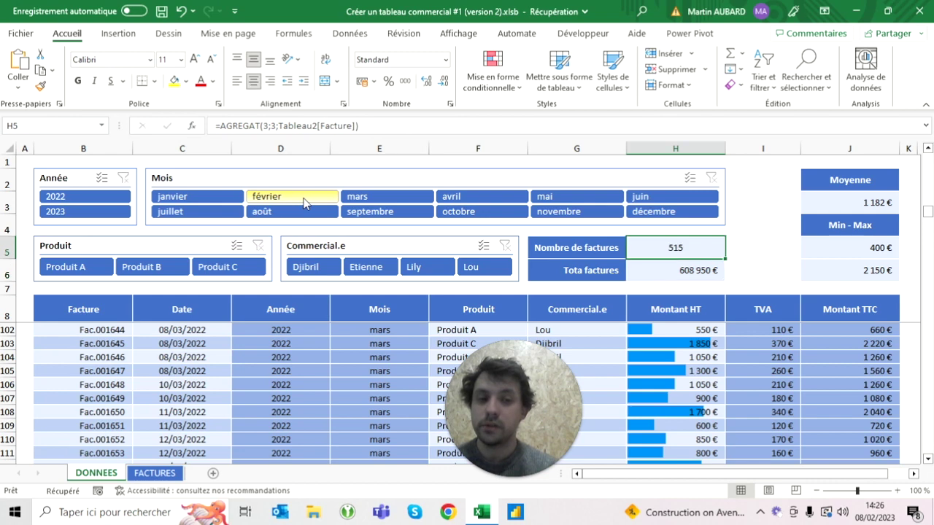
# - Change the J3 average to =AGREGAT(1;3;Tableau2[Montant HT]), still showing 1 182 €
pyautogui.press('Right')
pyautogui.press('Right')
pyautogui.press('Up')
pyautogui.press('Up')
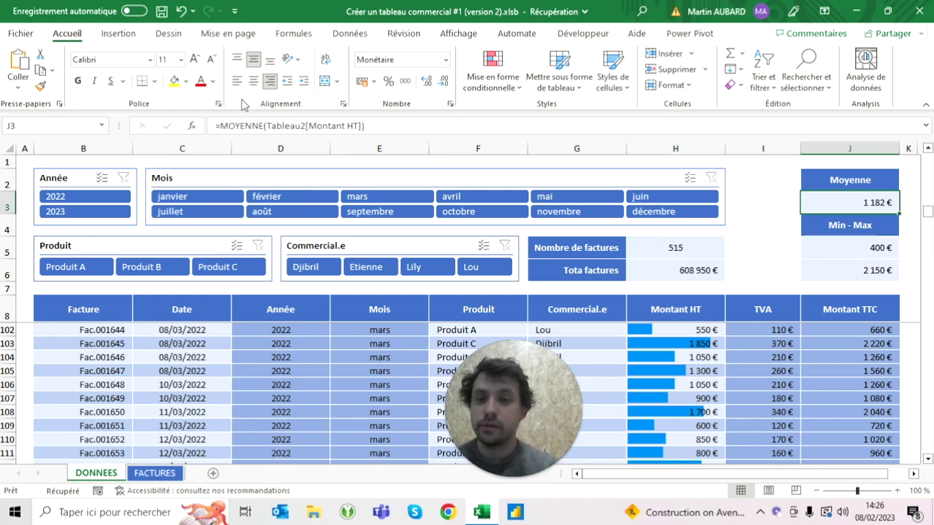
pyautogui.click(263, 125)
pyautogui.press('BackSpace')
pyautogui.press('BackSpace')
pyautogui.press('BackSpace')
pyautogui.press('BackSpace')
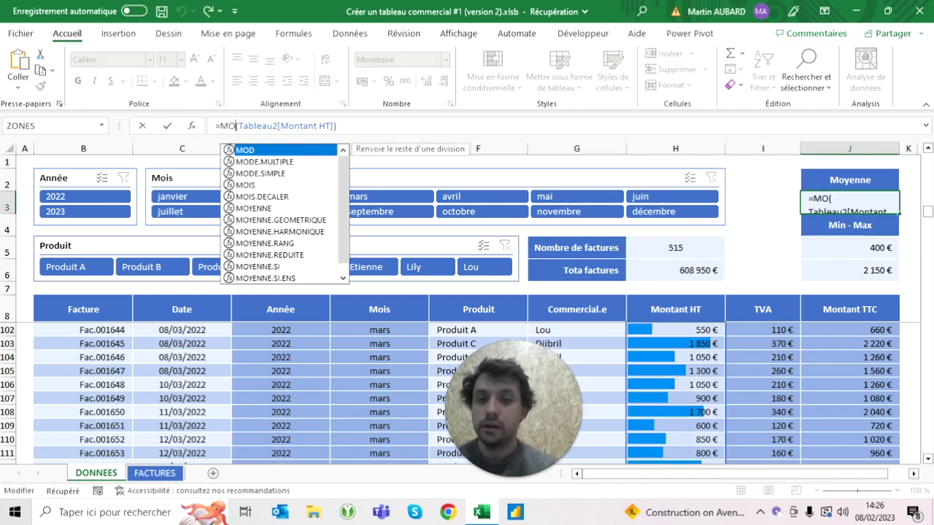
pyautogui.press('BackSpace')
pyautogui.press('BackSpace')
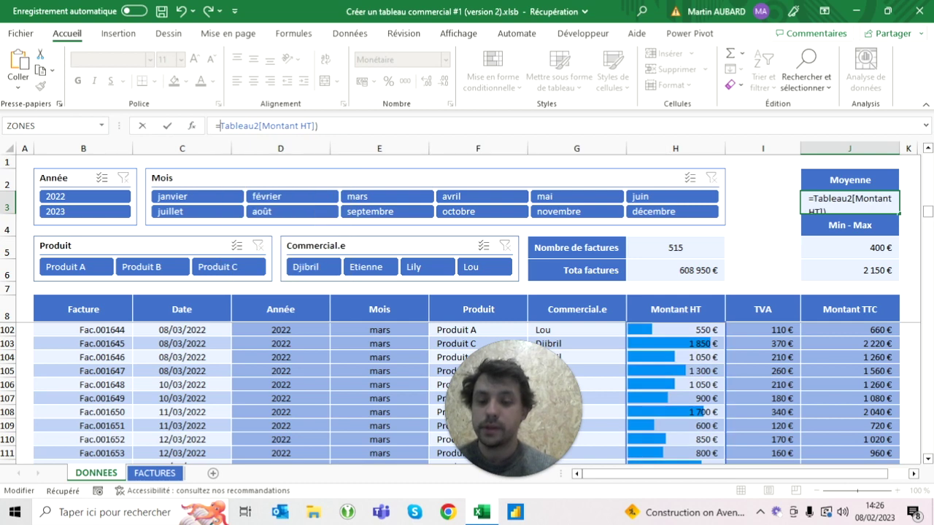
pyautogui.write('AGREGAT(')
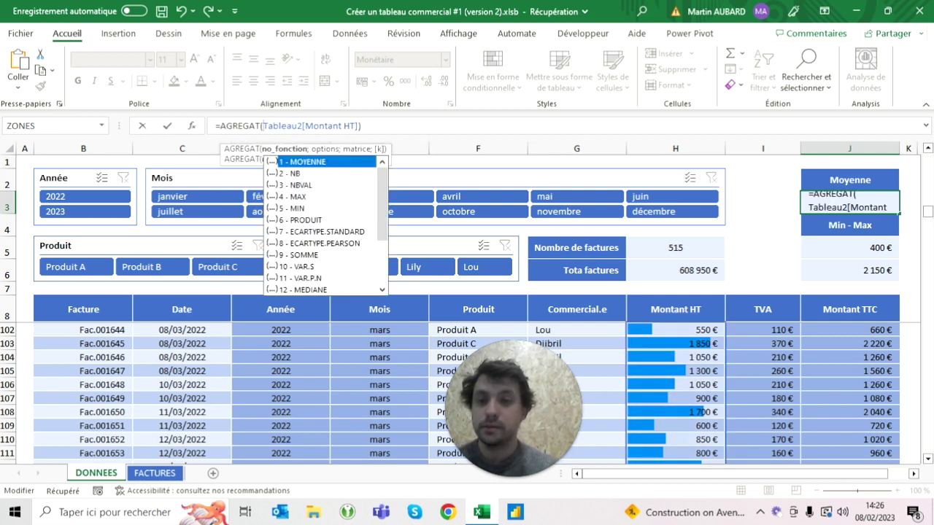
pyautogui.doubleClick(301, 162)
pyautogui.write(';')
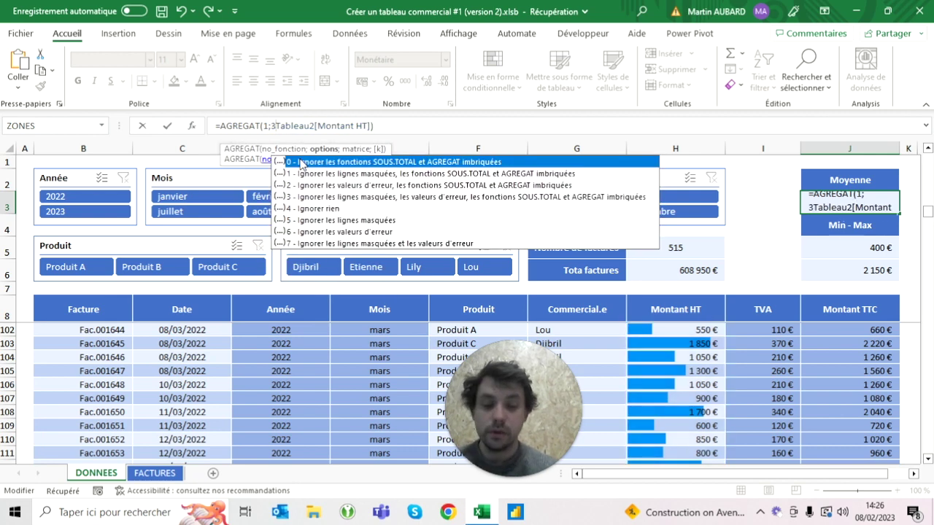
pyautogui.write('3;')
pyautogui.press('Return')
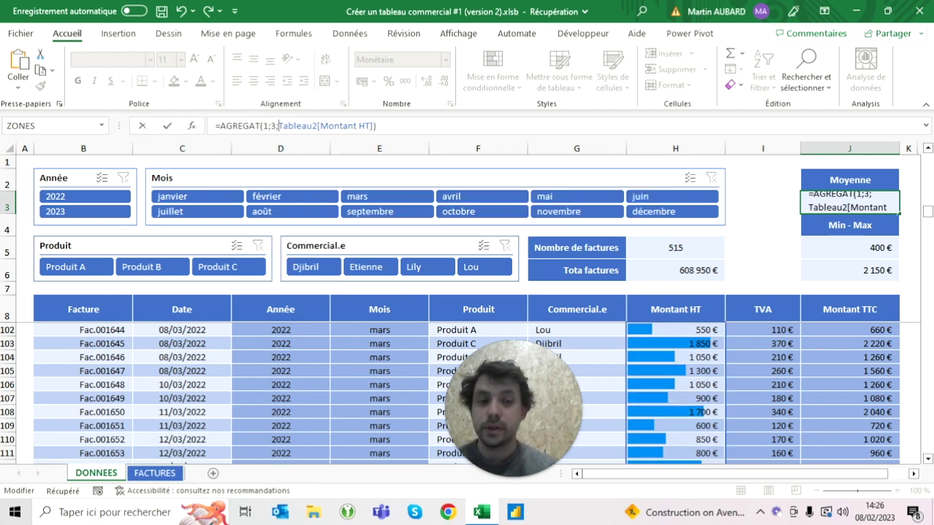
# - Start converting the J5 minimum to AGREGAT with function 5 (minimum)
pyautogui.press('Down')
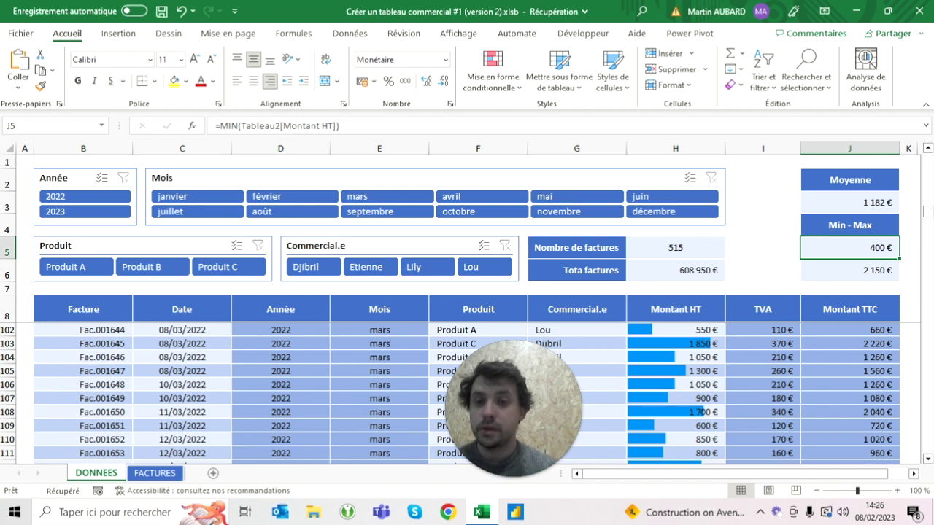
pyautogui.write('agre')
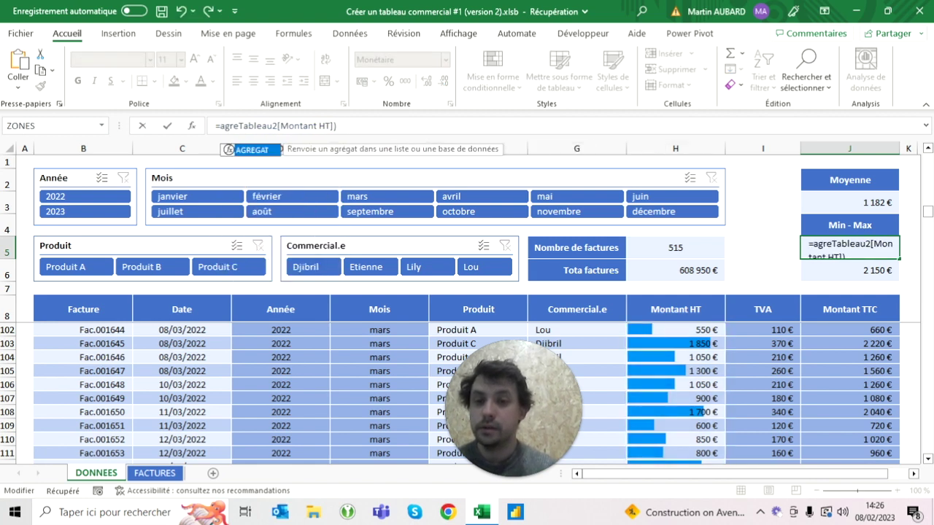
pyautogui.press('Tab')
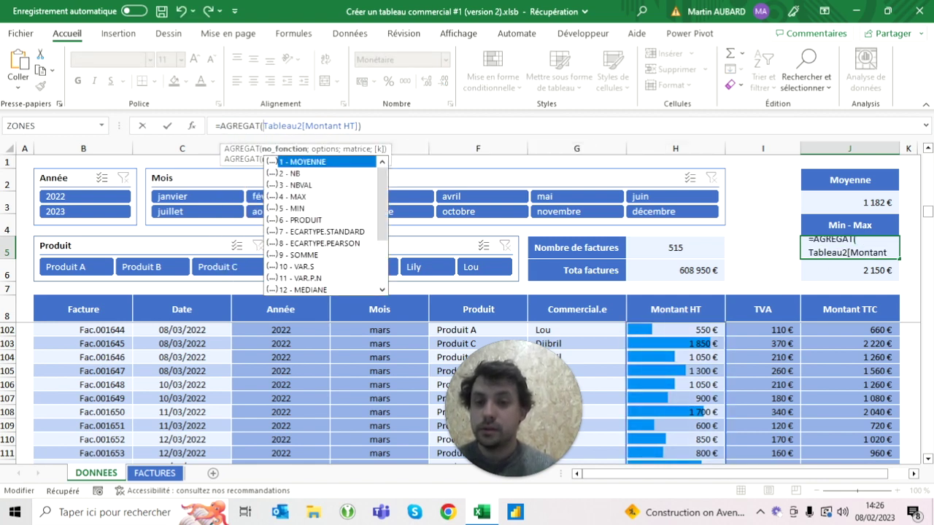
pyautogui.doubleClick(291, 208)
# - Finish J5 as =AGREGAT(5;3;Tableau2[Montant HT]), ignoring hidden rows and errors
pyautogui.write(';3')
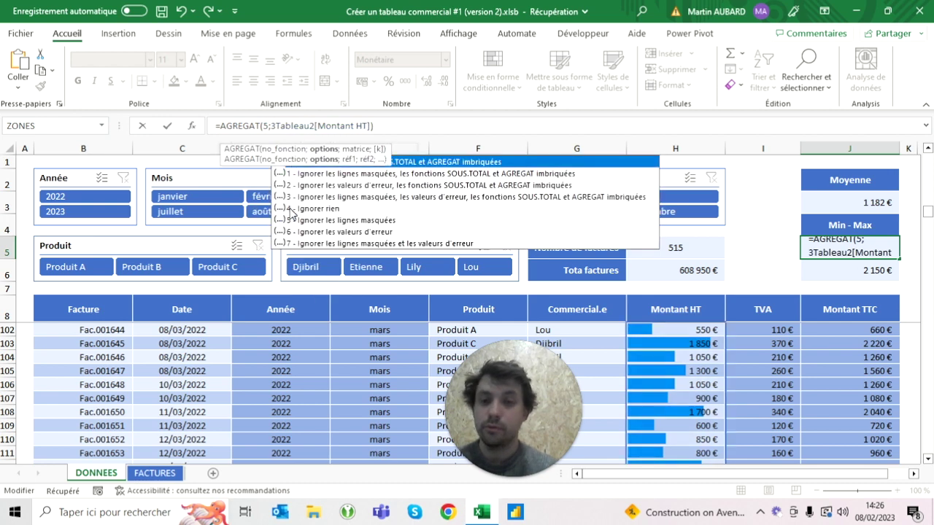
pyautogui.doubleClick(291, 208)
pyautogui.write(';3')
pyautogui.press('Return')
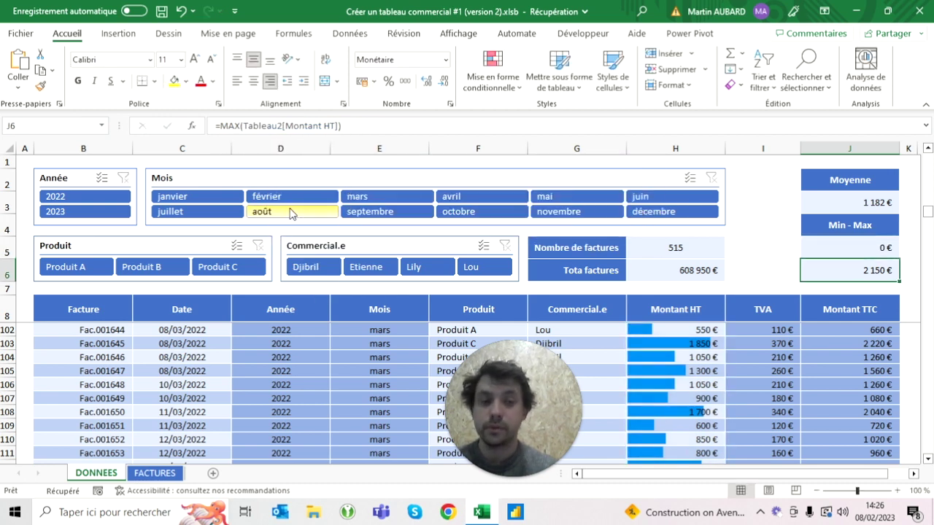
# - Change the J6 maximum from MAX to =AGREGAT(4;3;Tableau2[Montant HT]), still showing 2 150 €
pyautogui.click(285, 125)
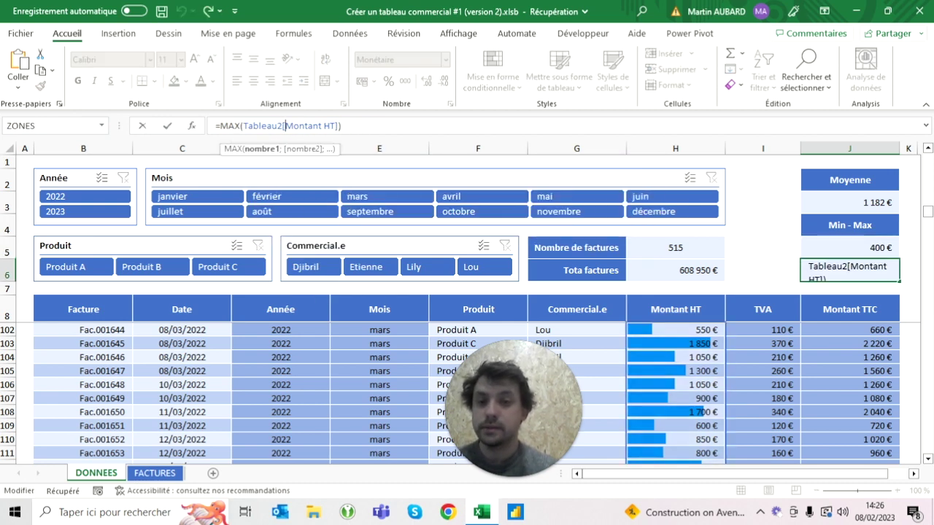
pyautogui.click(241, 125)
pyautogui.press('BackSpace')
pyautogui.press('BackSpace')
pyautogui.press('BackSpace')
pyautogui.write('AGREGAT')
pyautogui.press('Tab')
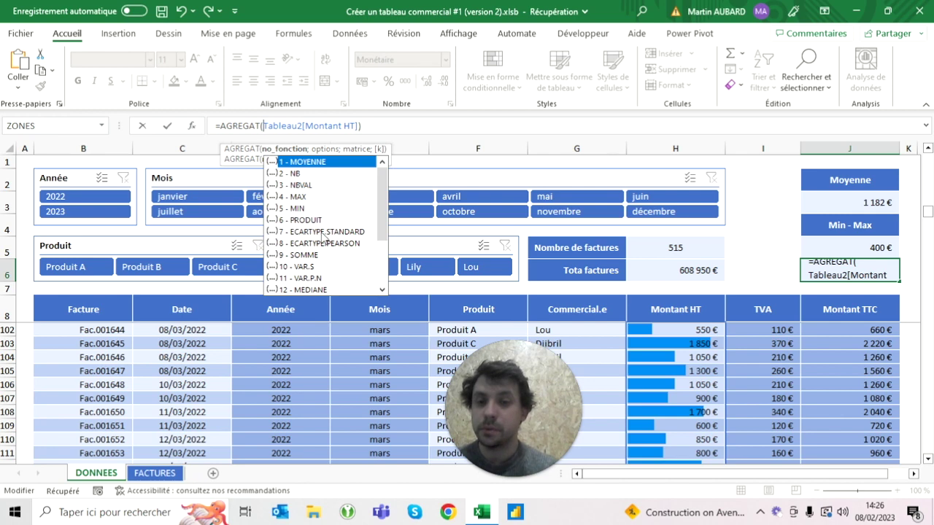
pyautogui.write('4')
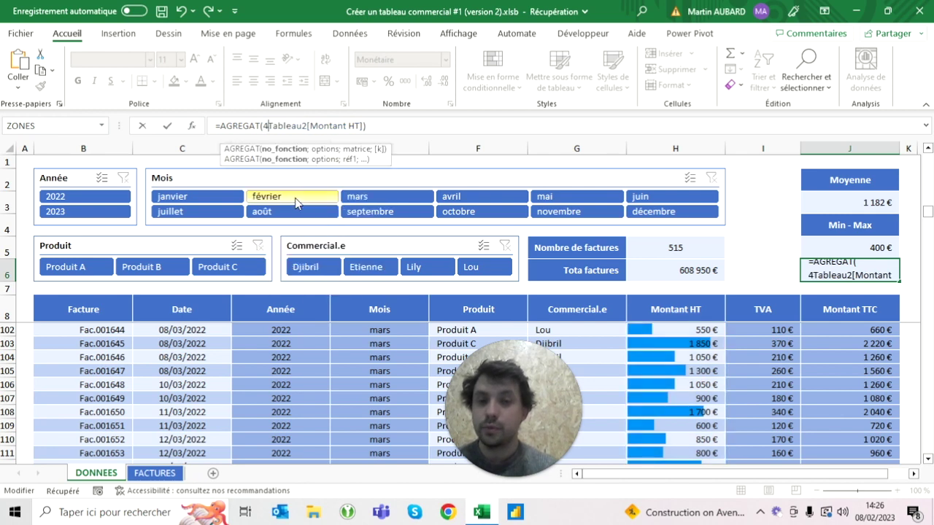
pyautogui.write(';')
pyautogui.press('Escape')
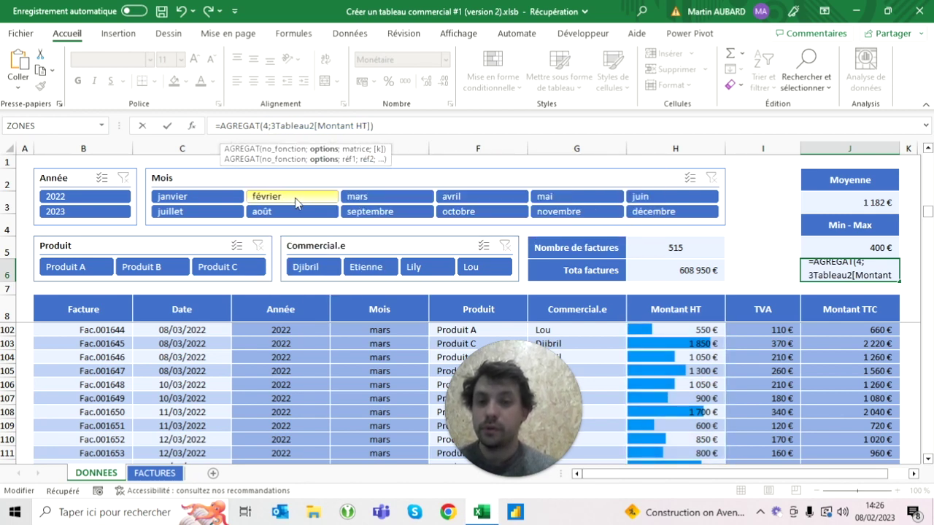
pyautogui.write('3;')
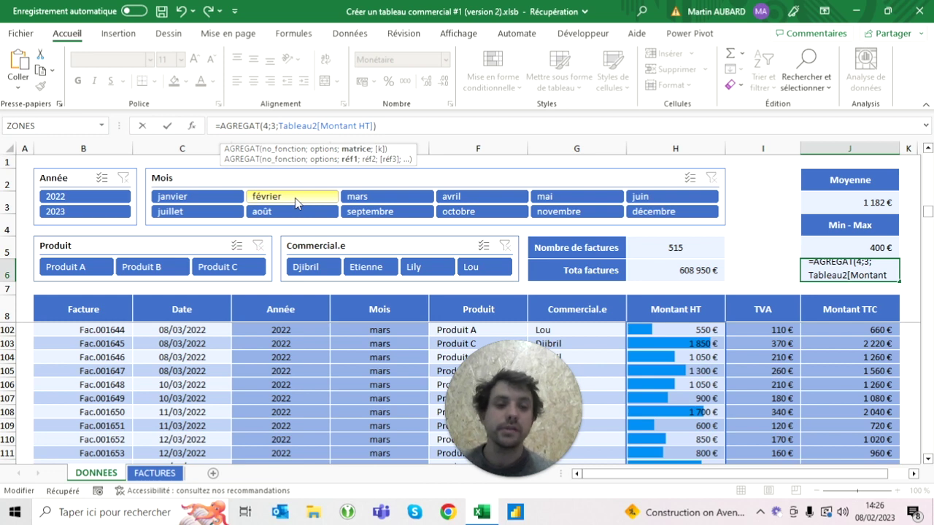
pyautogui.hotkey('ctrl', 'Return')
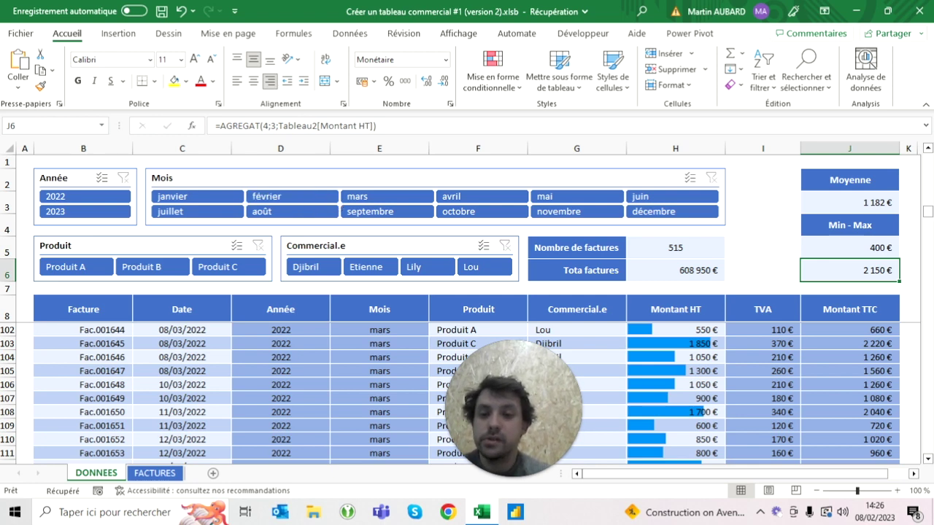
# - Test the KPIs with salesperson, March and Produit B filters, checking the minimum formula, then clear them
pyautogui.click(336, 279)
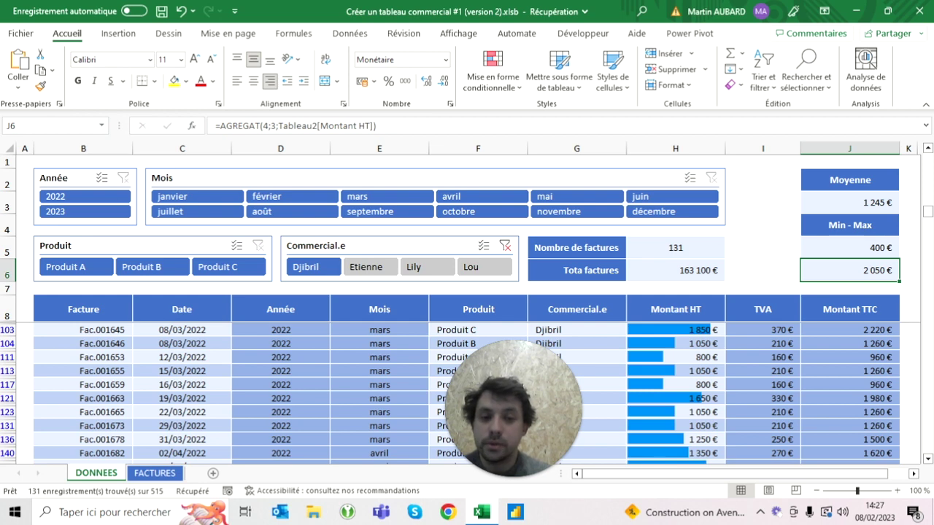
pyautogui.click(504, 246)
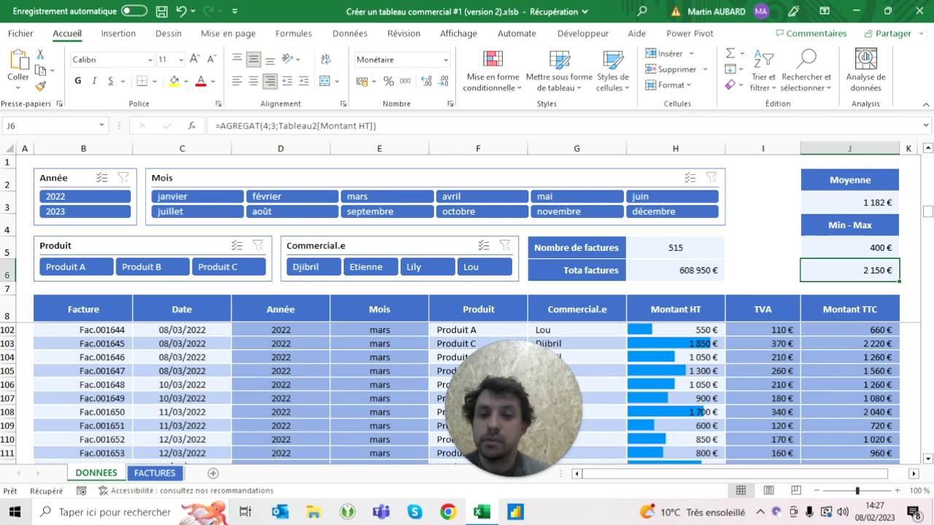
pyautogui.click(387, 197)
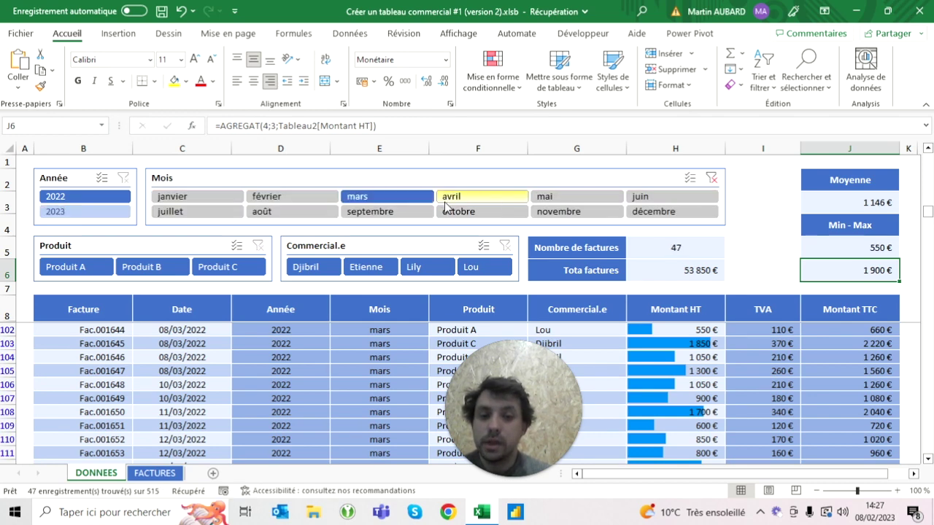
pyautogui.click(423, 267)
pyautogui.click(161, 269)
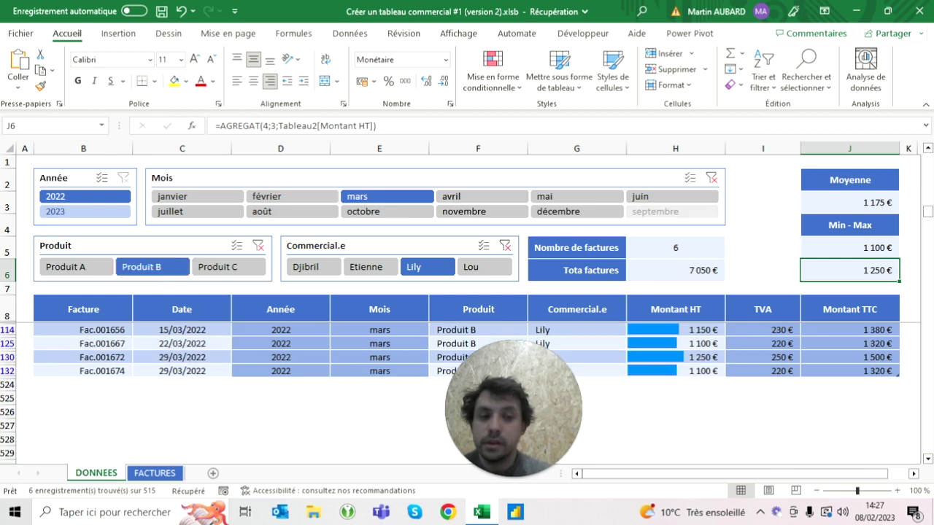
pyautogui.click(849, 248)
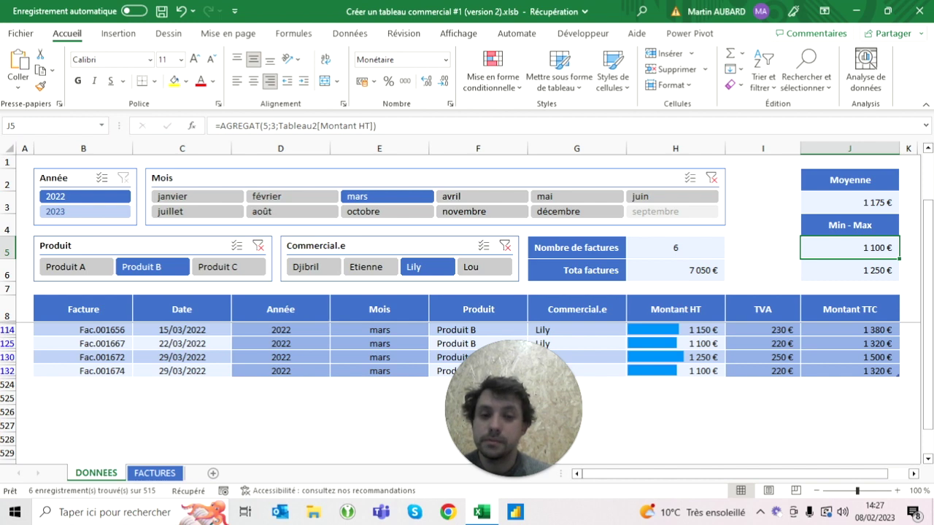
pyautogui.click(505, 245)
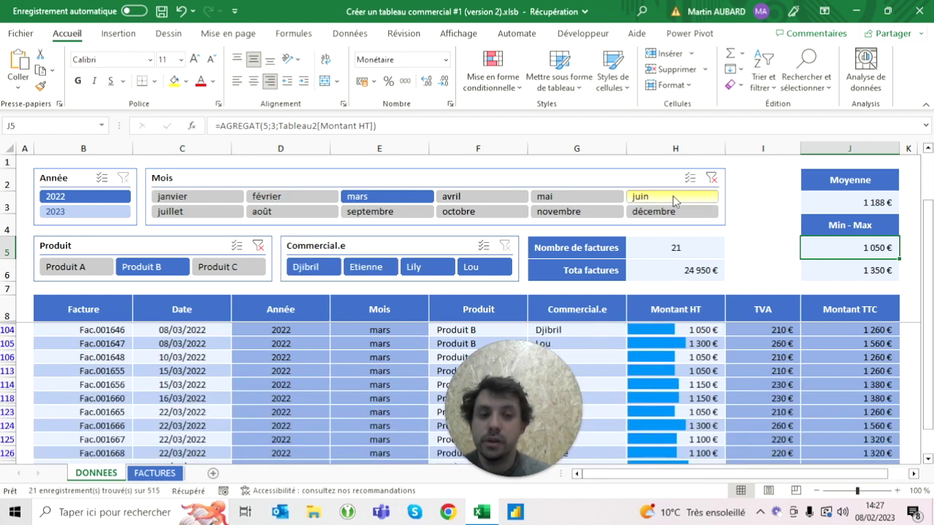
pyautogui.click(711, 178)
pyautogui.click(257, 246)
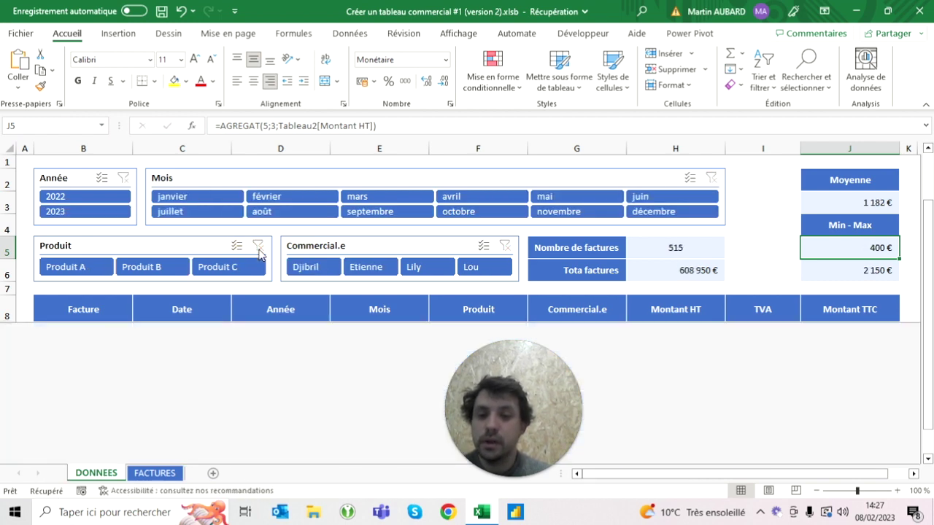
# - Filter the Produit slicer to A, B and C in turn, then clear it to count all 515 invoices
pyautogui.click(91, 275)
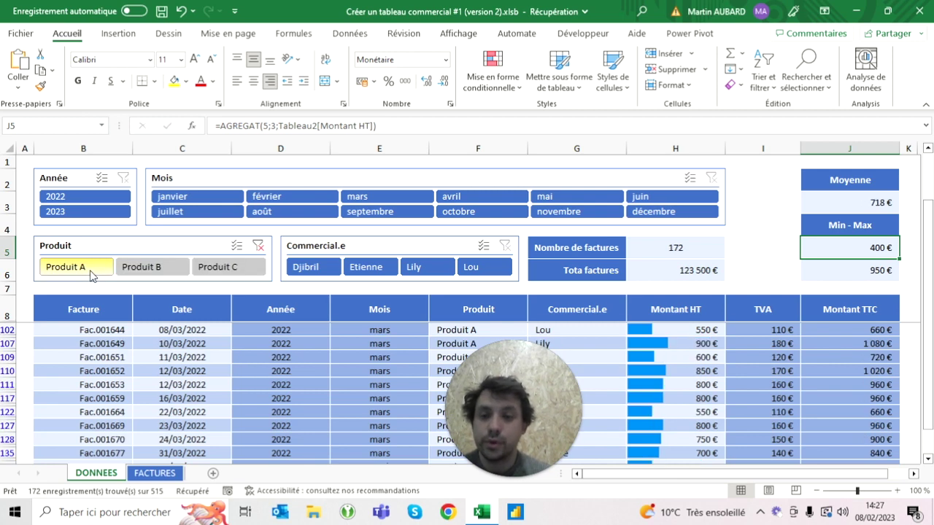
pyautogui.click(131, 270)
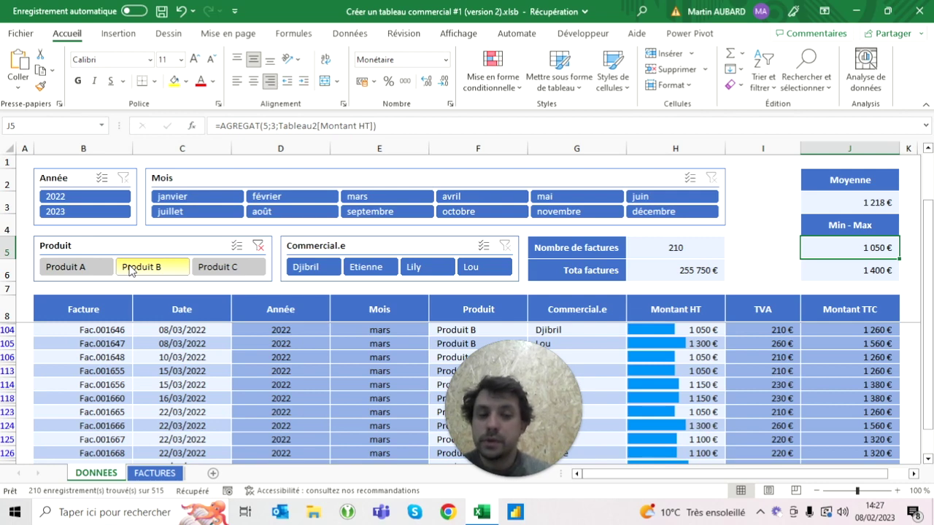
pyautogui.click(229, 270)
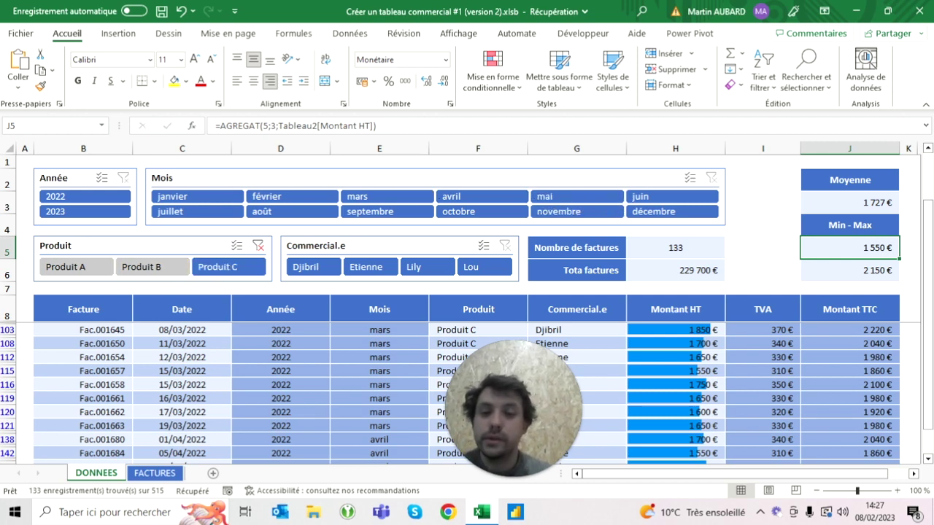
pyautogui.click(93, 271)
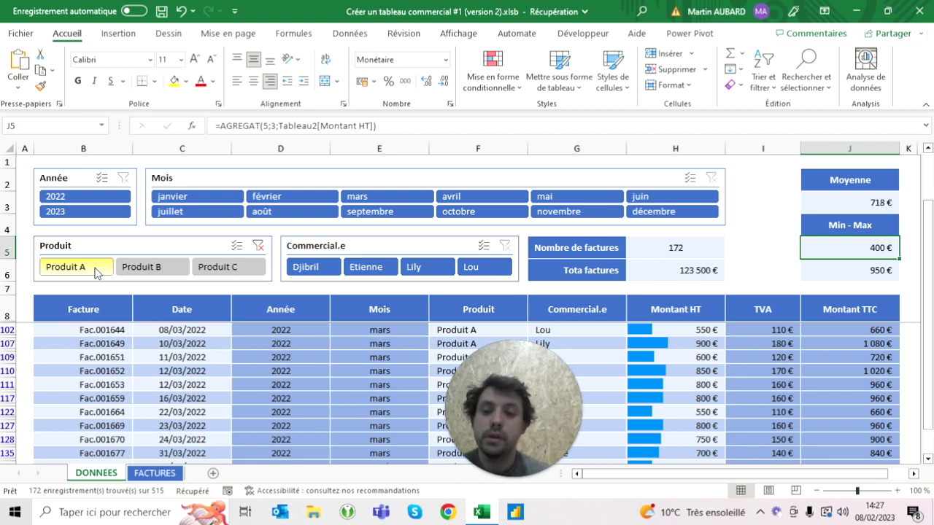
pyautogui.click(219, 266)
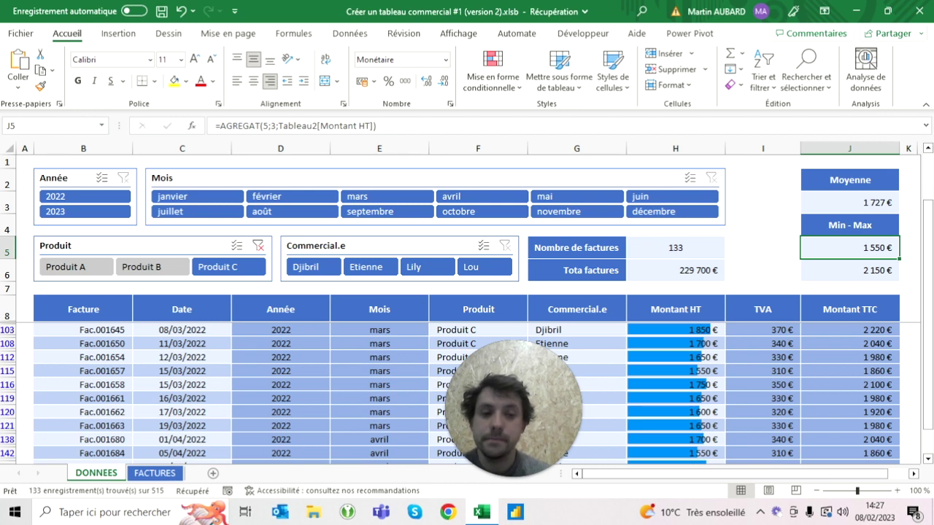
pyautogui.click(258, 247)
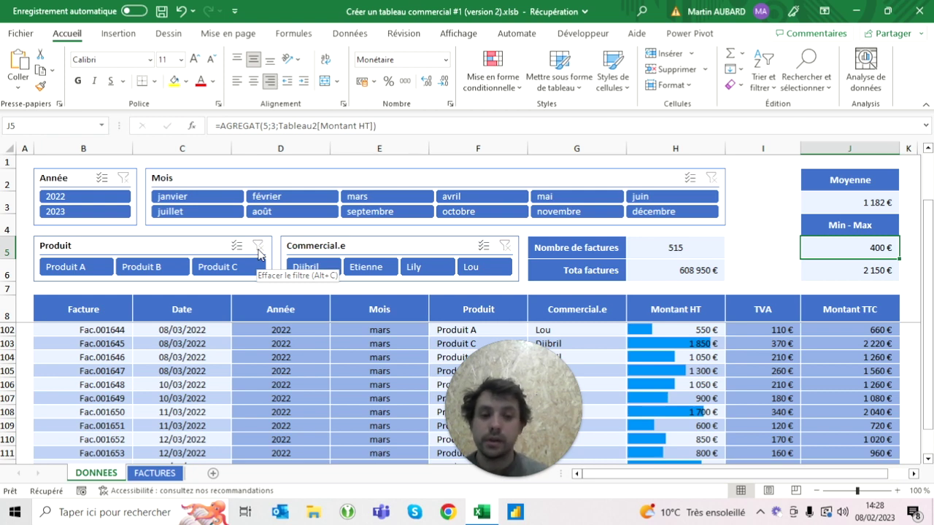
pyautogui.click(155, 473)
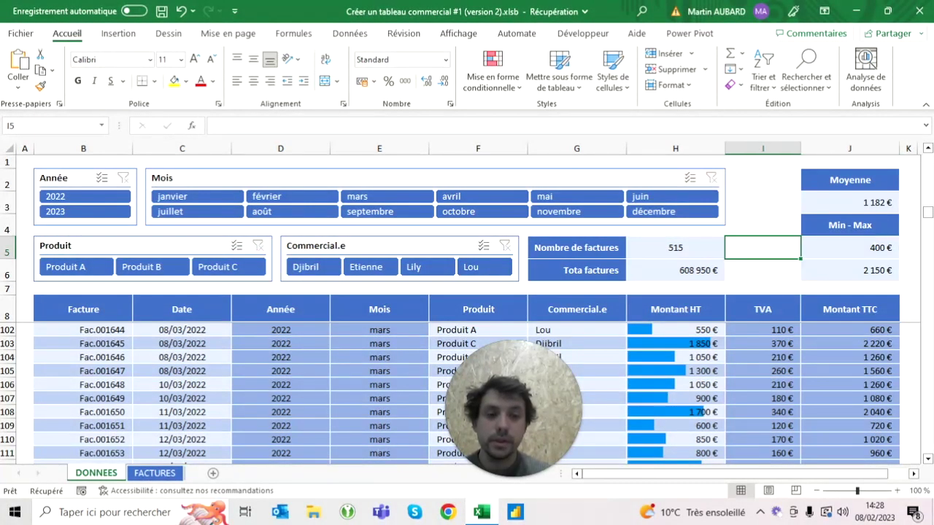
# - Enter the labels 'Total' in I5 and 'Détail' in I6
pyautogui.click(762, 180)
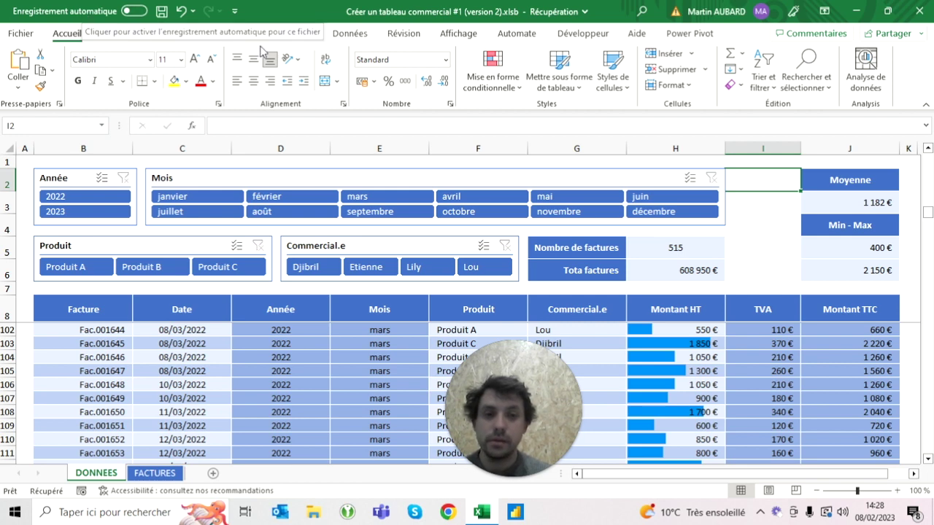
pyautogui.click(762, 247)
pyautogui.write('Tot')
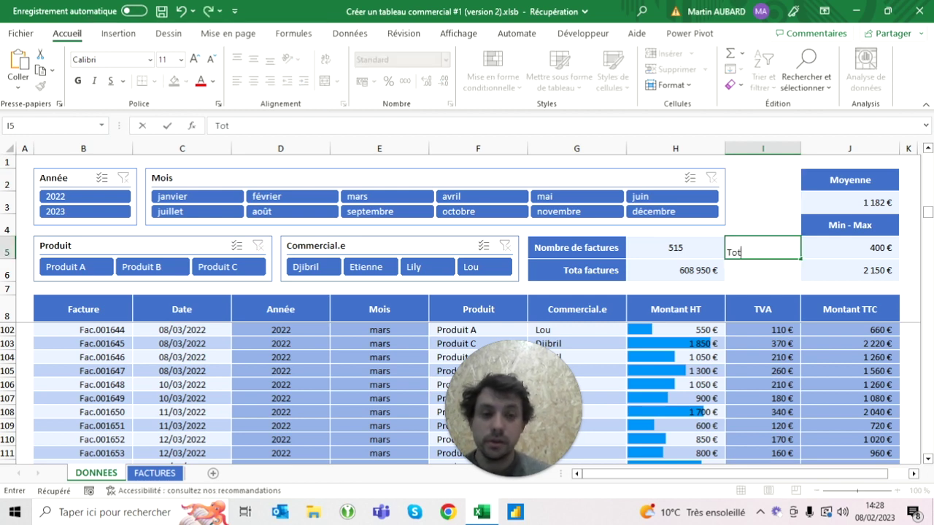
pyautogui.write('al')
pyautogui.press('Return')
pyautogui.write('Détail')
# - Centre both labels horizontally and vertically, colour them light blue-grey and underline them
pyautogui.moveTo(762, 251); pyautogui.dragTo(762, 273)
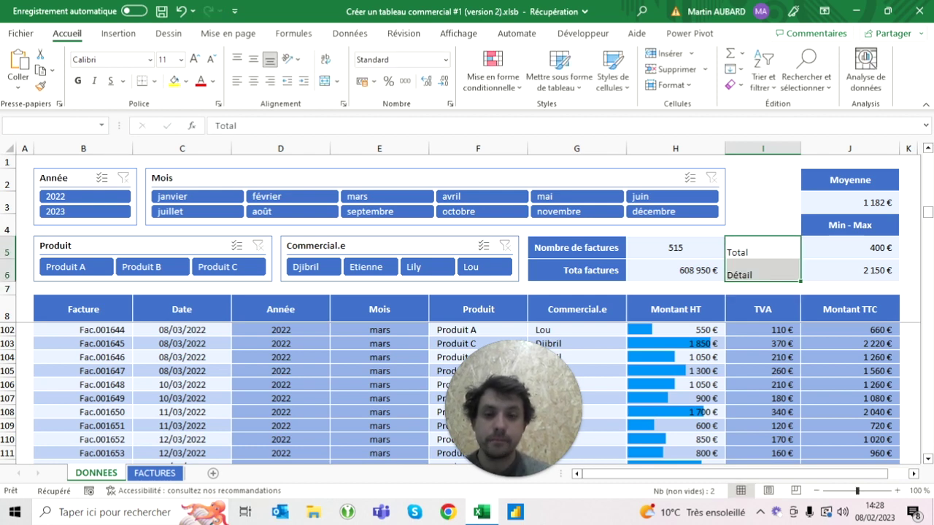
pyautogui.click(254, 81)
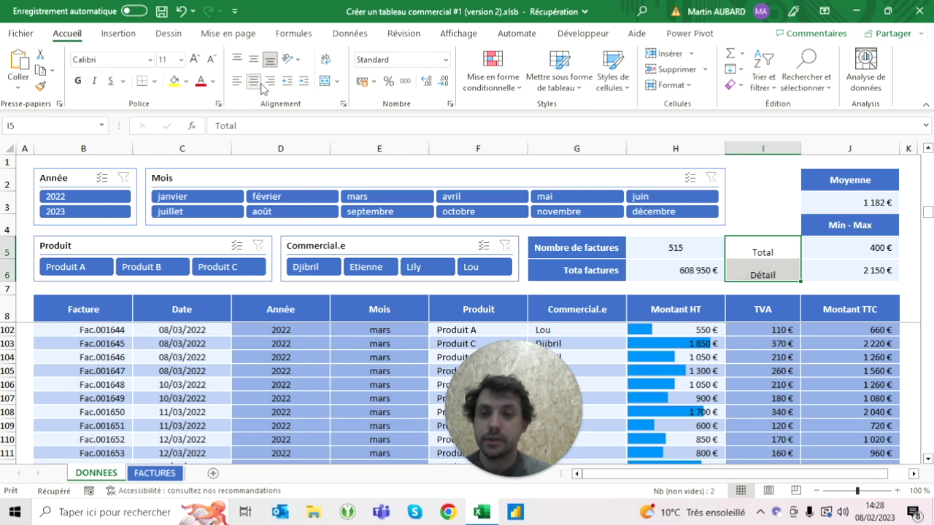
pyautogui.click(253, 59)
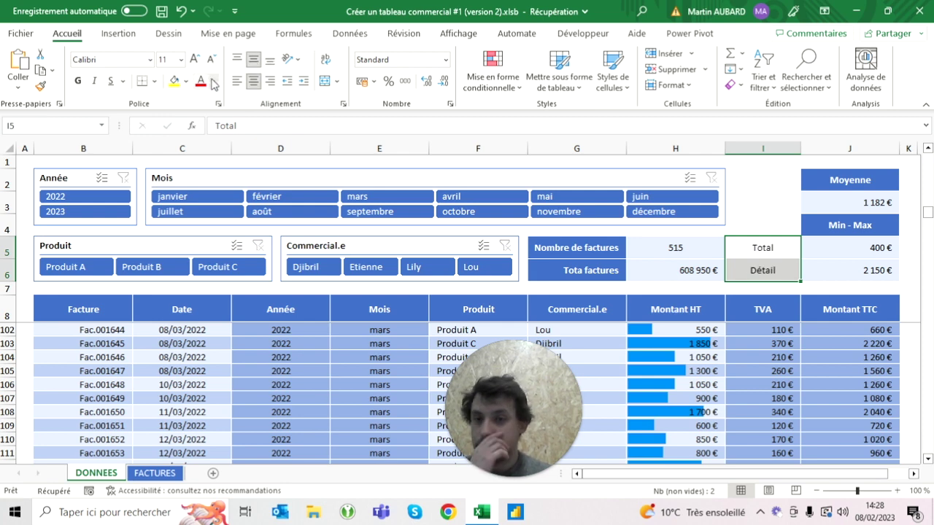
pyautogui.click(216, 84)
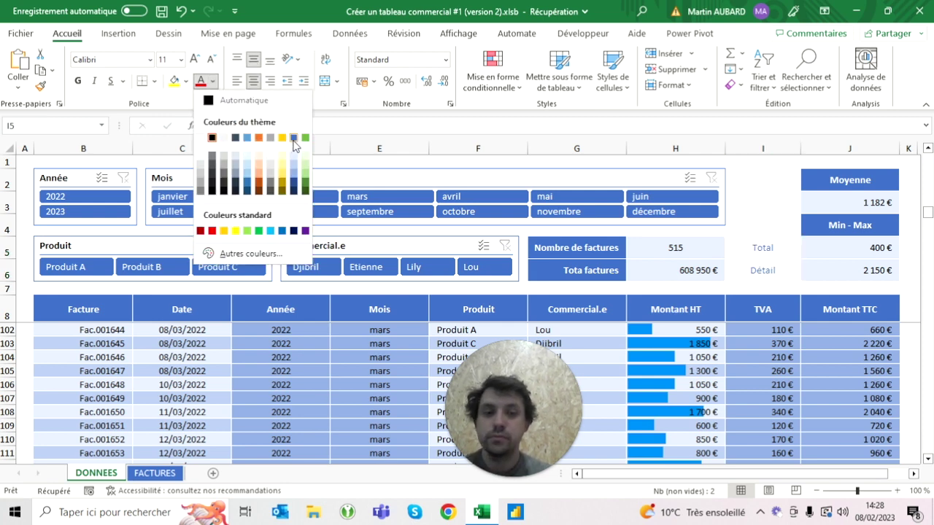
pyautogui.click(293, 140)
pyautogui.click(111, 81)
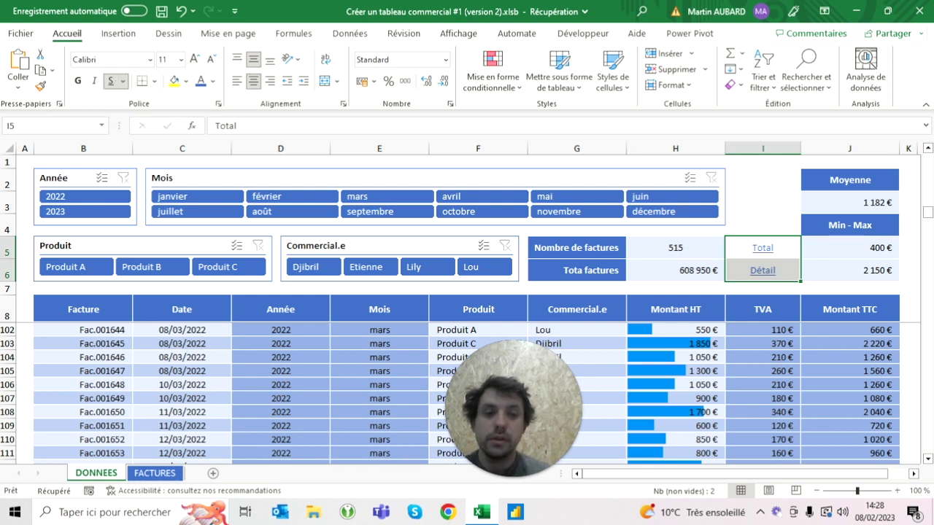
pyautogui.click(762, 202)
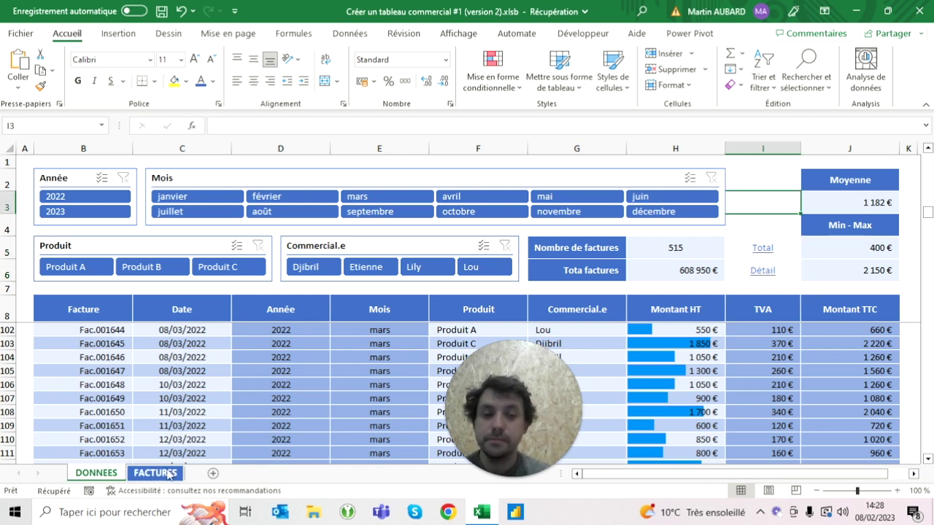
pyautogui.click(762, 179)
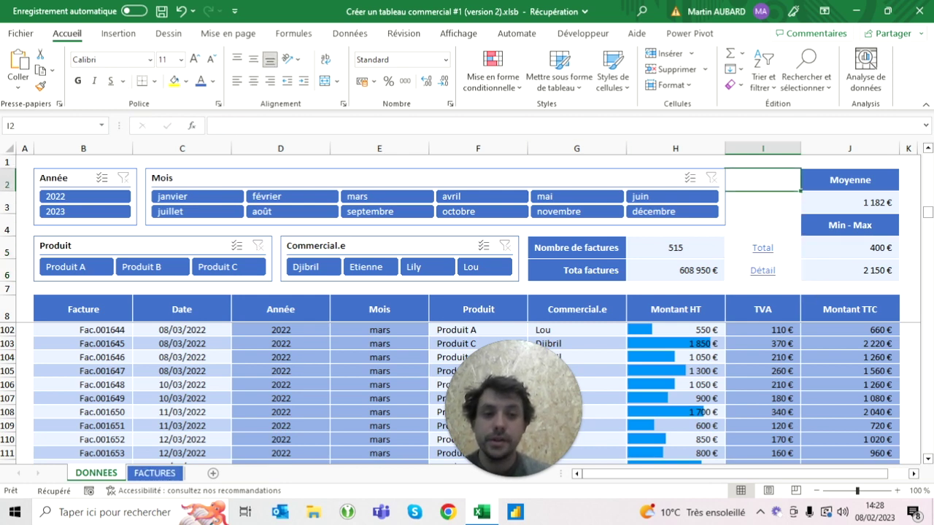
# - Search the Icônes library for 'document' and insert the document icon onto the sheet
pyautogui.click(105, 35)
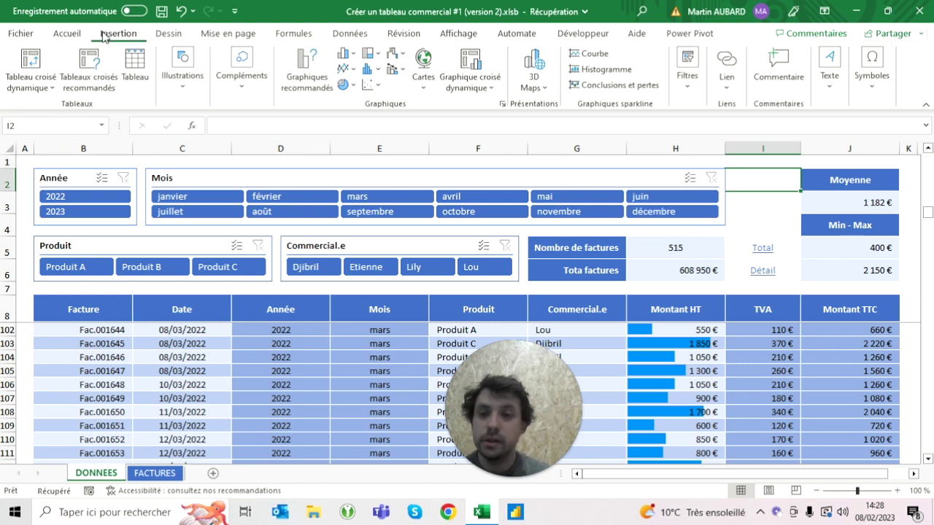
pyautogui.click(179, 73)
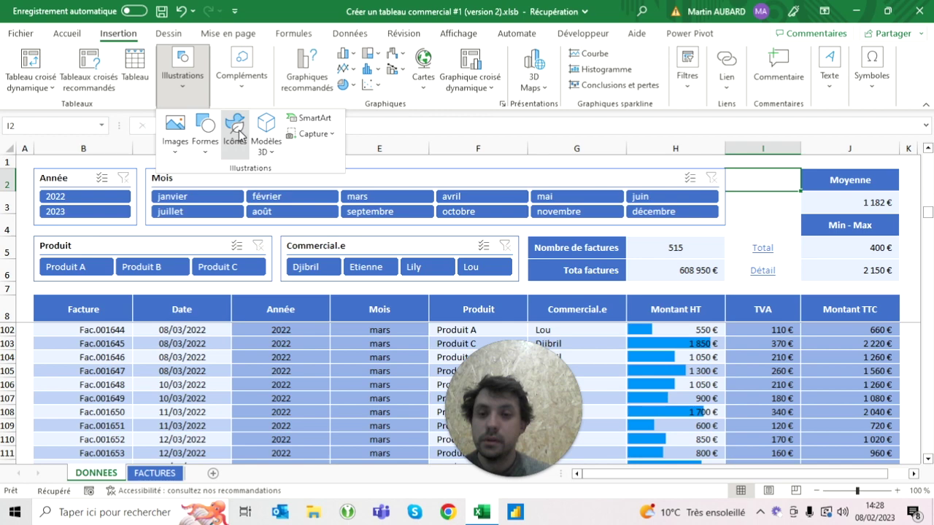
pyautogui.click(239, 135)
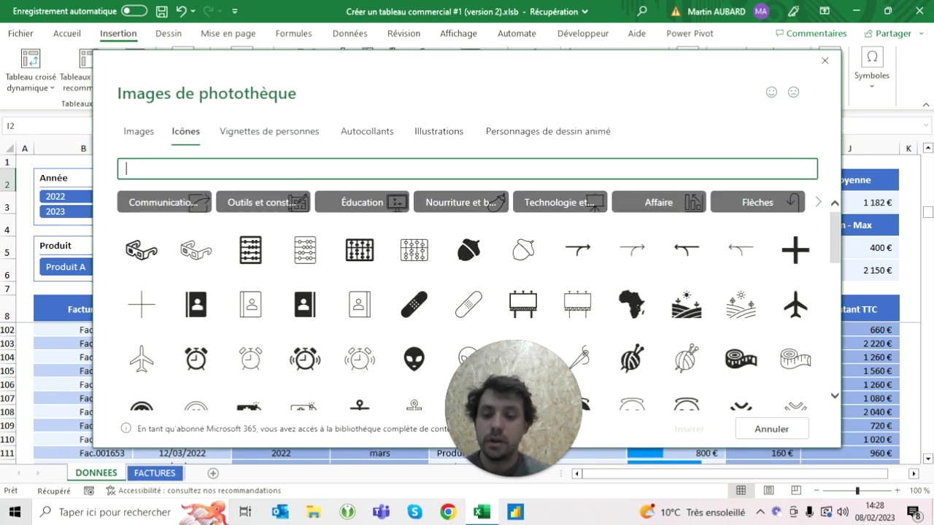
pyautogui.write('doc')
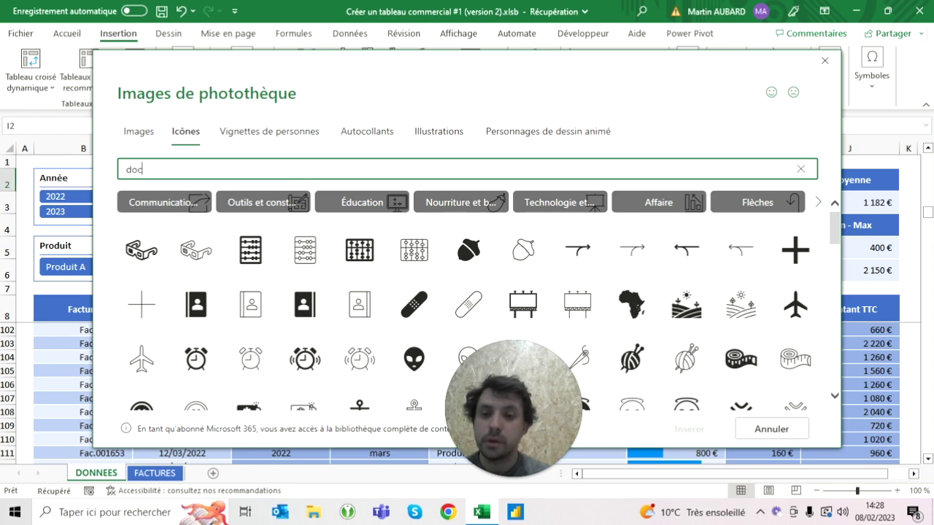
pyautogui.write('ument')
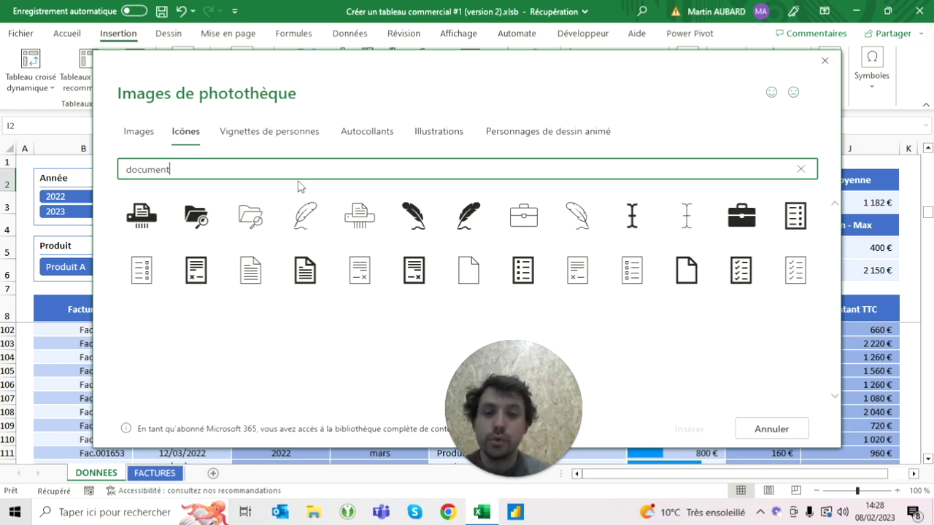
pyautogui.click(418, 283)
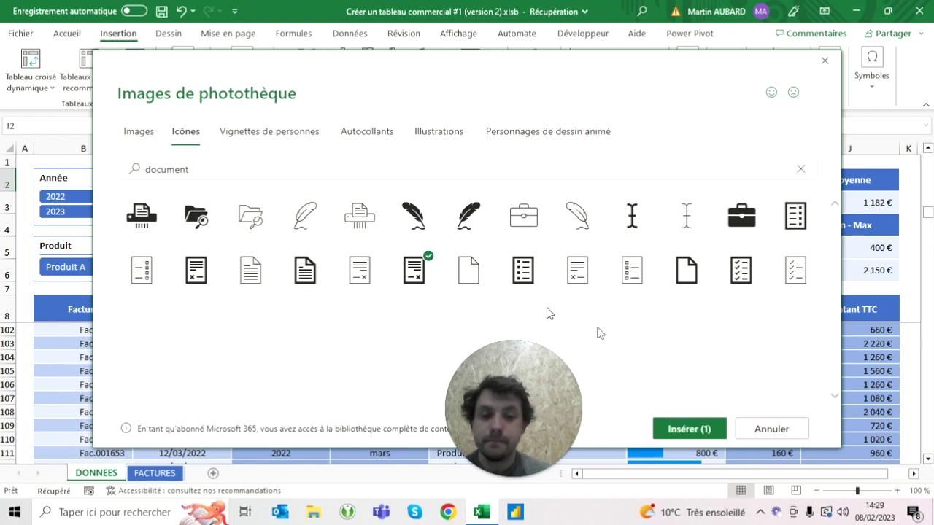
pyautogui.click(713, 431)
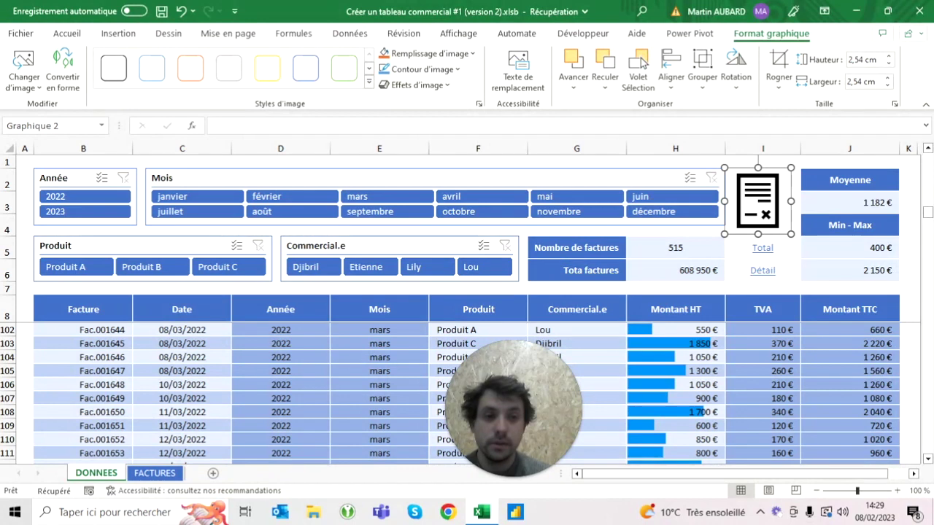
# - Shrink the icon to 1,8 cm square, fill it blue and nudge it right and down
pyautogui.click(888, 65)
pyautogui.click(888, 64)
pyautogui.click(888, 64)
pyautogui.click(889, 65)
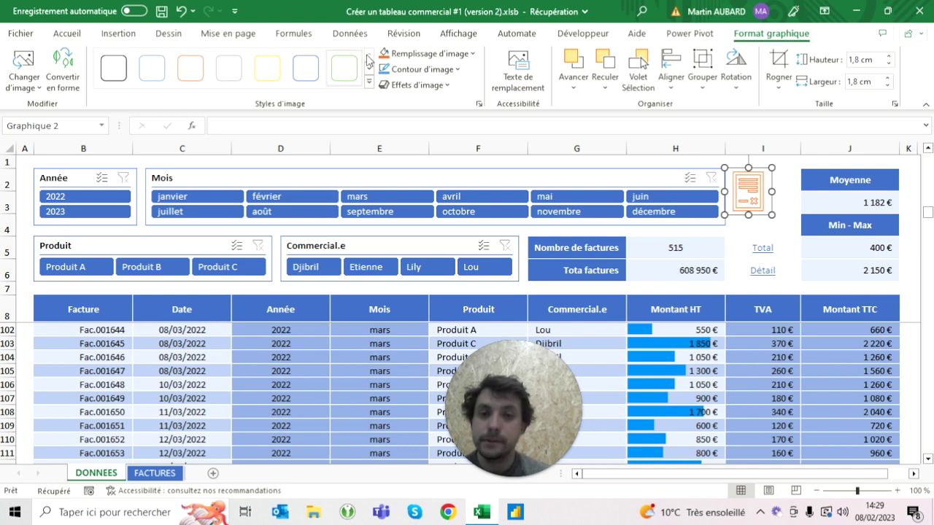
pyautogui.click(427, 54)
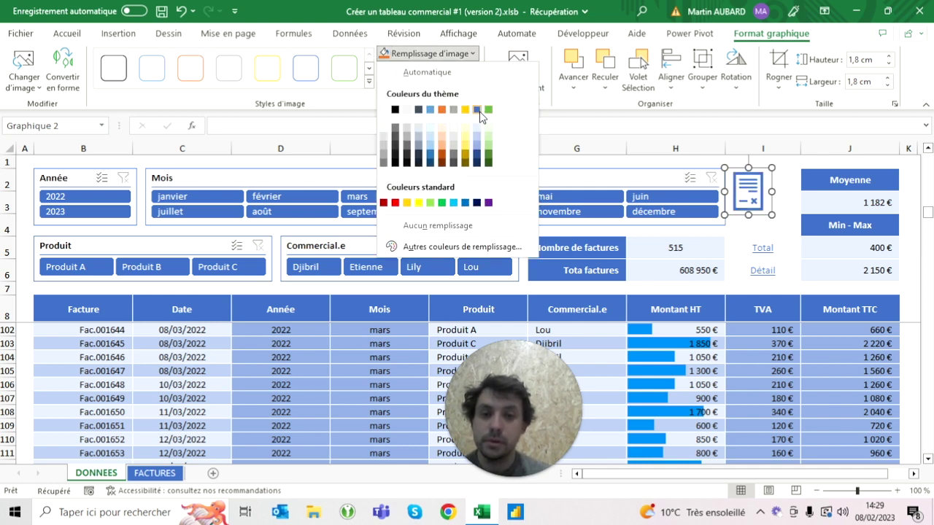
pyautogui.press('Escape')
pyautogui.press('Right')
pyautogui.press('Right')
pyautogui.press('Right')
pyautogui.press('Down')
pyautogui.press('Down')
pyautogui.press('Down')
pyautogui.press('Down')
pyautogui.press('Down')
pyautogui.press('Down')
pyautogui.press('Down')
pyautogui.press('Down')
pyautogui.press('Down')
pyautogui.press('Down')
pyautogui.press('Down')
pyautogui.press('Escape')
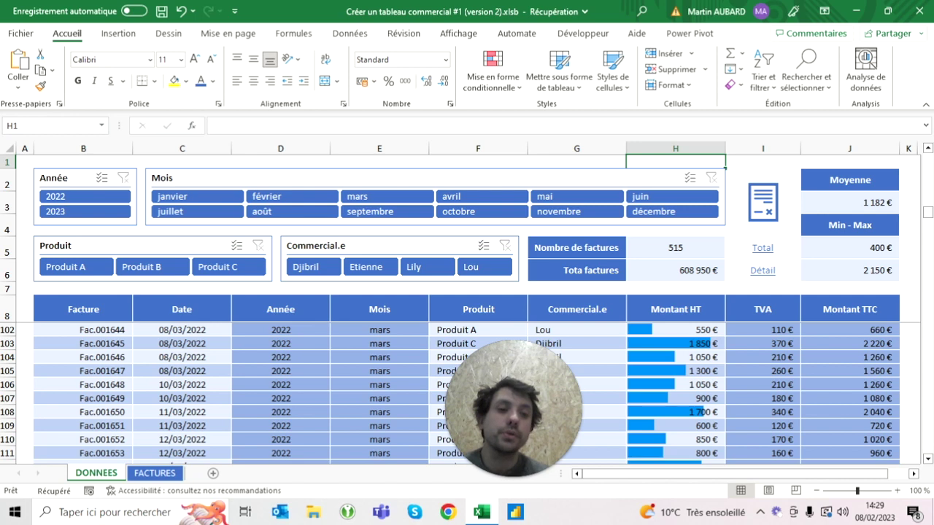
# - Enlarge the icon to 2 cm square and nudge it left and up above the labels
pyautogui.click(762, 202)
pyautogui.click(888, 56)
pyautogui.click(888, 56)
pyautogui.press('Left')
pyautogui.press('Left')
pyautogui.press('Left')
pyautogui.press('Up')
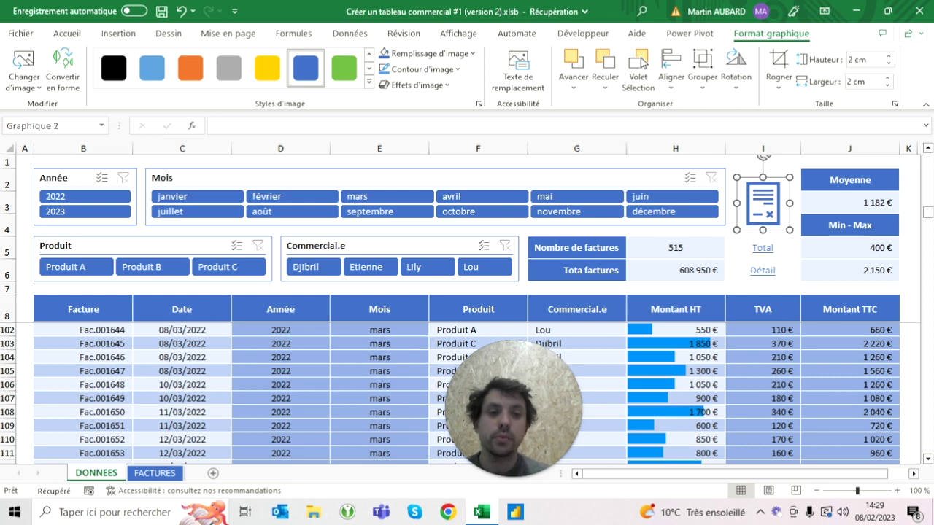
pyautogui.press('Escape')
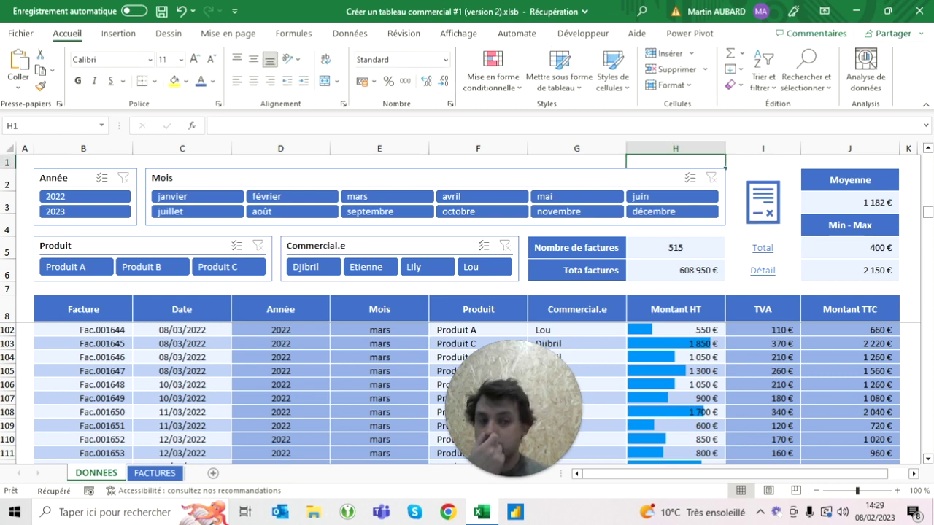
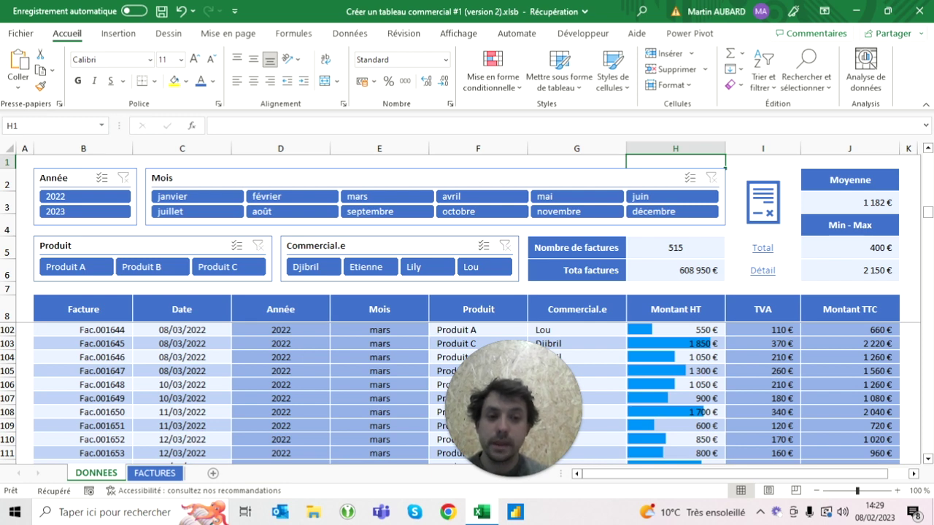
# - Try adding typed arrow characters to the Total and Détail links, then undo both edits
pyautogui.click(762, 247)
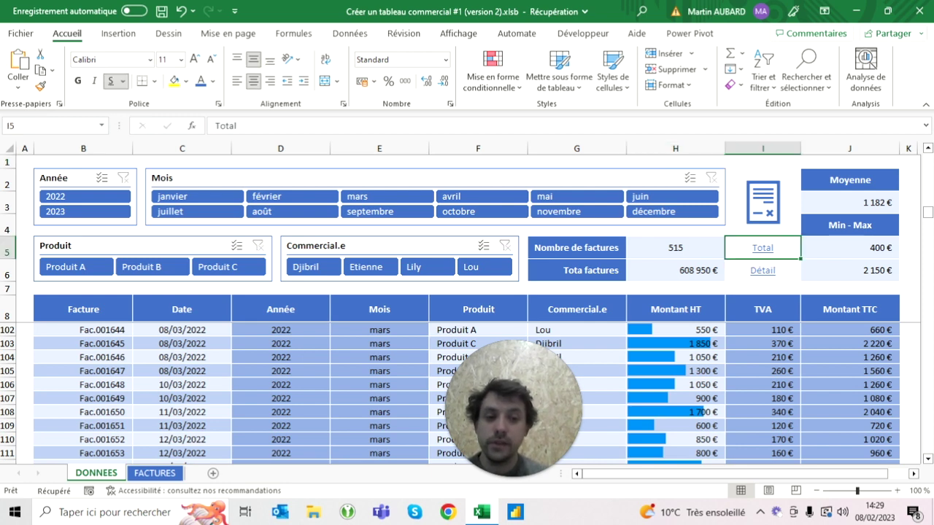
pyautogui.press('F2')
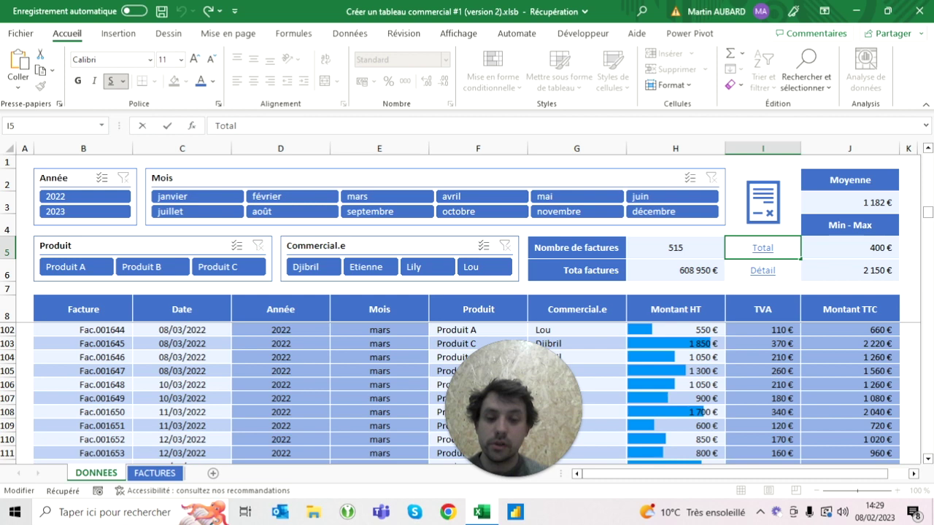
pyautogui.write('<')
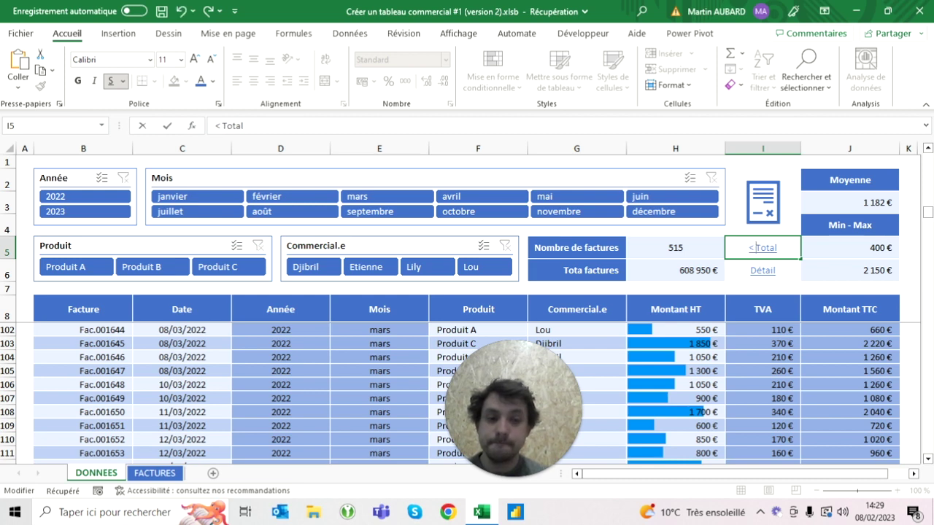
pyautogui.press('Return')
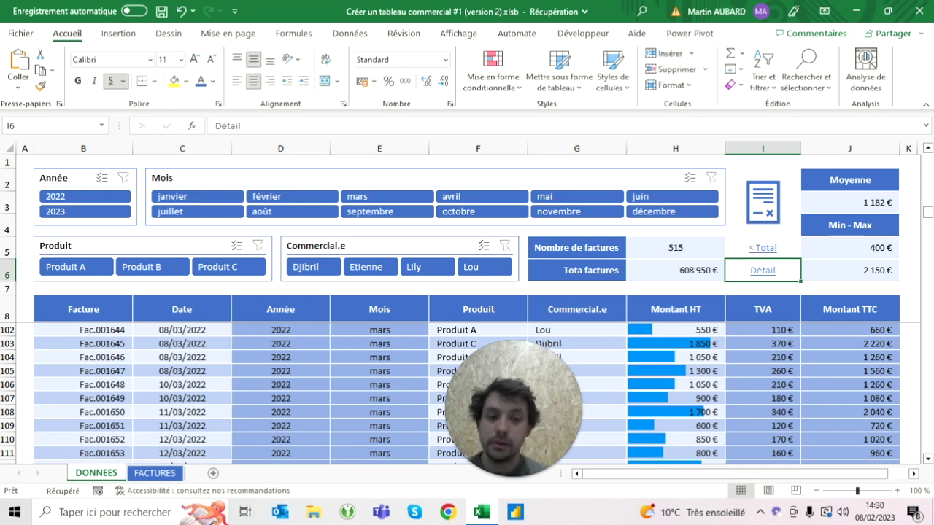
pyautogui.press('F2')
pyautogui.write('<')
pyautogui.press('BackSpace')
pyautogui.write('>')
pyautogui.press('Return')
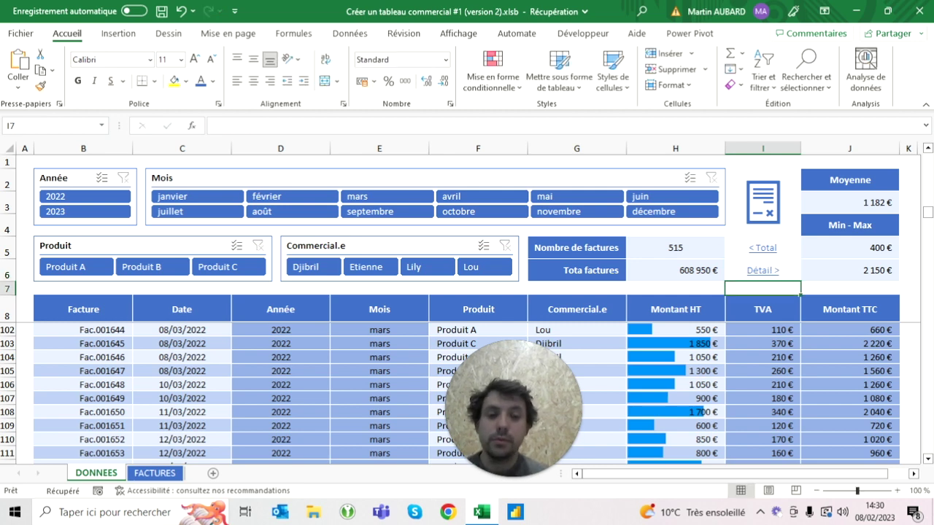
pyautogui.hotkey('ctrl', 'z')
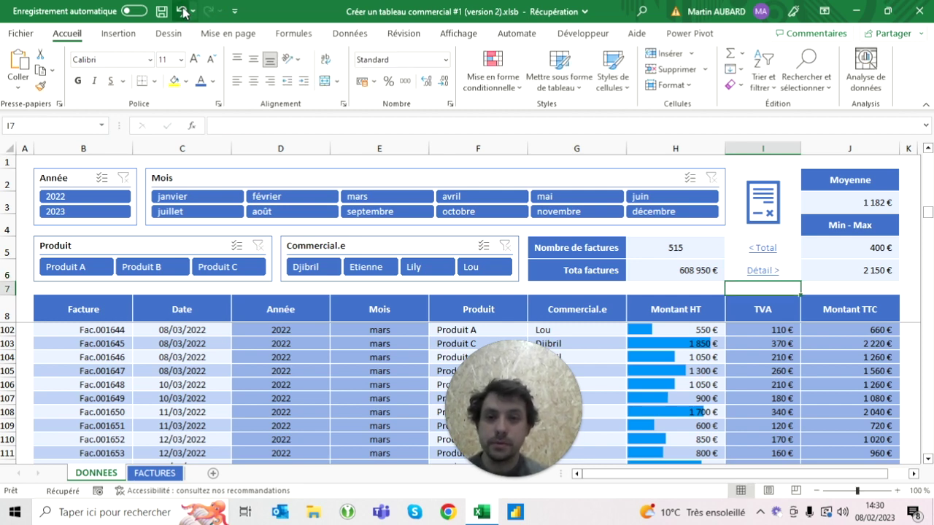
pyautogui.hotkey('ctrl', 'z')
# - Edit Total in I5 at its start and open the Symbol dialog with the Wingdings font
pyautogui.press('F2')
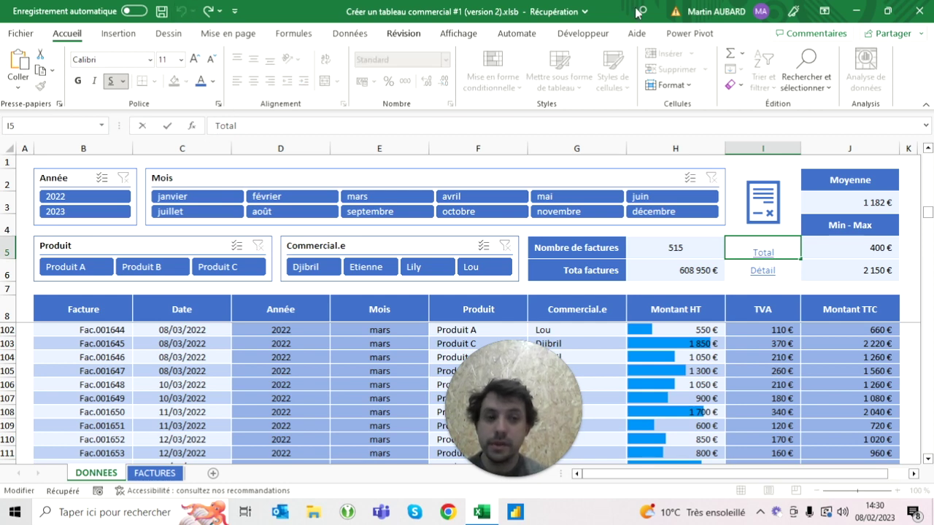
pyautogui.click(118, 34)
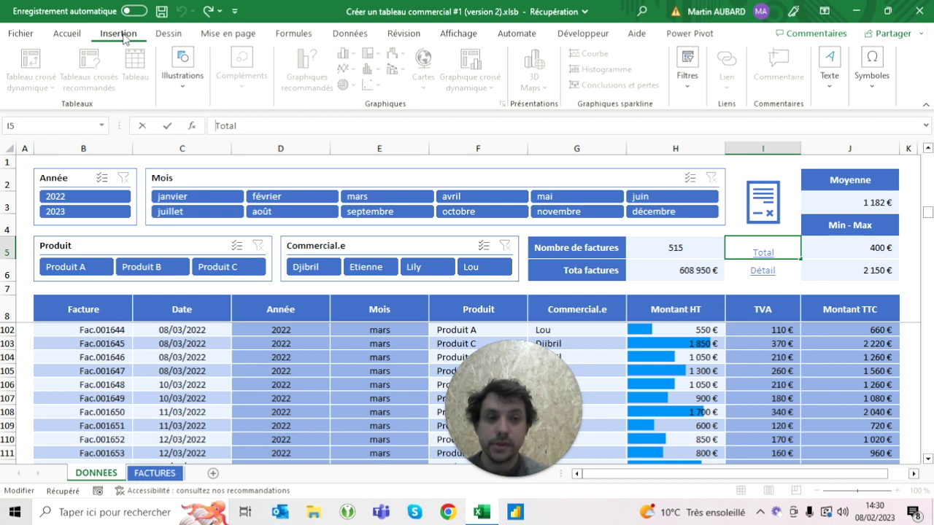
pyautogui.click(872, 69)
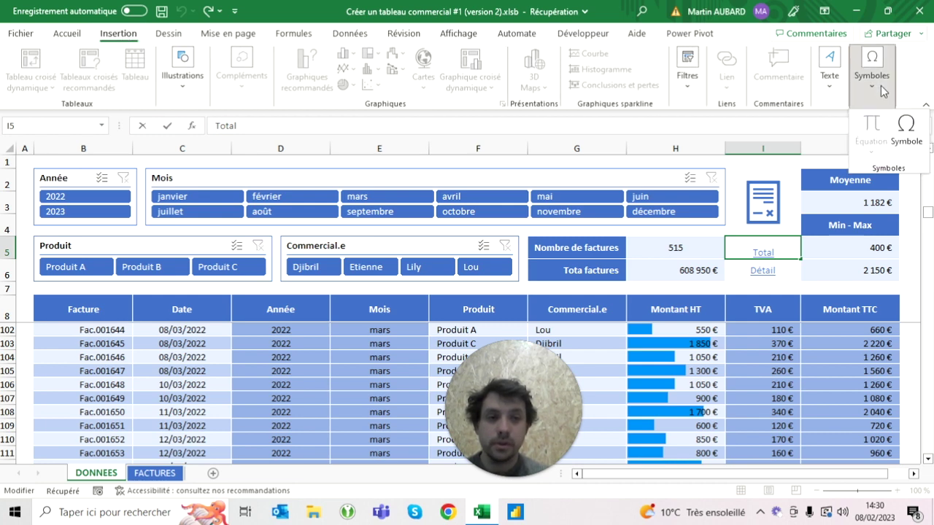
pyautogui.press('Escape')
pyautogui.press('Escape')
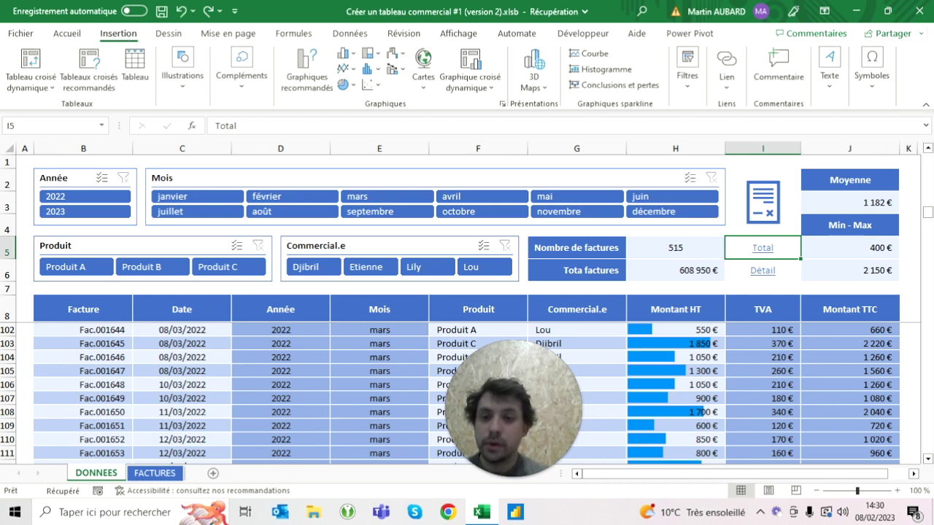
pyautogui.click(214, 125)
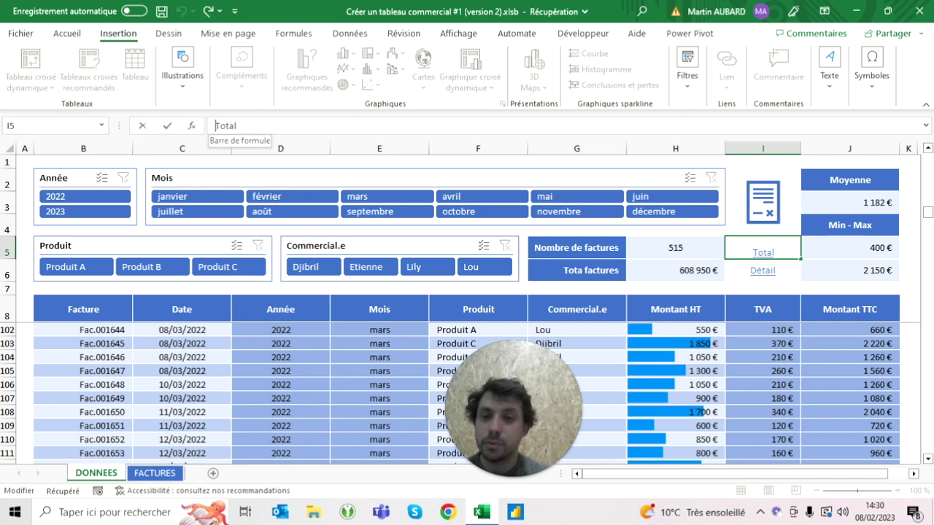
pyautogui.click(867, 69)
pyautogui.click(908, 151)
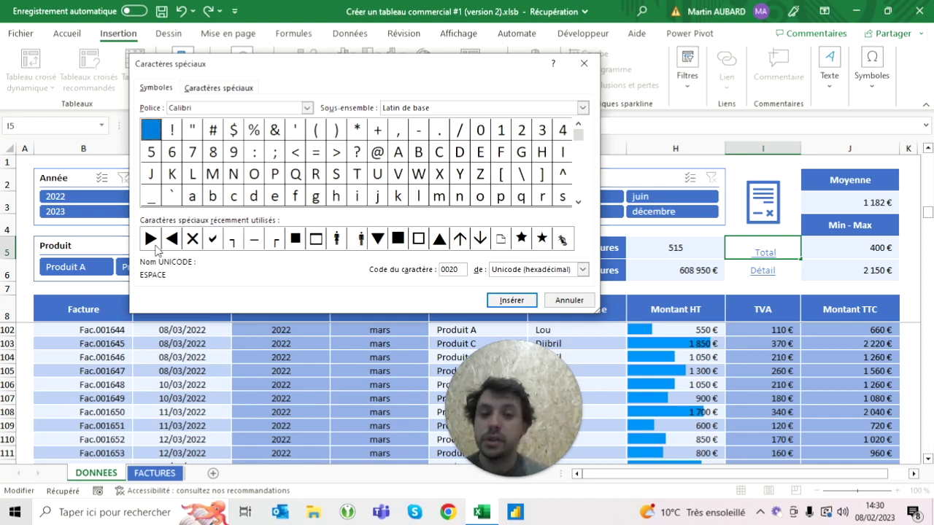
pyautogui.moveTo(576, 141); pyautogui.dragTo(579, 196)
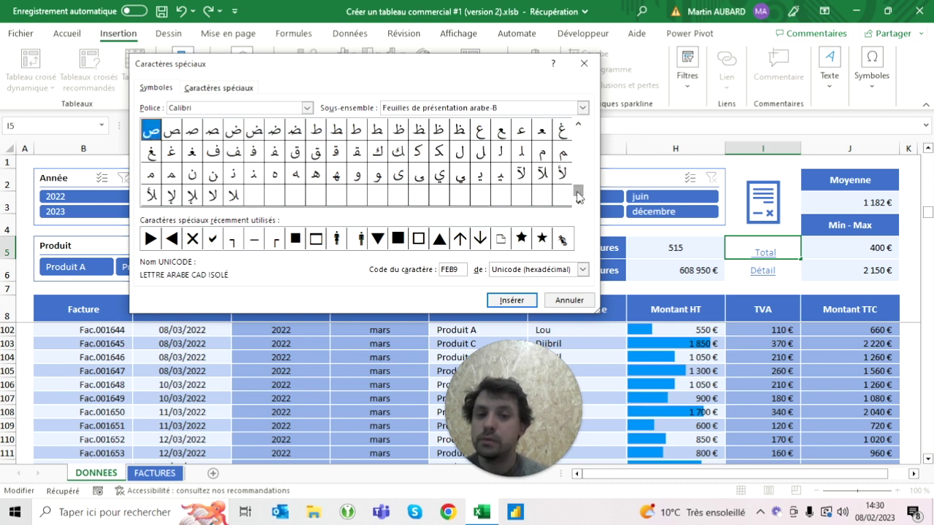
pyautogui.moveTo(579, 195); pyautogui.dragTo(578, 134)
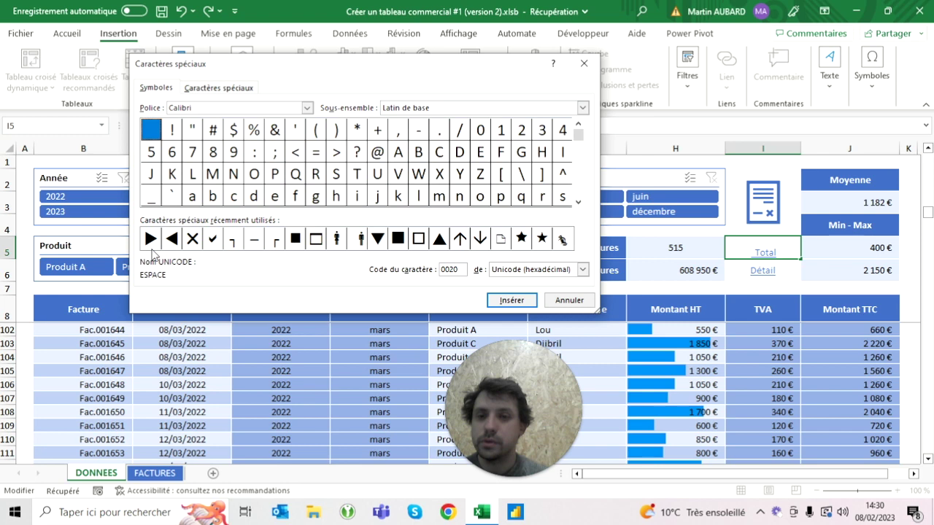
pyautogui.click(308, 108)
pyautogui.write('win')
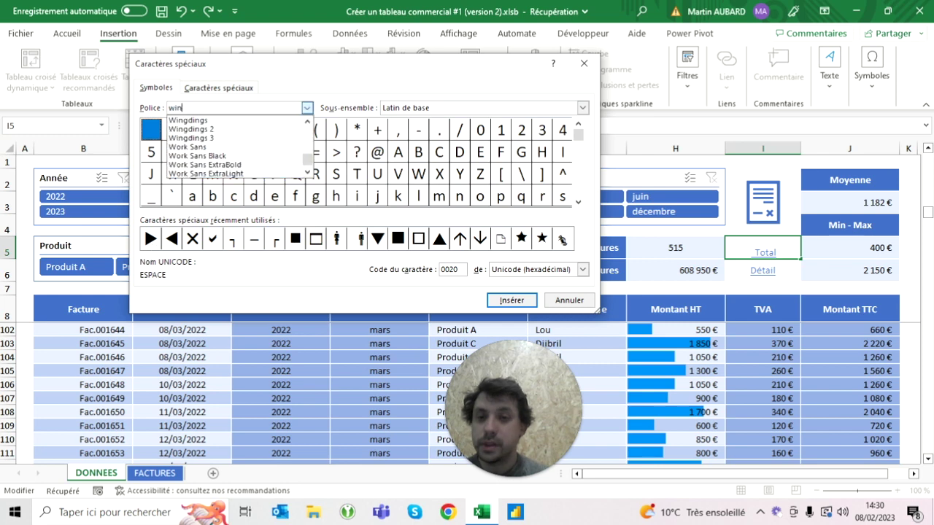
pyautogui.click(200, 122)
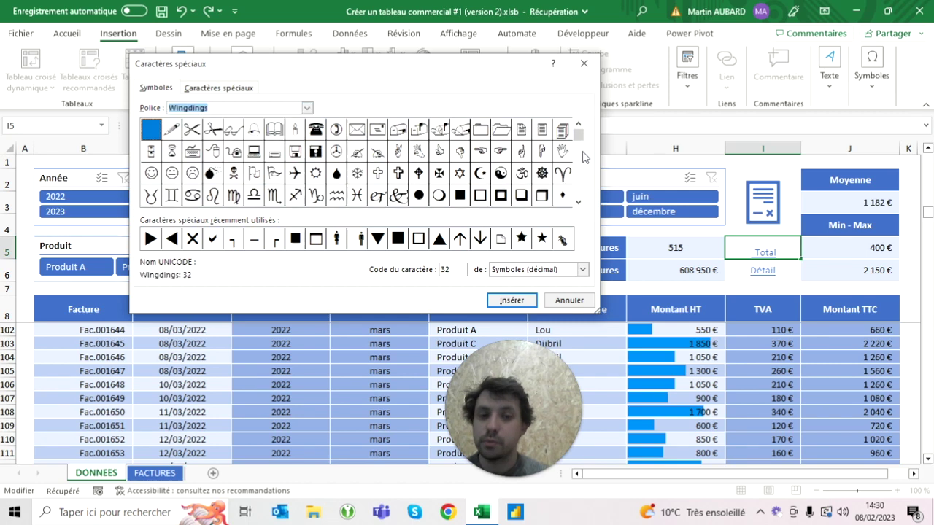
# - Insert two right-pointing Wingdings 3 triangles before 'Total' in I5
pyautogui.click(580, 166)
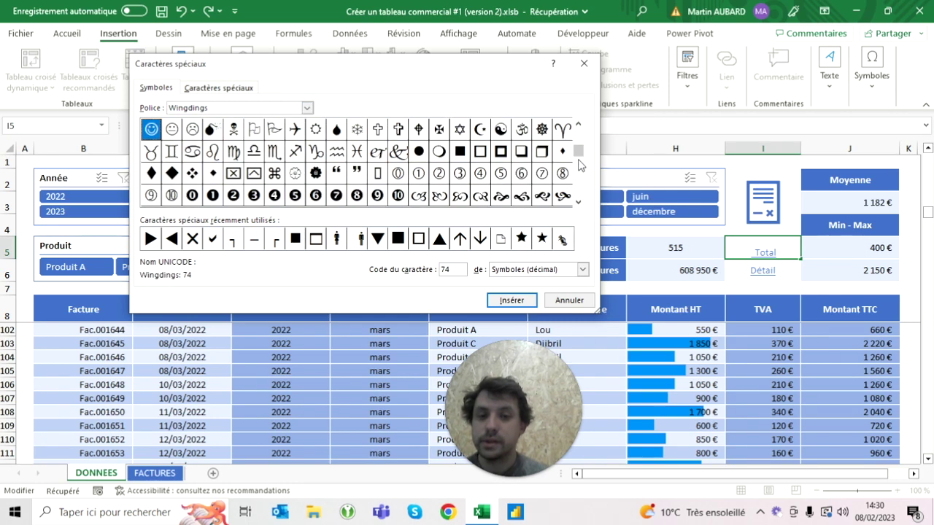
pyautogui.click(580, 193)
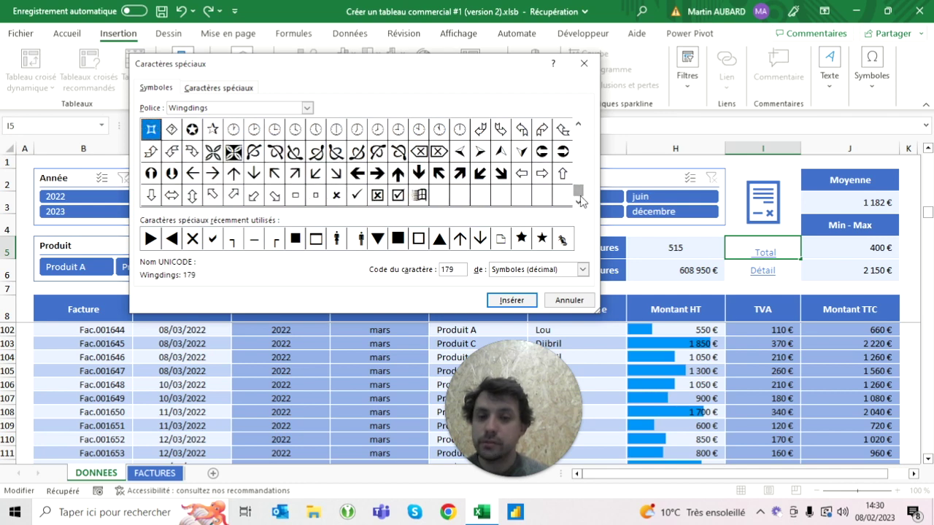
pyautogui.doubleClick(151, 240)
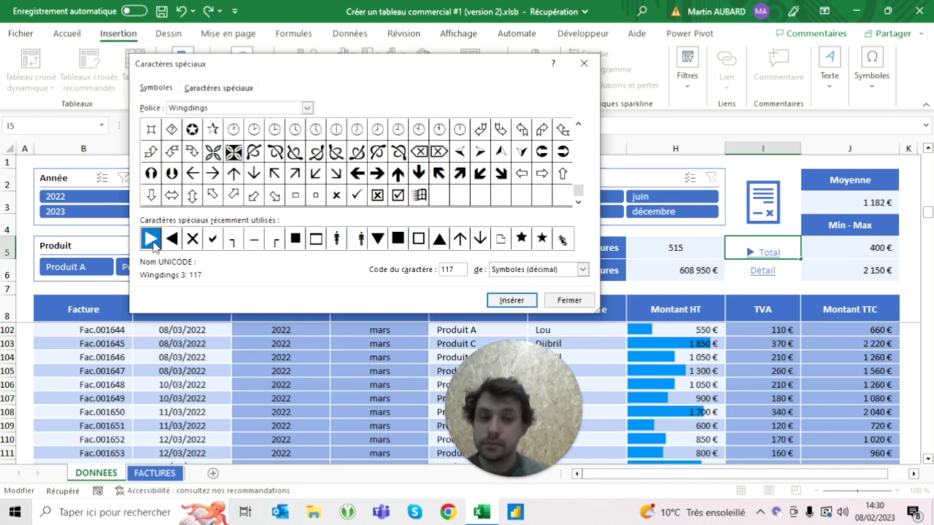
pyautogui.doubleClick(152, 241)
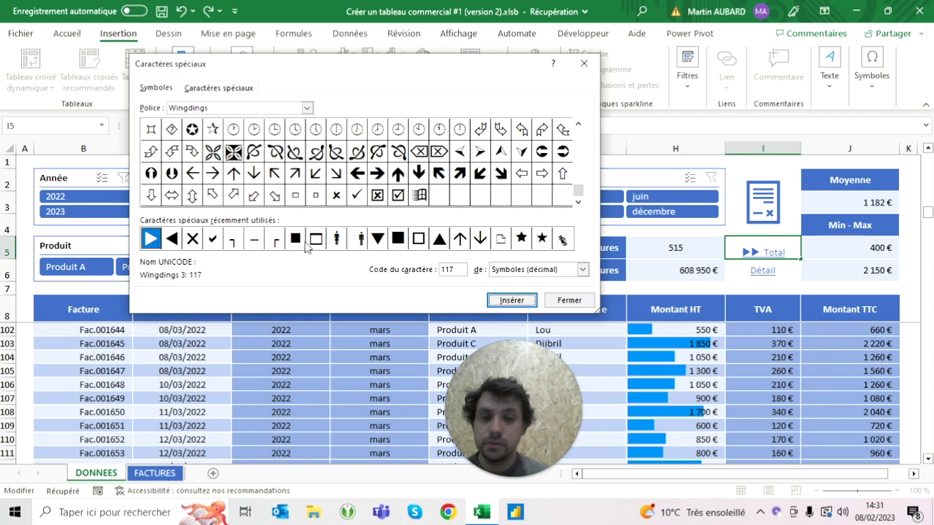
pyautogui.click(562, 302)
pyautogui.press('Return')
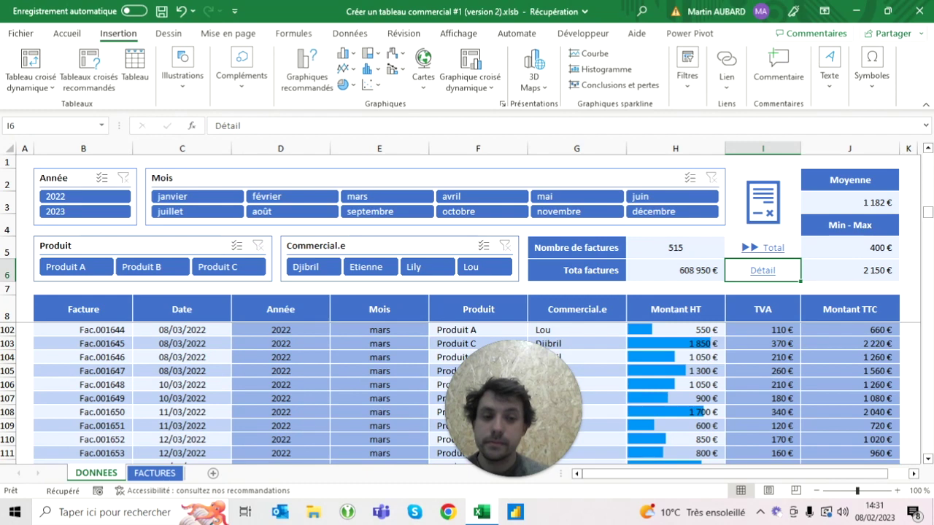
# - Insert a left-pointing triangle after 'Détail' in I6
pyautogui.press('F2')
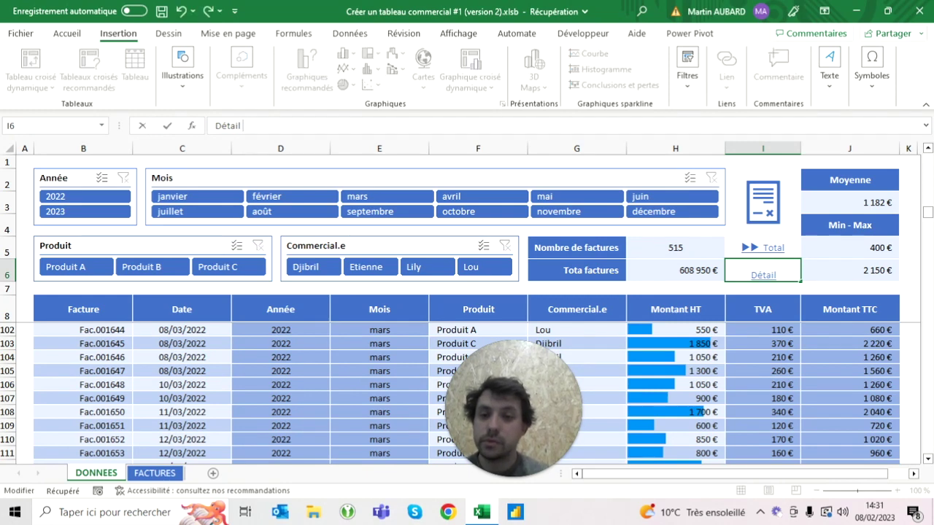
pyautogui.click(67, 34)
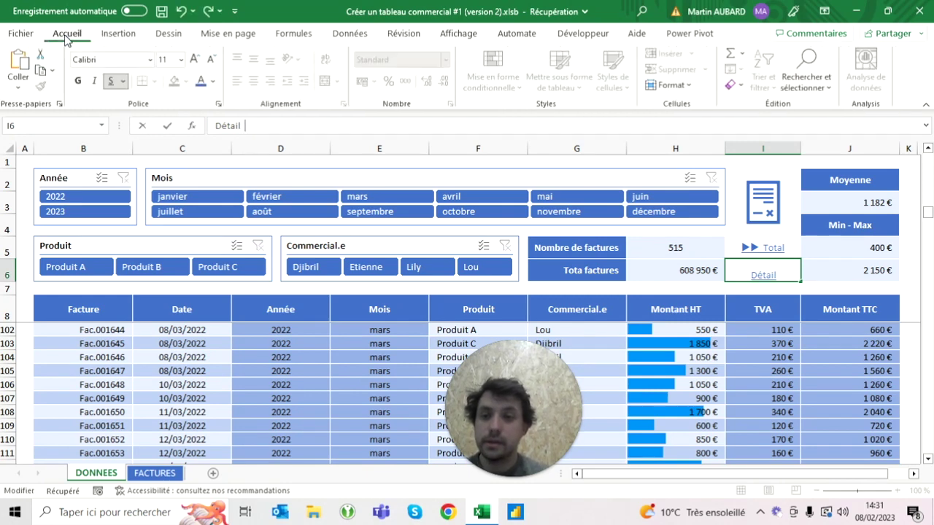
pyautogui.click(120, 35)
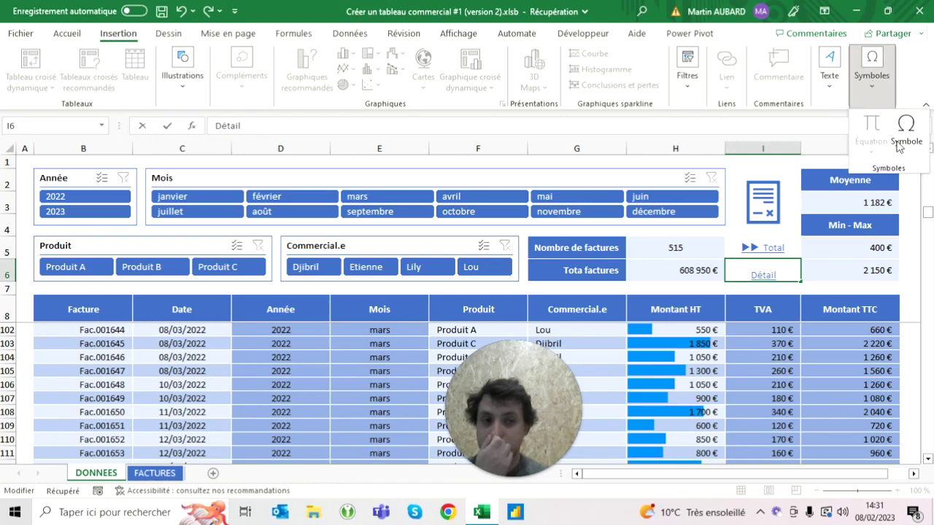
pyautogui.click(871, 65)
pyautogui.click(170, 238)
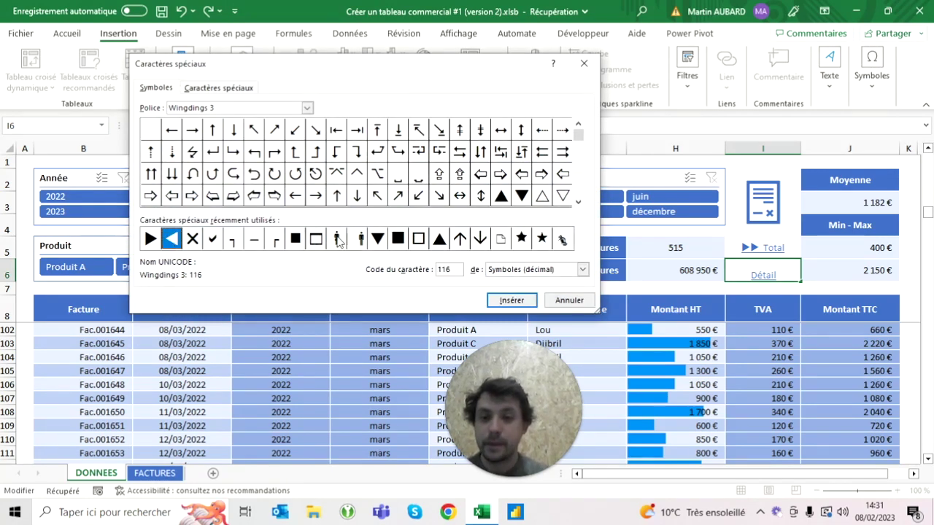
pyautogui.click(511, 299)
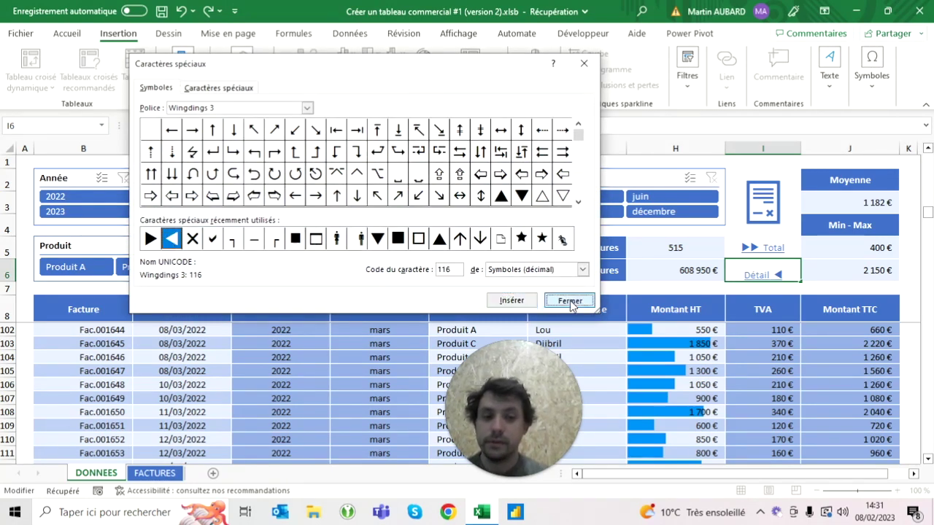
pyautogui.click(568, 299)
pyautogui.press('Return')
pyautogui.press('Up')
pyautogui.press('Up')
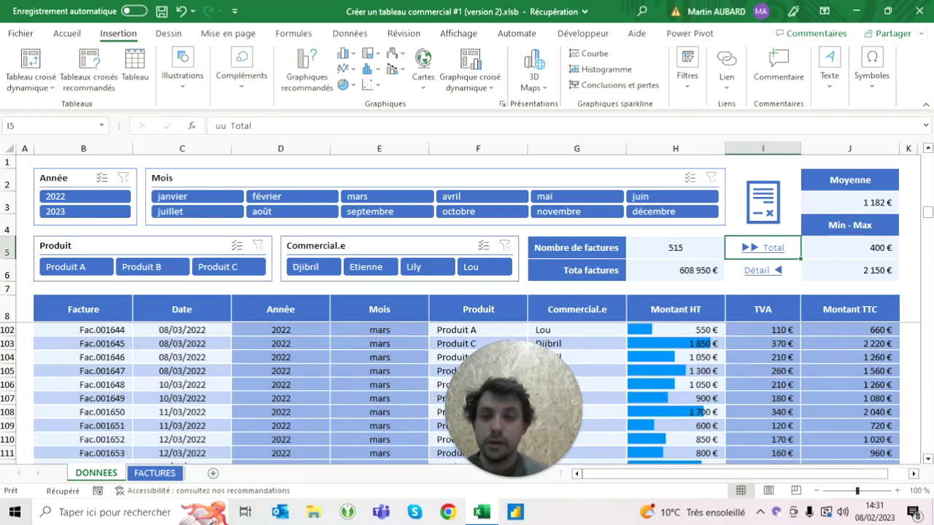
# - Delete the extra arrow so Total in I5 has a single arrow
pyautogui.press('F2')
pyautogui.press('Home')
pyautogui.press('Delete')
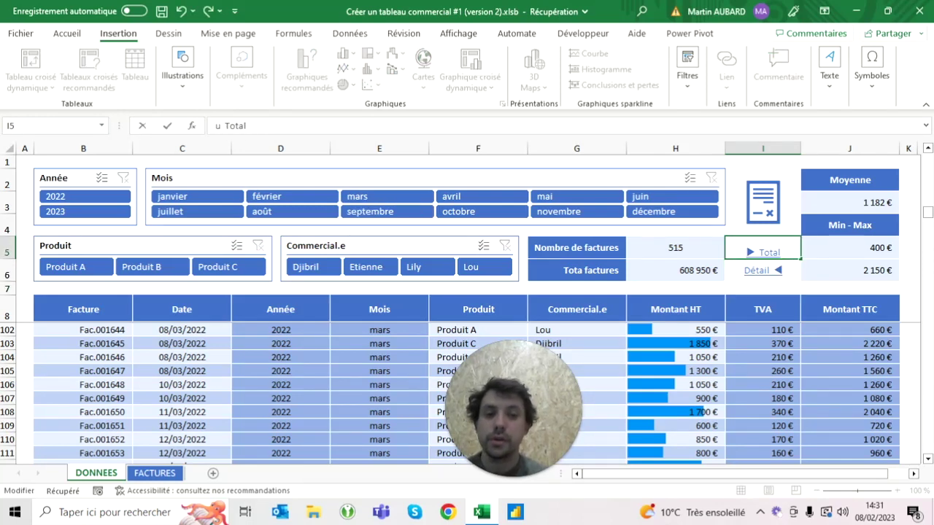
pyautogui.press('Return')
pyautogui.press('Up')
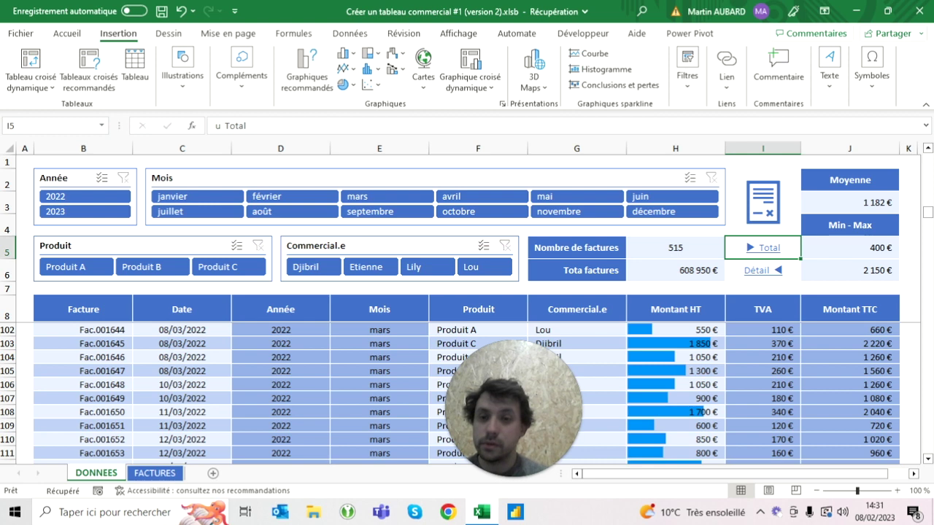
# - Remove the underline from the arrow character before Total
pyautogui.press('F2')
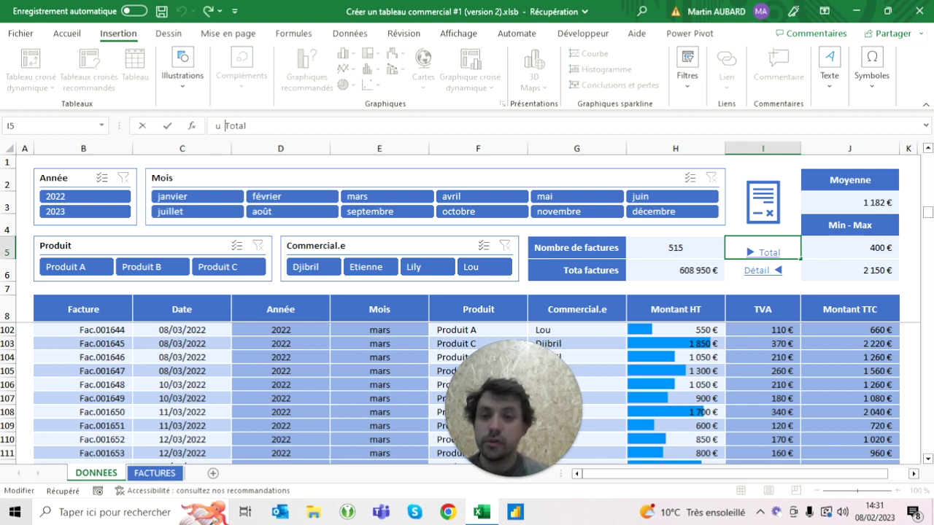
pyautogui.moveTo(221, 126); pyautogui.dragTo(214, 125)
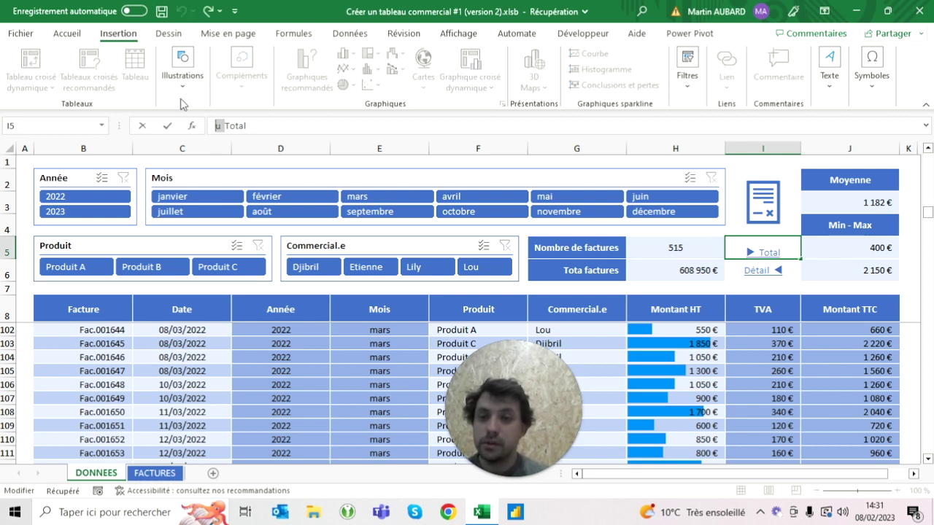
pyautogui.click(67, 34)
pyautogui.click(111, 81)
pyautogui.press('Return')
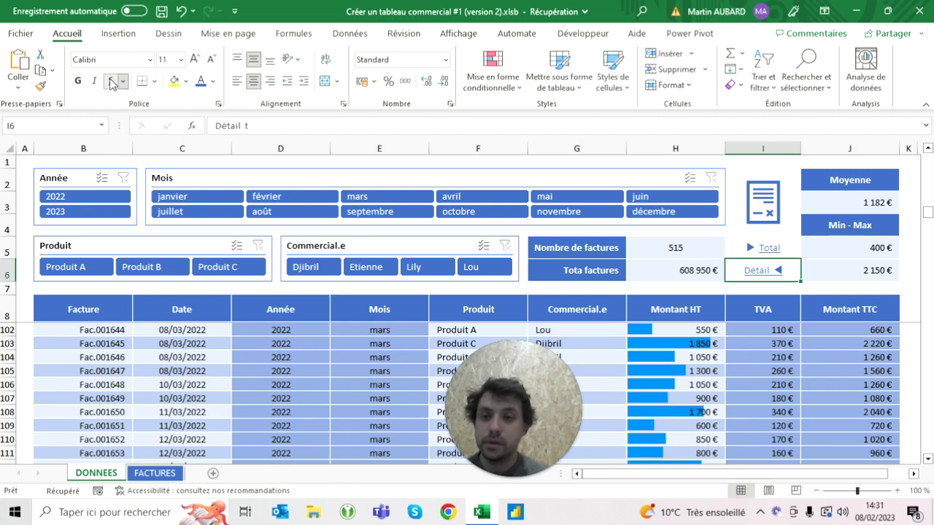
pyautogui.click(241, 125)
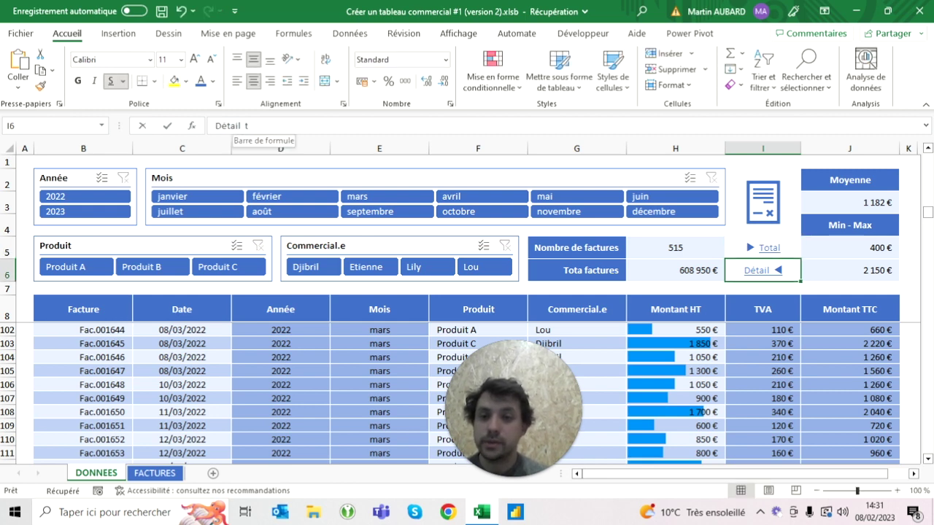
pyautogui.doubleClick(246, 126)
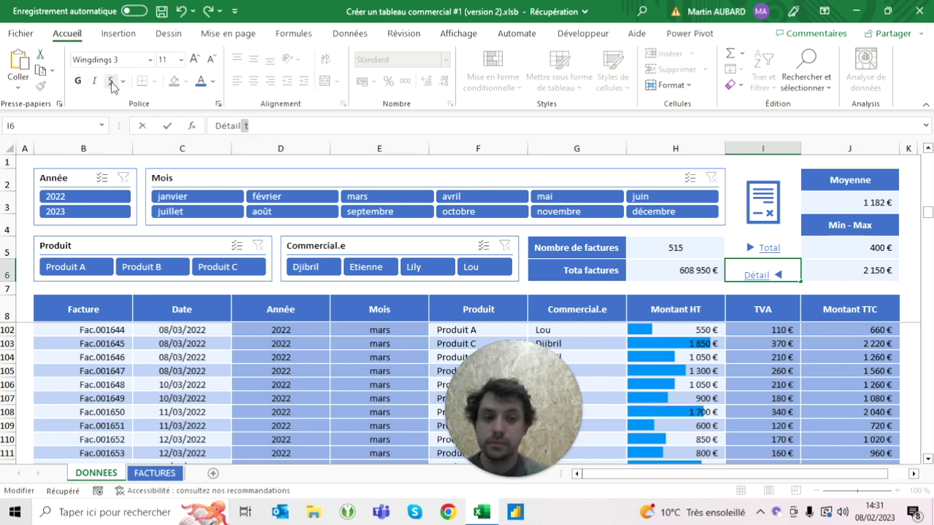
pyautogui.press('Return')
pyautogui.press('Up')
pyautogui.press('Up')
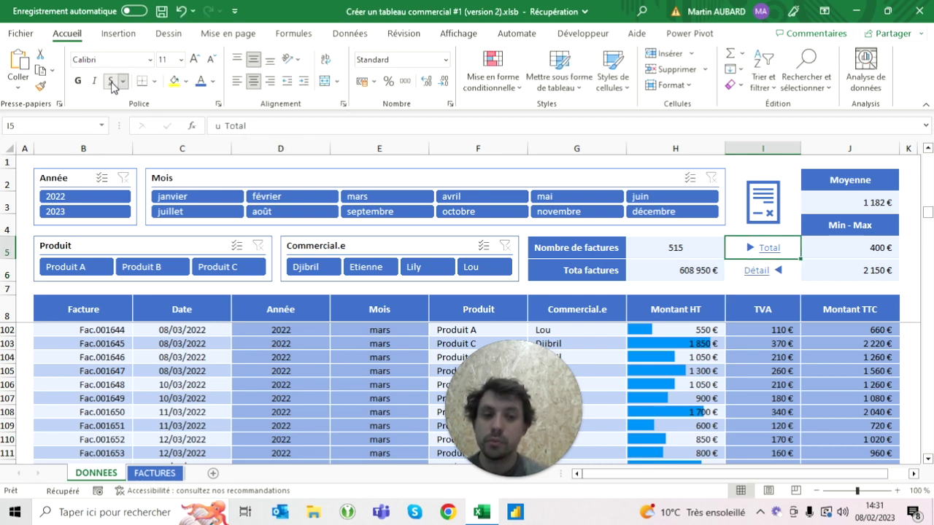
# - Left-align Total in I5 and right-align Détail in I6
pyautogui.click(237, 83)
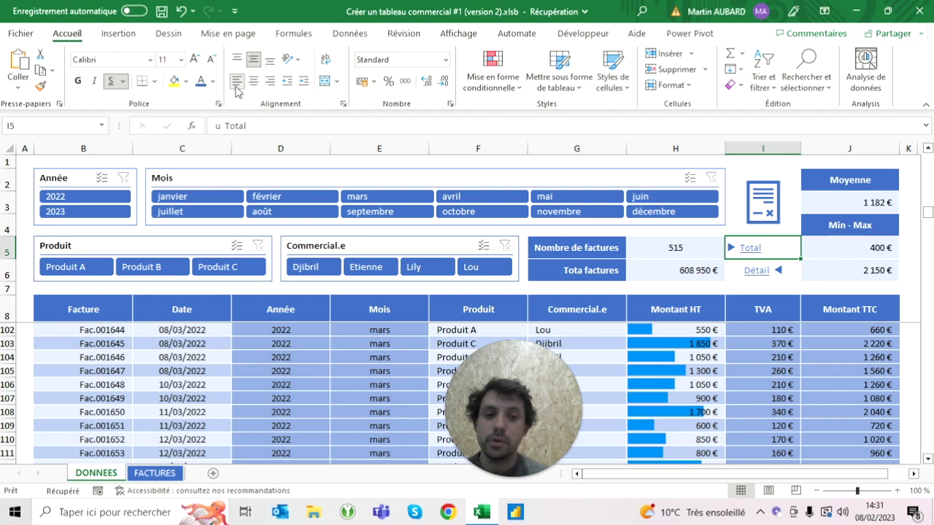
pyautogui.press('Down')
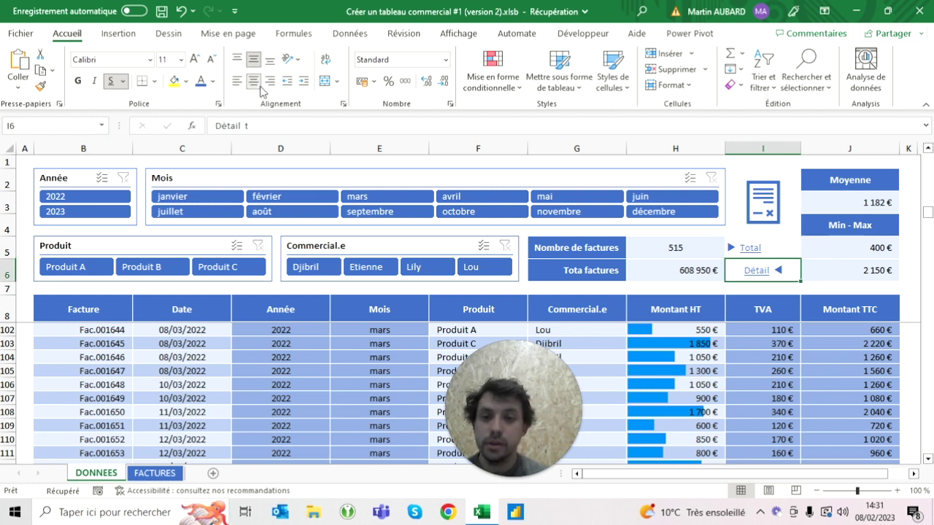
pyautogui.click(276, 83)
pyautogui.press('Up')
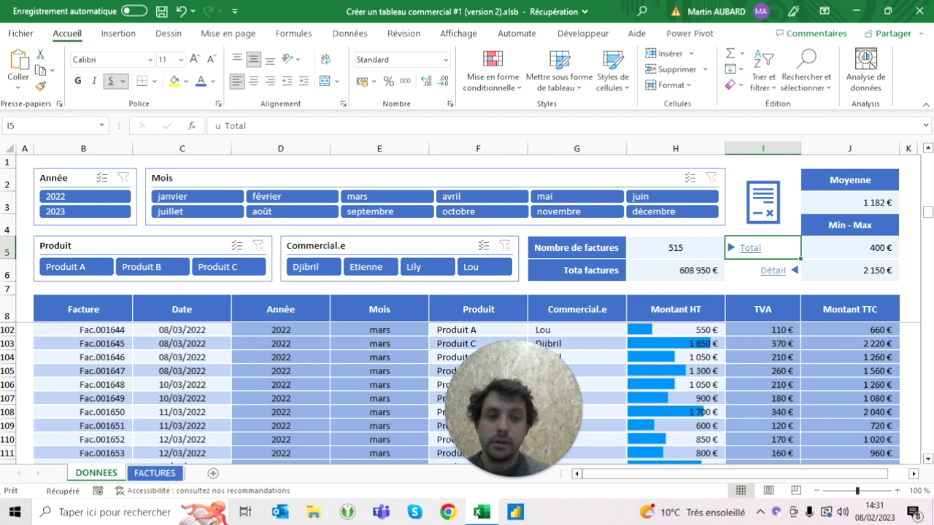
# - Open the Shapes gallery under Insert > Illustrations
pyautogui.click(116, 32)
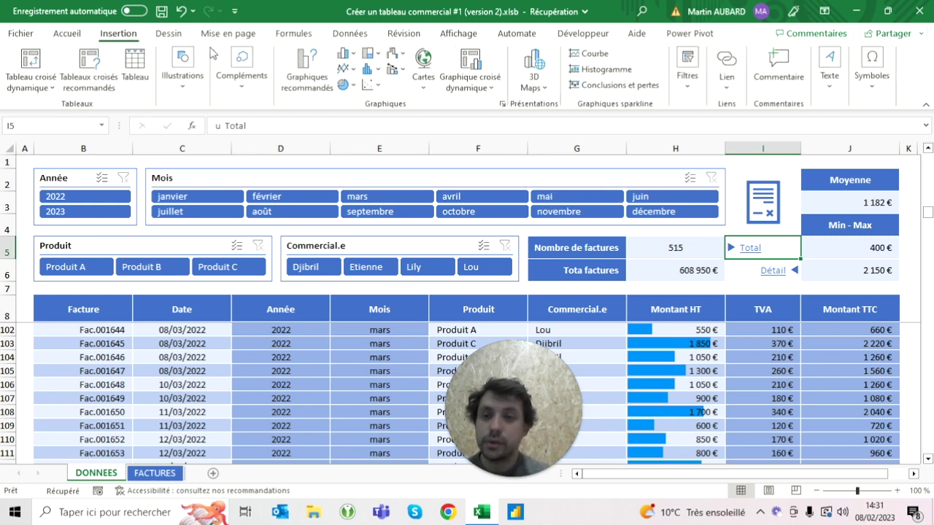
pyautogui.click(192, 80)
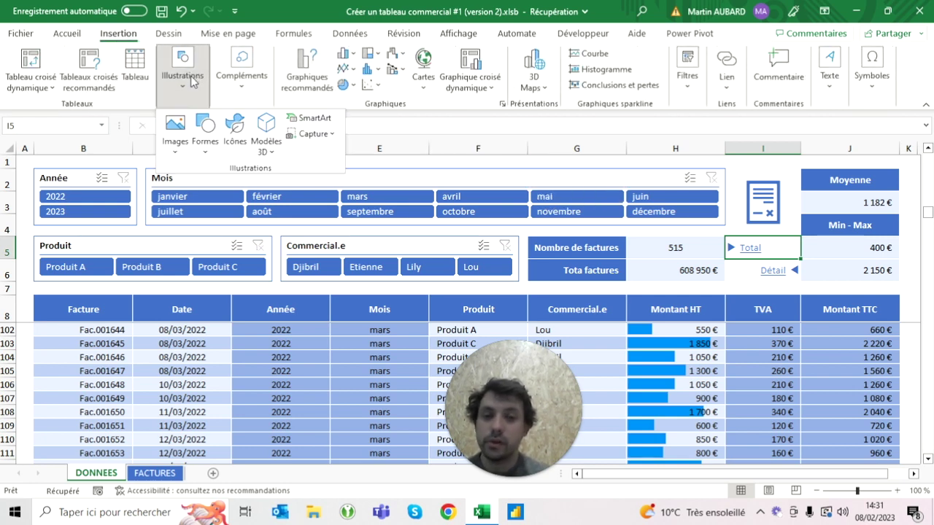
pyautogui.click(205, 127)
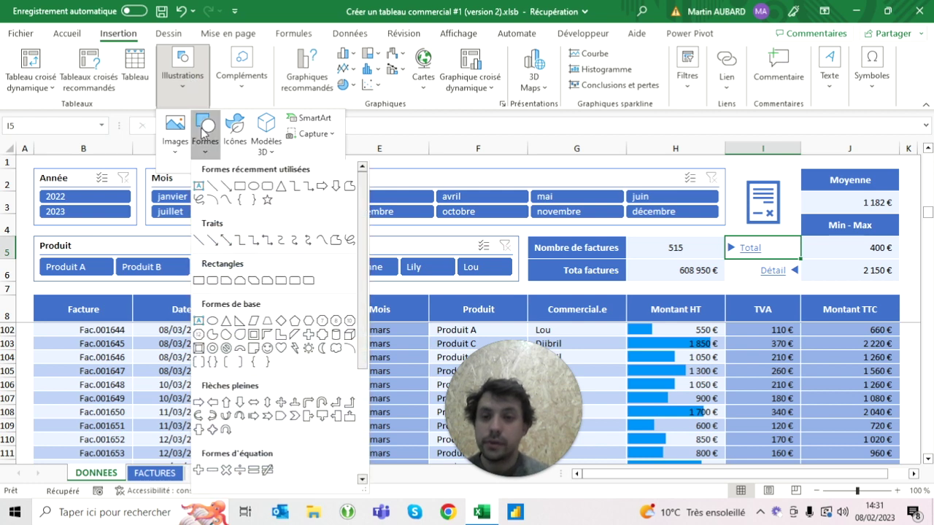
# - Draw a rectangle beside Total and Détail and narrow it to 0,1 cm wide
pyautogui.click(239, 191)
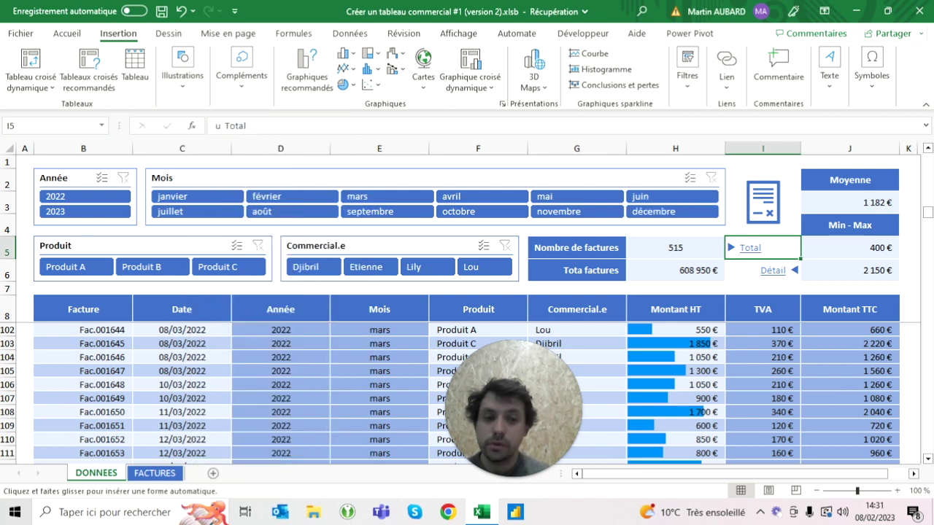
pyautogui.moveTo(715, 237); pyautogui.dragTo(722, 282)
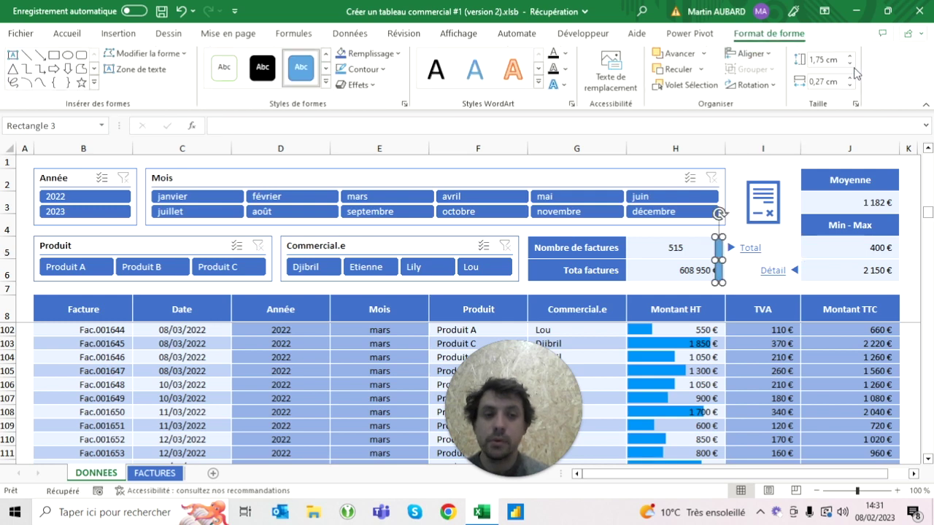
pyautogui.click(850, 86)
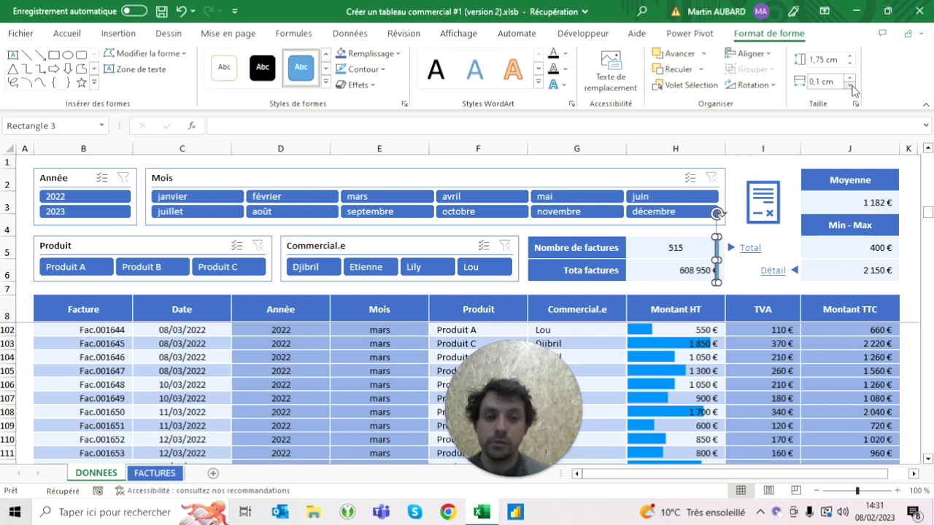
pyautogui.click(777, 250)
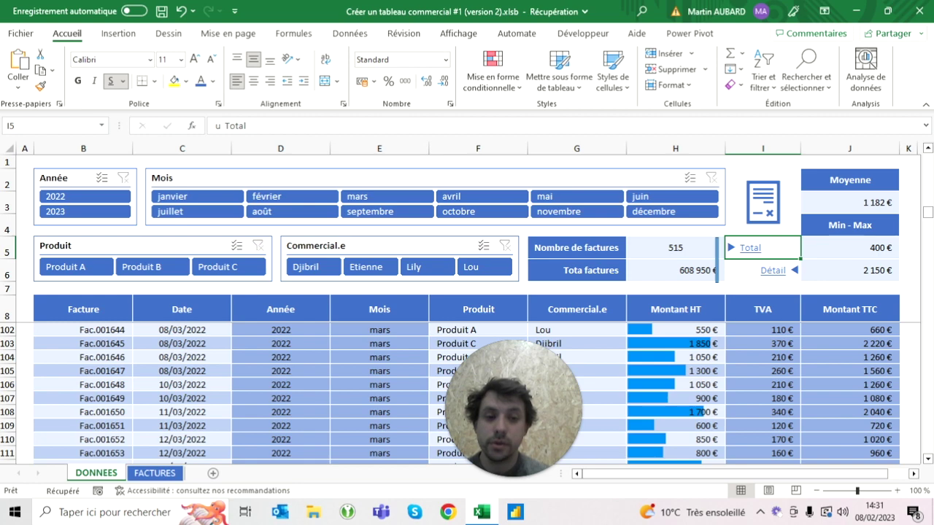
pyautogui.click(716, 260)
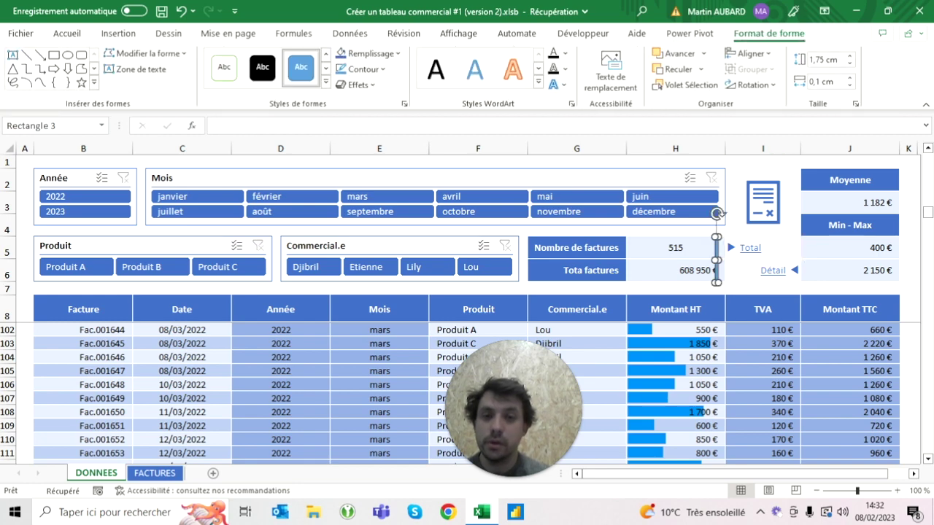
# - Fill the bar blue, remove its outline, and nudge it slightly right
pyautogui.click(372, 53)
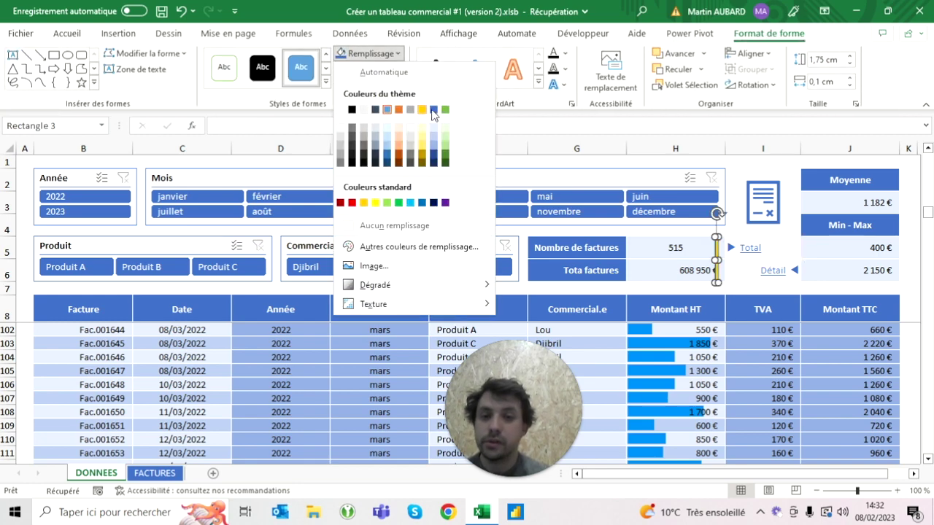
pyautogui.click(433, 110)
pyautogui.click(365, 69)
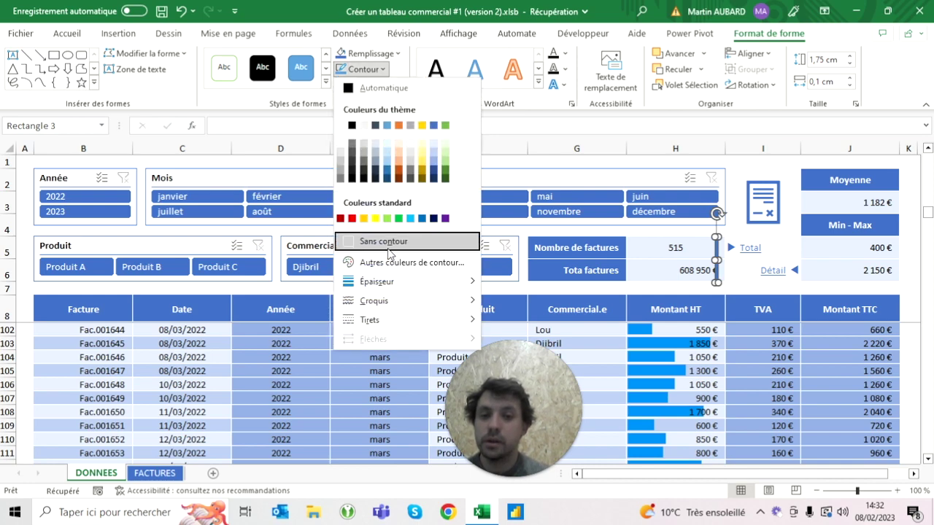
pyautogui.click(388, 242)
pyautogui.press('Escape')
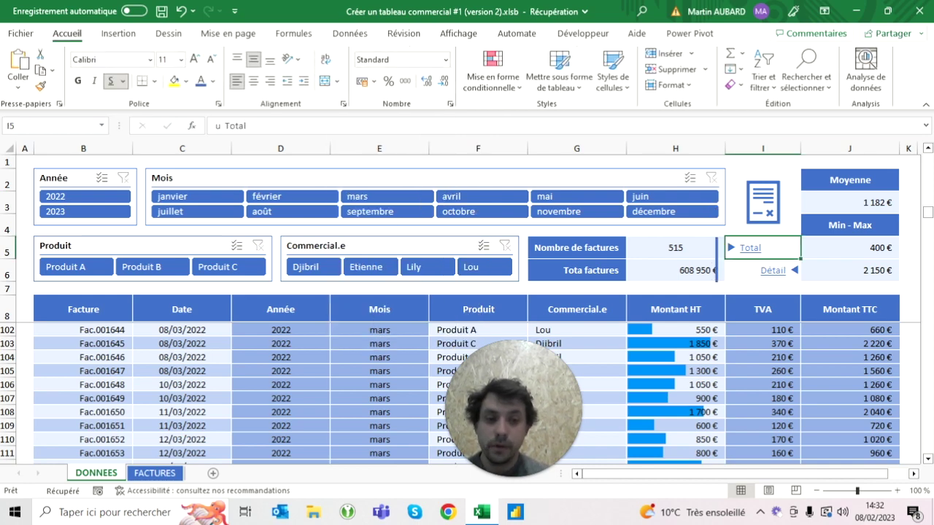
pyautogui.moveTo(716, 259); pyautogui.dragTo(727, 259)
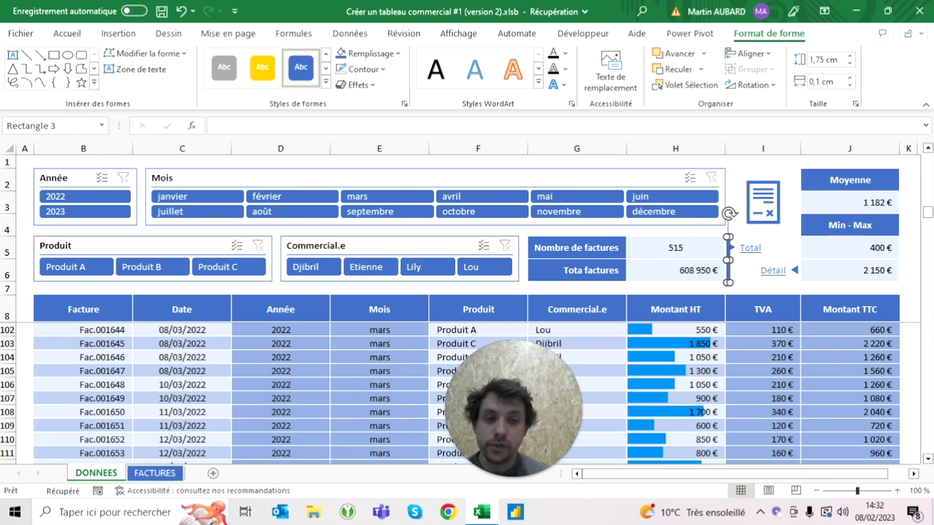
# - Select the thin vertical separator bar again
pyautogui.press('Escape')
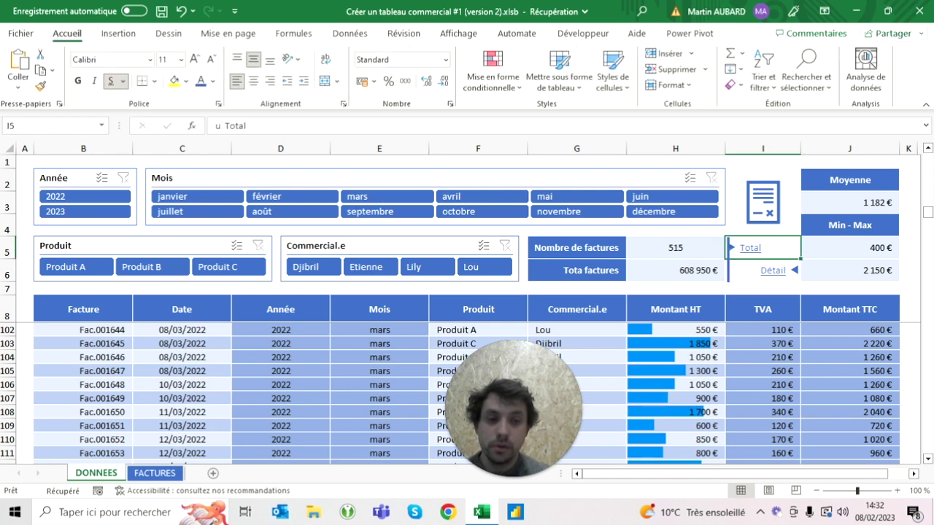
pyautogui.click(762, 202)
pyautogui.press('Tab')
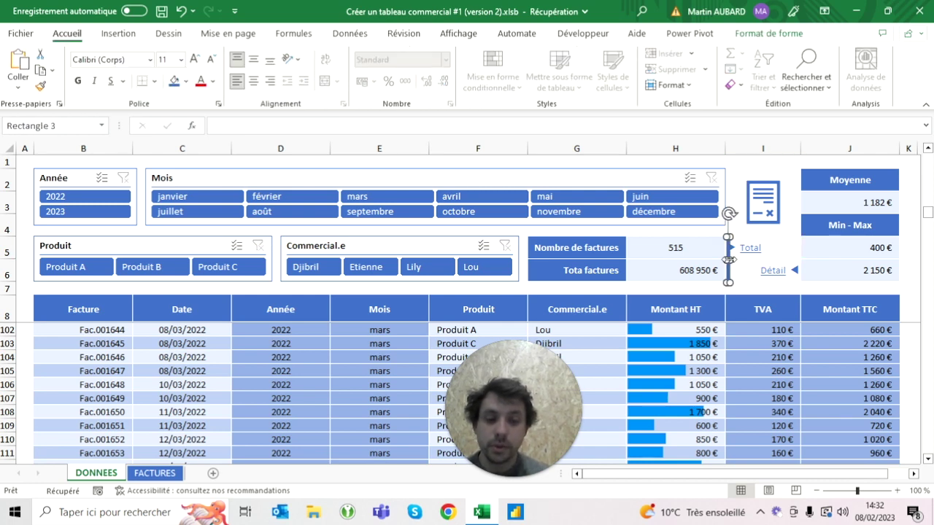
pyautogui.press('Escape')
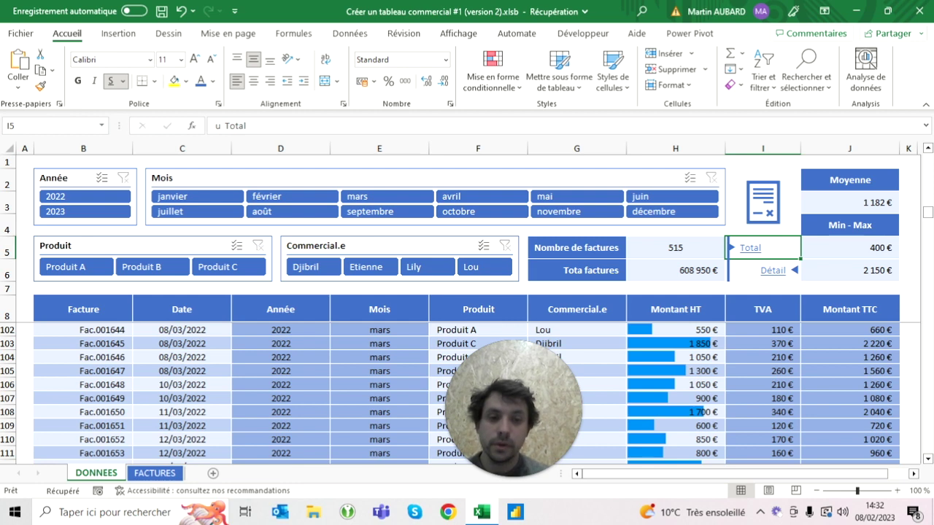
pyautogui.click(738, 257)
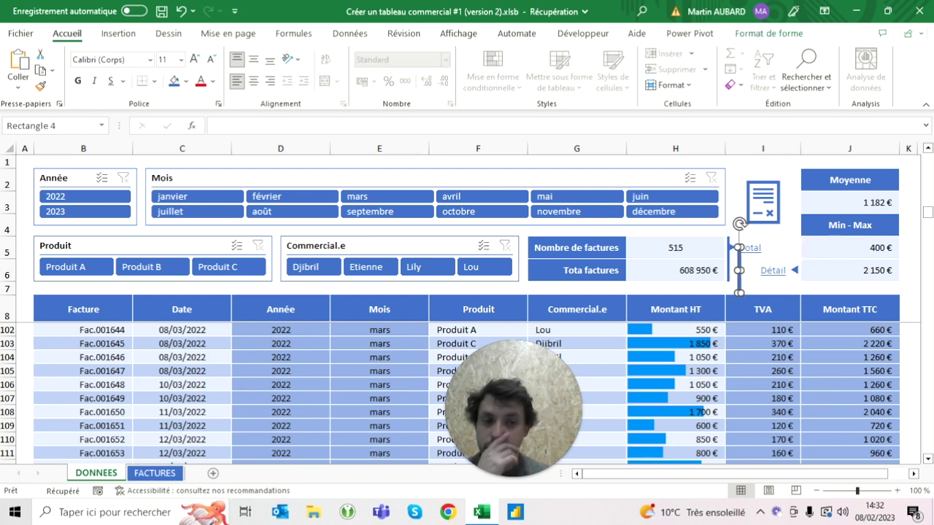
# - Move the bar beside Moyenne and stretch its height to span Min - Max
pyautogui.moveTo(739, 270); pyautogui.dragTo(794, 193)
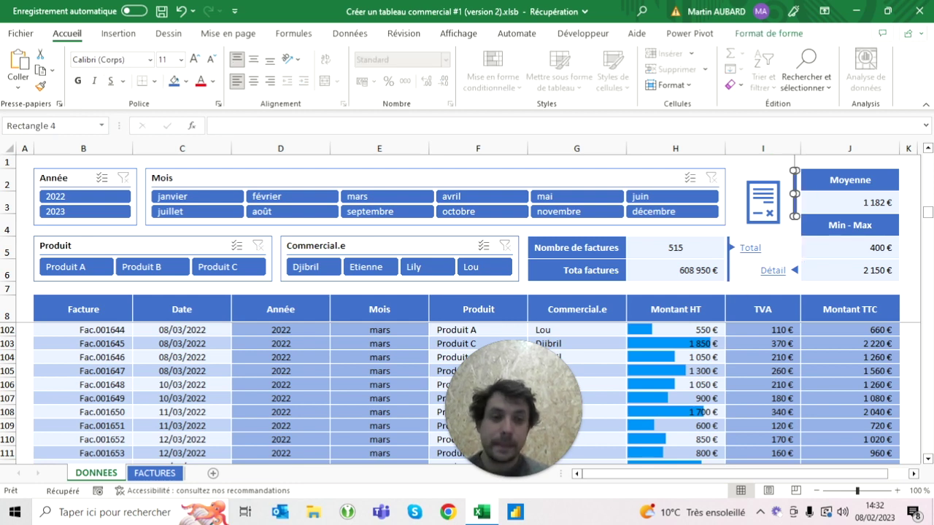
pyautogui.moveTo(794, 192); pyautogui.dragTo(797, 191)
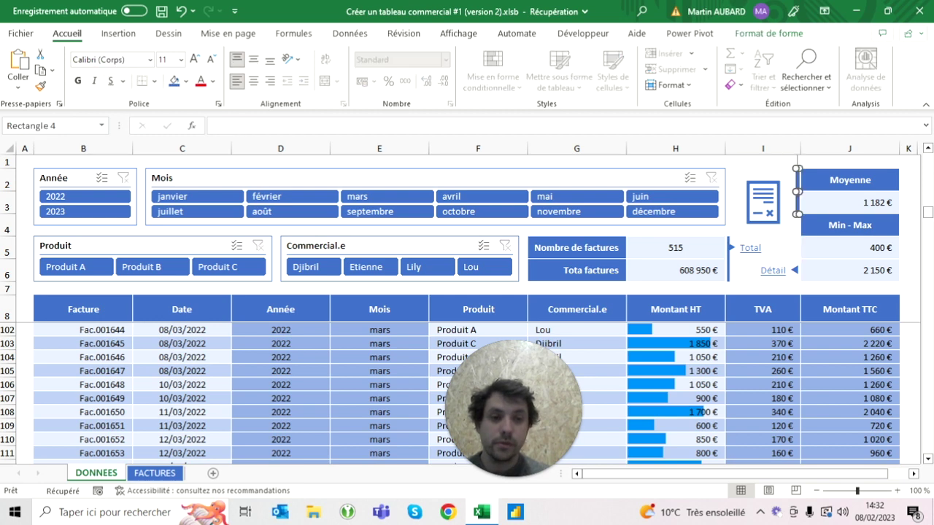
pyautogui.click(792, 33)
pyautogui.click(851, 56)
pyautogui.moveTo(850, 58); pyautogui.dragTo(851, 60)
pyautogui.press('Escape')
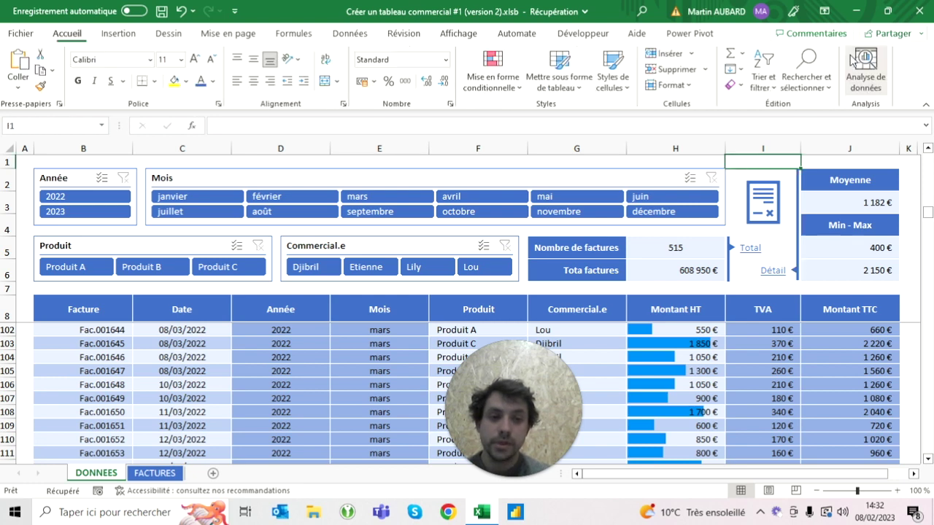
pyautogui.click(797, 219)
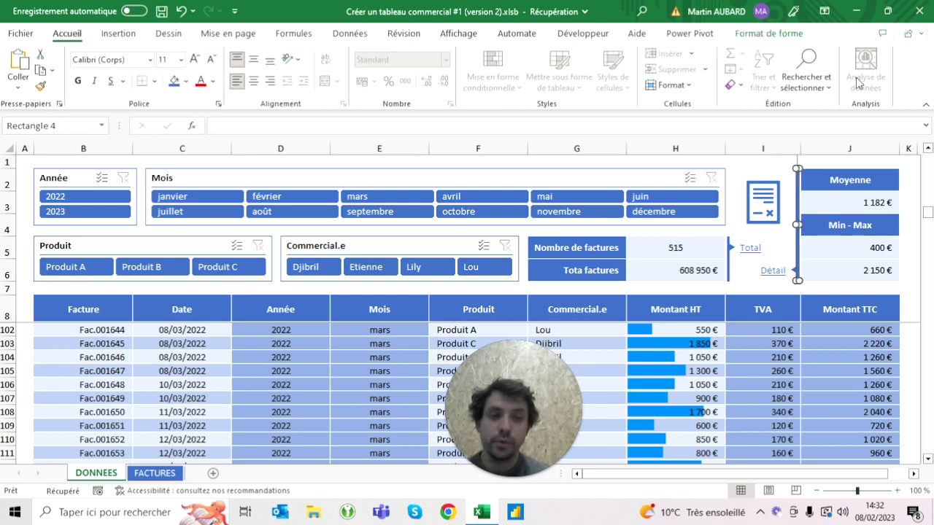
pyautogui.click(769, 33)
# - Enlarge the Total link in I5 to 14 pt
pyautogui.click(762, 248)
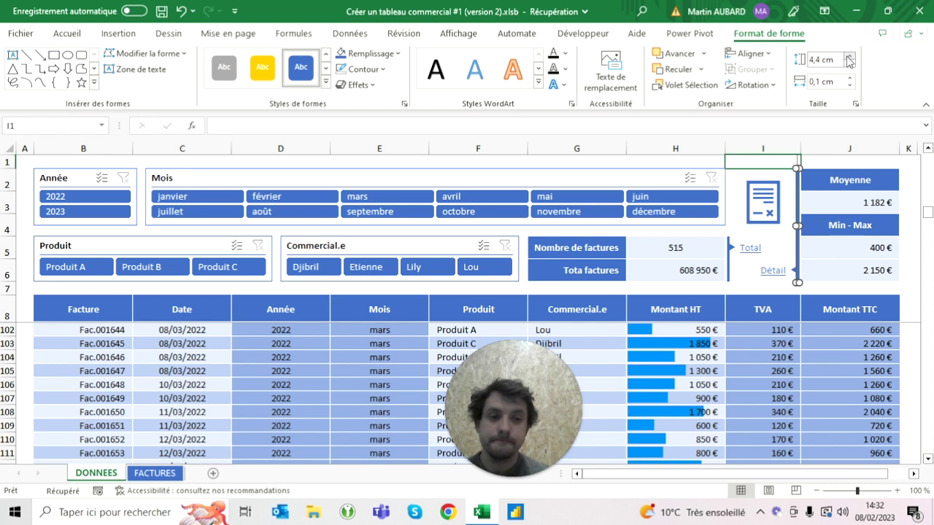
pyautogui.click(309, 86)
pyautogui.click(181, 11)
pyautogui.click(194, 59)
pyautogui.click(194, 60)
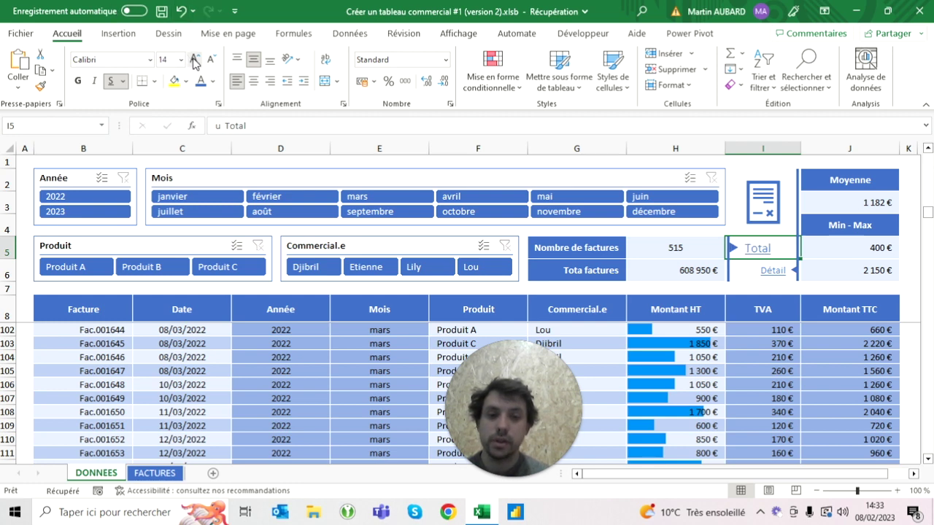
# - Enlarge Détail in I6 to 14 pt and recommit the I5 and I6 cells
pyautogui.press('Down')
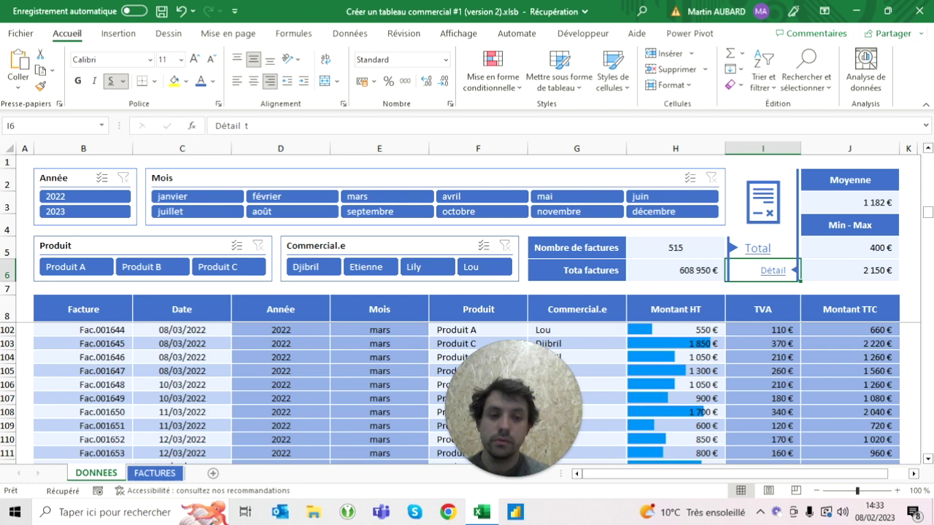
pyautogui.click(195, 61)
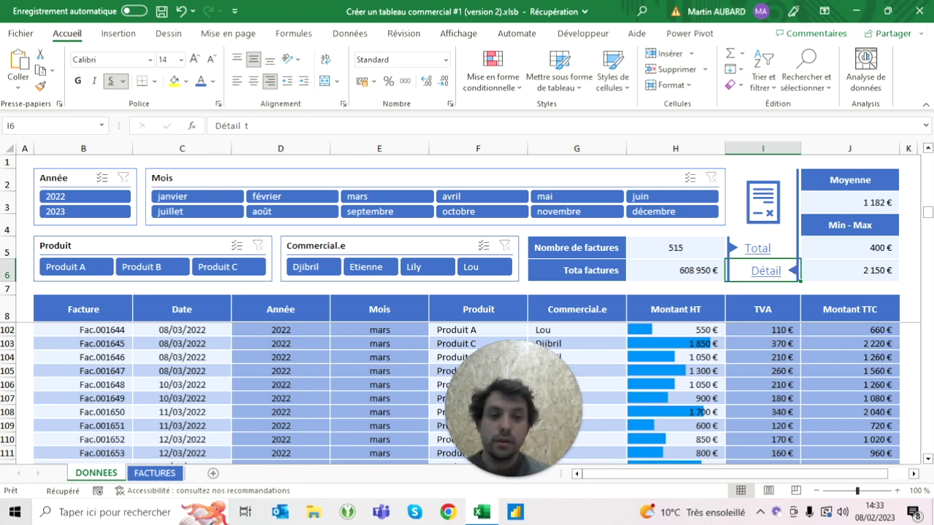
pyautogui.click(762, 162)
pyautogui.doubleClick(762, 248)
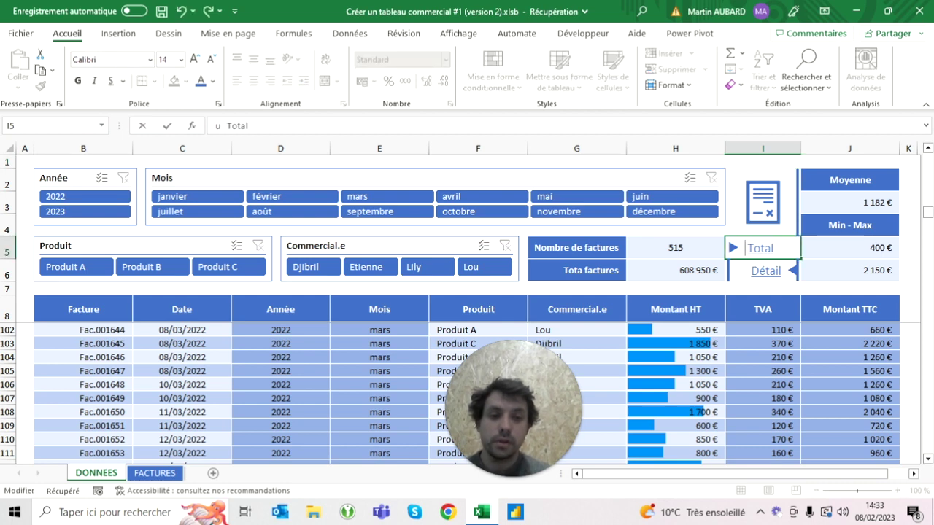
pyautogui.press('Return')
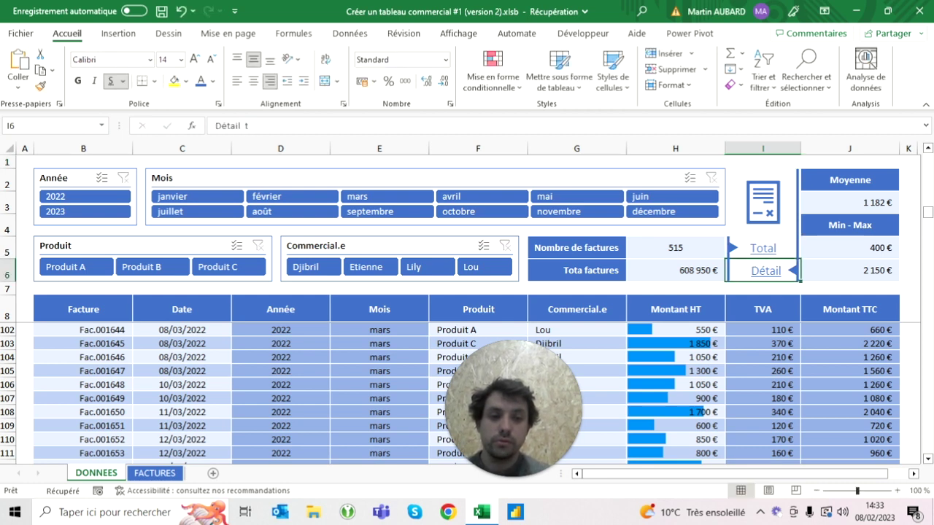
pyautogui.press('F2')
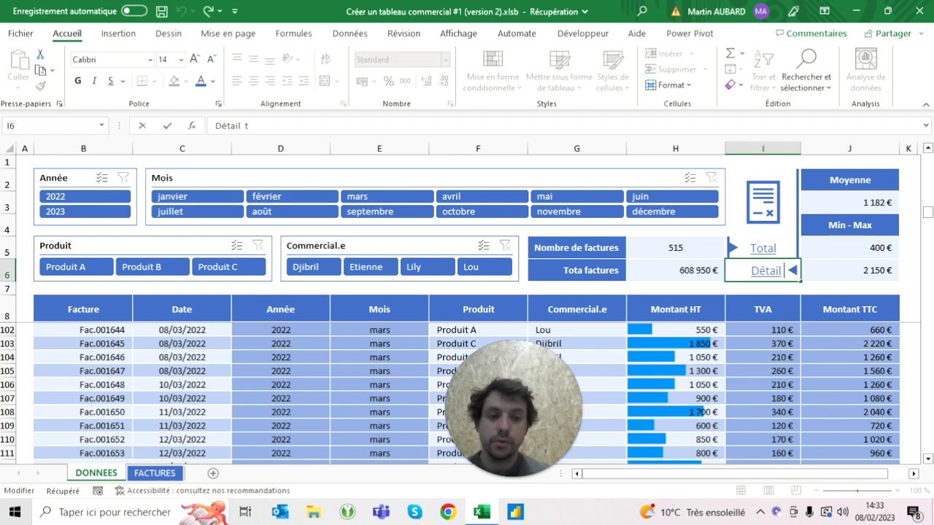
pyautogui.click(576, 161)
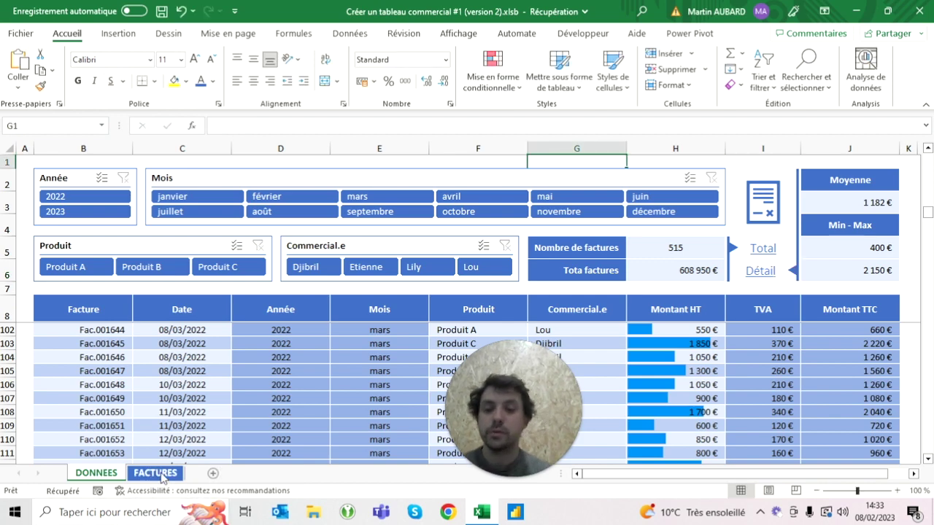
pyautogui.click(162, 475)
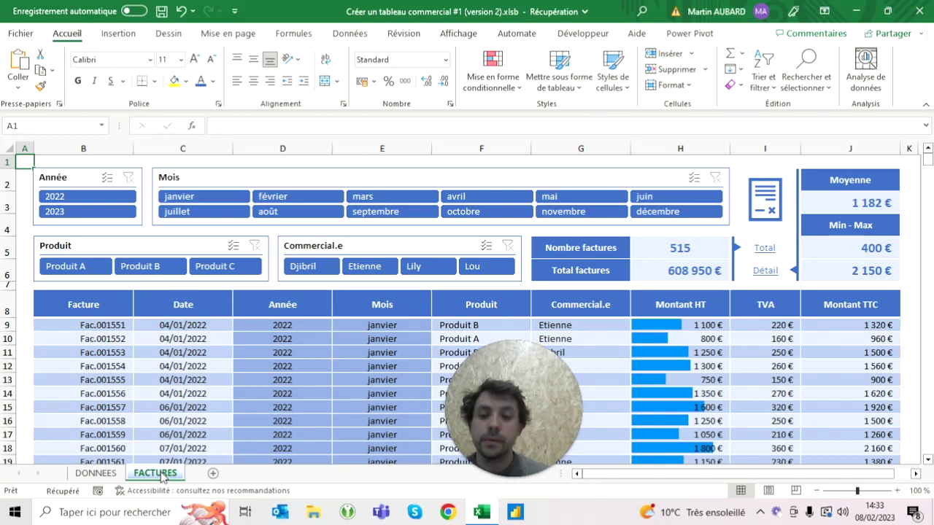
pyautogui.click(96, 474)
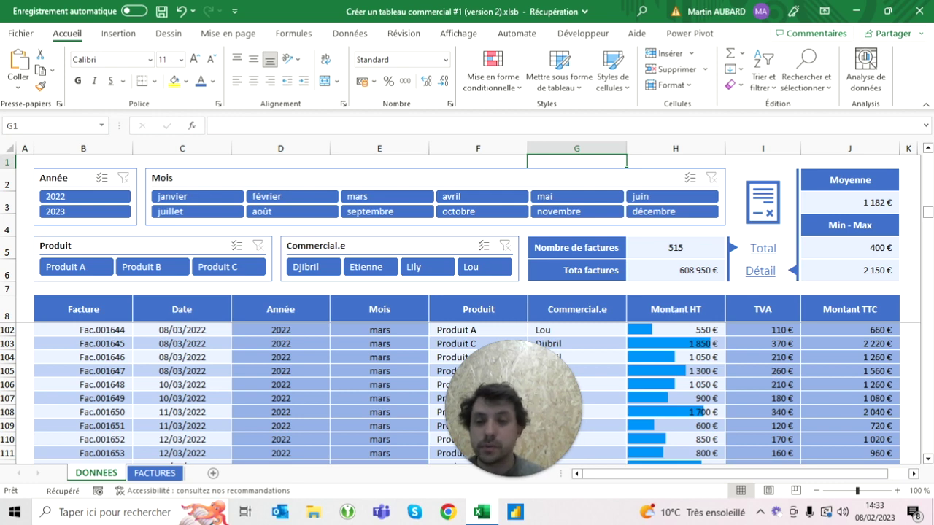
# - Test the mars, 2023 and salesperson slicers, clearing the month and year filters
pyautogui.click(388, 201)
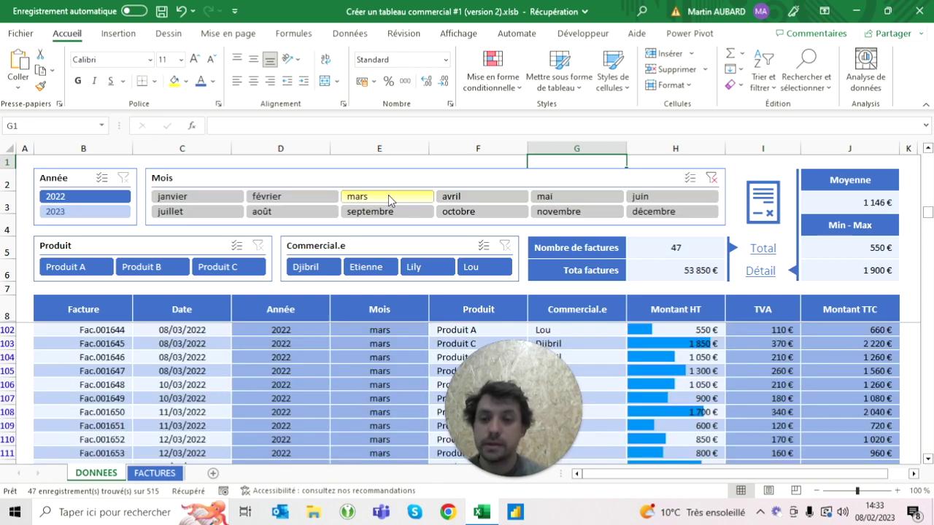
pyautogui.click(711, 177)
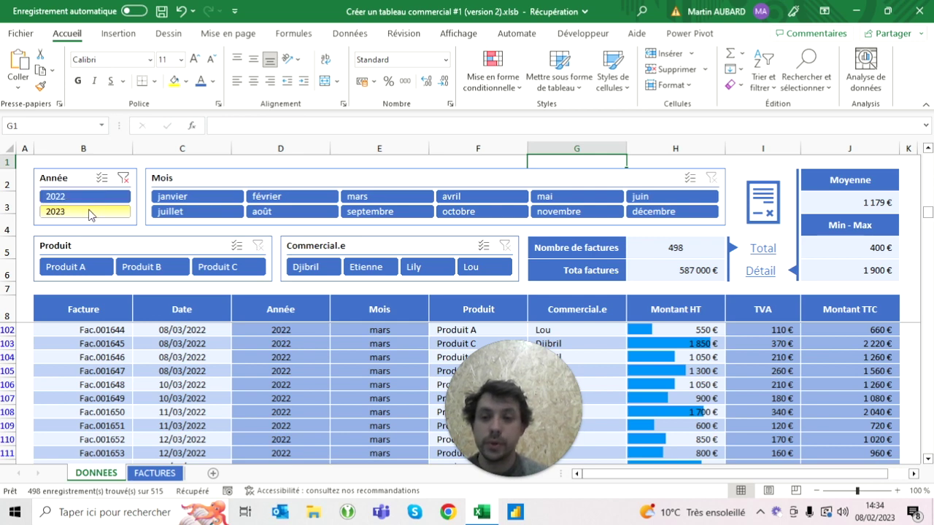
pyautogui.click(89, 212)
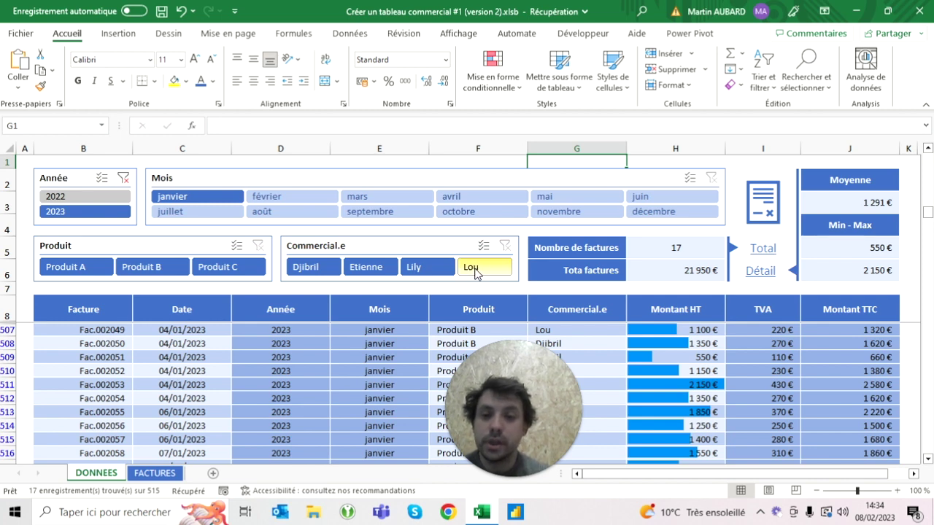
pyautogui.click(122, 179)
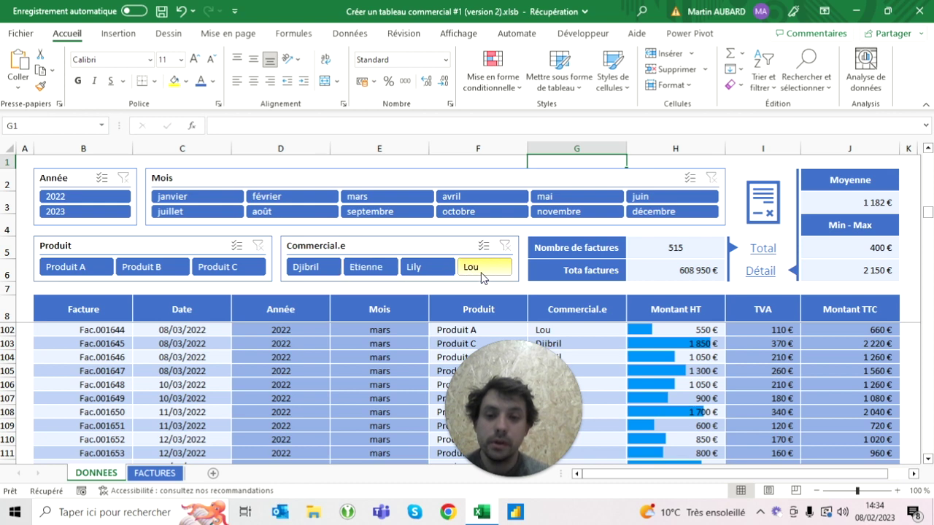
pyautogui.click(481, 274)
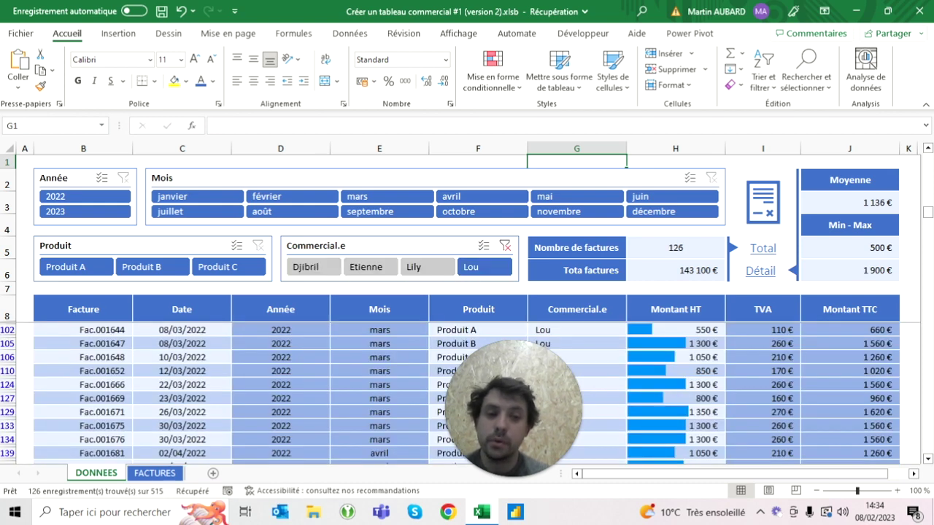
pyautogui.click(318, 268)
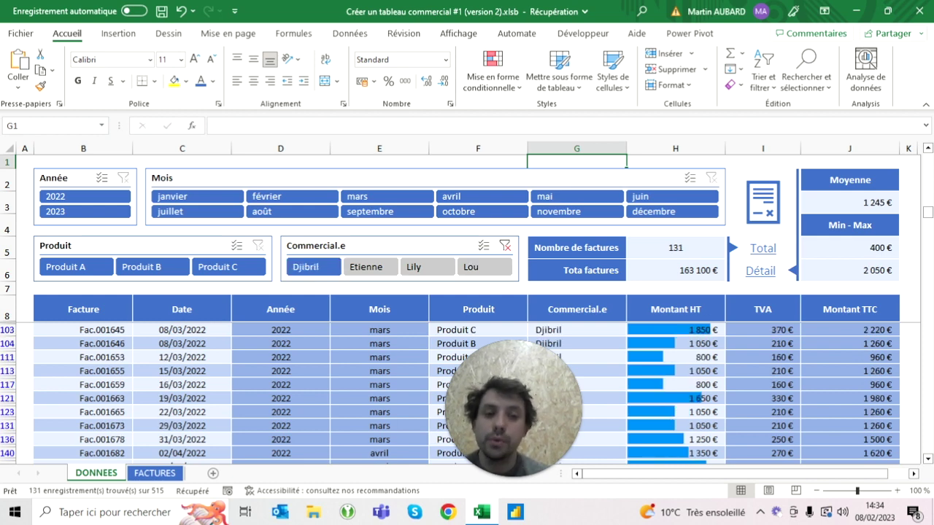
# - Filter to février and Produit B, then inspect cells D64 and B64
pyautogui.scroll(10, 296, 202)
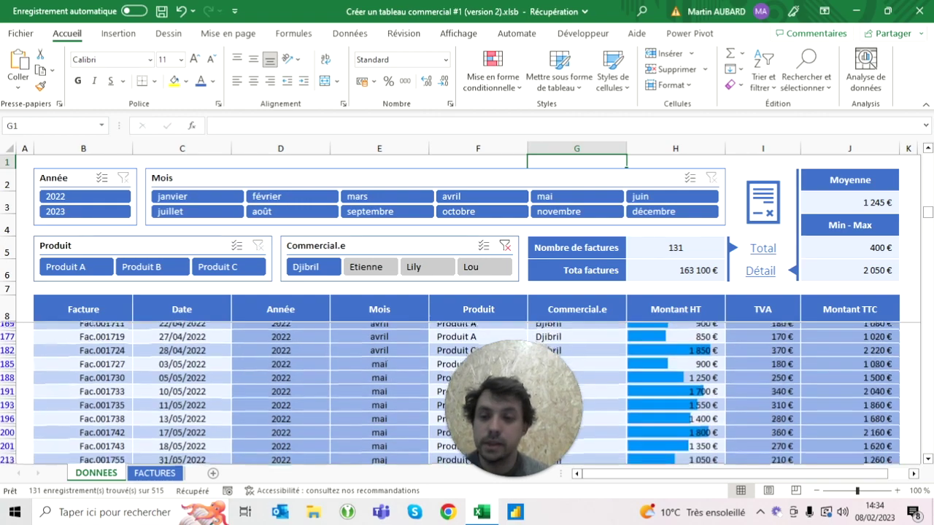
pyautogui.click(295, 201)
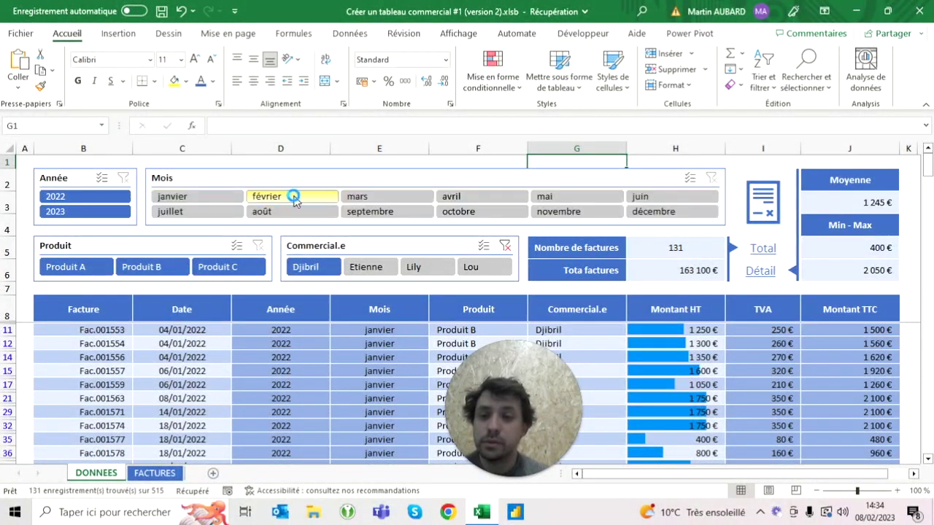
pyautogui.click(97, 272)
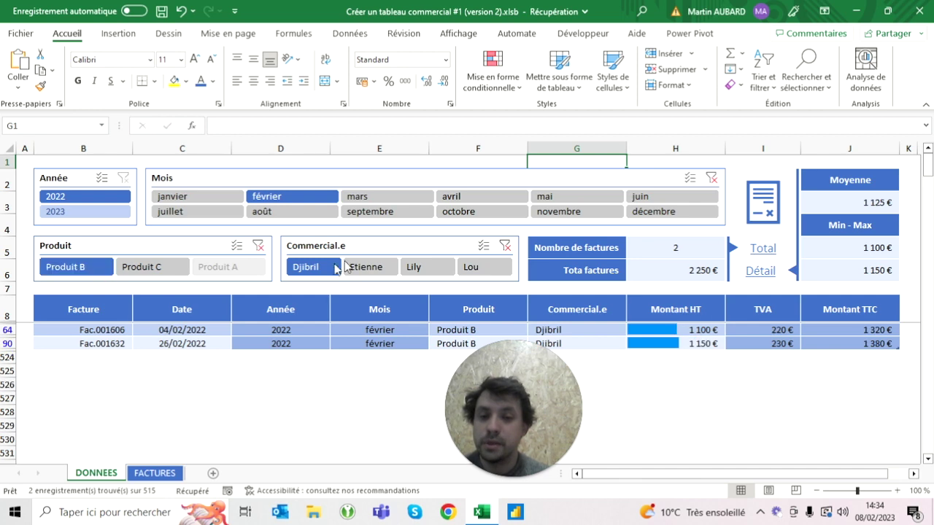
pyautogui.click(281, 309)
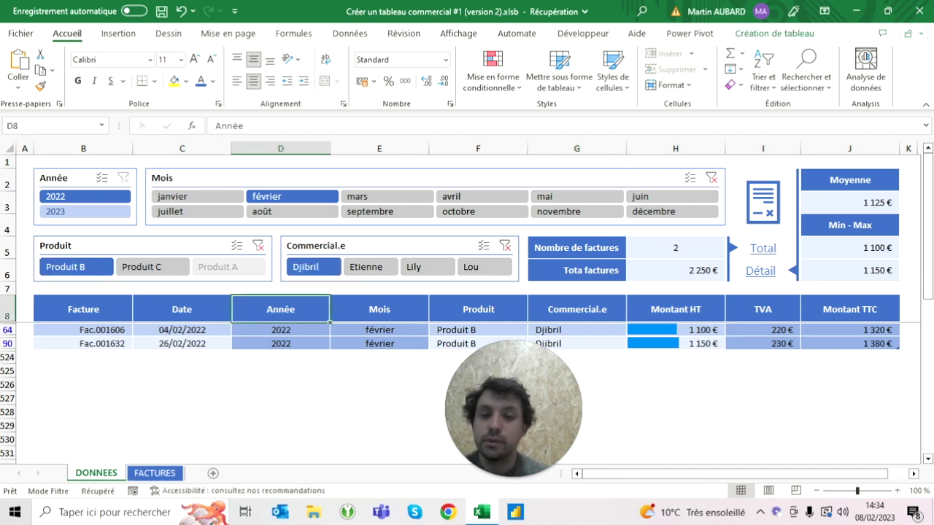
pyautogui.click(281, 329)
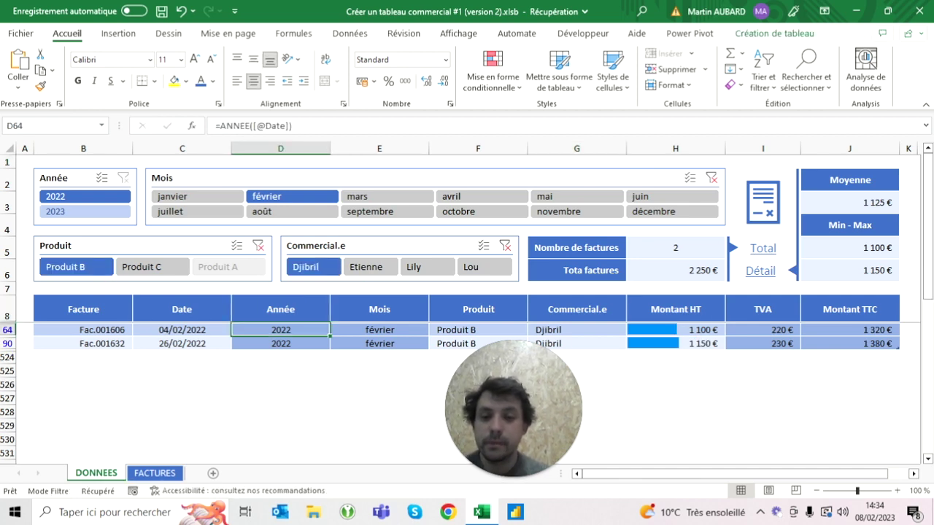
pyautogui.click(83, 330)
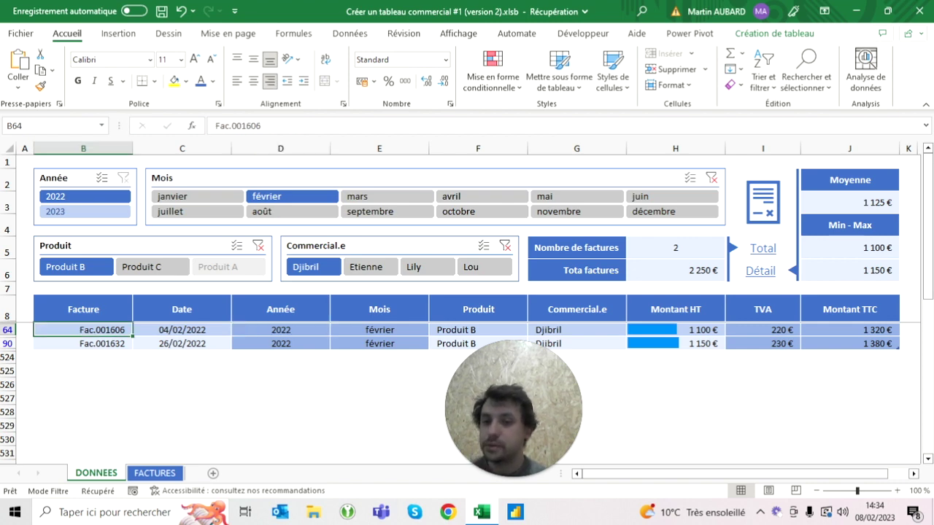